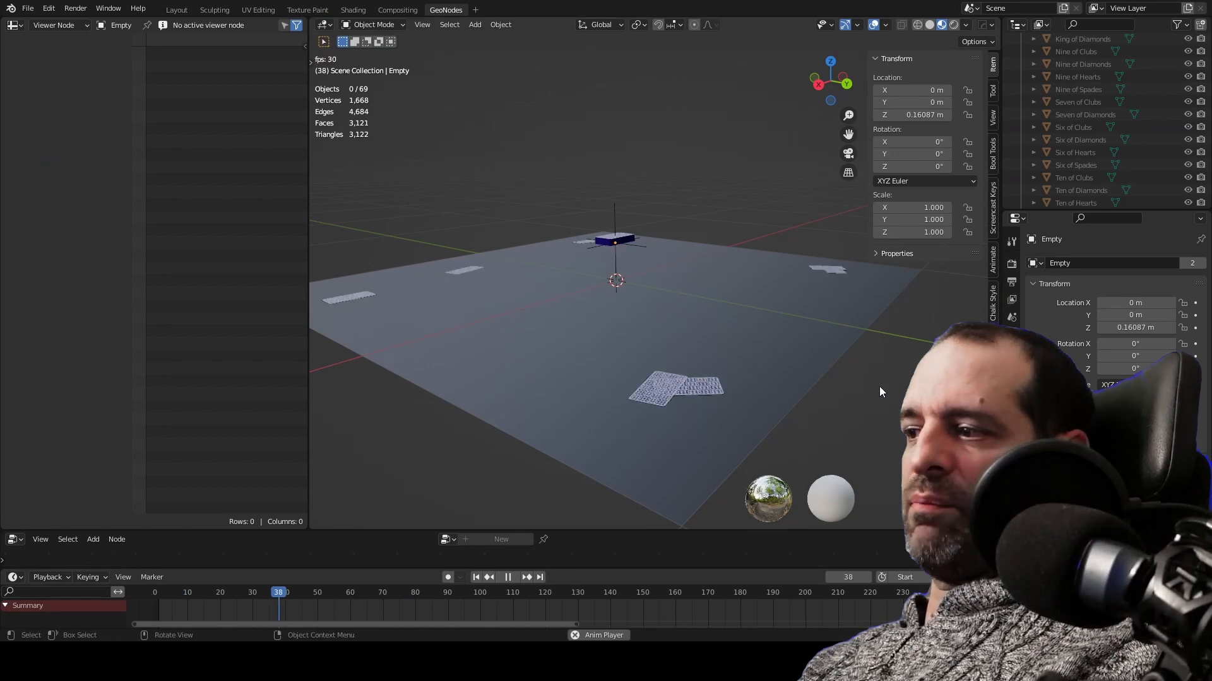
pyautogui.moveTo(879, 386); pyautogui.dragTo(774, 359, button='middle')
pyautogui.scroll(3, 773, 360)
pyautogui.scroll(-5, 775, 355)
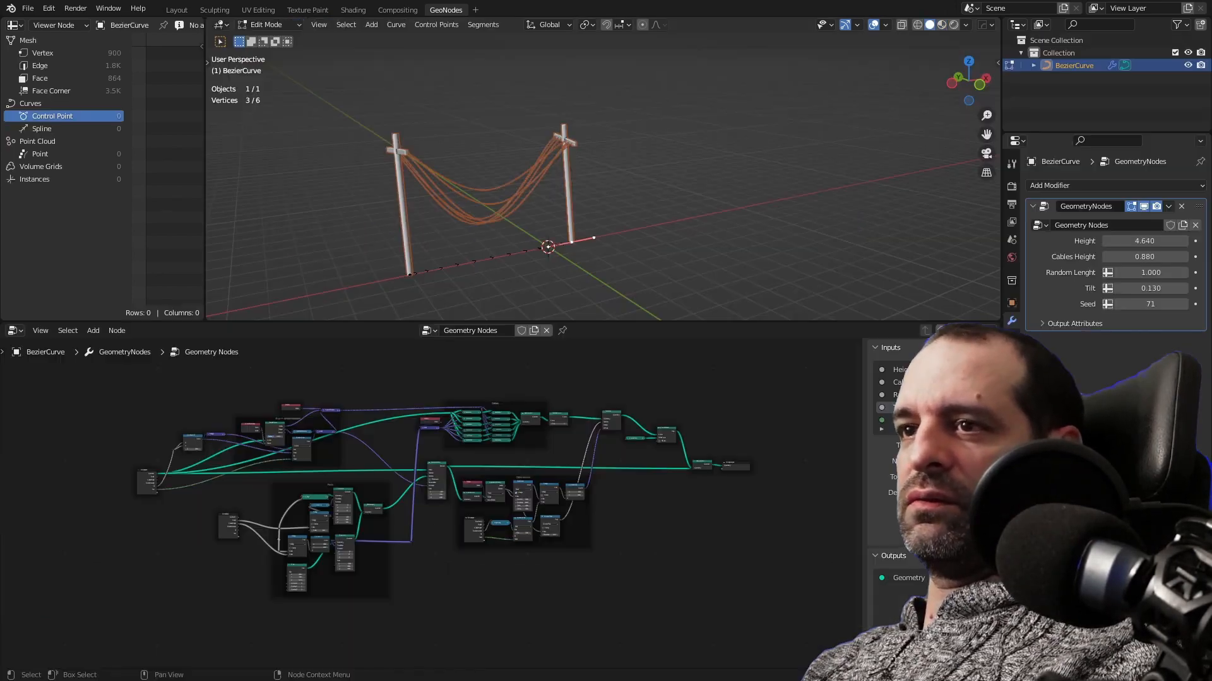
# Extrude a new control point from the Bezier curve's selected end and place it farther along to extend the pole-and-cable line.
pyautogui.press('e')
pyautogui.press('g')
pyautogui.click(824, 235)
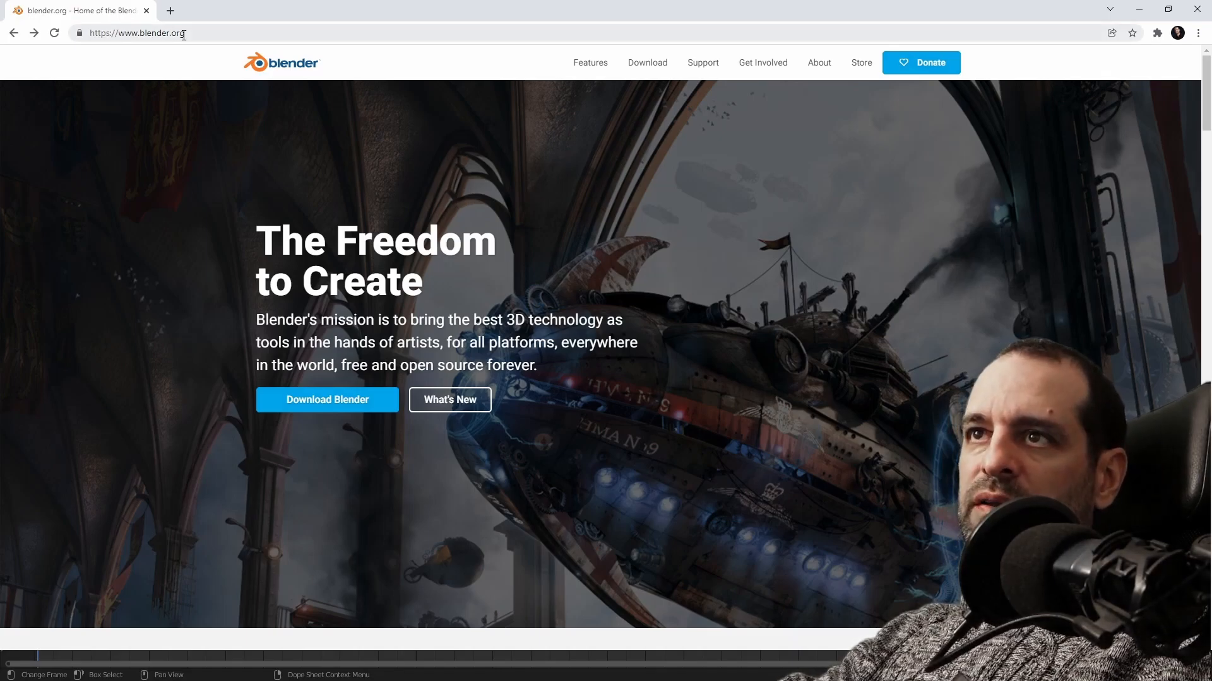
# In the browser, open the download page on blender.org and follow it to the Blender Experimental builds.
pyautogui.click(656, 69)
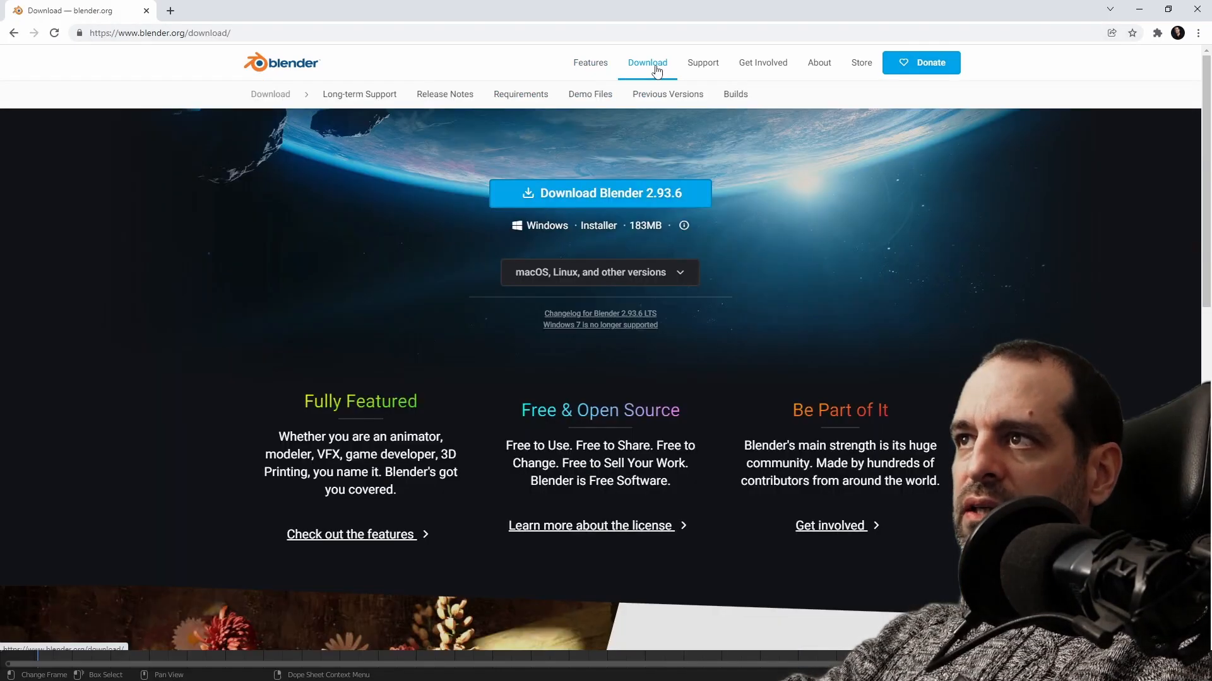
pyautogui.scroll(-7, 313, 297)
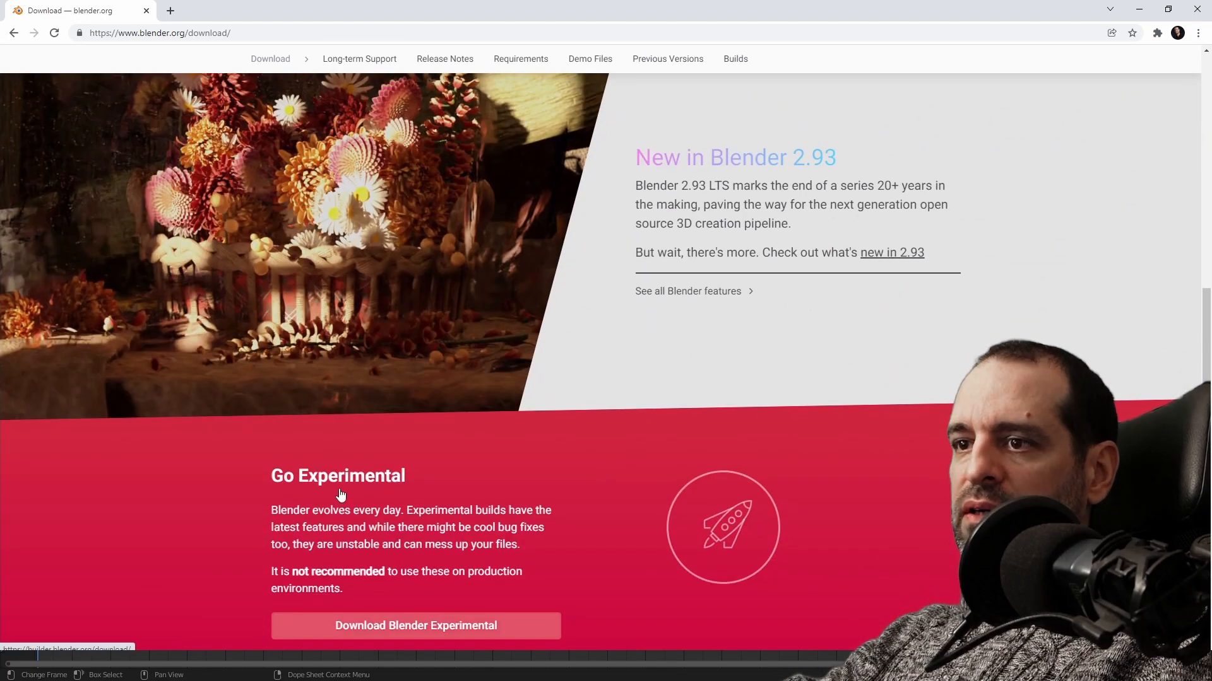
pyautogui.scroll(-2, 361, 489)
pyautogui.click(384, 352)
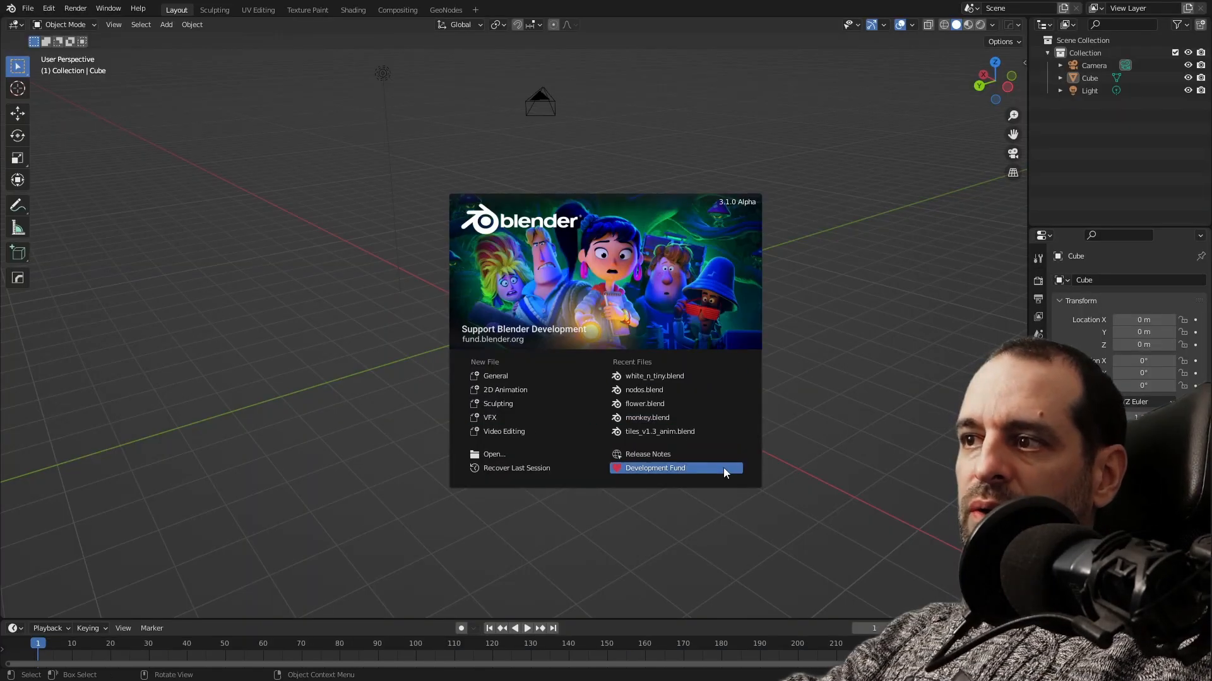
# Dismiss the splash screen in Blender, open the add-on preferences and search for "node".
pyautogui.click(235, 251)
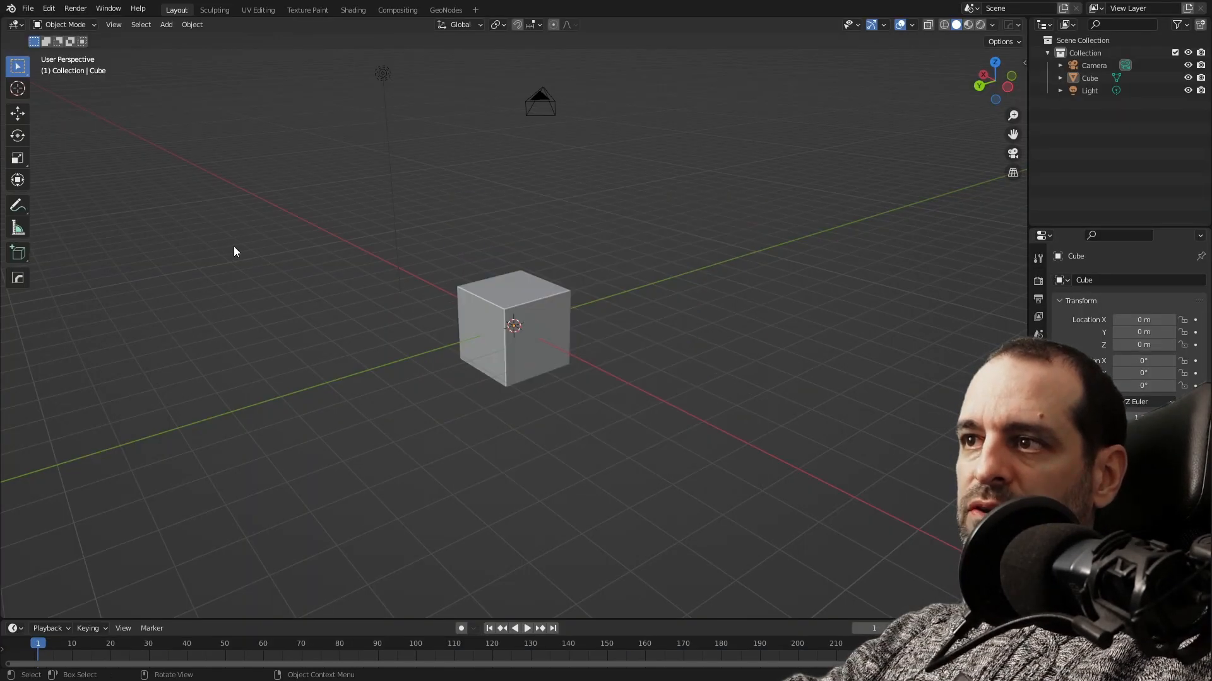
pyautogui.click(34, 9)
pyautogui.click(28, 8)
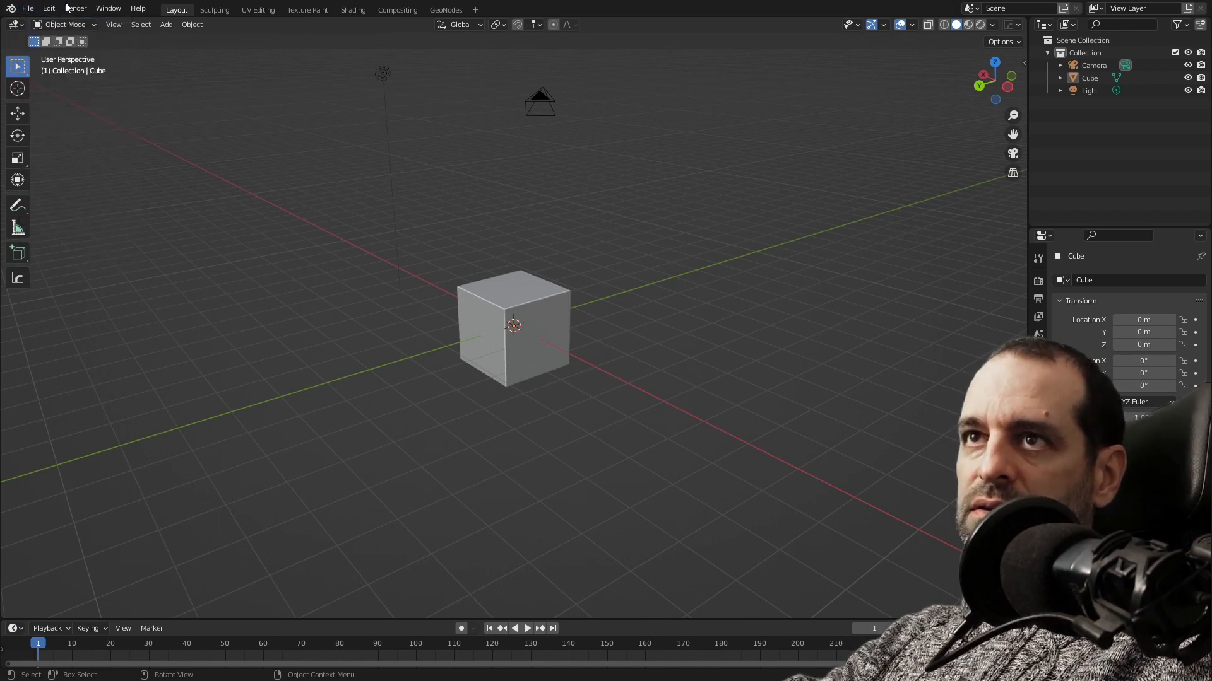
pyautogui.click(50, 8)
pyautogui.click(95, 199)
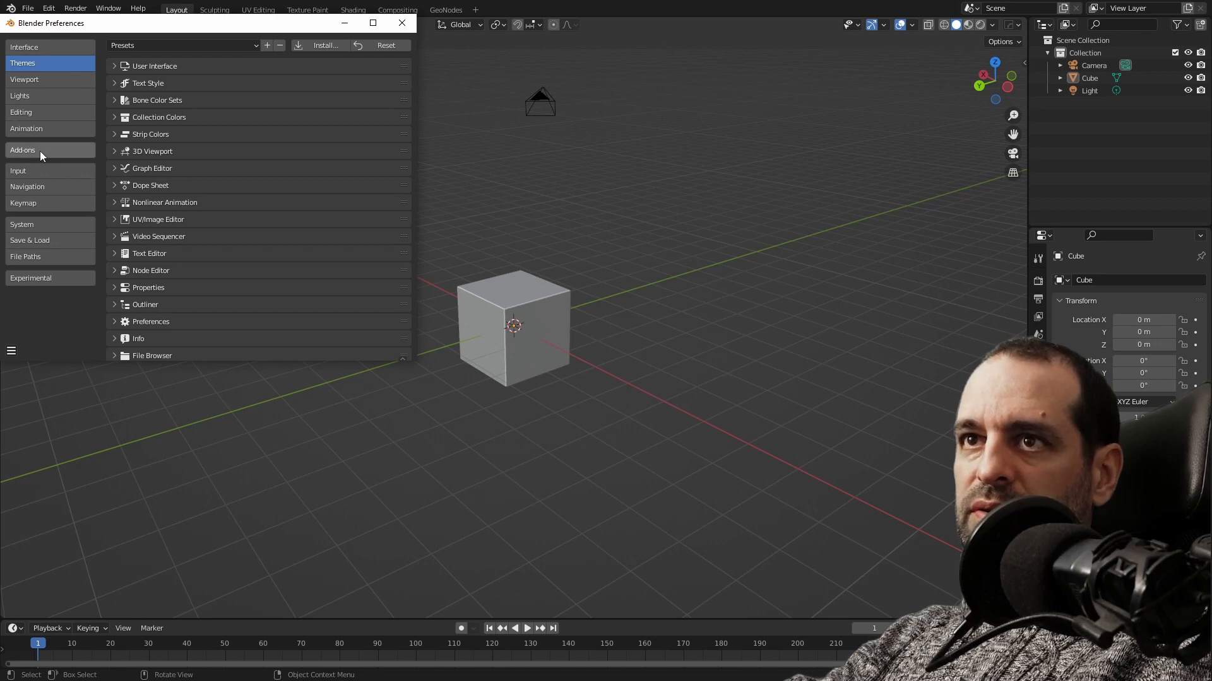
pyautogui.click(68, 150)
pyautogui.write('node')
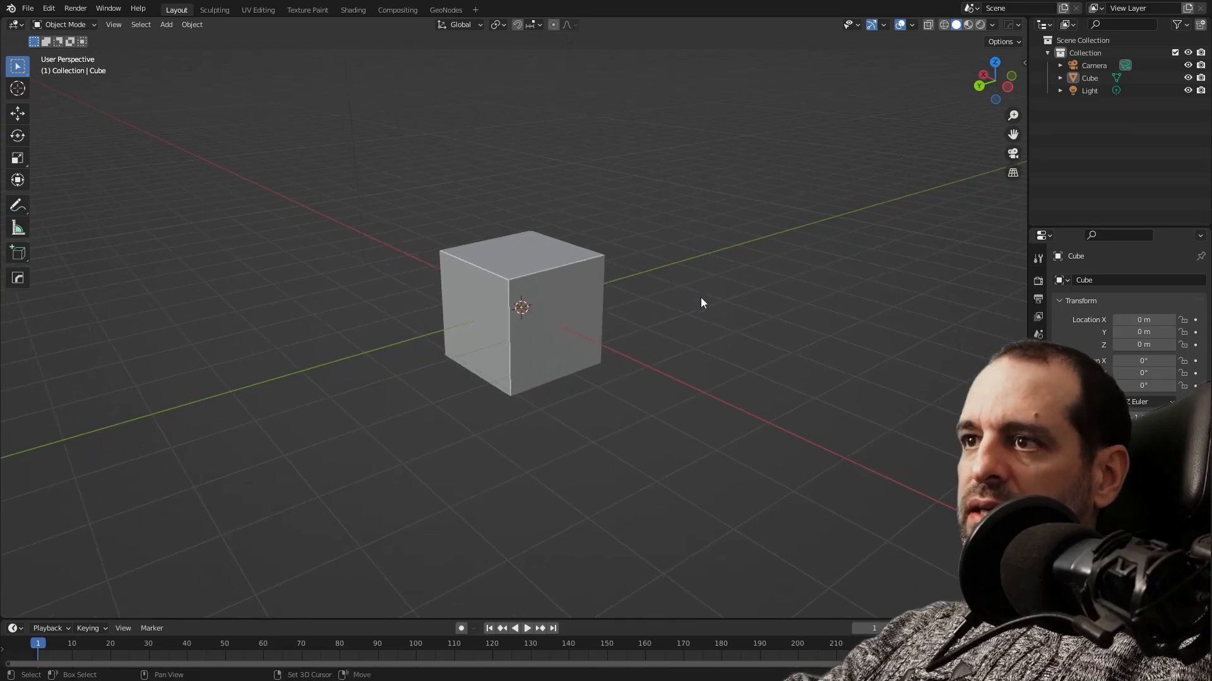
# Select the default cube in the viewport.
pyautogui.moveTo(618, 282); pyautogui.dragTo(647, 319, button='middle')
pyautogui.click(587, 312)
pyautogui.moveTo(537, 298); pyautogui.dragTo(581, 312, button='middle')
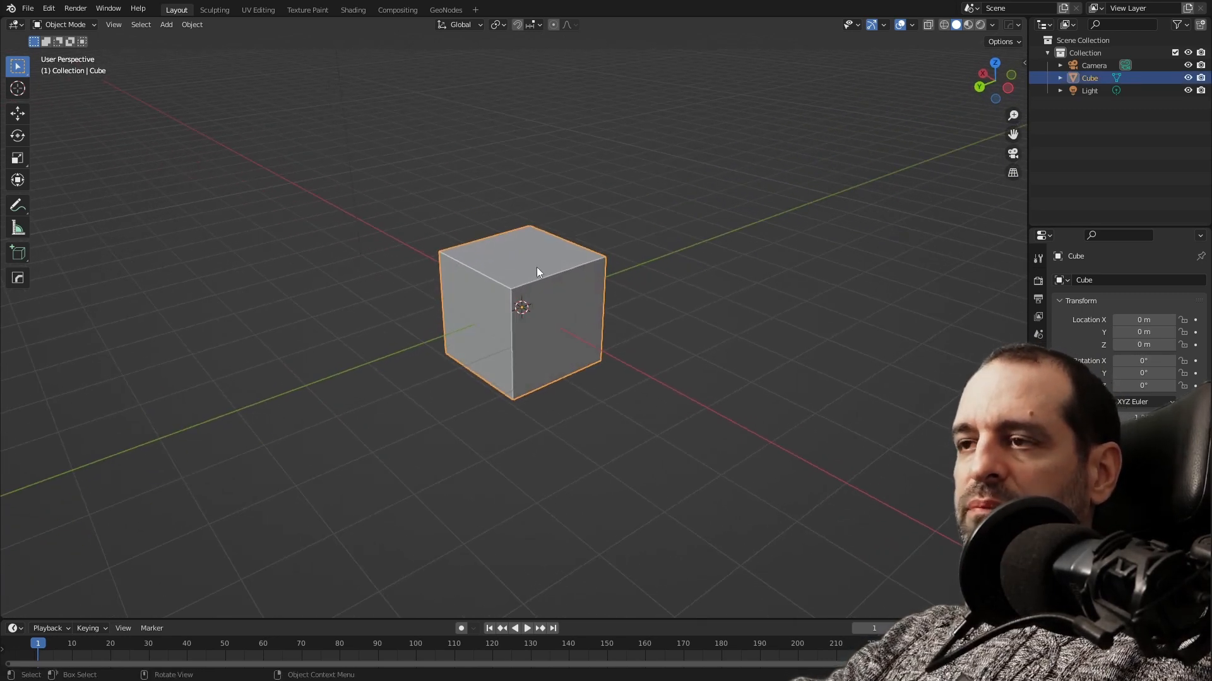
pyautogui.moveTo(661, 272); pyautogui.dragTo(622, 260, button='middle')
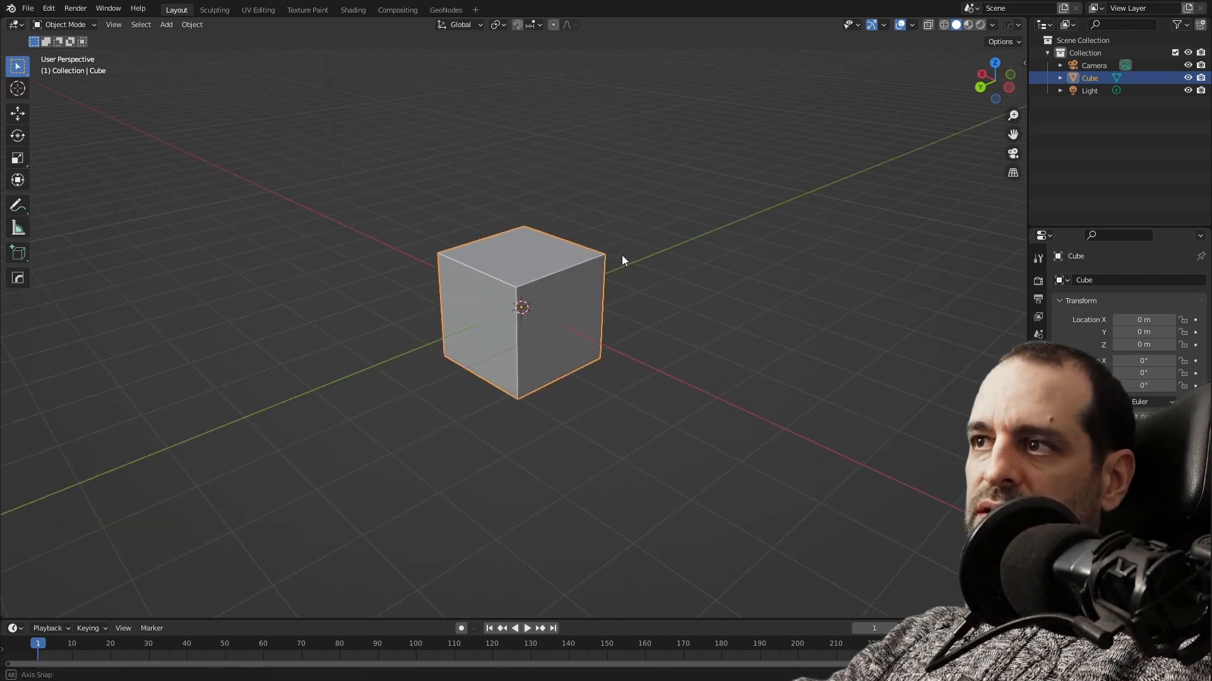
# Try moving one upper corner vertex of the cube in Edit Mode, cancel the move and return to Object Mode.
pyautogui.press('Tab')
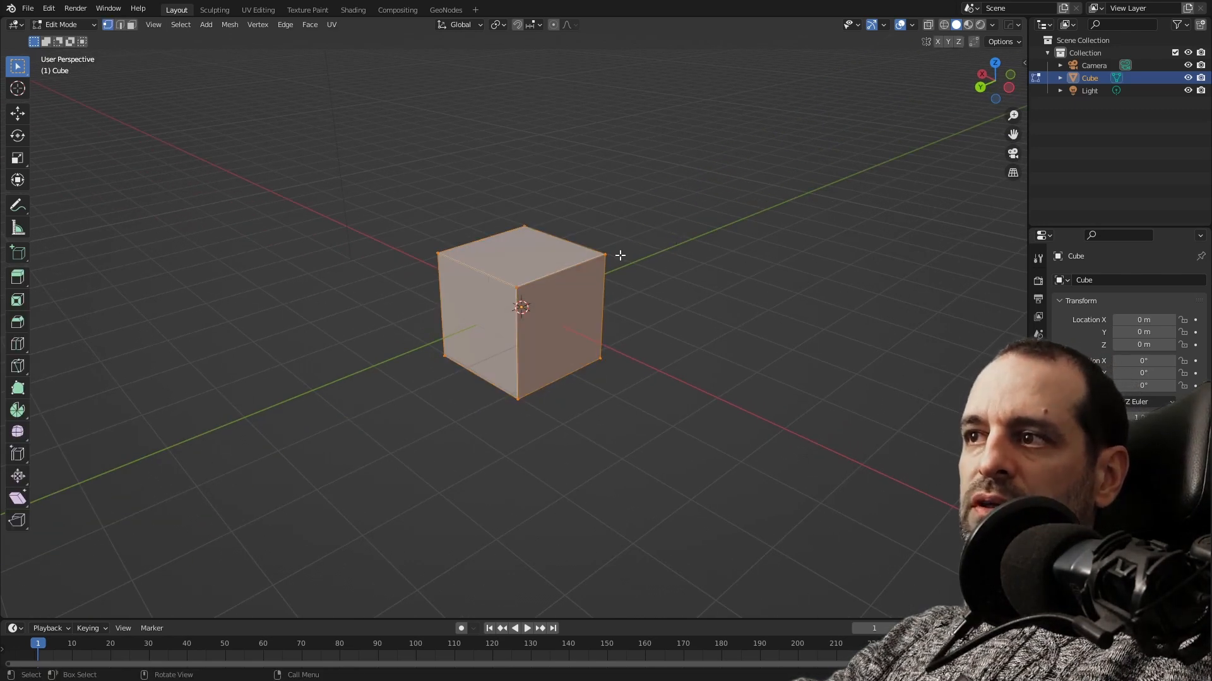
pyautogui.click(620, 256)
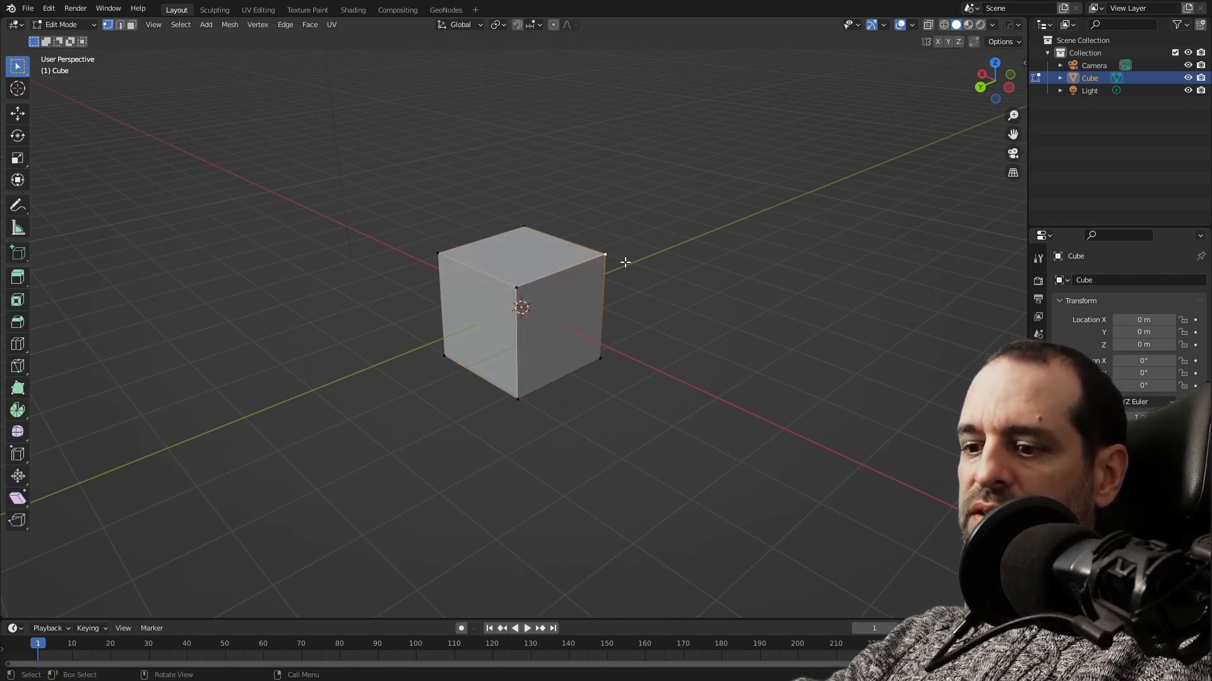
pyautogui.press('g')
pyautogui.rightClick(775, 279)
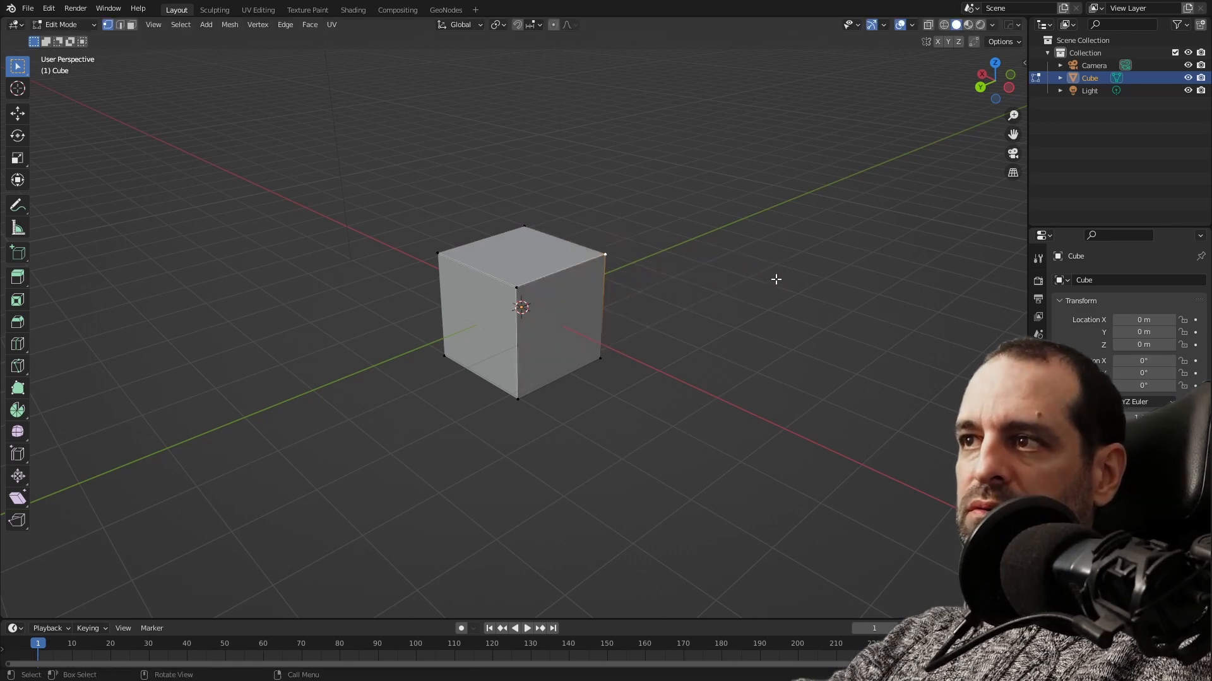
pyautogui.press('Tab')
# Show the cube's transform values beside the viewport and set its X location to 0.01 m.
pyautogui.press('n')
pyautogui.moveTo(941, 90); pyautogui.dragTo(971, 91)
pyautogui.moveTo(732, 305); pyautogui.dragTo(569, 365, button='middle')
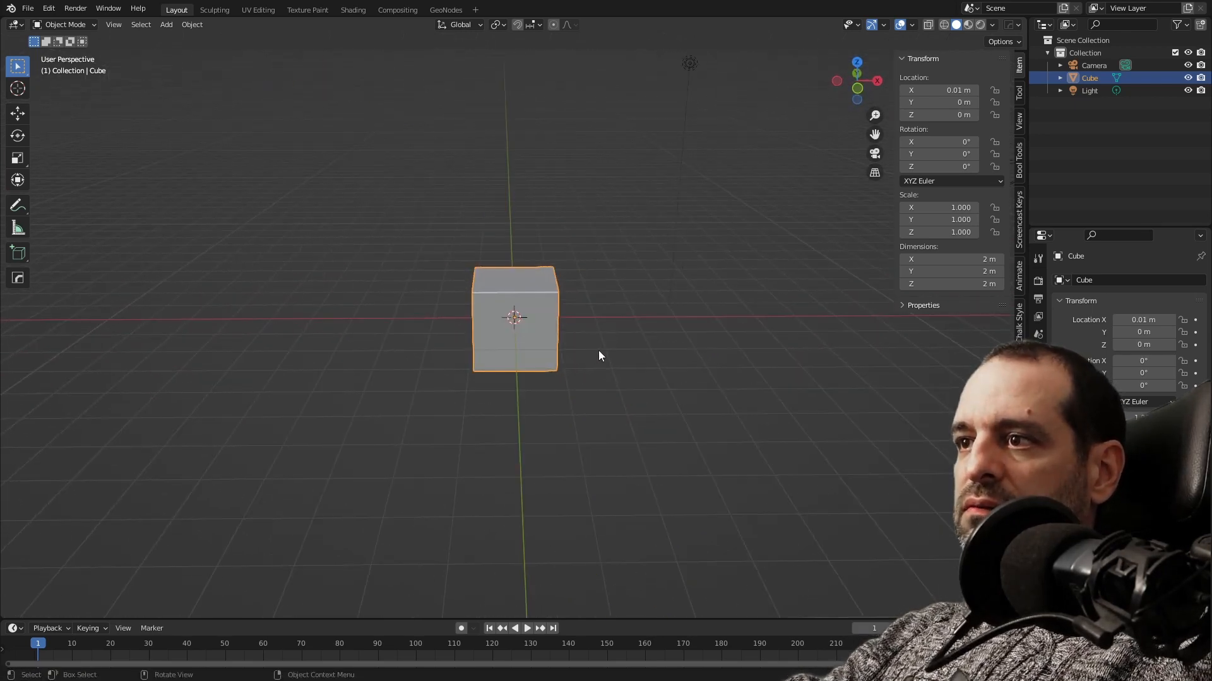
# Enable the Z axis line in the viewport overlays and deselect the cube.
pyautogui.scroll(3, 598, 350)
pyautogui.keyDown('shift'); pyautogui.moveTo(639, 335); pyautogui.dragTo(571, 342, button='middle'); pyautogui.keyUp('shift')
pyautogui.moveTo(572, 342); pyautogui.dragTo(607, 341, button='middle')
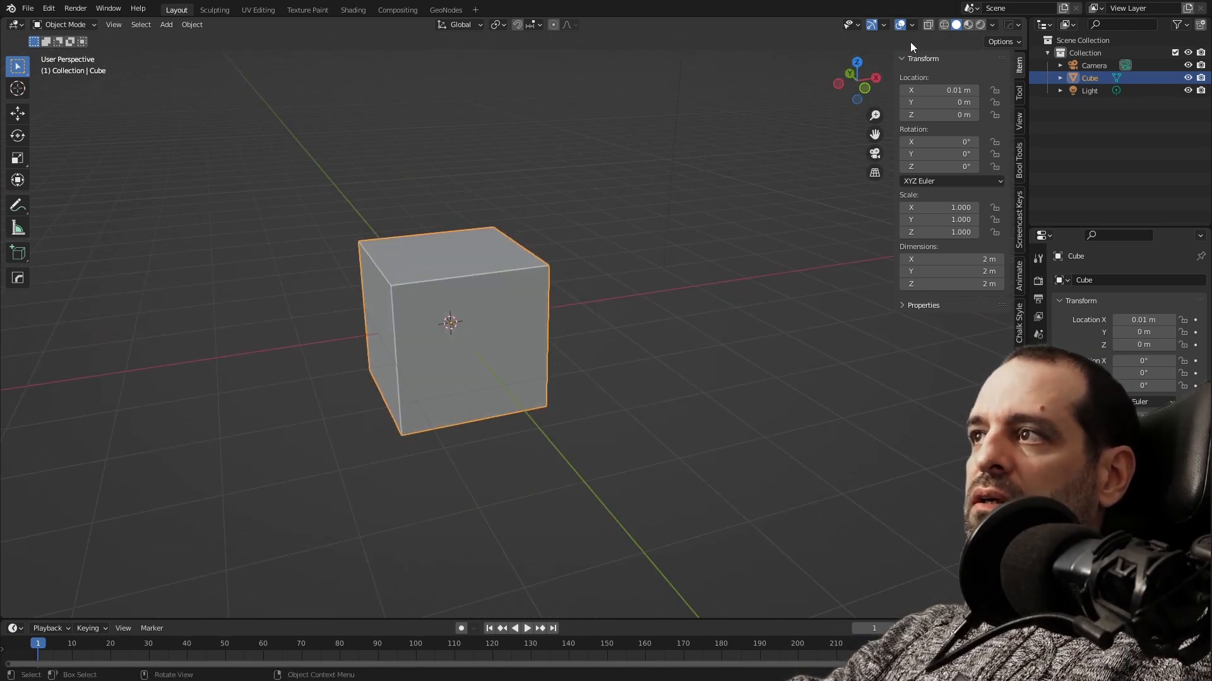
pyautogui.click(912, 24)
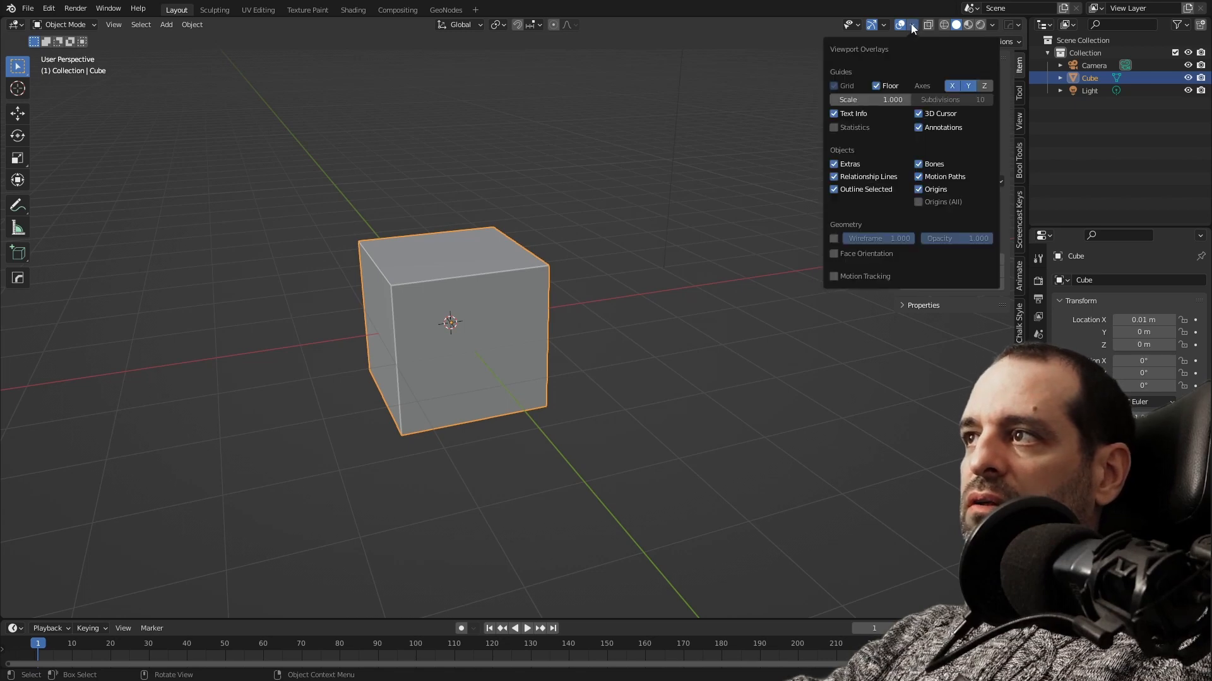
pyautogui.click(988, 85)
pyautogui.click(652, 248)
pyautogui.moveTo(653, 249); pyautogui.dragTo(672, 275, button='middle')
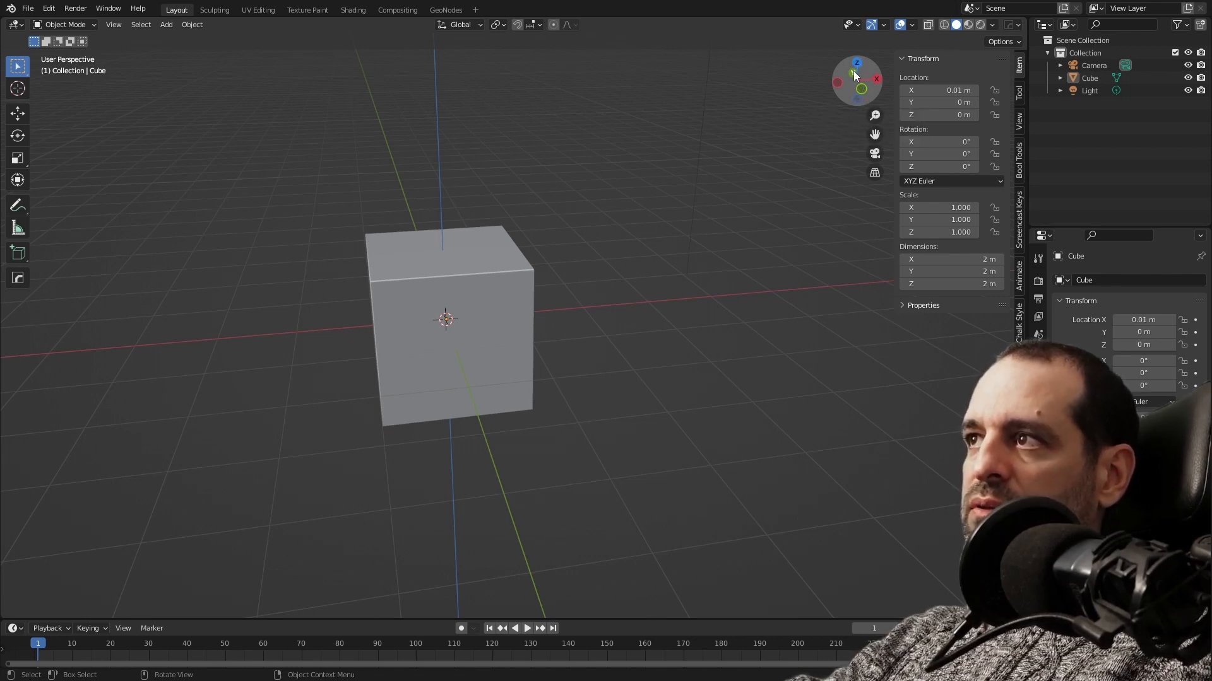
# Set the cube's X location to 0.02 m.
pyautogui.moveTo(876, 80); pyautogui.dragTo(617, 286)
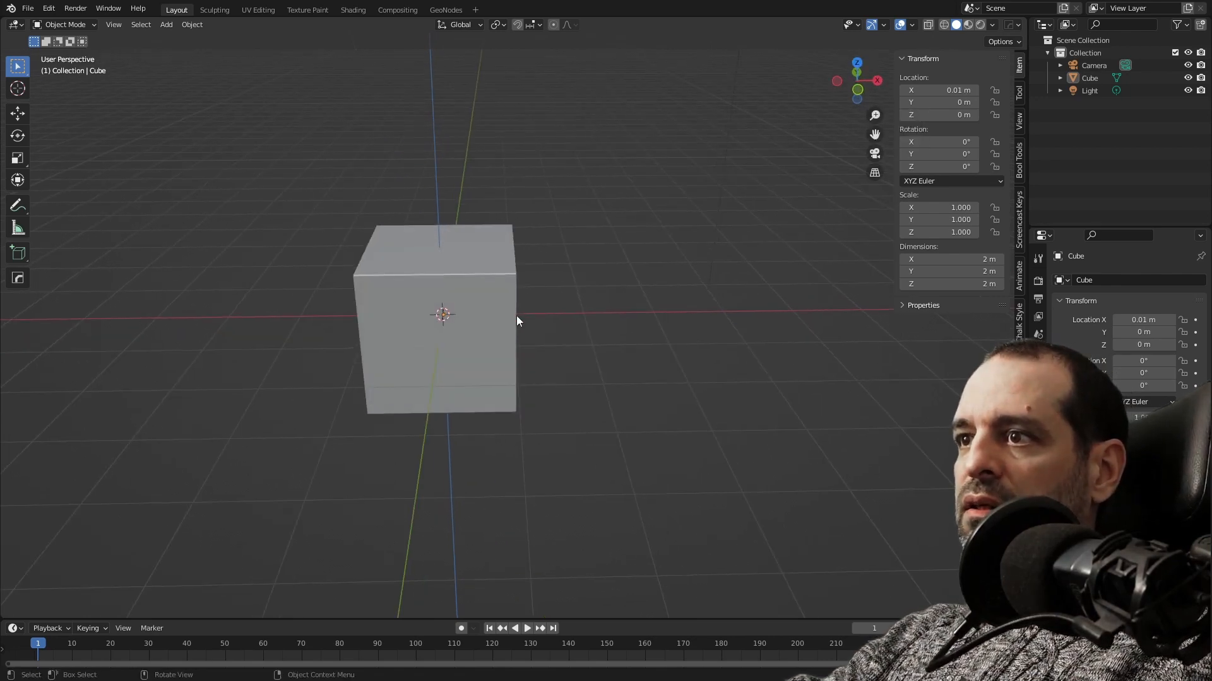
pyautogui.moveTo(604, 306); pyautogui.dragTo(467, 324, button='middle')
pyautogui.moveTo(414, 382); pyautogui.dragTo(355, 320, button='middle')
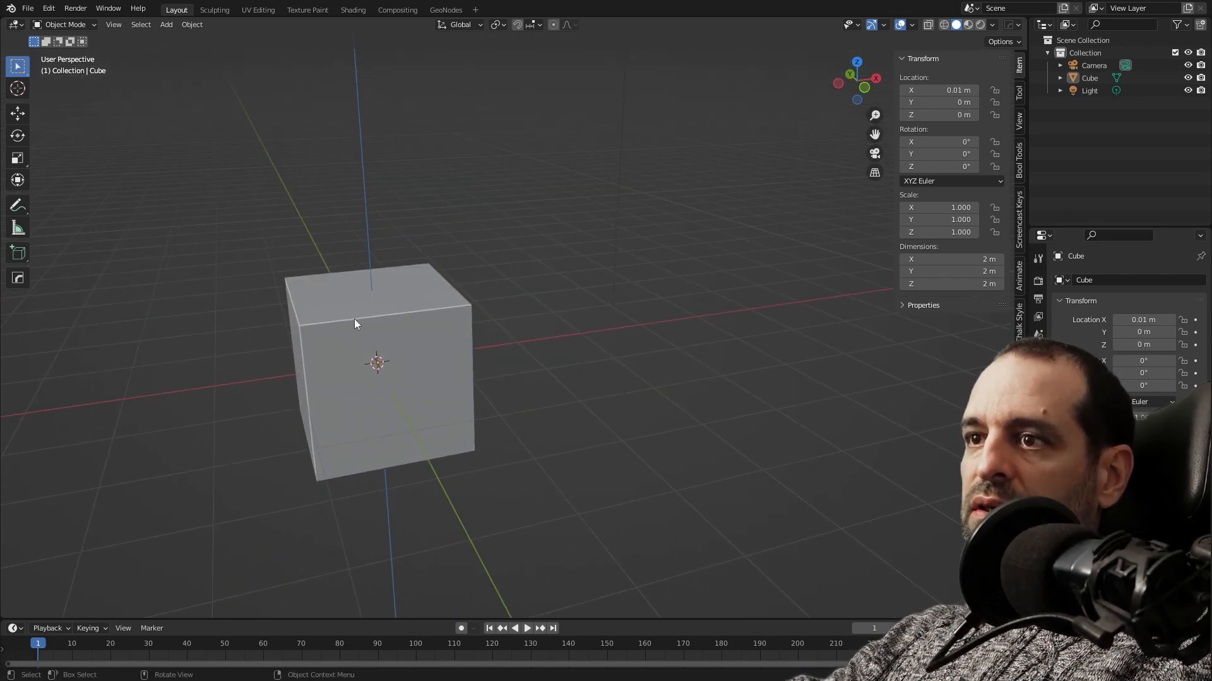
pyautogui.moveTo(386, 360); pyautogui.dragTo(310, 384, button='middle')
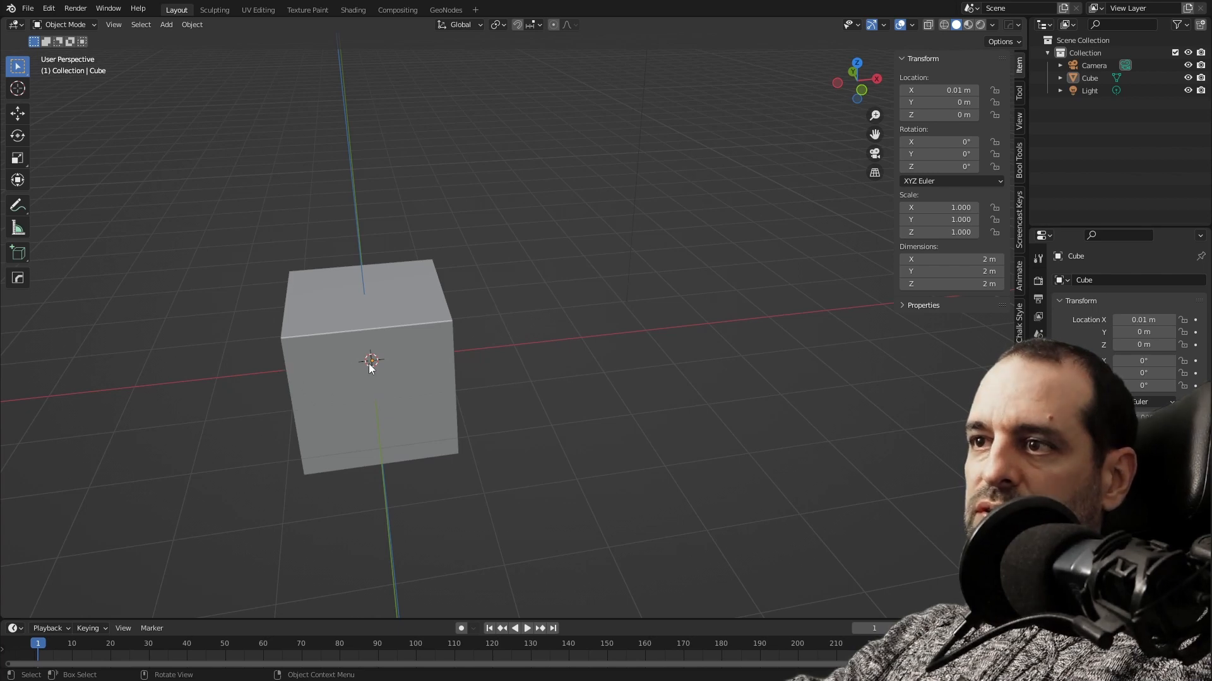
pyautogui.moveTo(380, 349); pyautogui.dragTo(409, 343, button='middle')
pyautogui.moveTo(553, 336); pyautogui.dragTo(636, 275, button='middle')
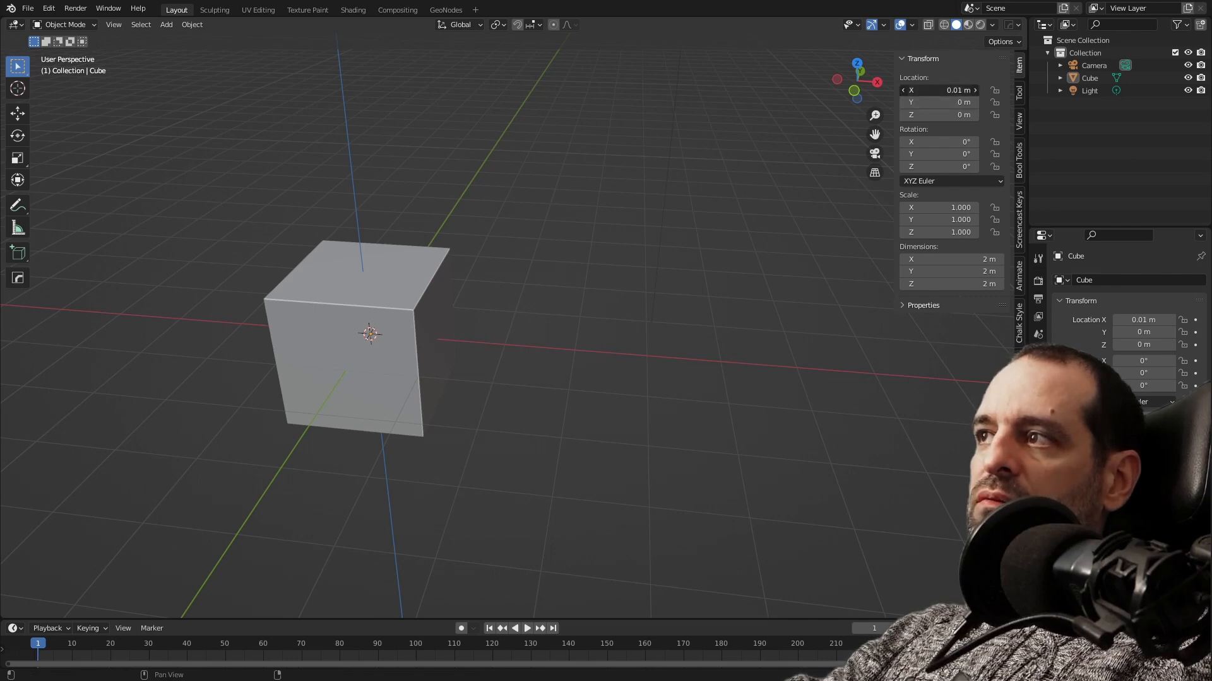
pyautogui.moveTo(940, 90)
pyautogui.mouseDown()
pyautogui.moveTo(1206, 90)
pyautogui.moveTo(921, 91)
pyautogui.moveTo(939, 101)
pyautogui.mouseUp()
pyautogui.moveTo(622, 265); pyautogui.dragTo(763, 257, button='middle')
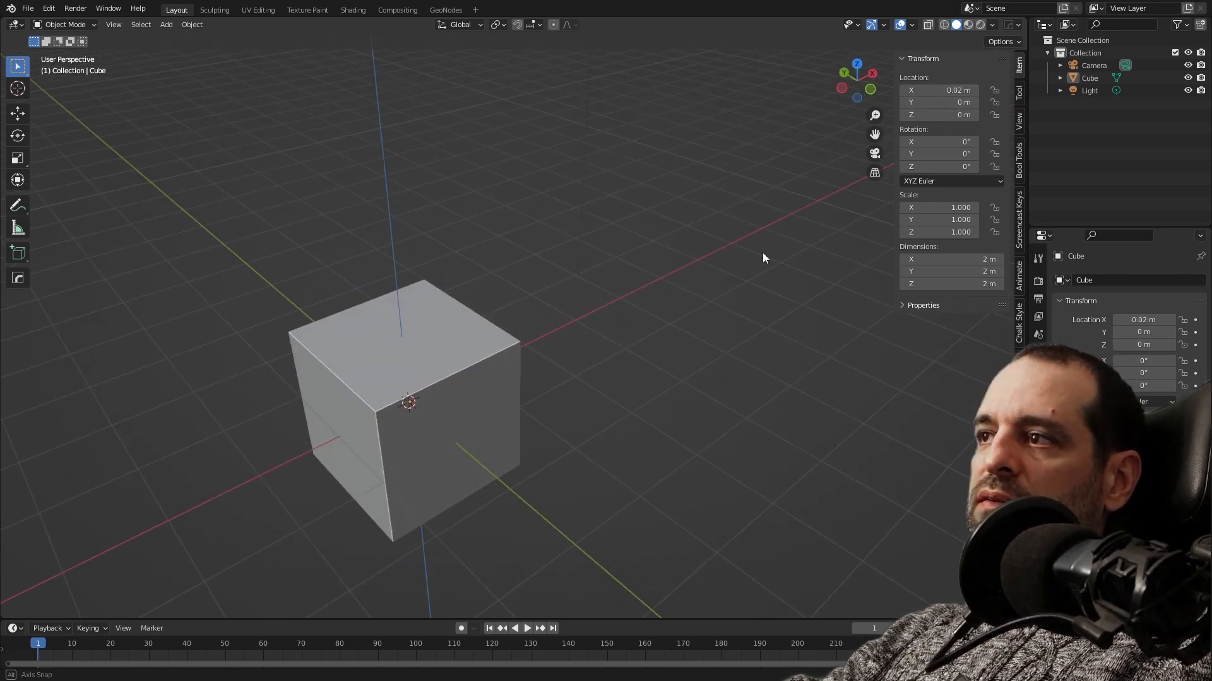
pyautogui.moveTo(839, 252); pyautogui.dragTo(604, 305, button='middle')
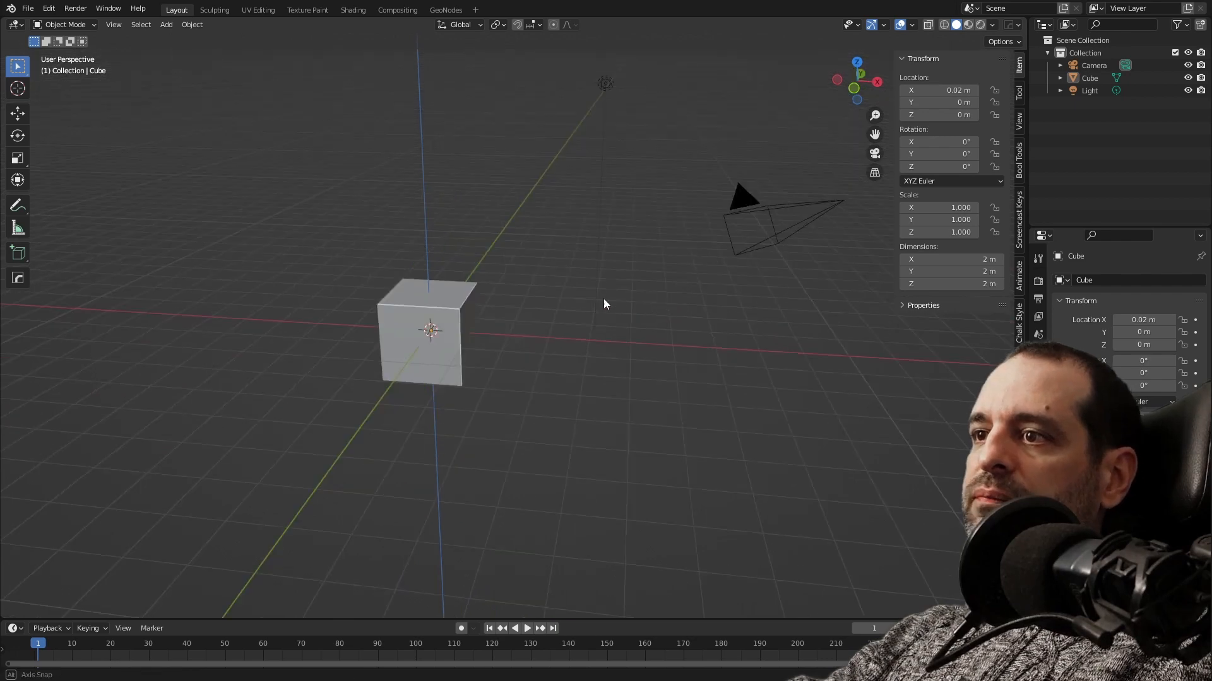
pyautogui.moveTo(566, 265); pyautogui.dragTo(520, 252, button='middle')
pyautogui.moveTo(620, 293); pyautogui.dragTo(488, 320, button='middle')
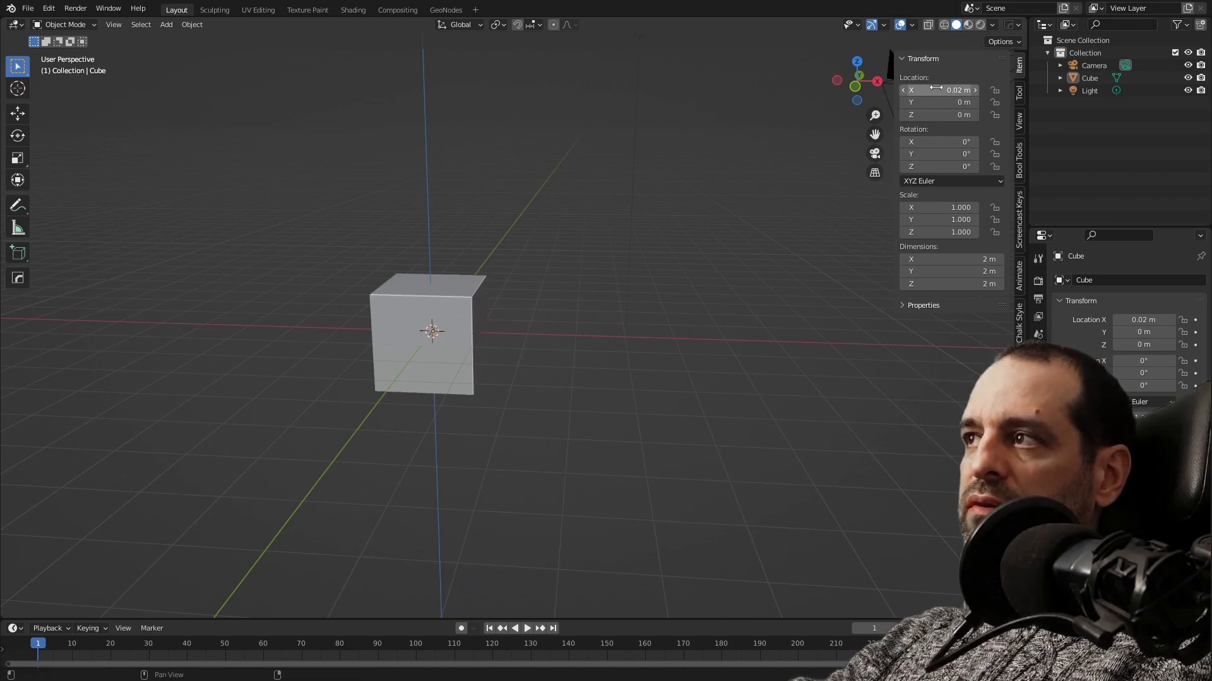
pyautogui.scroll(-3, 461, 333)
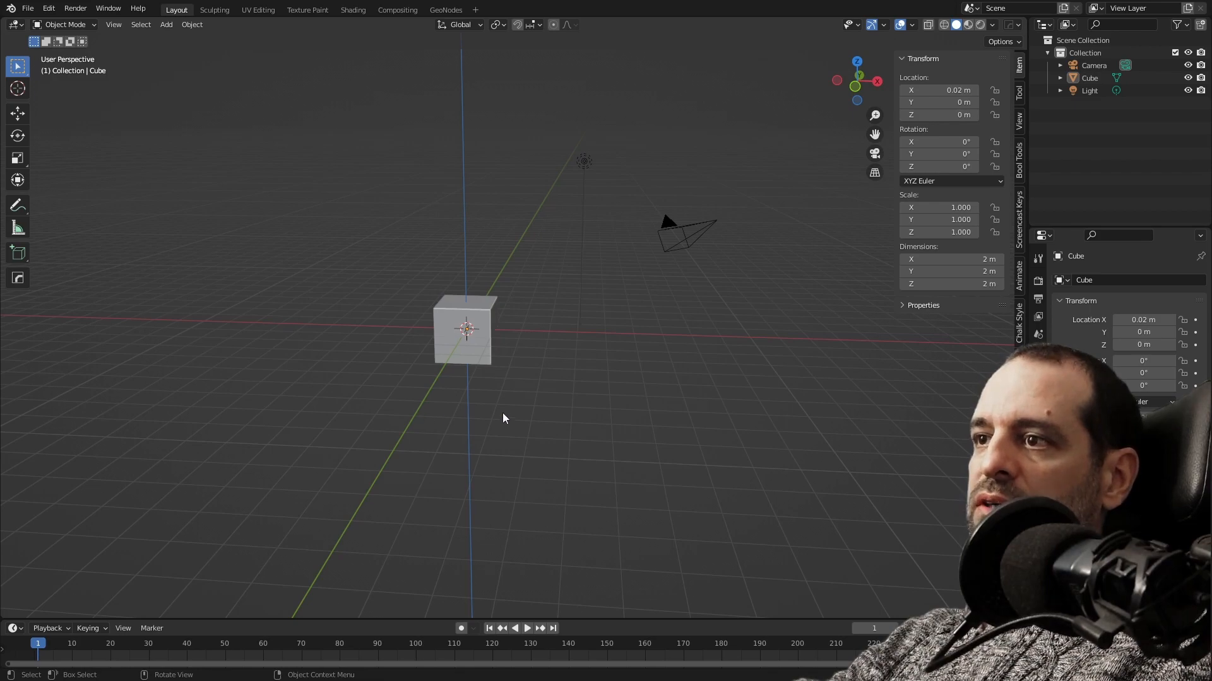
pyautogui.moveTo(549, 270); pyautogui.dragTo(547, 344, button='middle')
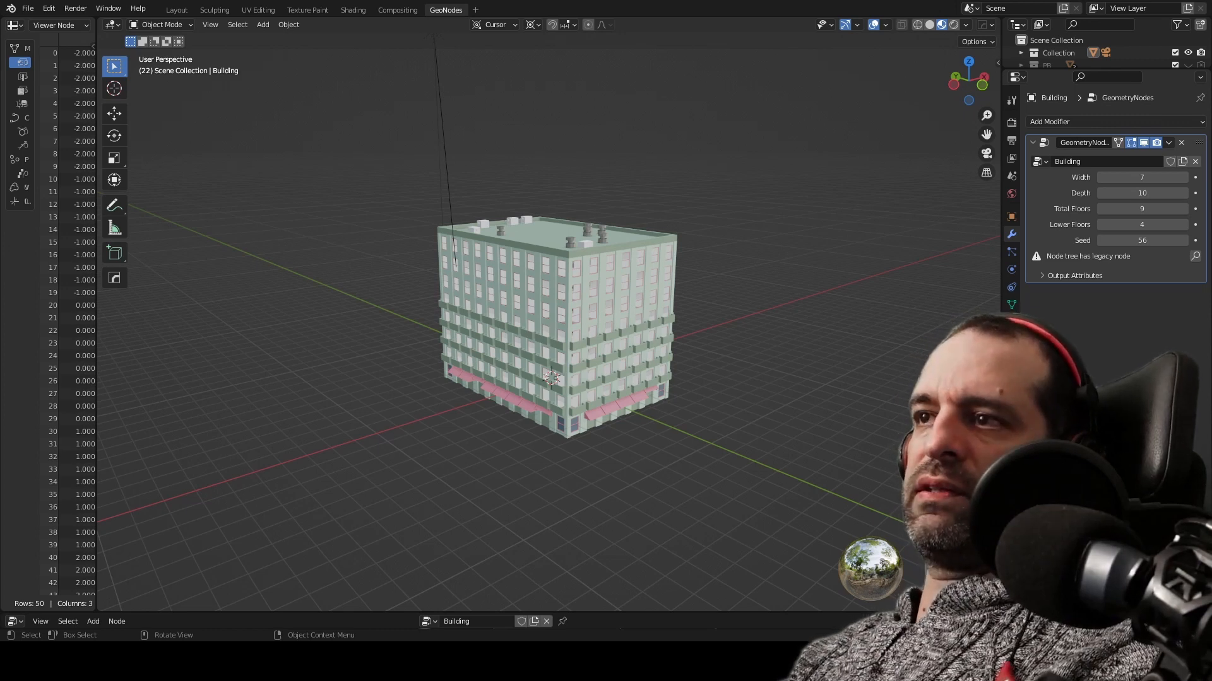
# Examine the facades, floors and roof of the procedural building from several angles.
pyautogui.moveTo(638, 405); pyautogui.dragTo(591, 358, button='middle')
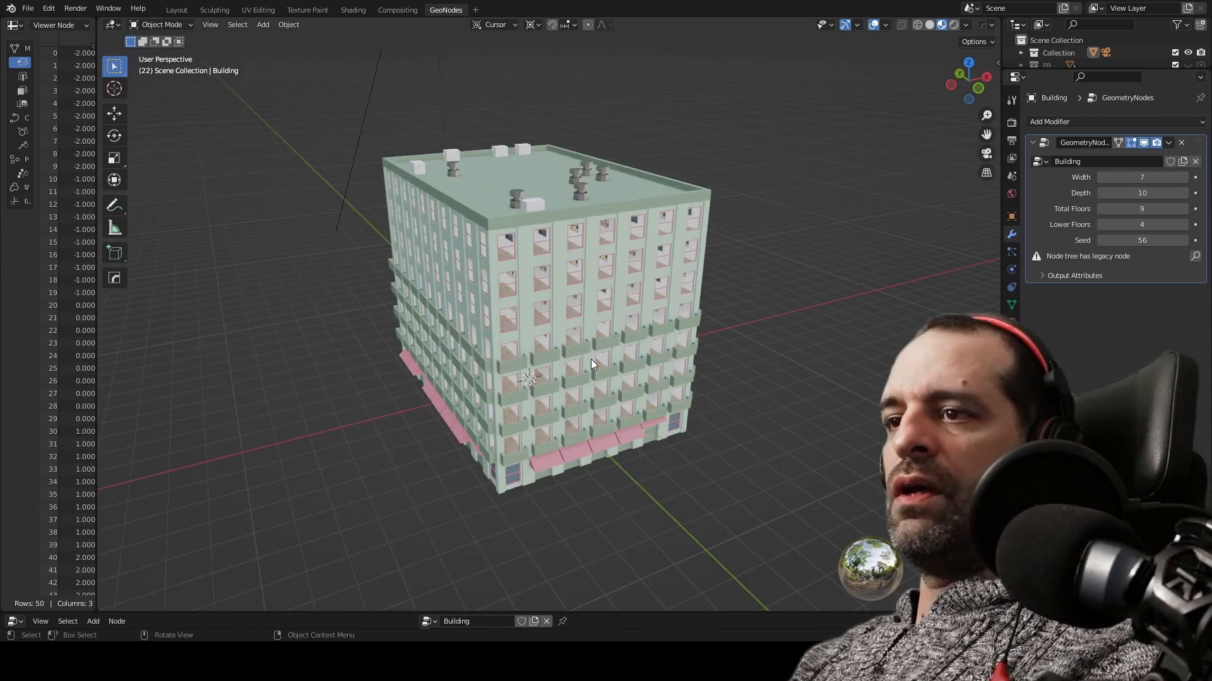
pyautogui.moveTo(607, 401); pyautogui.dragTo(714, 384, button='middle')
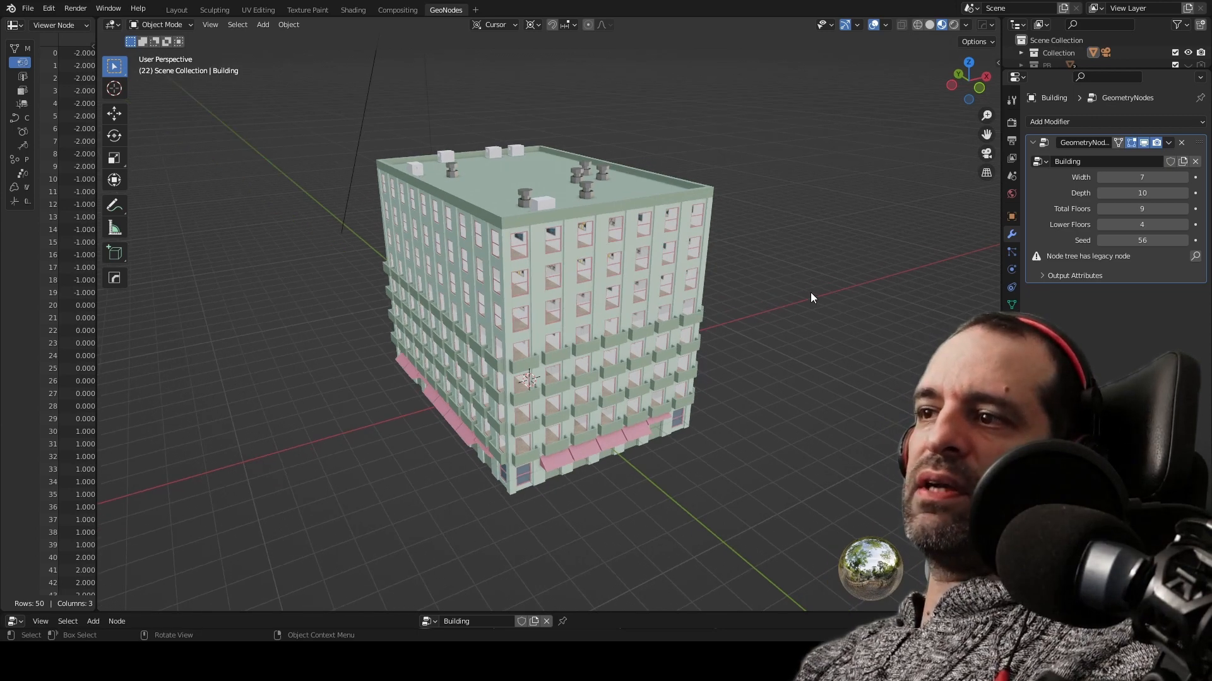
pyautogui.moveTo(810, 293); pyautogui.dragTo(786, 298, button='middle')
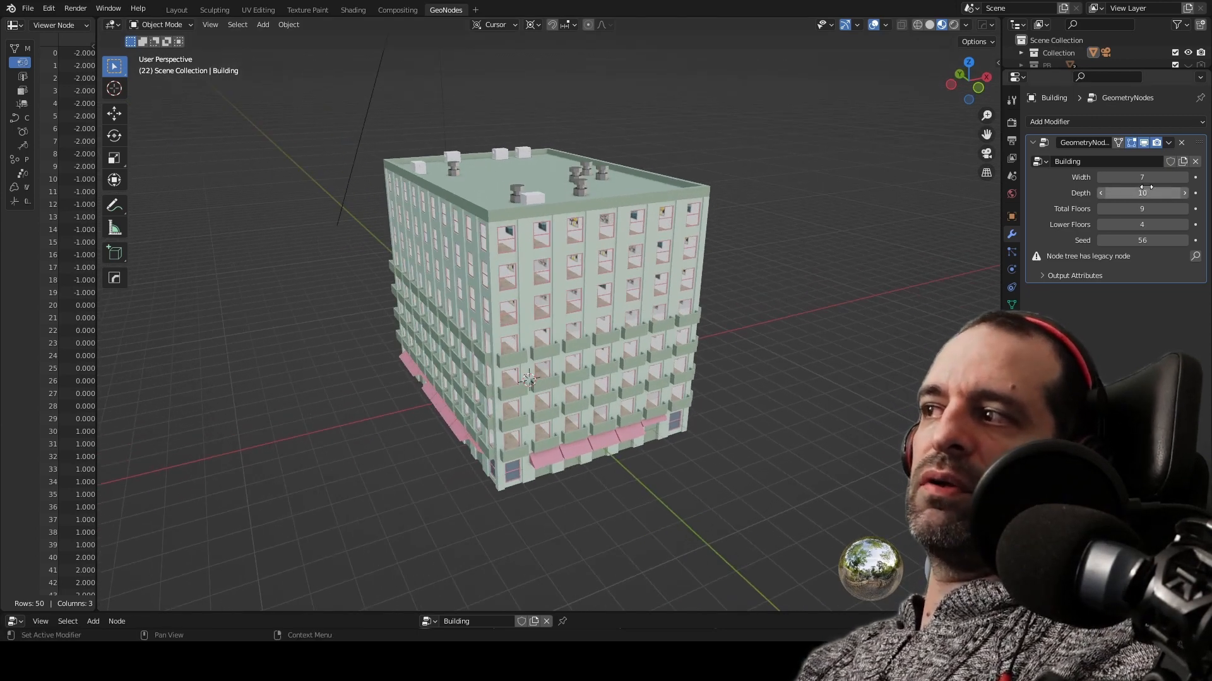
pyautogui.moveTo(695, 322); pyautogui.dragTo(514, 287, button='middle')
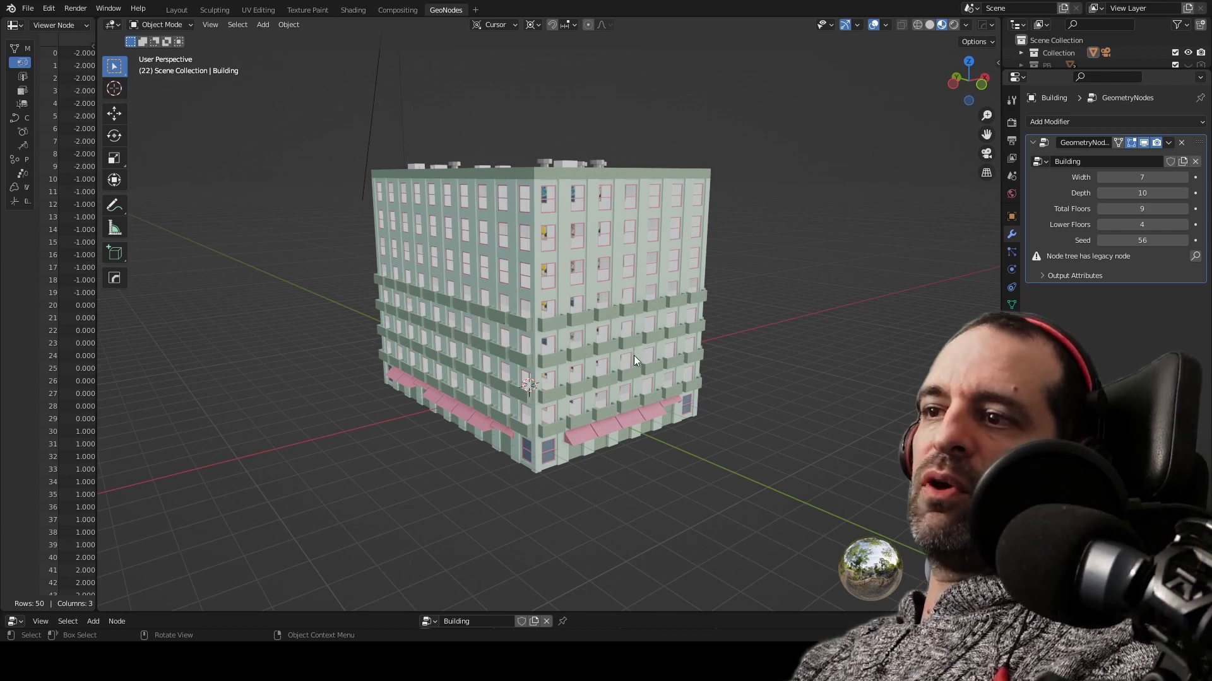
pyautogui.moveTo(789, 360); pyautogui.dragTo(495, 277, button='middle')
pyautogui.moveTo(773, 321); pyautogui.dragTo(679, 291, button='middle')
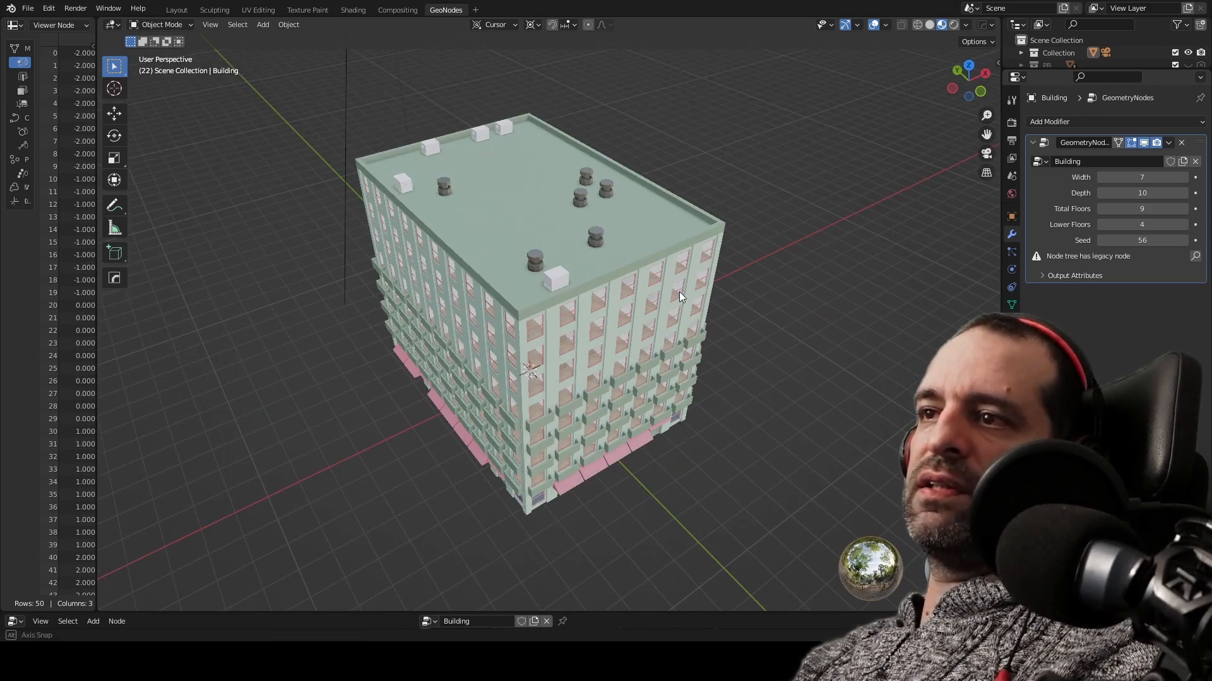
pyautogui.moveTo(612, 393); pyautogui.dragTo(528, 243, button='middle')
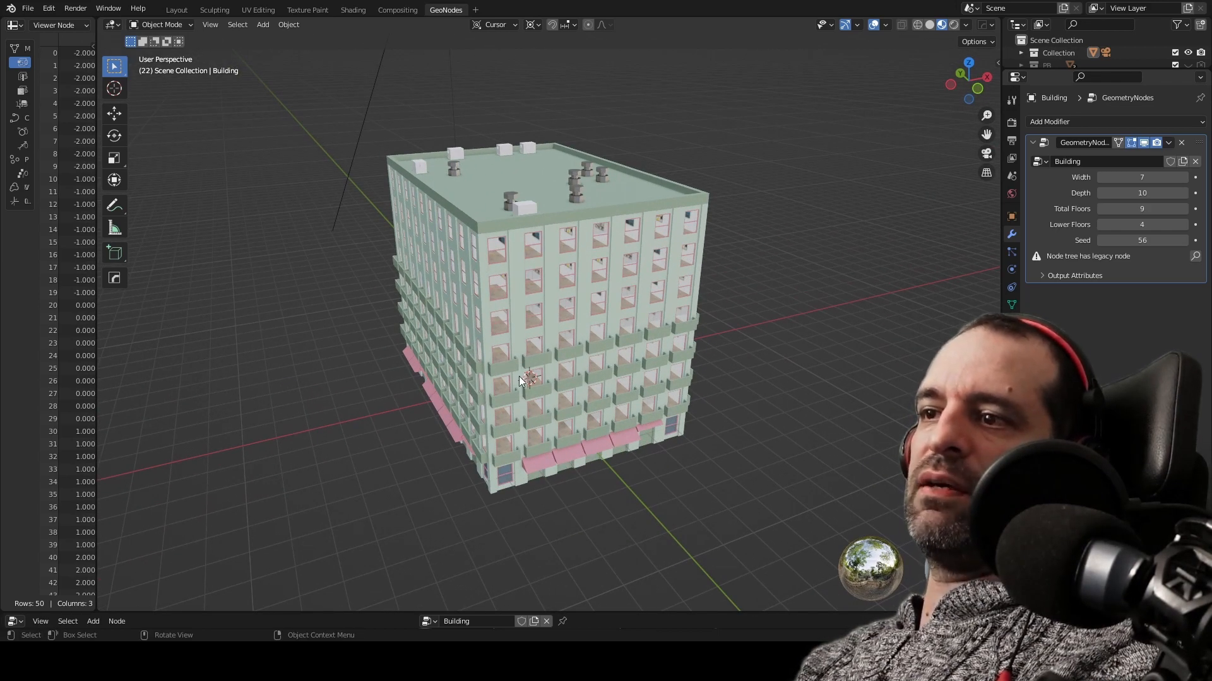
pyautogui.moveTo(706, 389); pyautogui.dragTo(600, 305, button='middle')
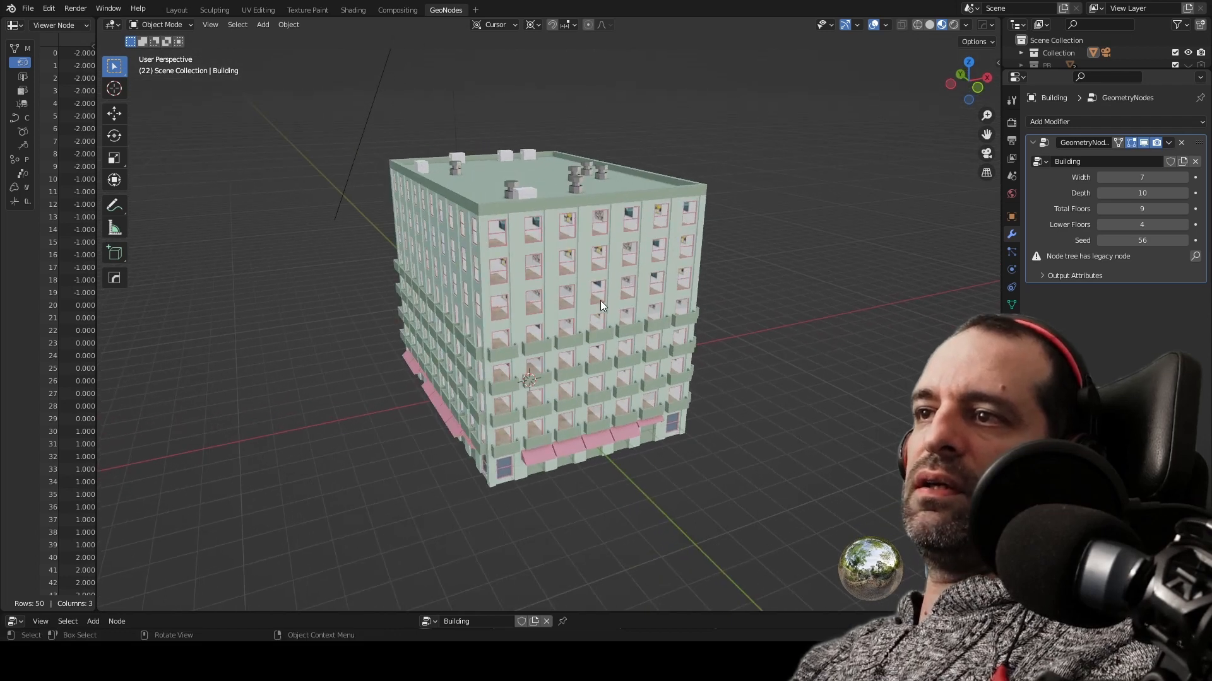
pyautogui.moveTo(788, 272); pyautogui.dragTo(782, 278, button='middle')
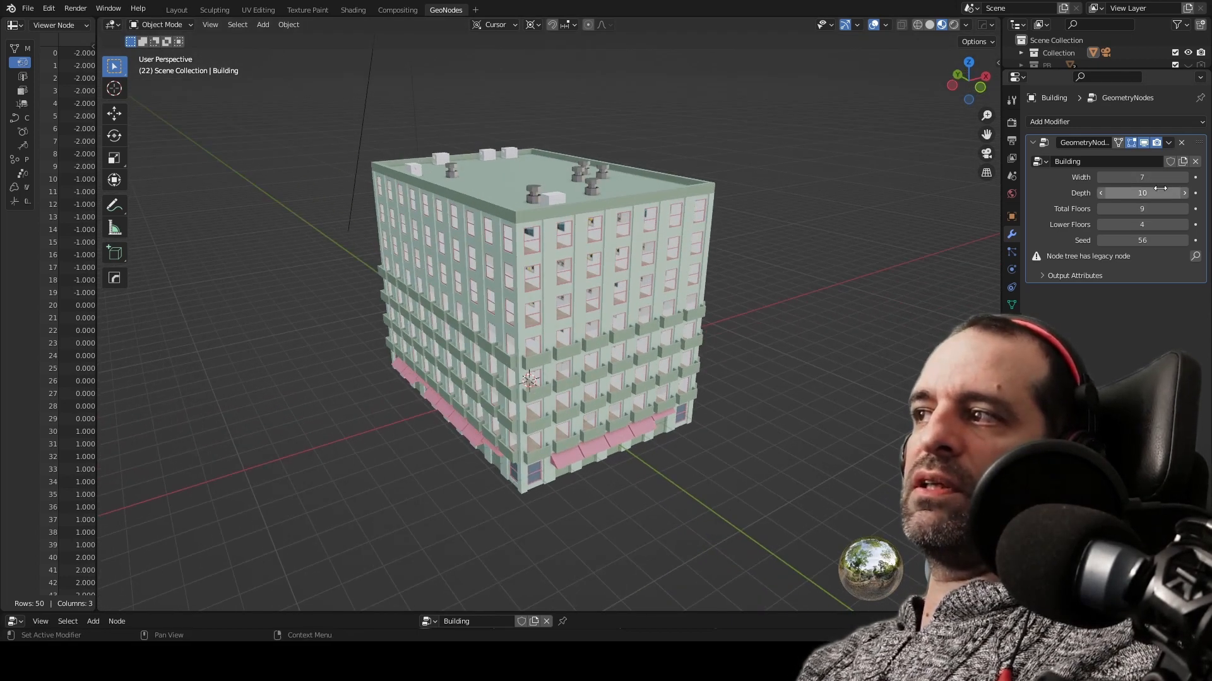
# Set the procedural building's width to 4, depth to 9 and seed to 49.
pyautogui.moveTo(1158, 179); pyautogui.dragTo(1165, 225)
pyautogui.moveTo(1164, 241); pyautogui.dragTo(1139, 241)
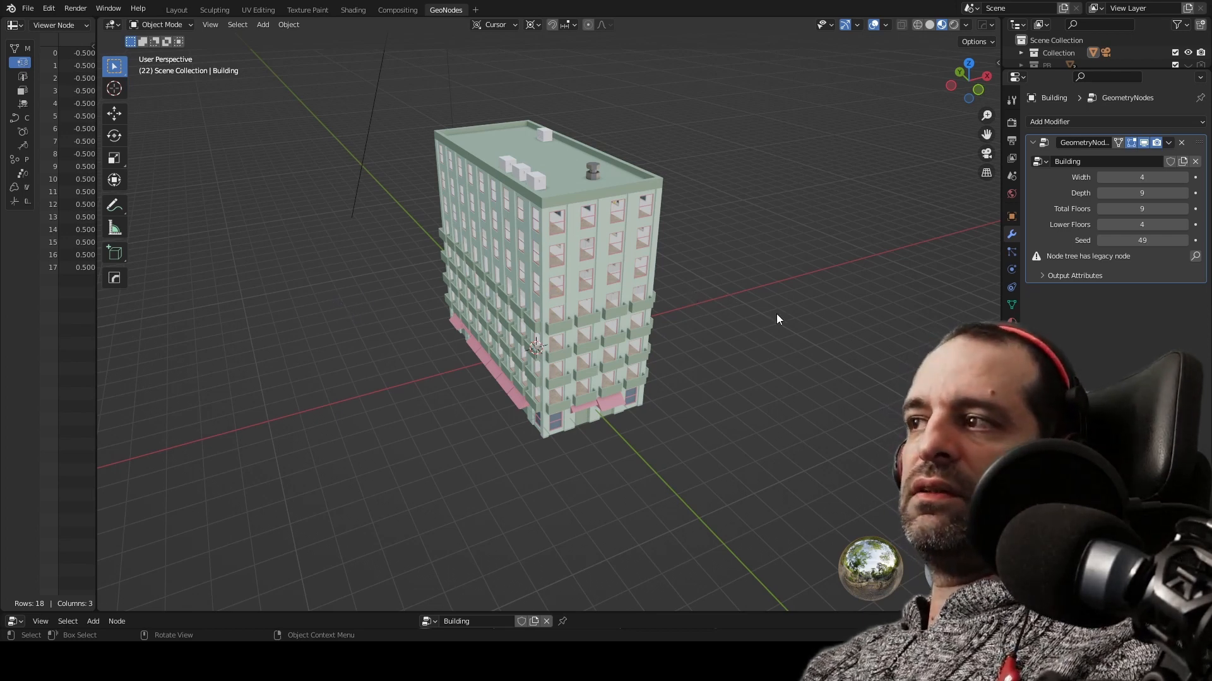
pyautogui.moveTo(588, 234); pyautogui.dragTo(727, 319, button='middle')
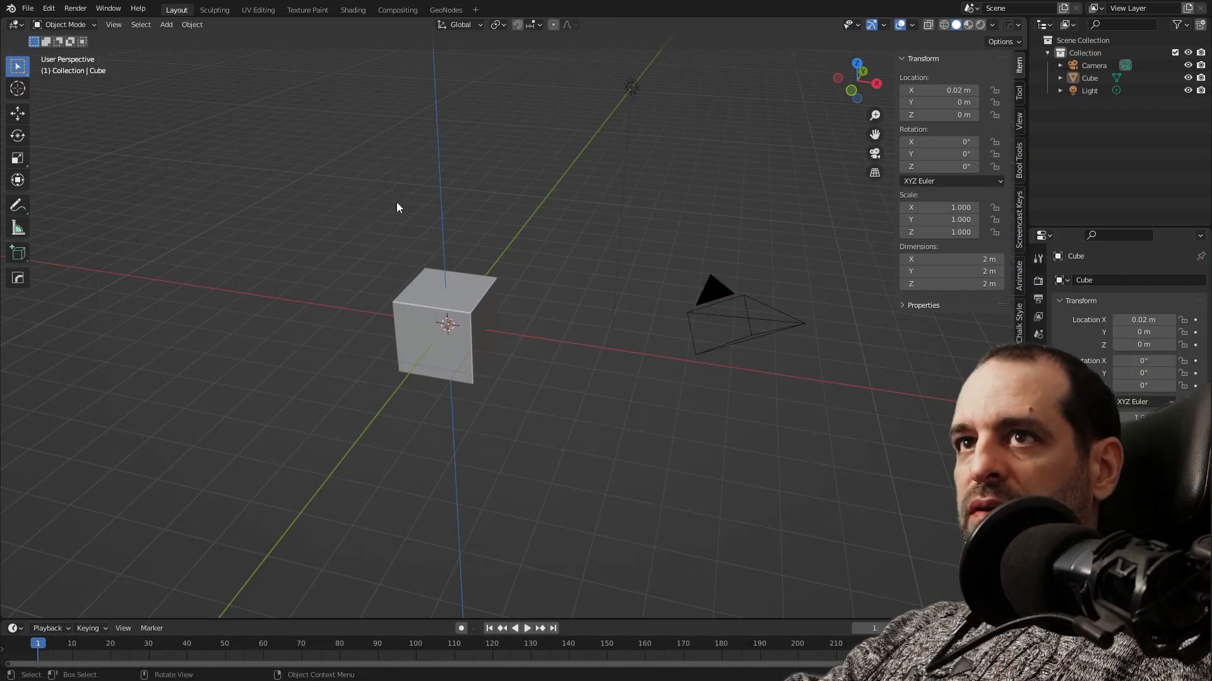
# Switch to the GeoNodes workspace and widen the spreadsheet until all three position columns are readable.
pyautogui.click(446, 9)
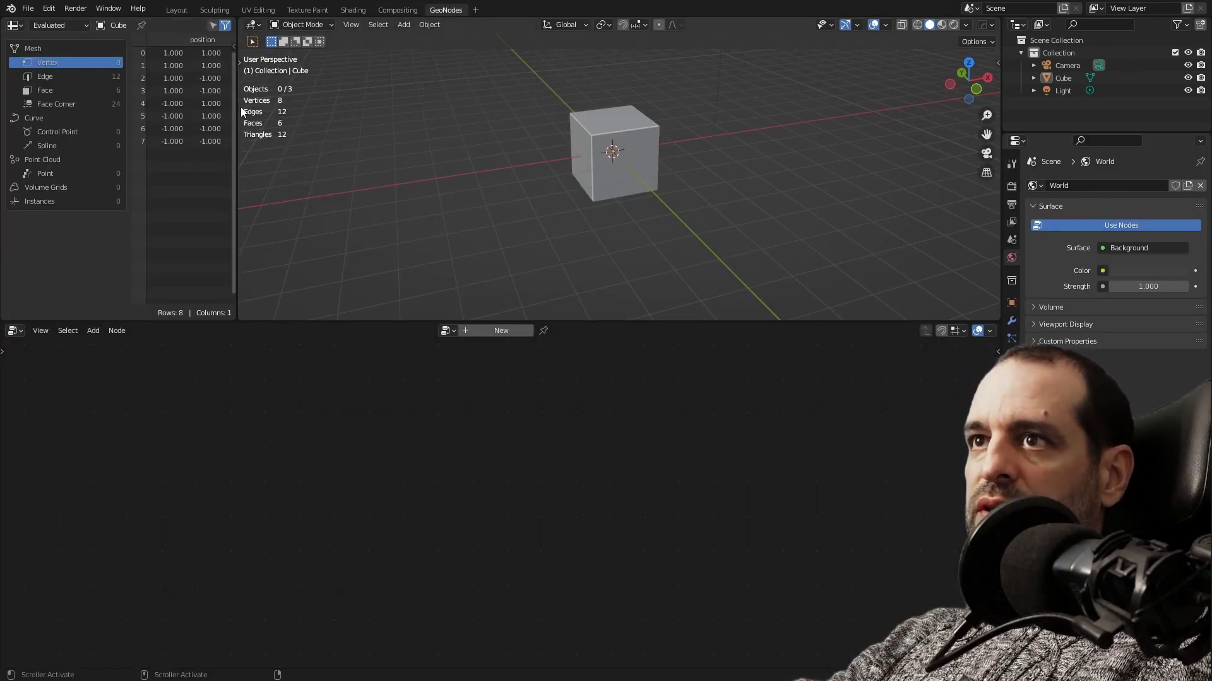
pyautogui.moveTo(235, 106); pyautogui.dragTo(325, 107)
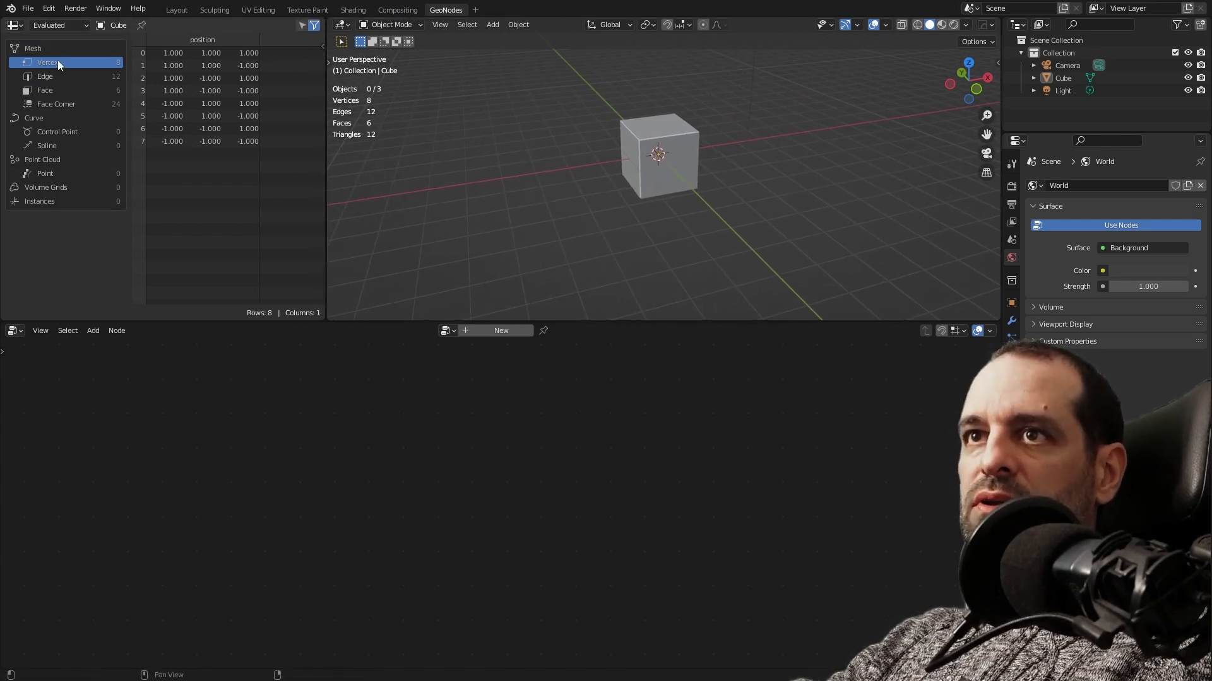
pyautogui.moveTo(328, 106)
pyautogui.mouseDown()
pyautogui.moveTo(407, 103)
pyautogui.moveTo(339, 103)
pyautogui.mouseUp()
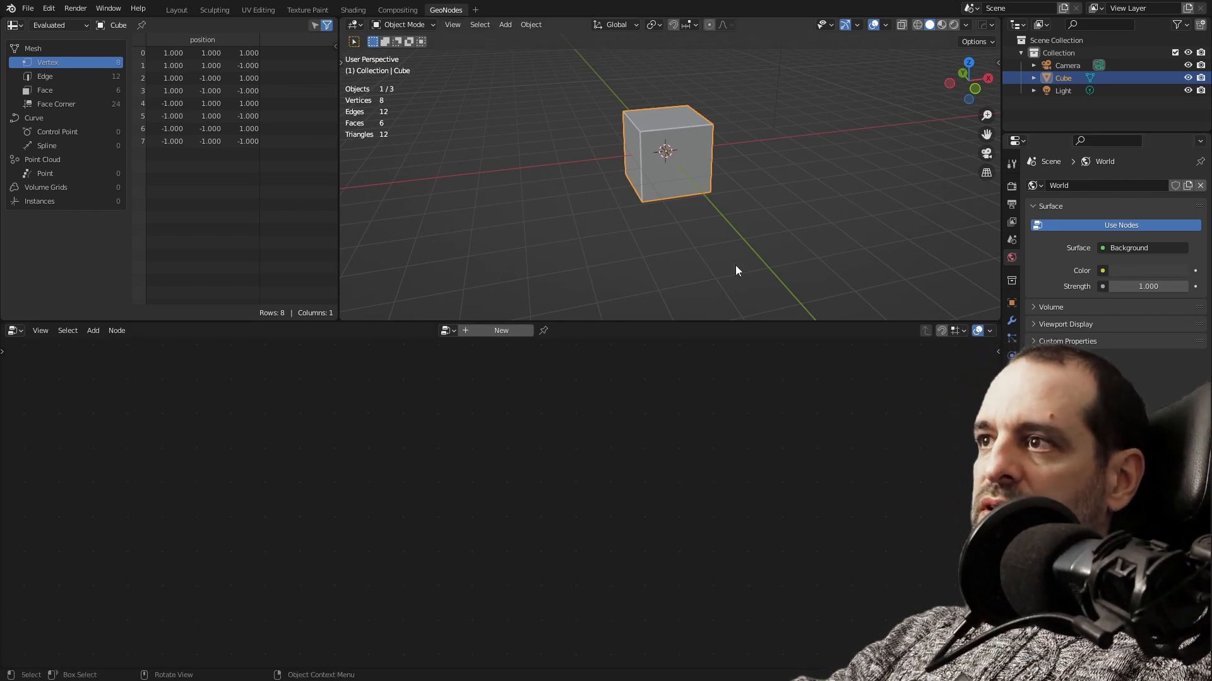
# Give the cube a new Geometry Nodes modifier with its own node tree.
pyautogui.moveTo(736, 265); pyautogui.dragTo(664, 166, button='middle')
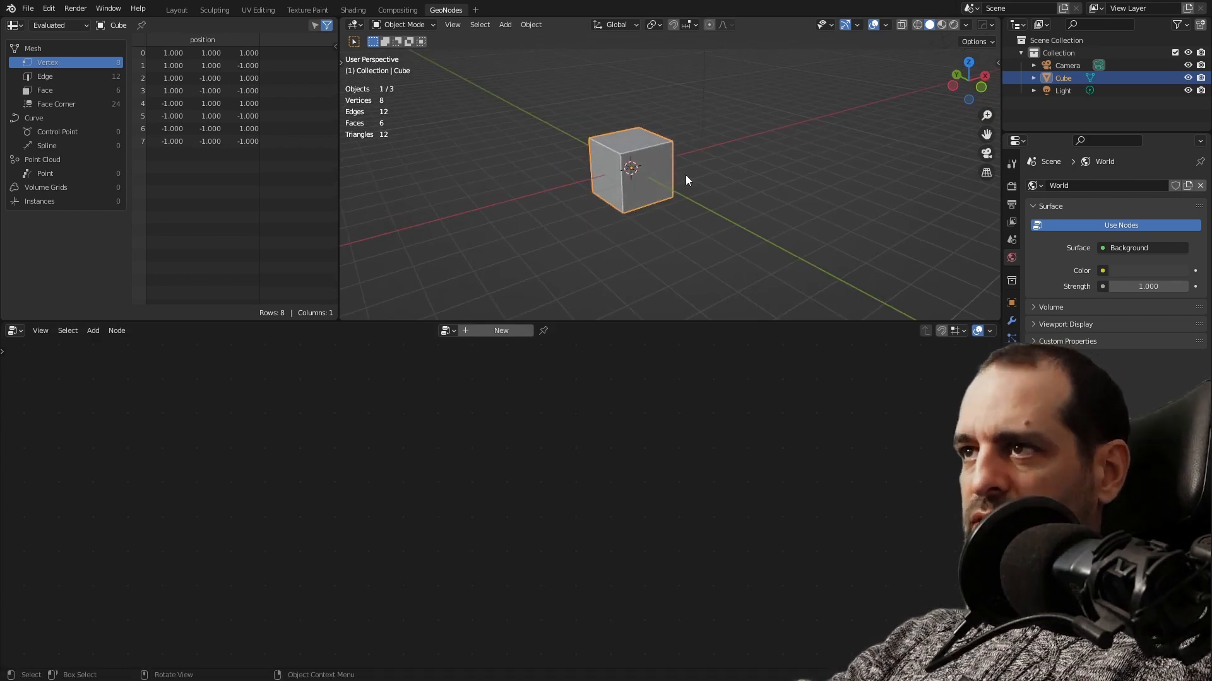
pyautogui.moveTo(715, 191); pyautogui.dragTo(678, 169, button='middle')
pyautogui.scroll(2, 680, 171)
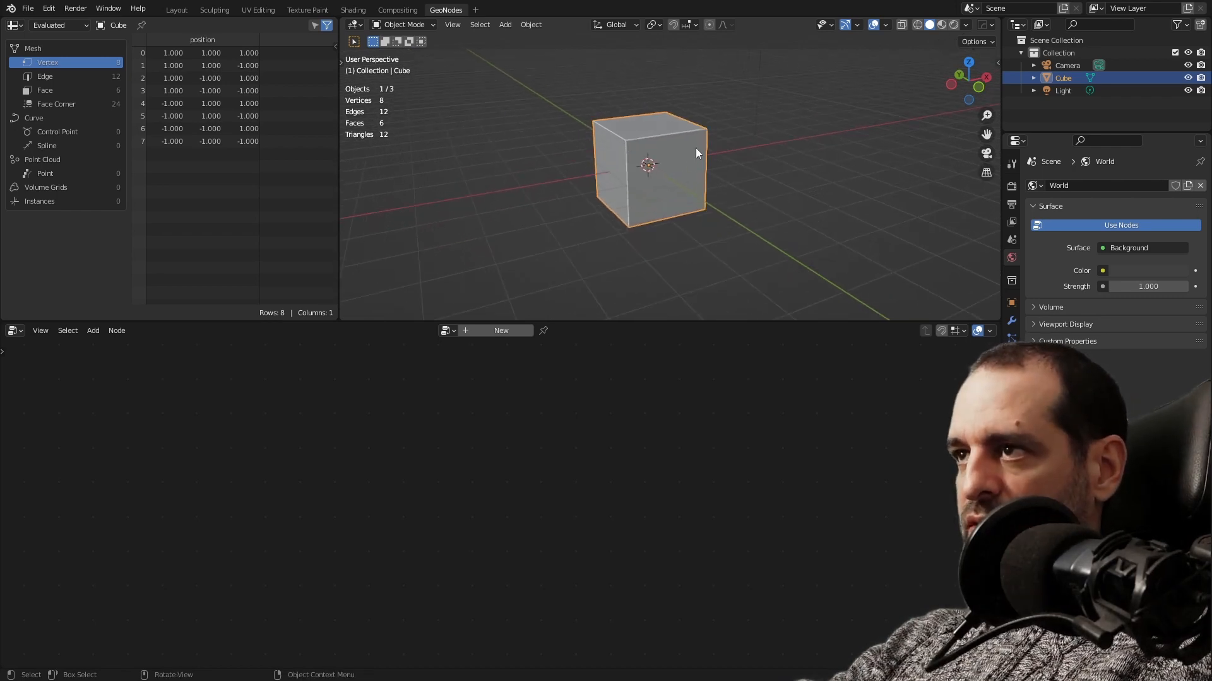
pyautogui.click(1011, 321)
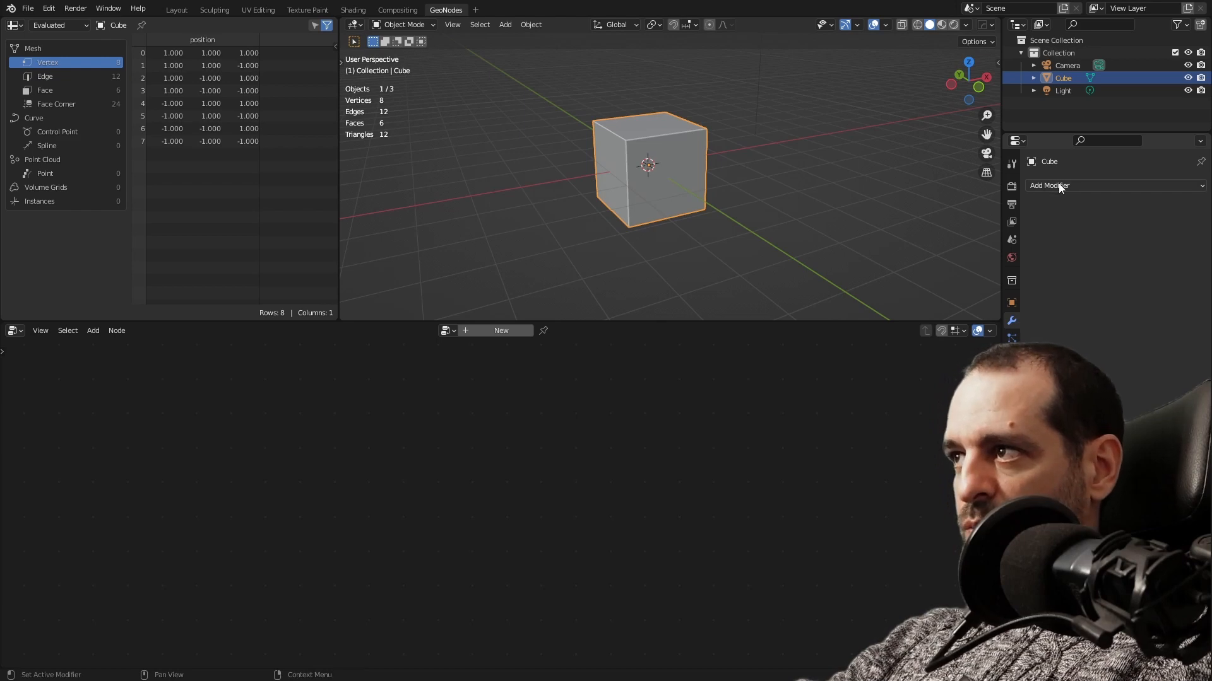
pyautogui.click(1076, 187)
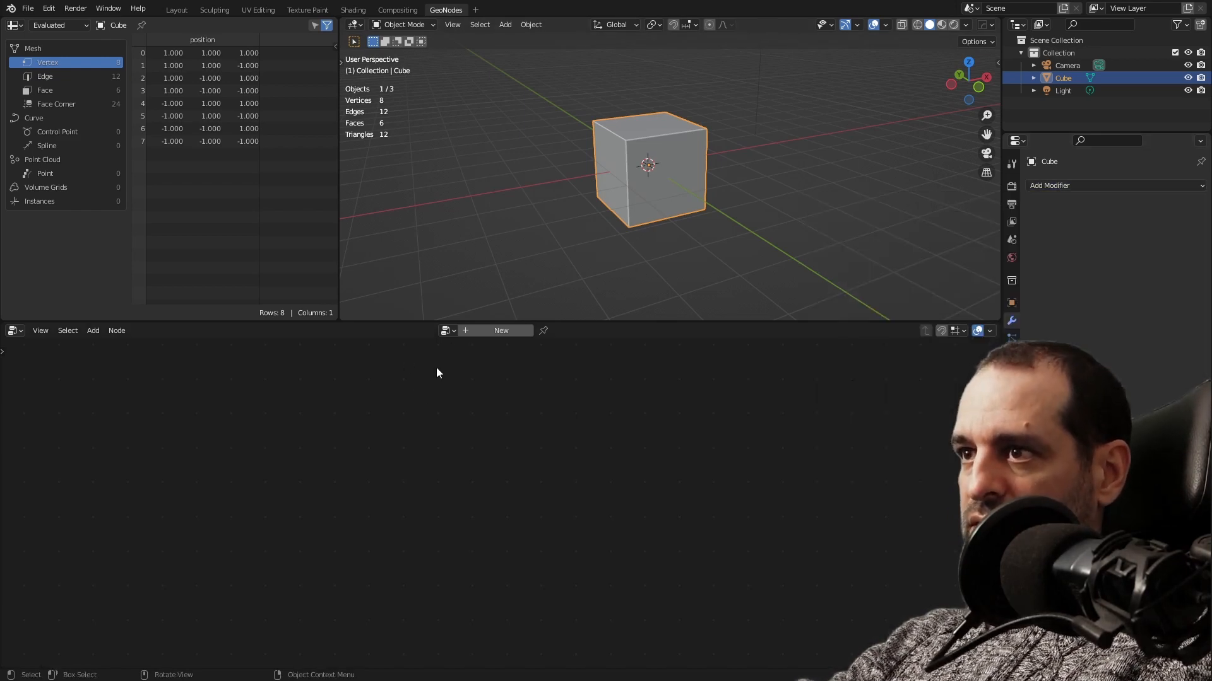
pyautogui.click(498, 330)
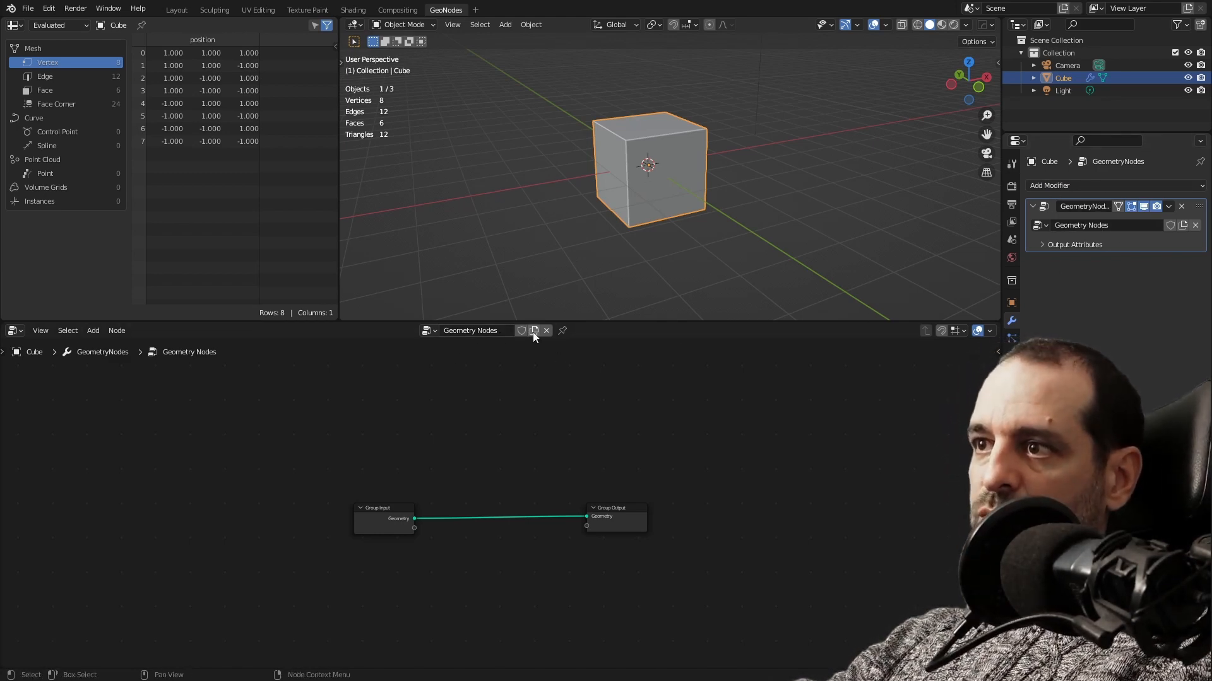
pyautogui.click(434, 332)
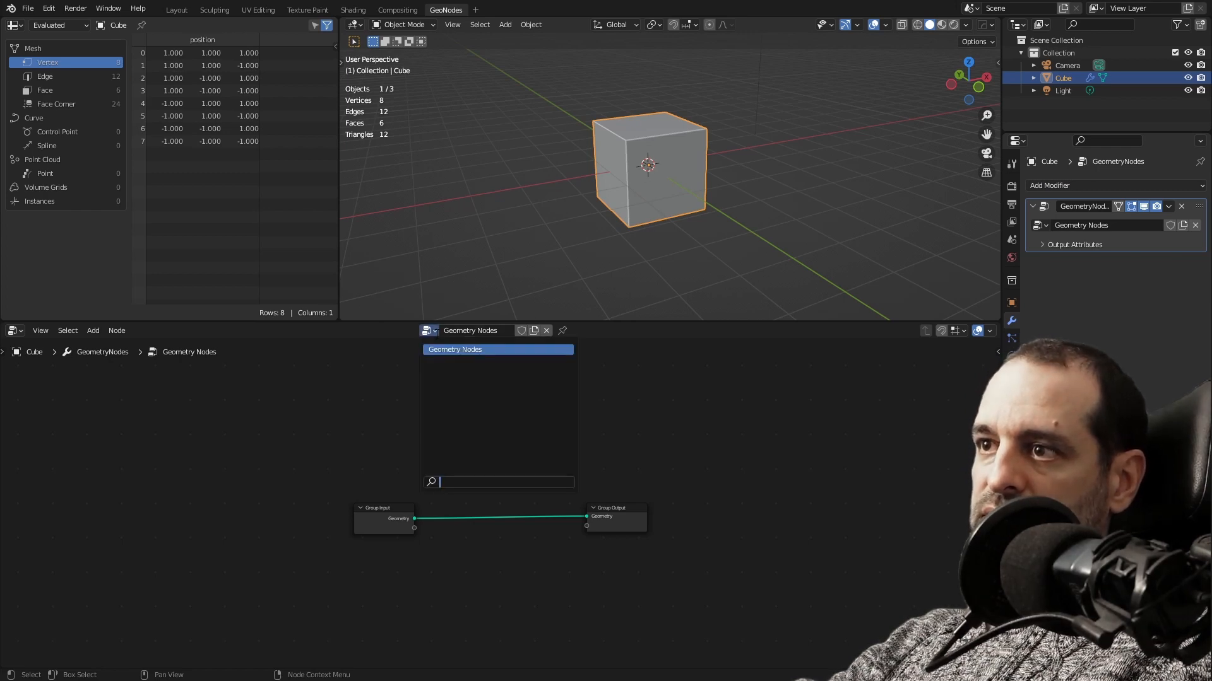
pyautogui.click(436, 332)
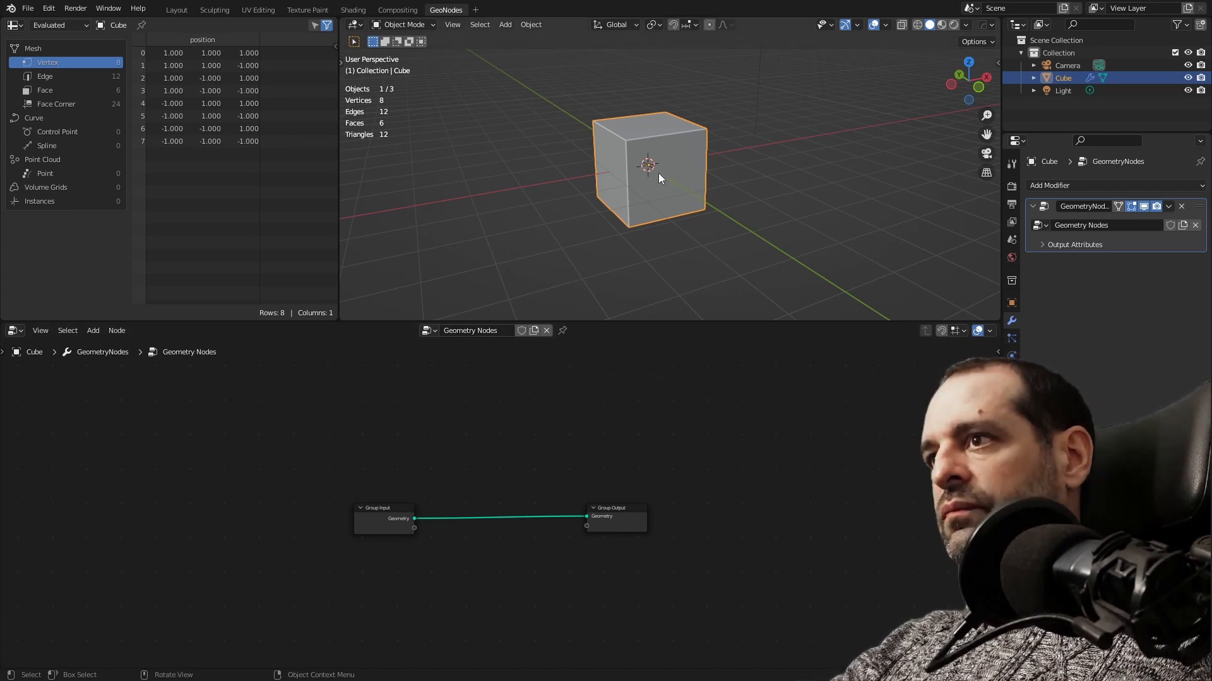
# Spread the Group Input and Group Output nodes far apart to leave room between them.
pyautogui.moveTo(644, 438); pyautogui.dragTo(728, 438)
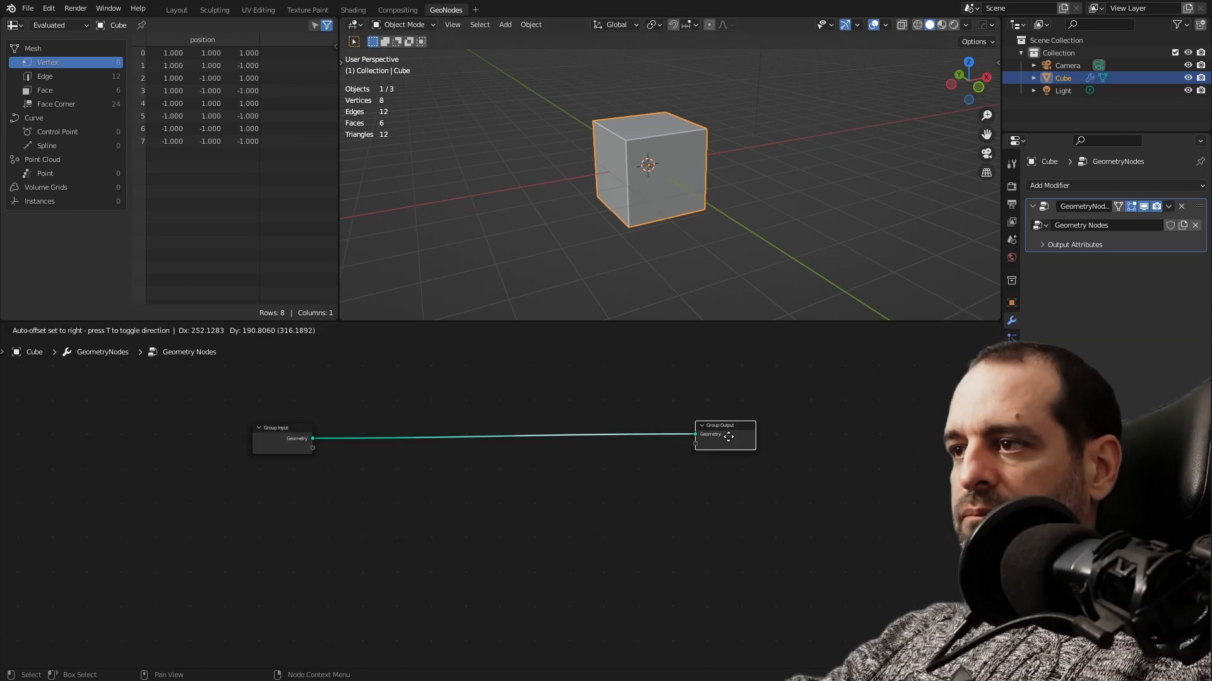
pyautogui.scroll(1, 473, 464)
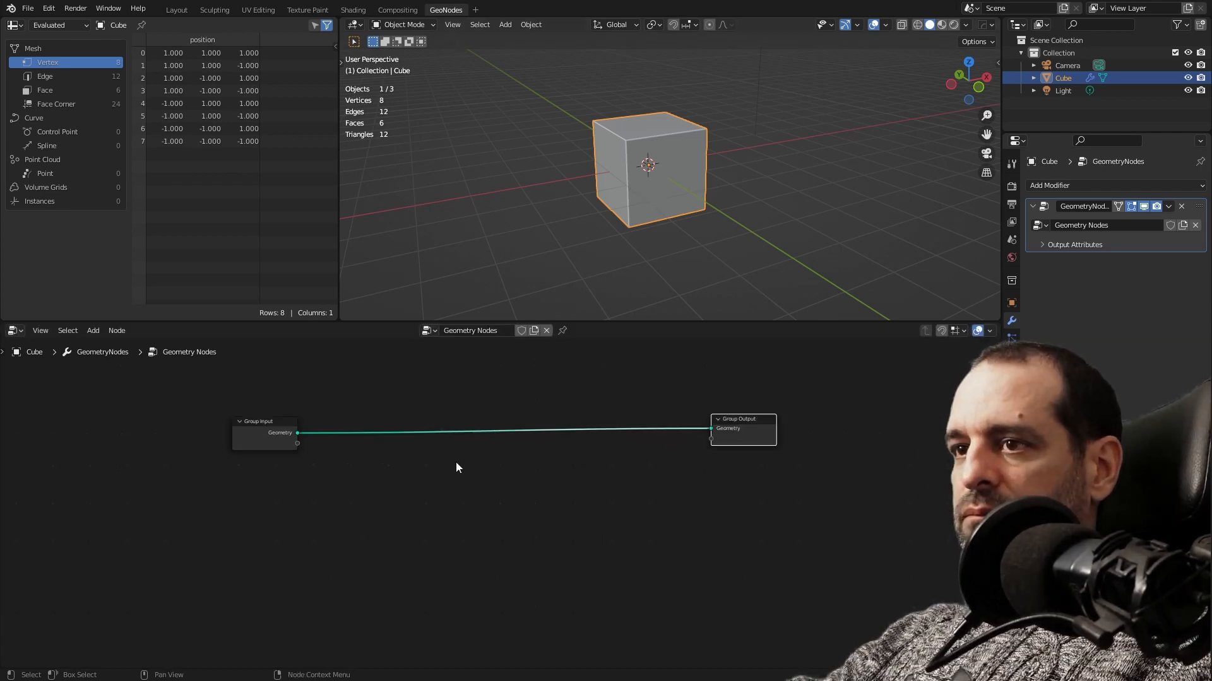
pyautogui.scroll(2, 455, 464)
pyautogui.scroll(-1, 202, 385)
pyautogui.moveTo(276, 392); pyautogui.dragTo(311, 411, button='middle')
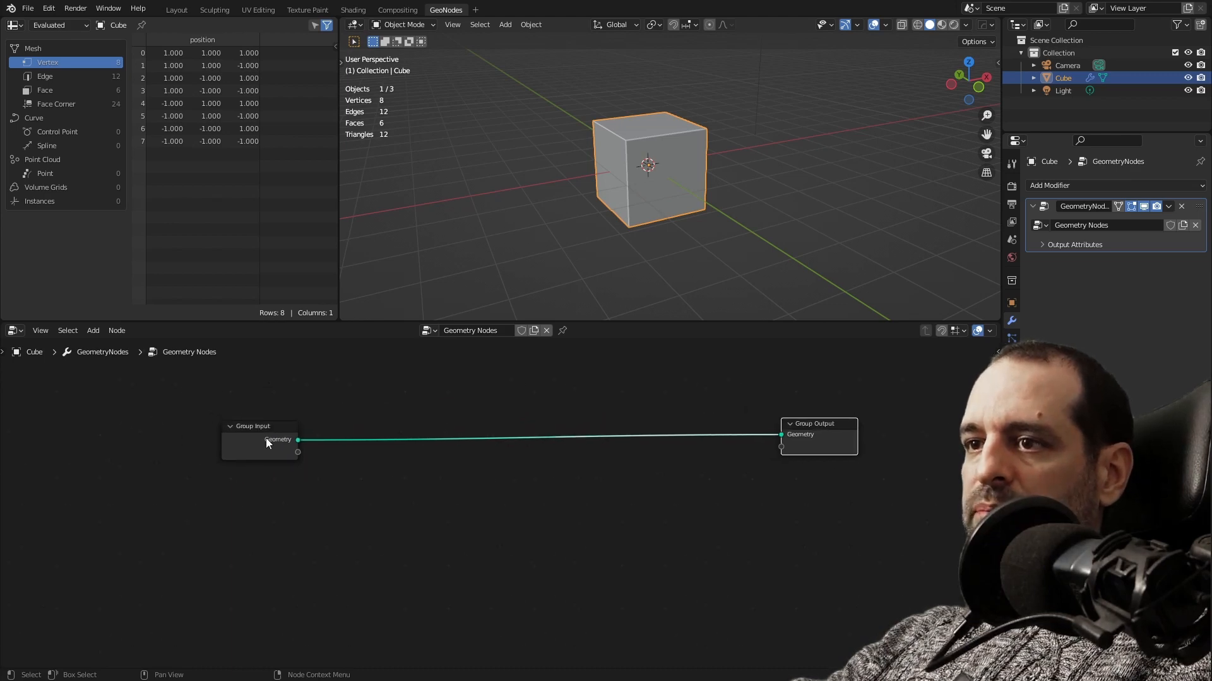
pyautogui.moveTo(267, 438); pyautogui.dragTo(257, 431)
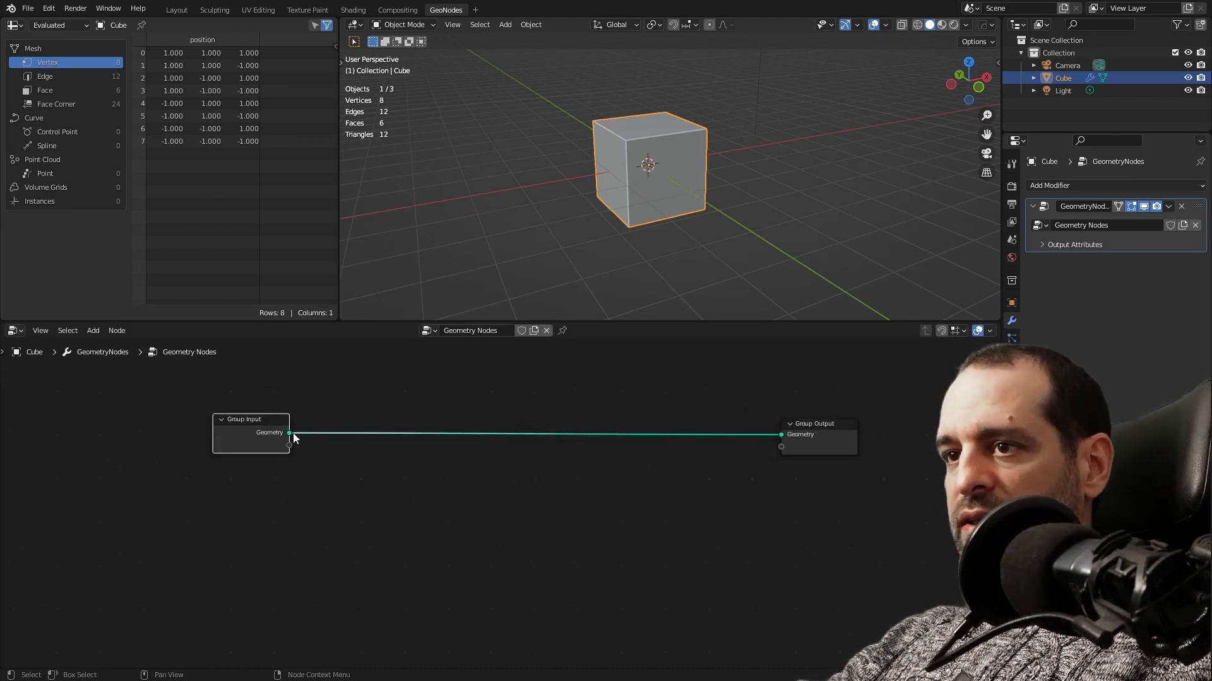
# Disconnect the geometry link between Group Input and Group Output and reconnect it.
pyautogui.moveTo(290, 433); pyautogui.dragTo(652, 251)
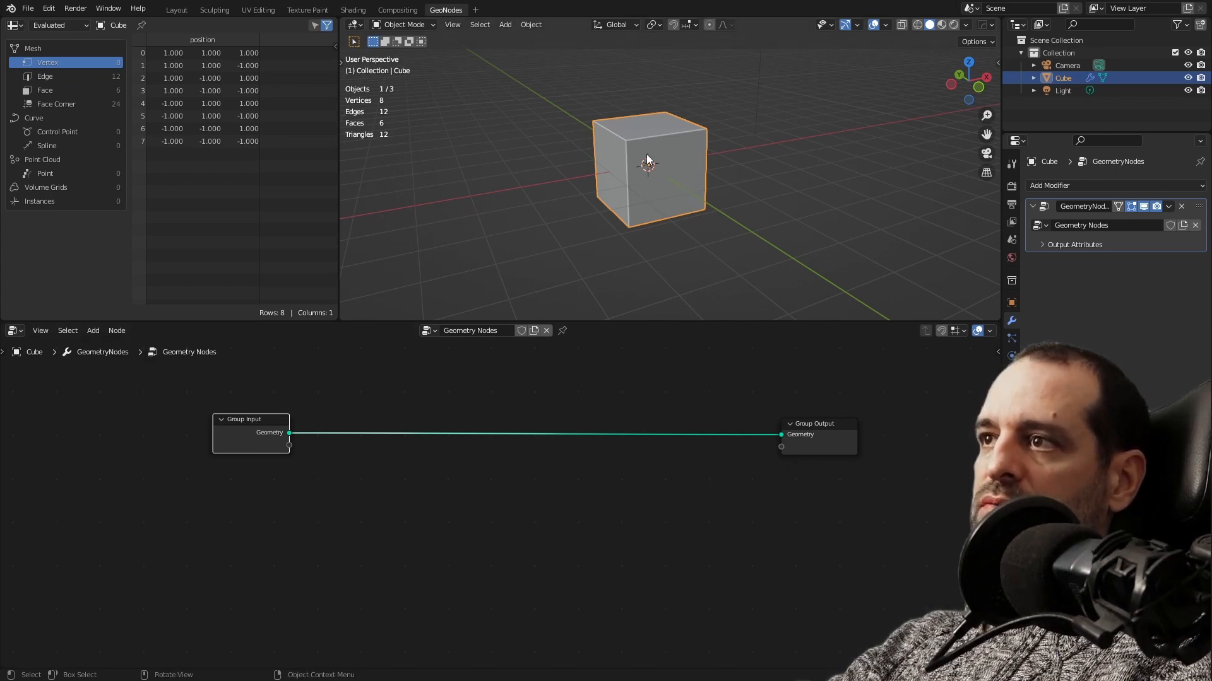
pyautogui.moveTo(806, 434); pyautogui.dragTo(702, 429)
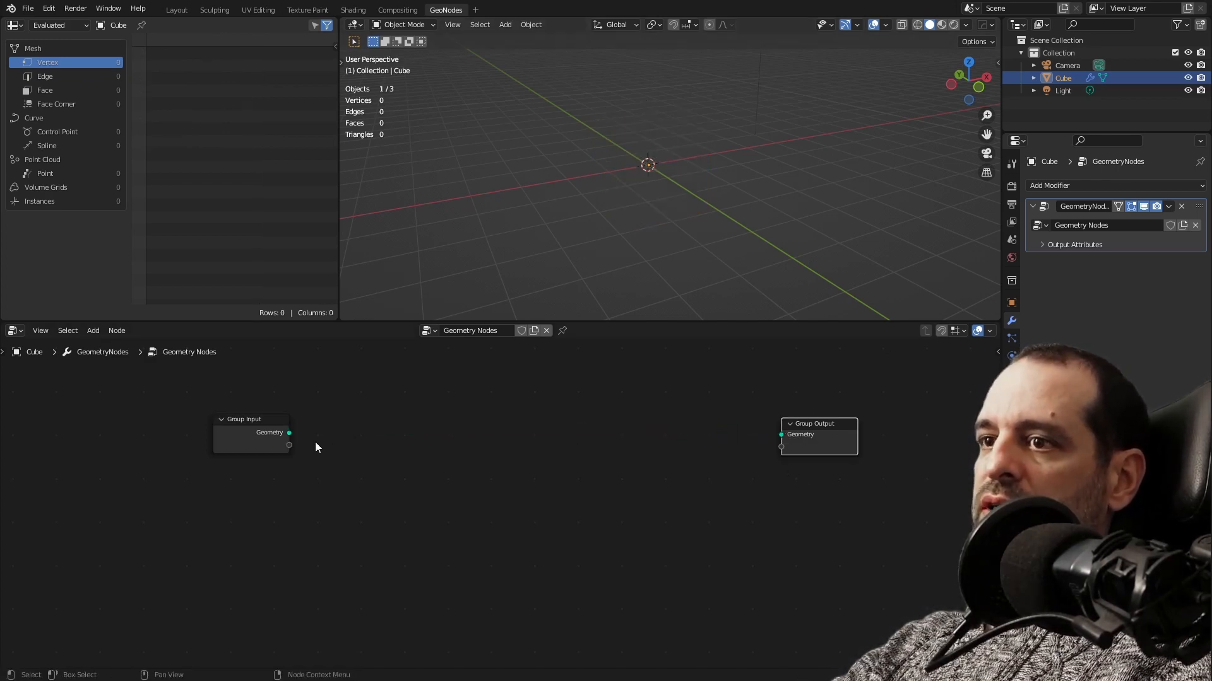
pyautogui.moveTo(289, 432); pyautogui.dragTo(782, 435)
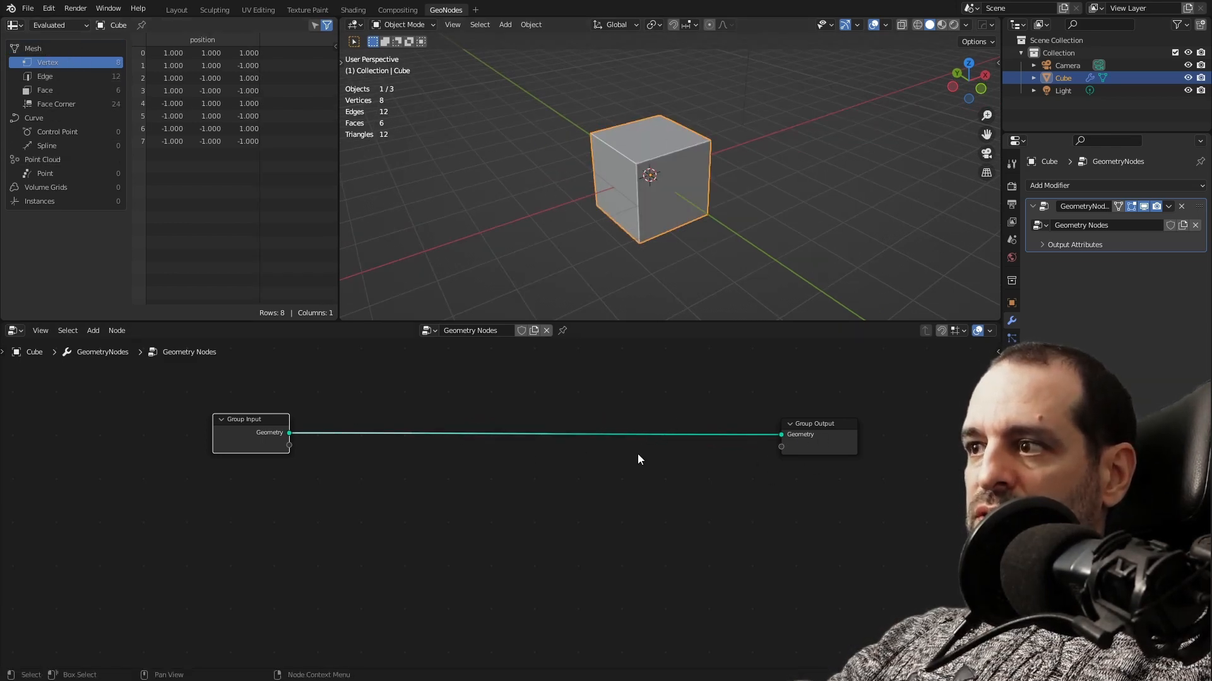
# Attach a Viewer node to Group Input's geometry output and place it above the link to Group Output.
pyautogui.scroll(2, 771, 407)
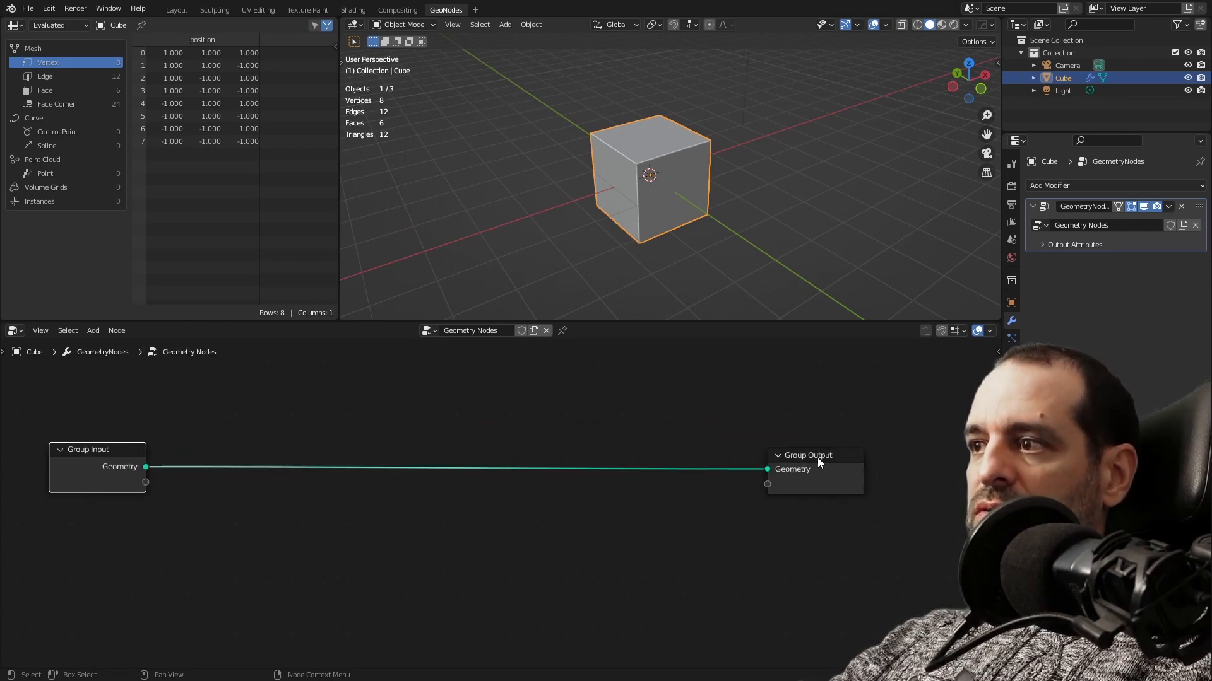
pyautogui.moveTo(379, 430); pyautogui.dragTo(519, 450, button='middle')
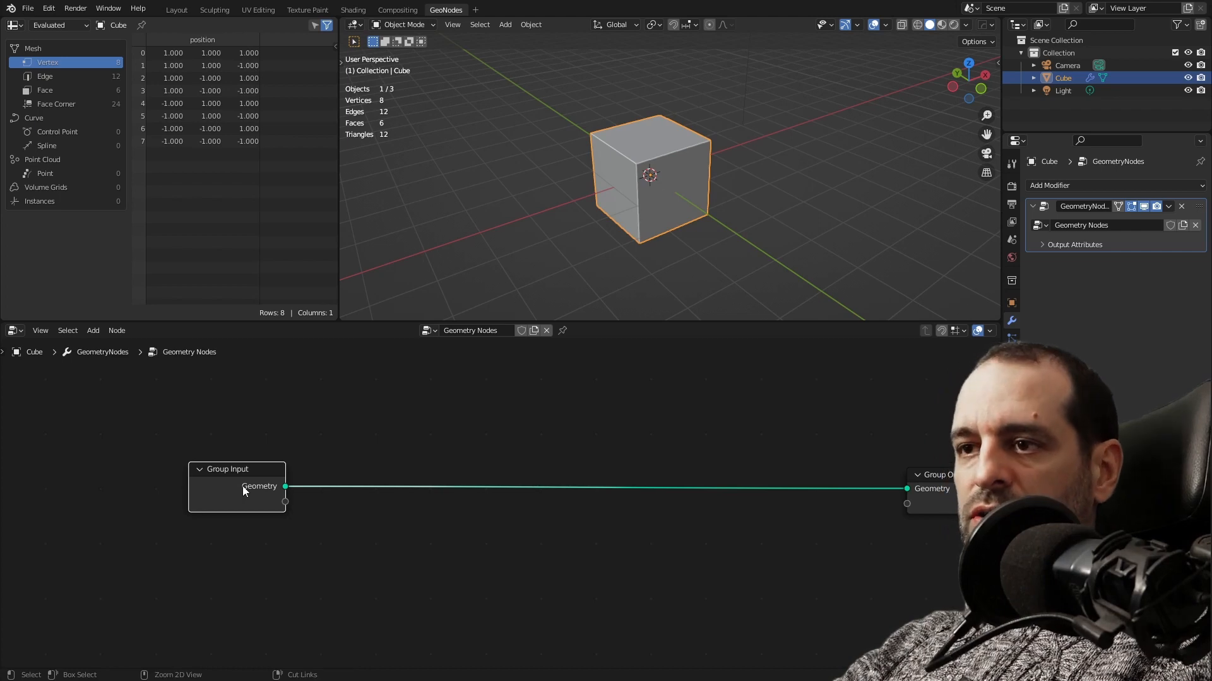
pyautogui.keyDown('ctrl'); pyautogui.keyDown('shift'); pyautogui.click(244, 484); pyautogui.keyUp('shift'); pyautogui.keyUp('ctrl')
pyautogui.moveTo(365, 508); pyautogui.dragTo(533, 394)
pyautogui.scroll(2, 490, 422)
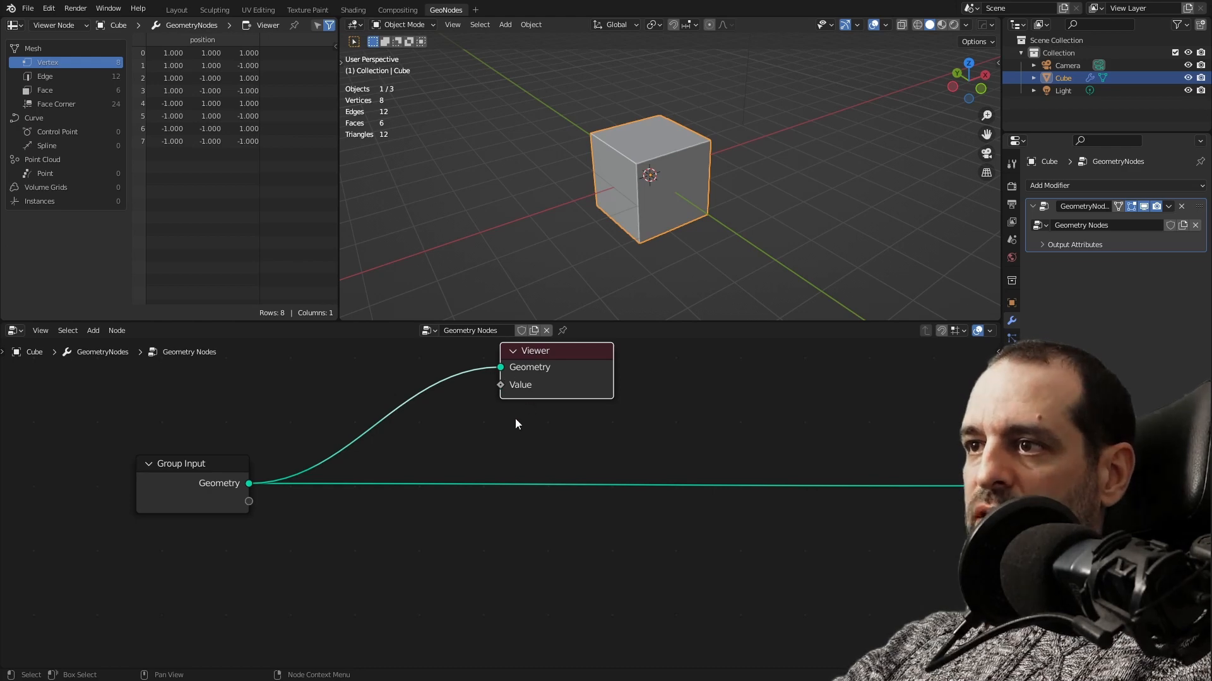
pyautogui.scroll(-2, 471, 469)
pyautogui.scroll(2, 487, 436)
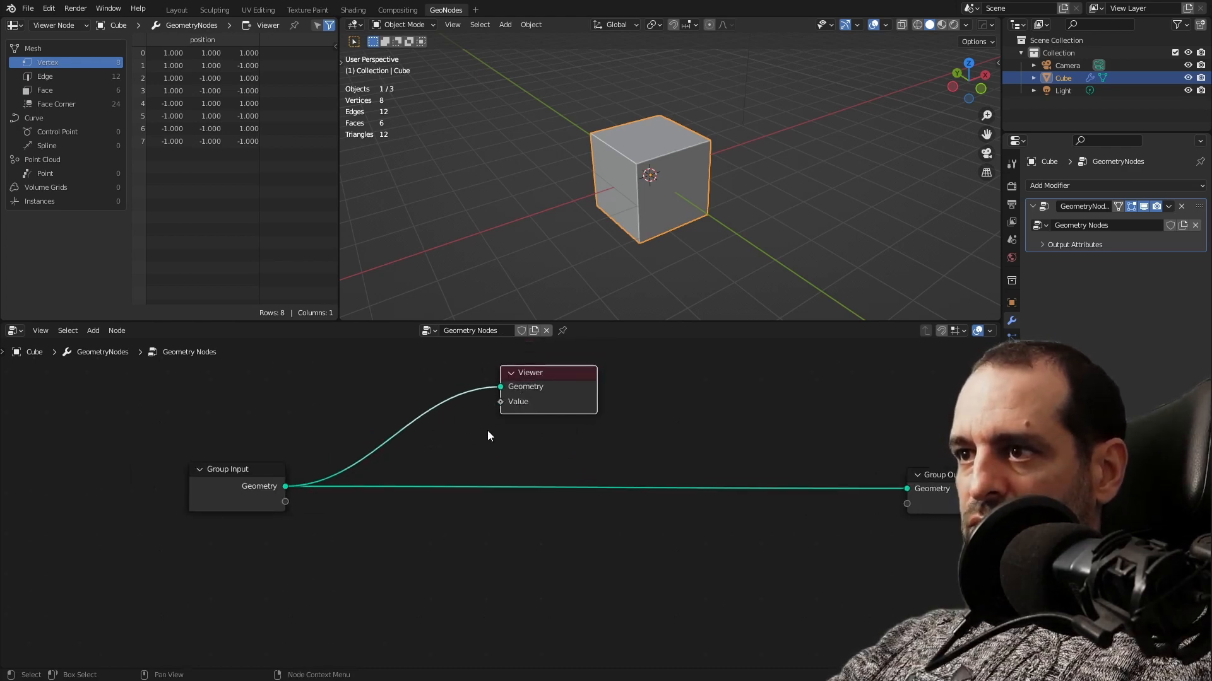
pyautogui.scroll(-1, 433, 503)
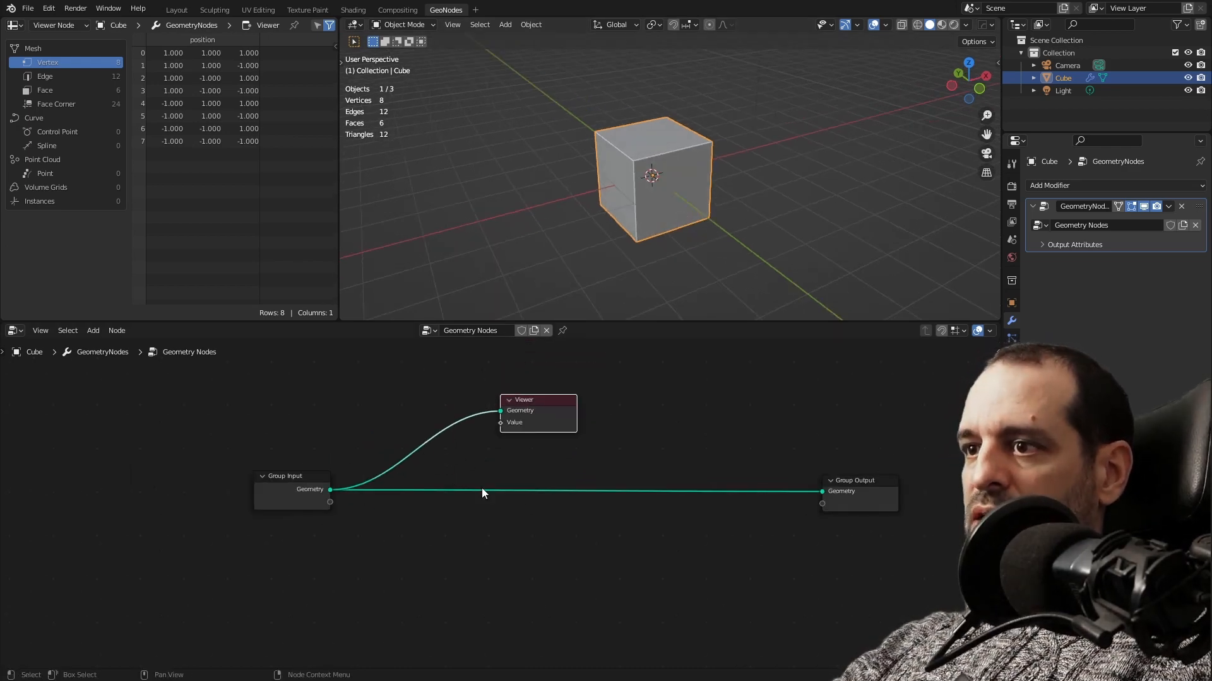
pyautogui.moveTo(322, 481); pyautogui.dragTo(306, 486)
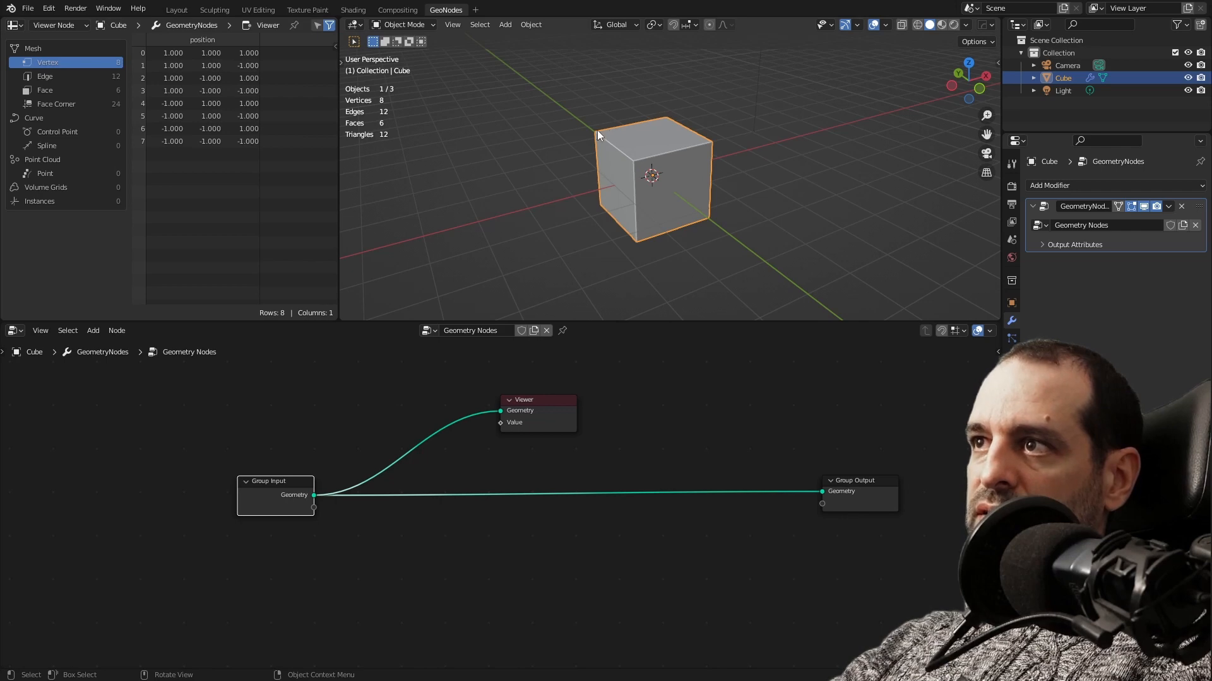
# Enlarge the spreadsheet and the 3D viewport for comparing the cube's corners with its vertex position rows.
pyautogui.scroll(3, 657, 183)
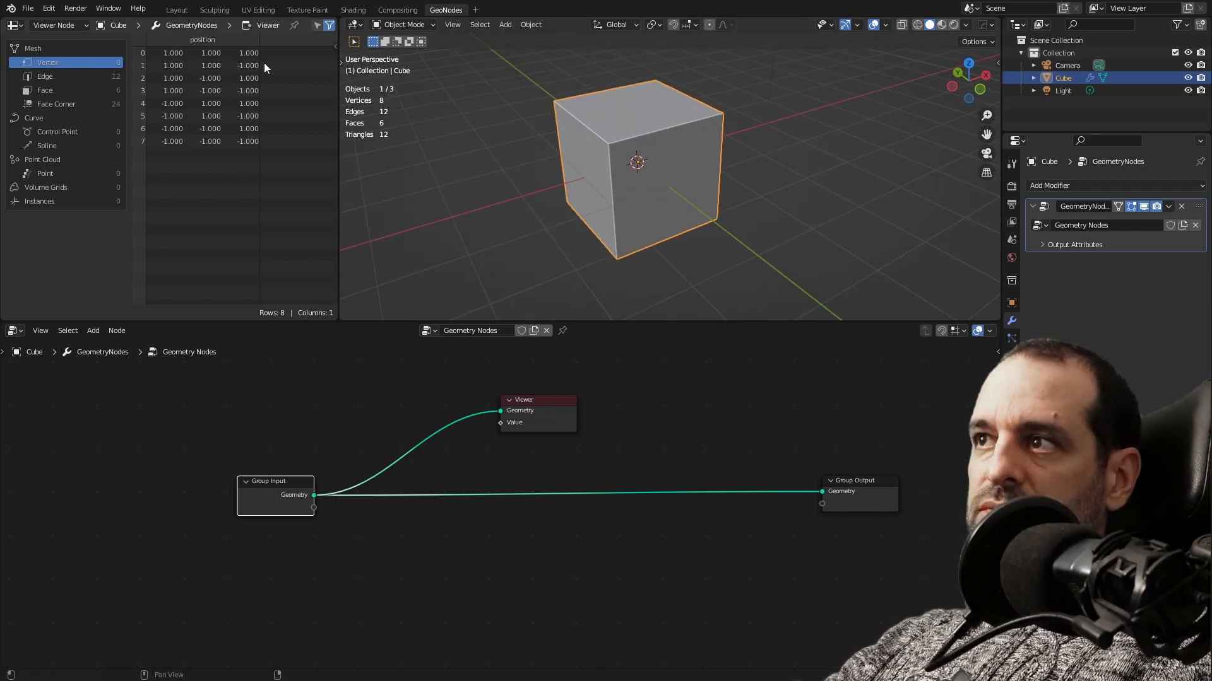
pyautogui.scroll(-4, 616, 173)
pyautogui.moveTo(661, 92); pyautogui.dragTo(606, 129, button='middle')
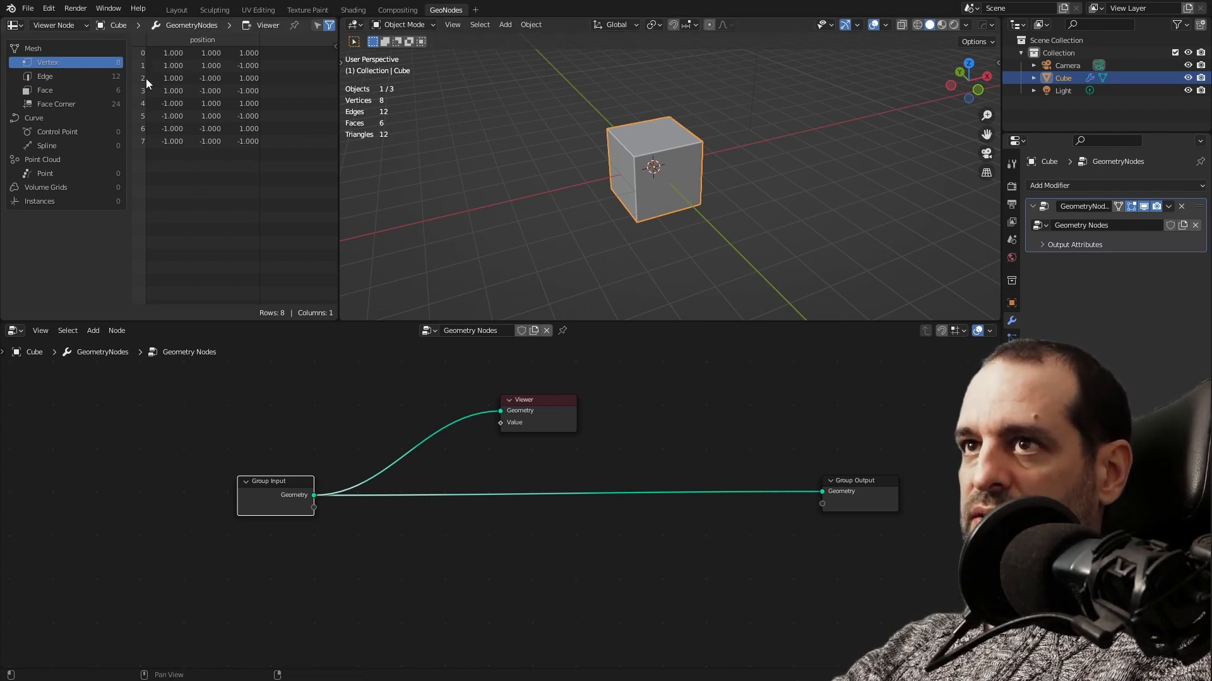
pyautogui.moveTo(339, 164); pyautogui.dragTo(387, 164)
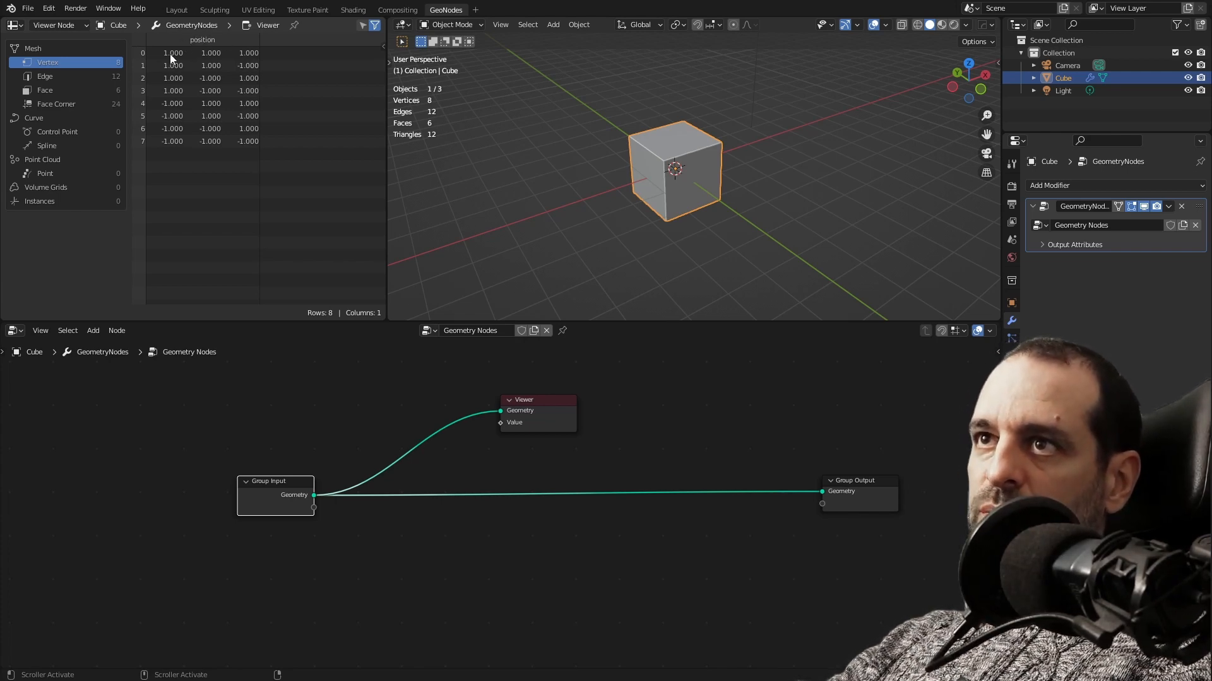
pyautogui.scroll(4, 702, 206)
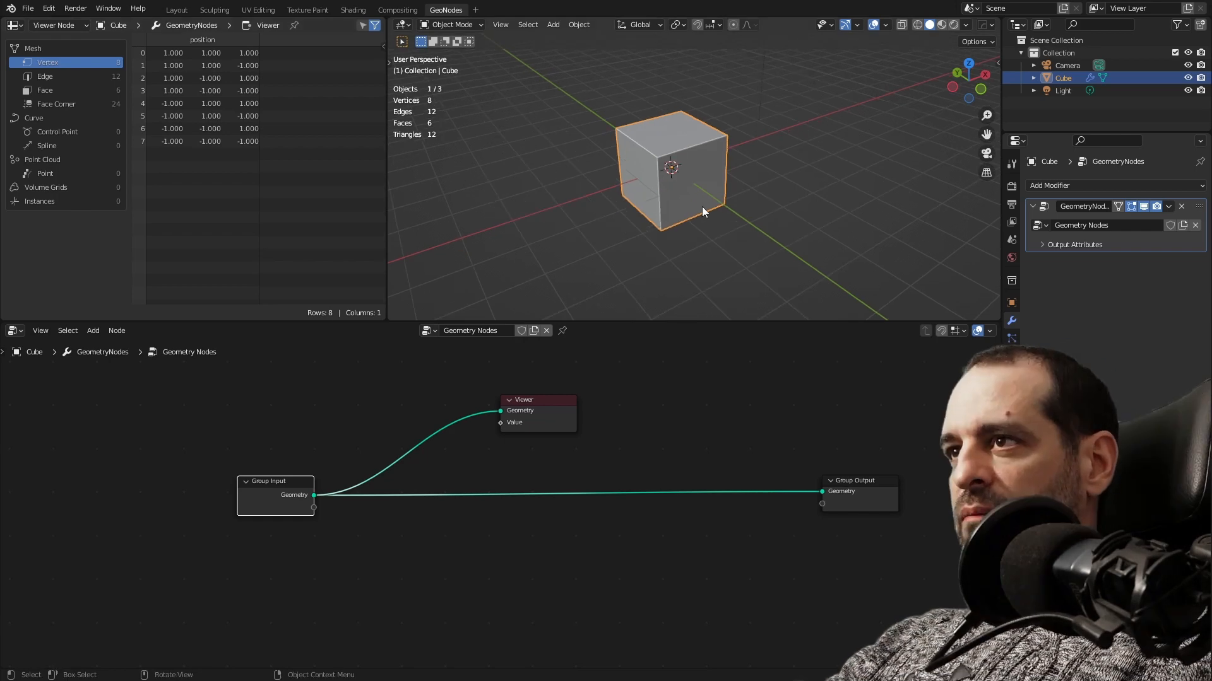
pyautogui.moveTo(695, 323); pyautogui.dragTo(713, 382)
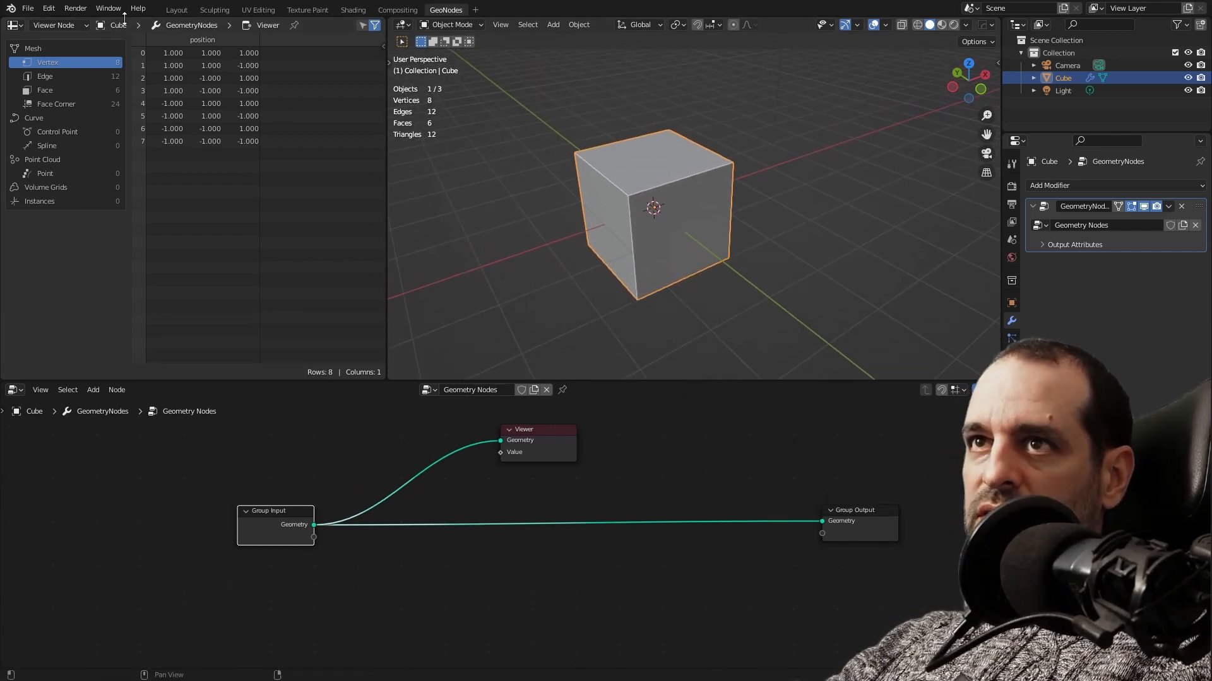
# Check the Developer Extras option in the interface preferences and close the preferences.
pyautogui.click(54, 12)
pyautogui.click(90, 203)
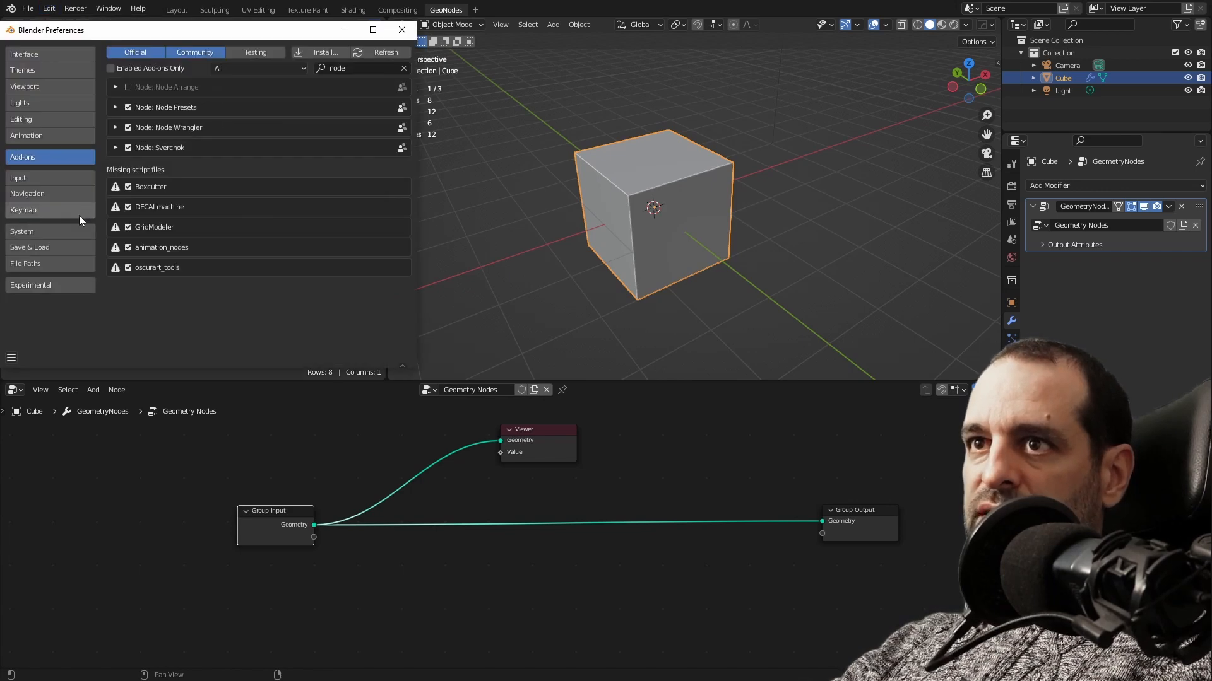
pyautogui.click(47, 53)
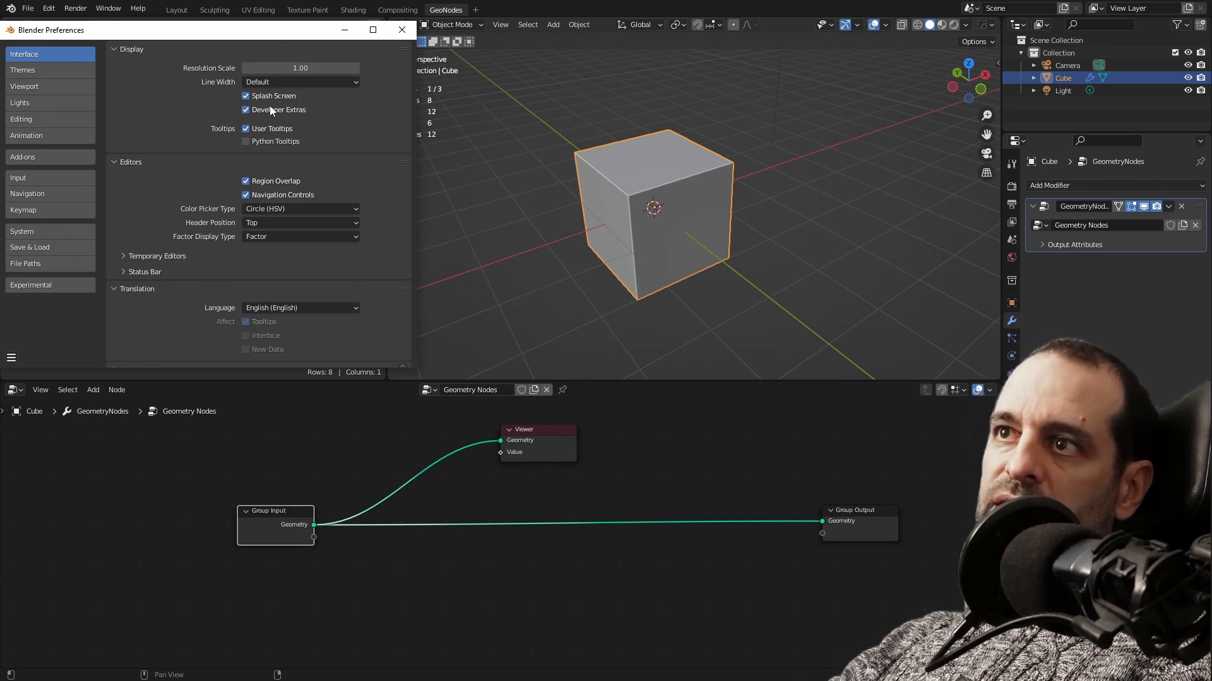
pyautogui.click(402, 30)
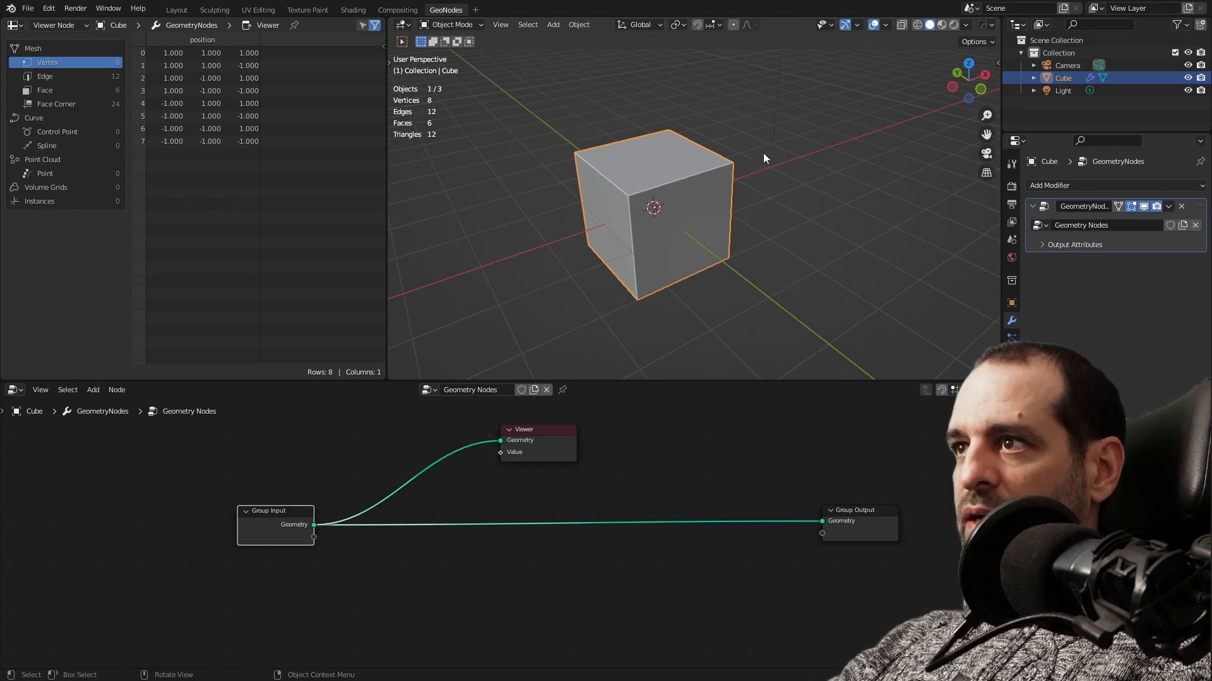
# Display the mesh indices on the cube in Edit Mode and select all of its vertices.
pyautogui.press('Tab')
pyautogui.click(964, 24)
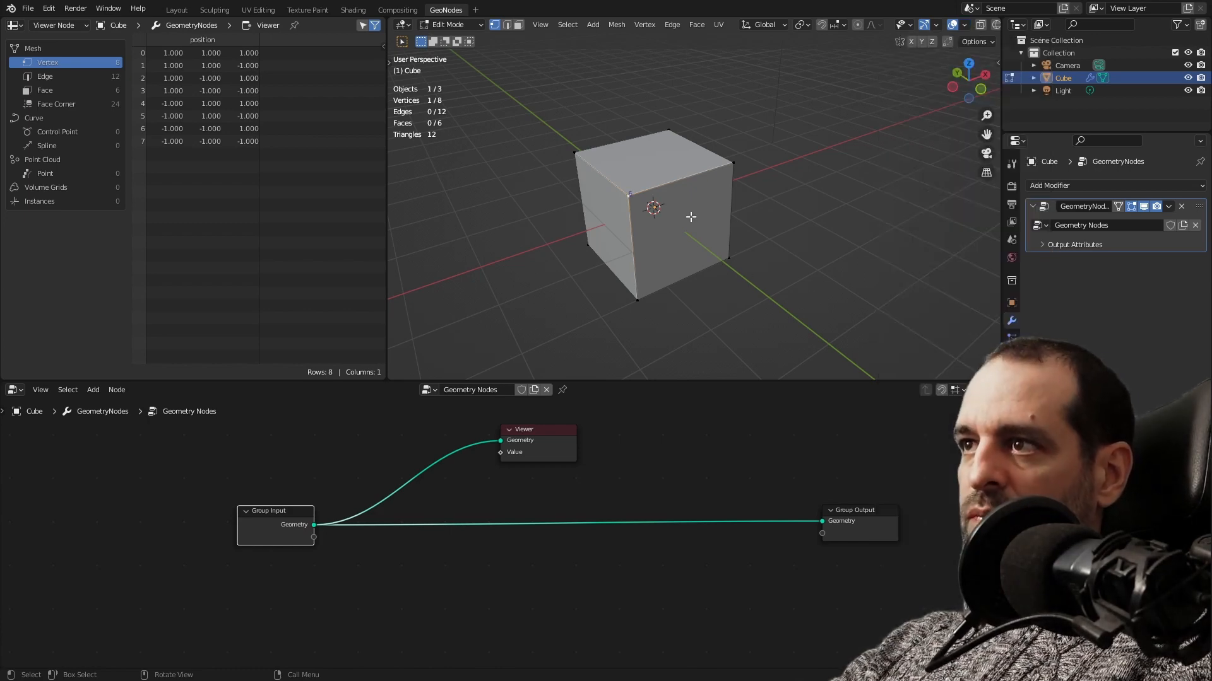
pyautogui.scroll(4, 675, 195)
pyautogui.scroll(1, 675, 195)
pyautogui.keyDown('shift'); pyautogui.moveTo(634, 172); pyautogui.dragTo(600, 176, button='middle'); pyautogui.keyUp('shift')
pyautogui.scroll(2, 539, 98)
pyautogui.scroll(-2, 539, 98)
pyautogui.scroll(-1, 664, 165)
pyautogui.scroll(-1, 669, 180)
pyautogui.press('a')
pyautogui.keyDown('shift'); pyautogui.moveTo(684, 183); pyautogui.dragTo(725, 214, button='middle'); pyautogui.keyUp('shift')
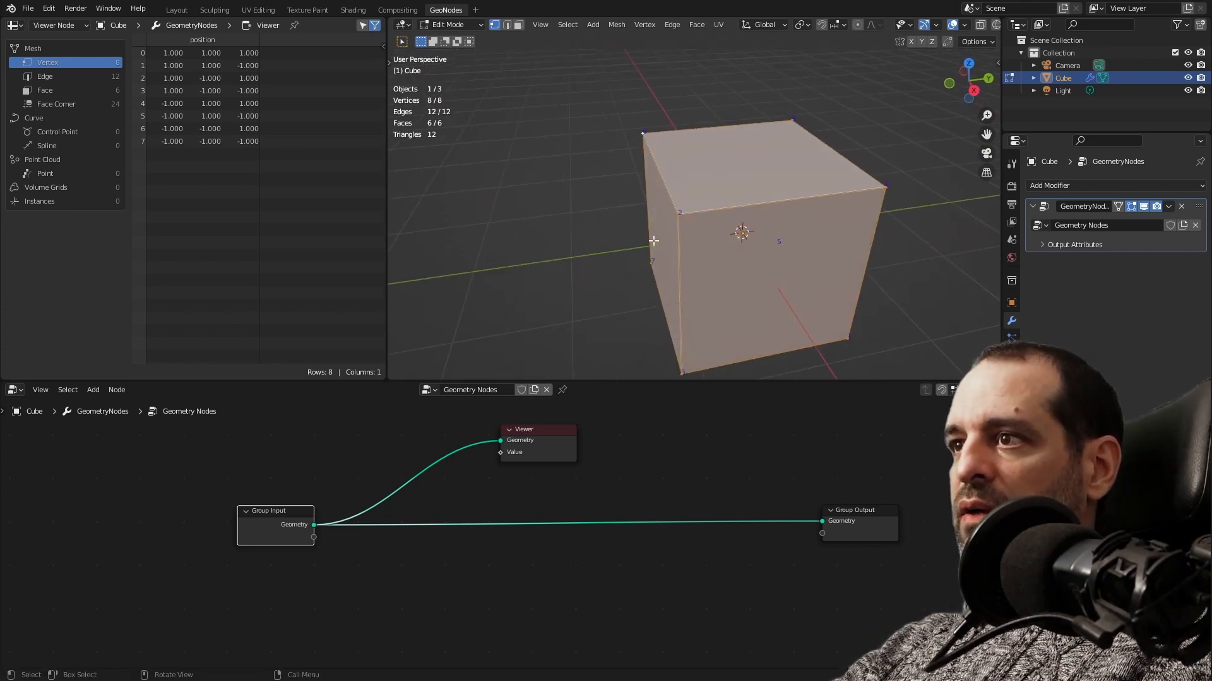
# Examine the cube from several sides, comparing its vertex indices with the position rows in the spreadsheet.
pyautogui.moveTo(776, 317); pyautogui.dragTo(751, 309, button='middle')
pyautogui.moveTo(792, 304)
pyautogui.keyDown('shift'); pyautogui.mouseDown(button='middle')
pyautogui.moveTo(781, 272)
pyautogui.moveTo(779, 306)
pyautogui.mouseUp(button='middle'); pyautogui.keyUp('shift')
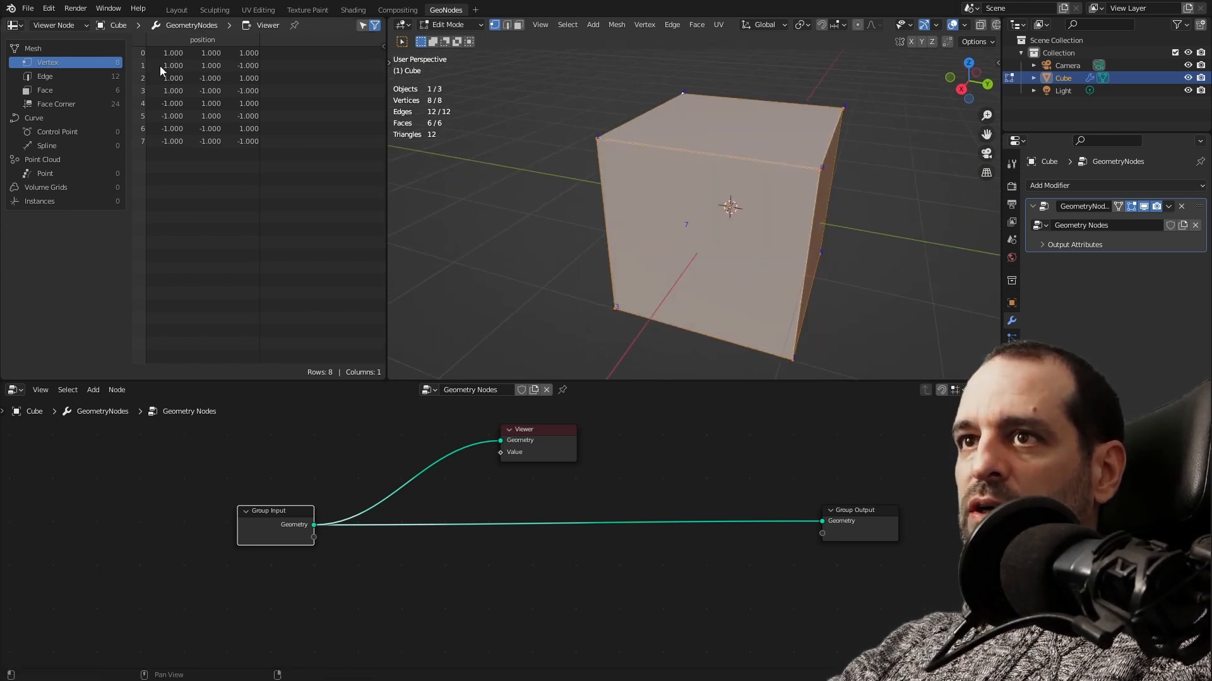
pyautogui.moveTo(462, 189); pyautogui.dragTo(711, 271, button='middle')
pyautogui.scroll(-2, 709, 291)
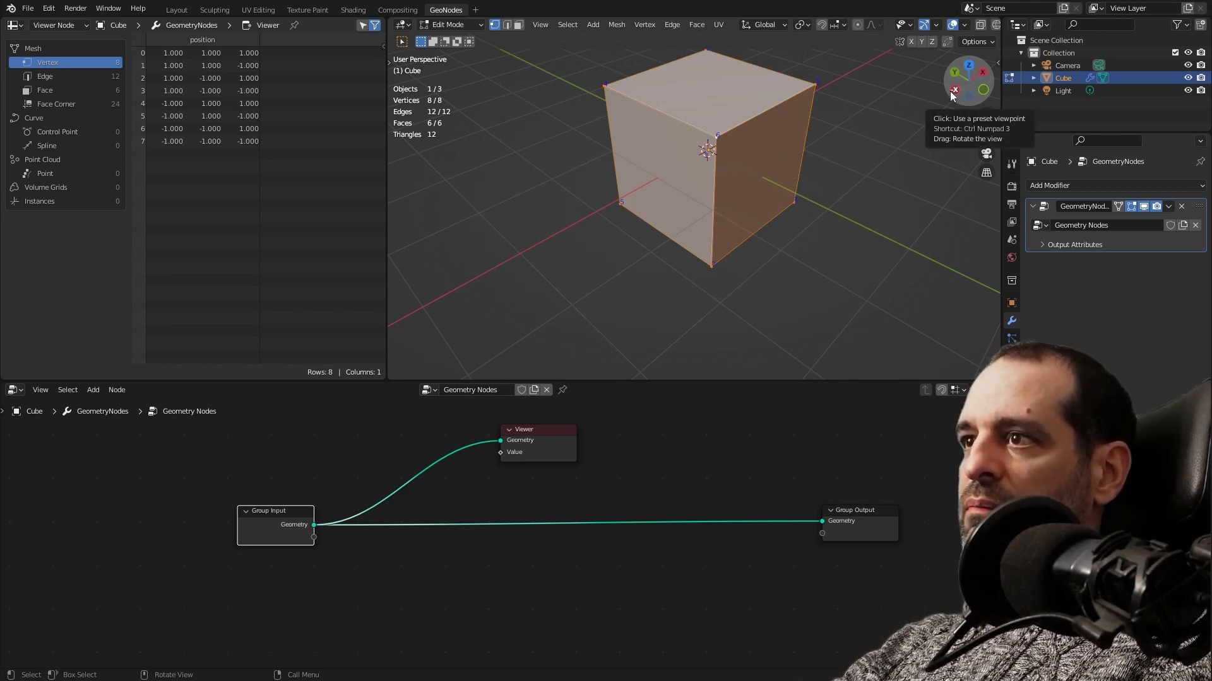
pyautogui.moveTo(782, 211); pyautogui.dragTo(660, 181, button='middle')
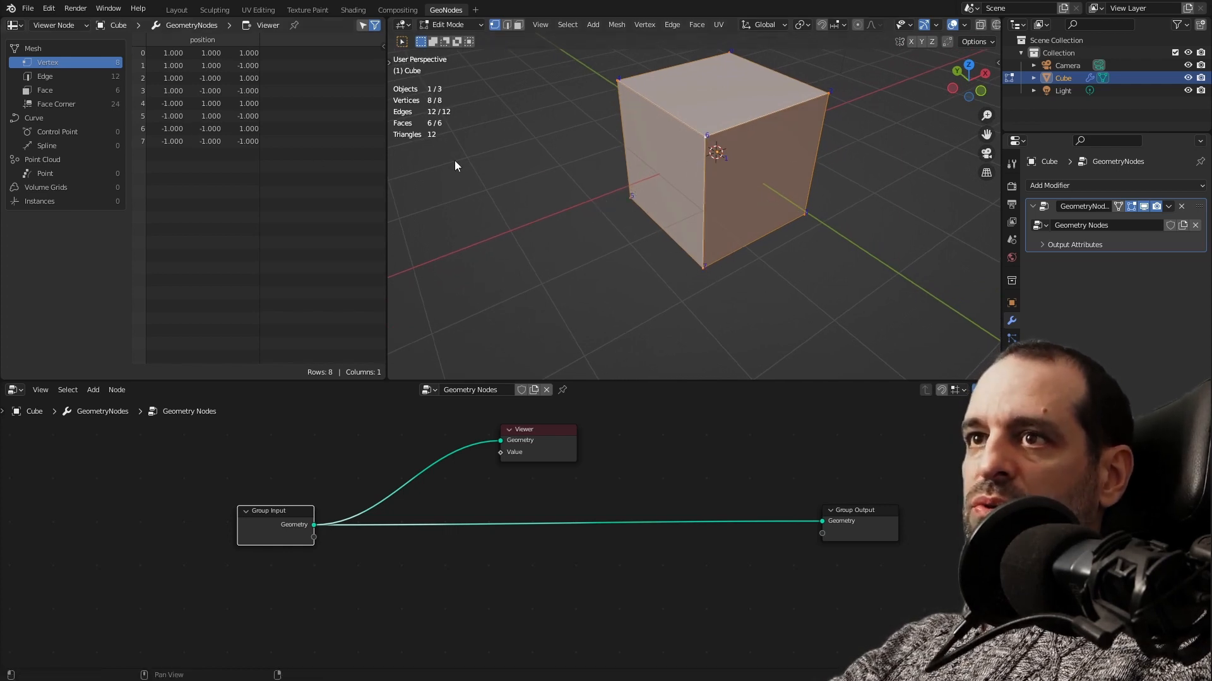
pyautogui.moveTo(454, 168); pyautogui.dragTo(779, 197, button='middle')
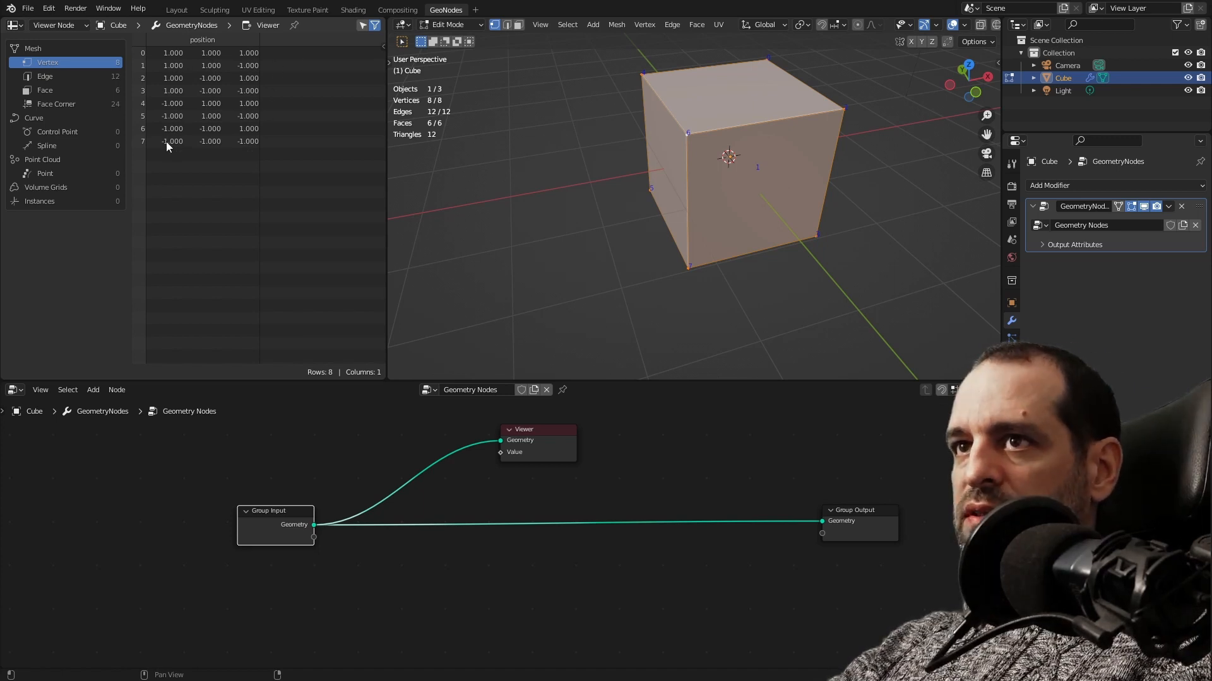
pyautogui.moveTo(682, 249); pyautogui.dragTo(683, 211, button='middle')
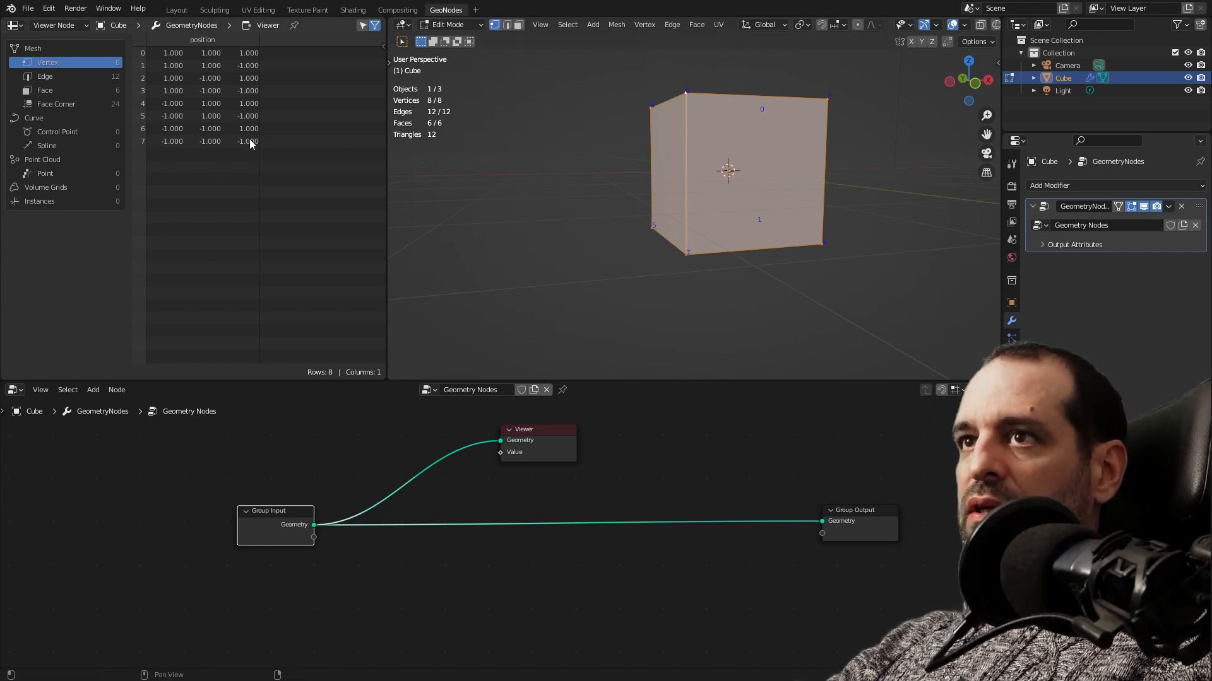
pyautogui.moveTo(635, 134); pyautogui.dragTo(692, 197, button='middle')
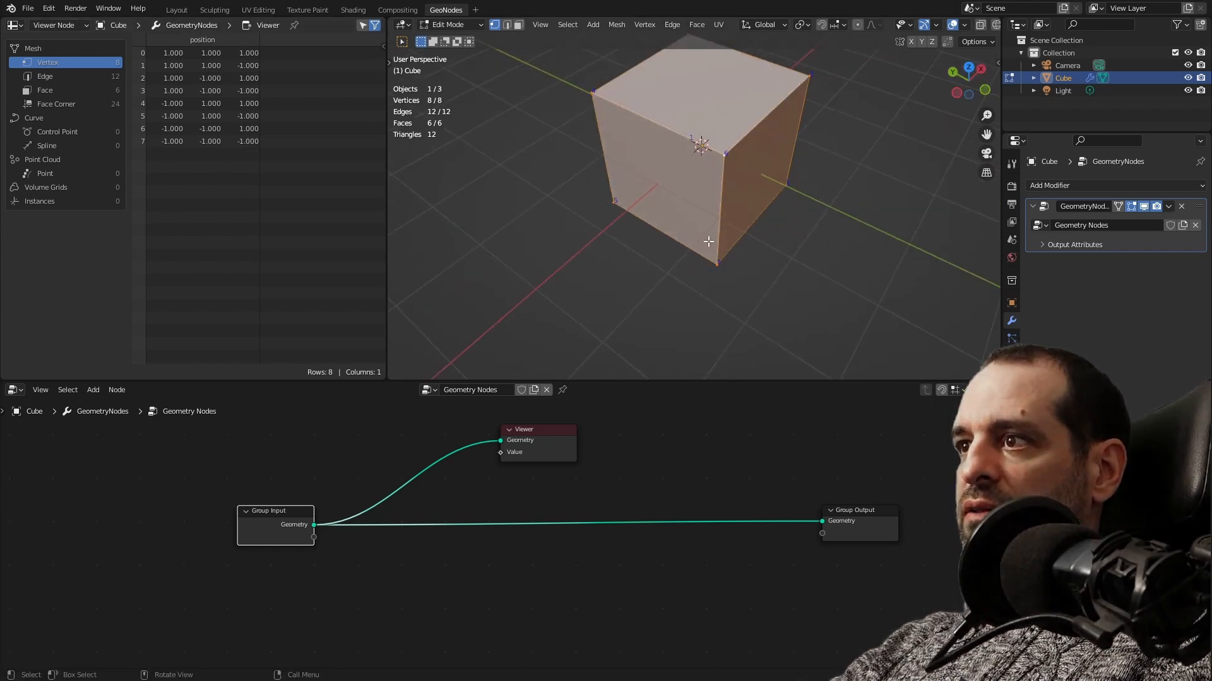
pyautogui.moveTo(760, 270); pyautogui.dragTo(694, 171, button='middle')
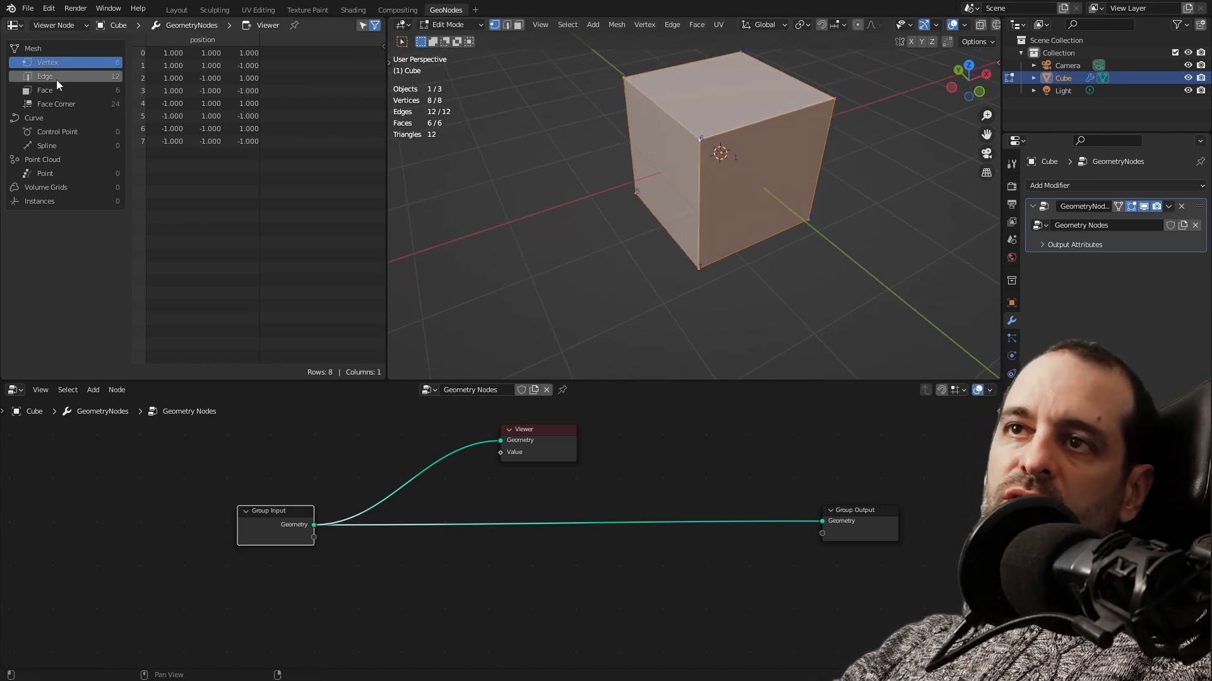
# Widen the spreadsheet and show its Face rows to compare the normals with the cube's faces.
pyautogui.moveTo(387, 124); pyautogui.dragTo(465, 124)
pyautogui.click(72, 75)
pyautogui.click(69, 90)
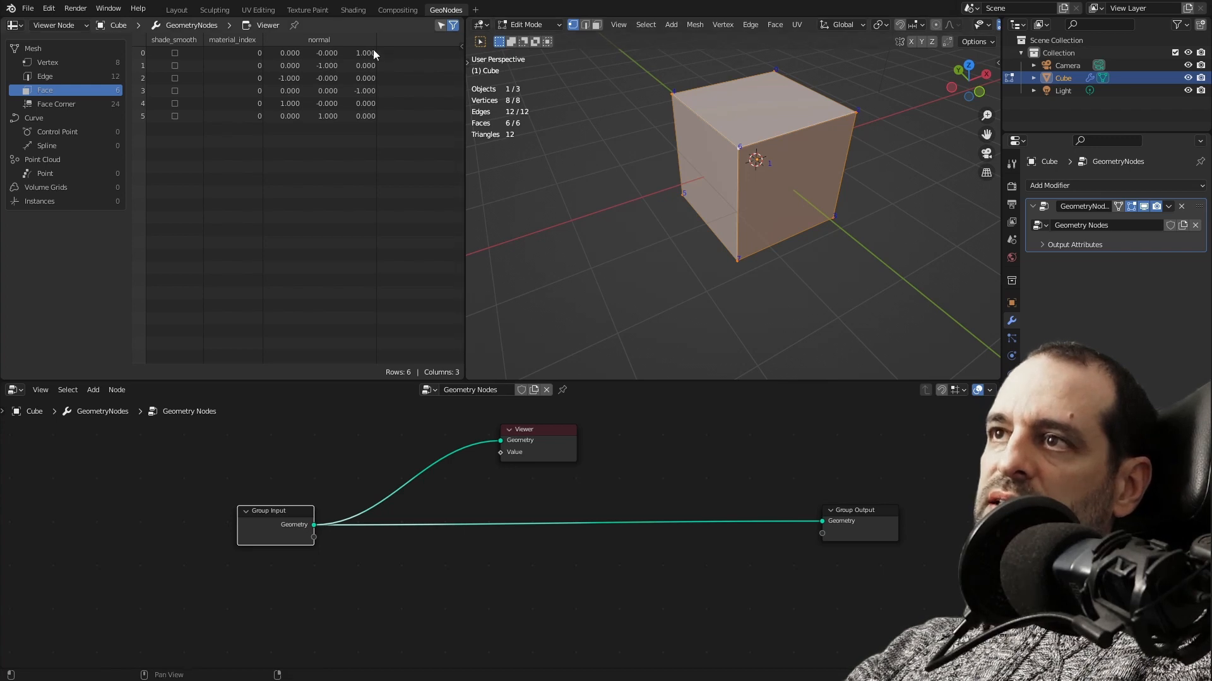
pyautogui.moveTo(760, 119); pyautogui.dragTo(757, 69, button='middle')
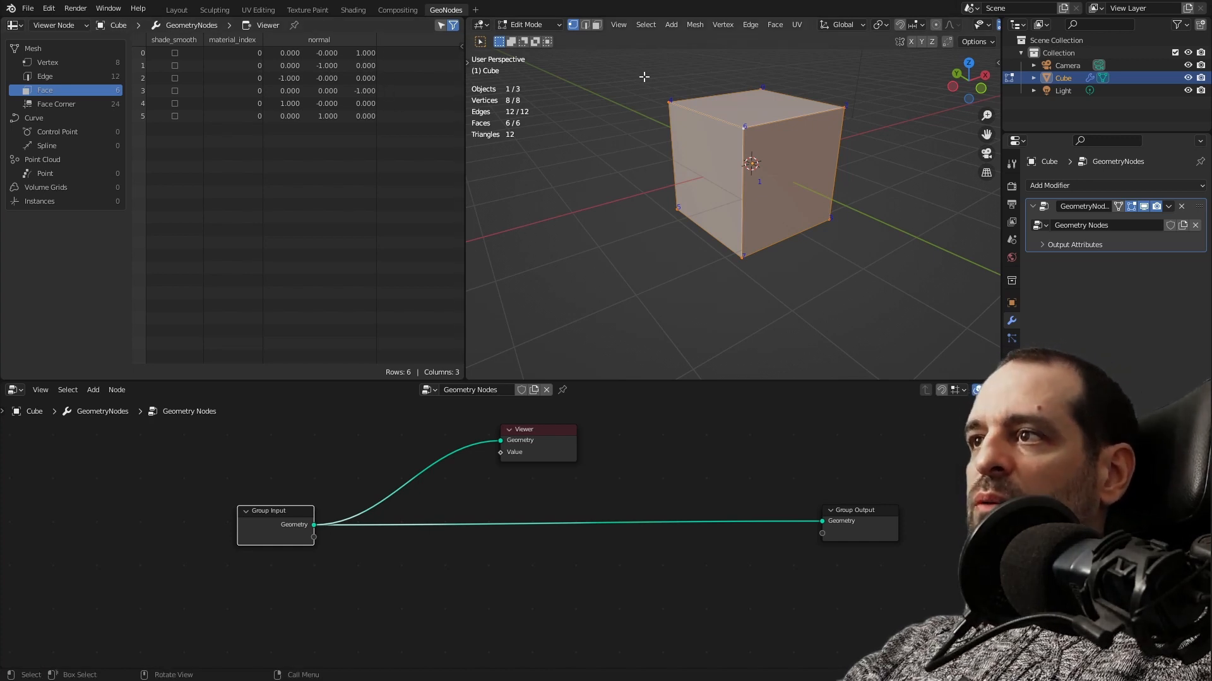
pyautogui.moveTo(783, 95); pyautogui.dragTo(768, 106, button='middle')
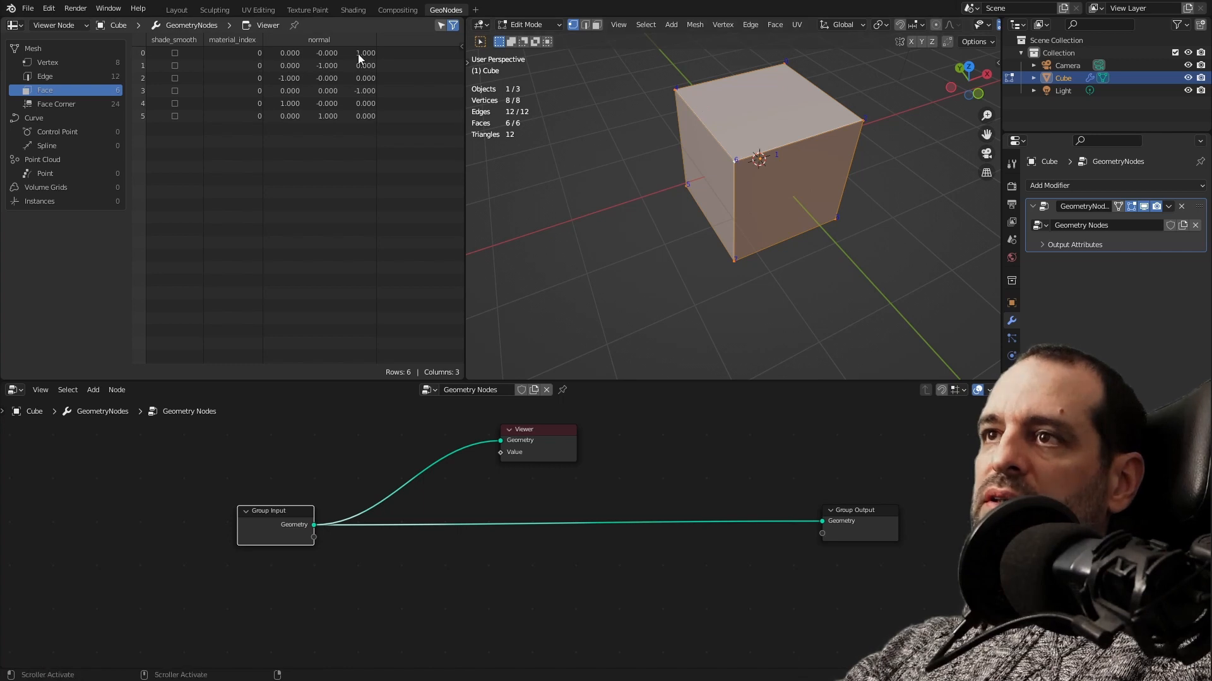
pyautogui.moveTo(787, 101); pyautogui.dragTo(641, 233, button='middle')
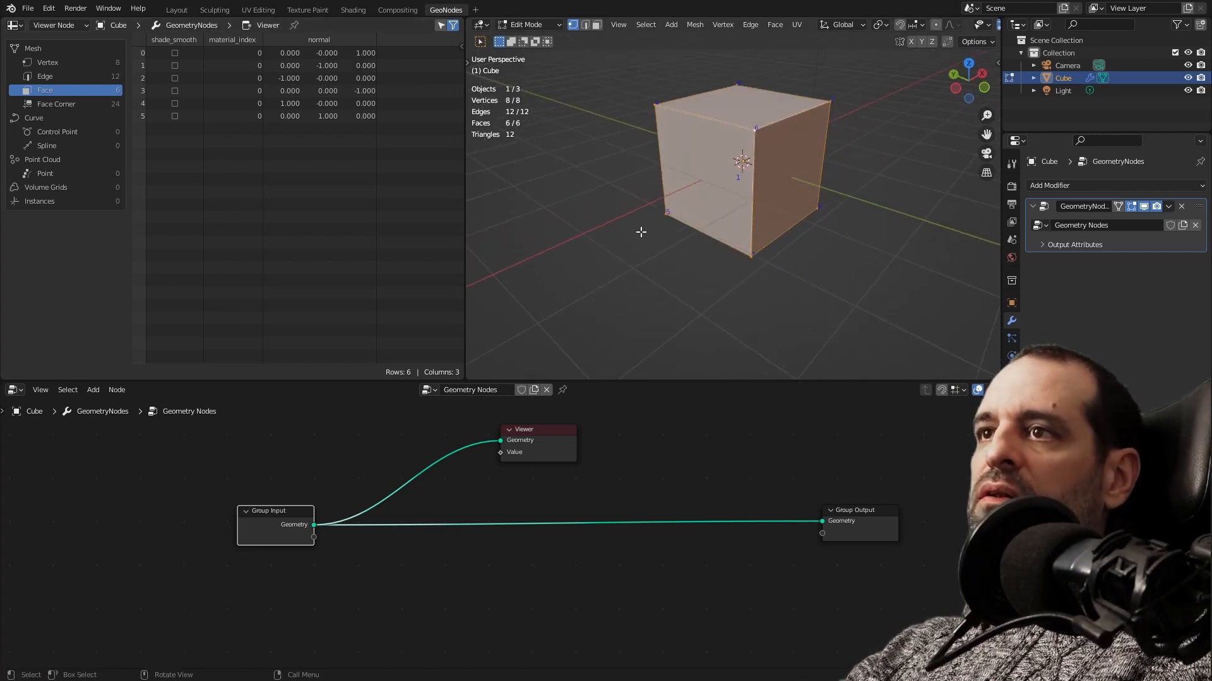
pyautogui.moveTo(749, 273); pyautogui.dragTo(707, 302, button='middle')
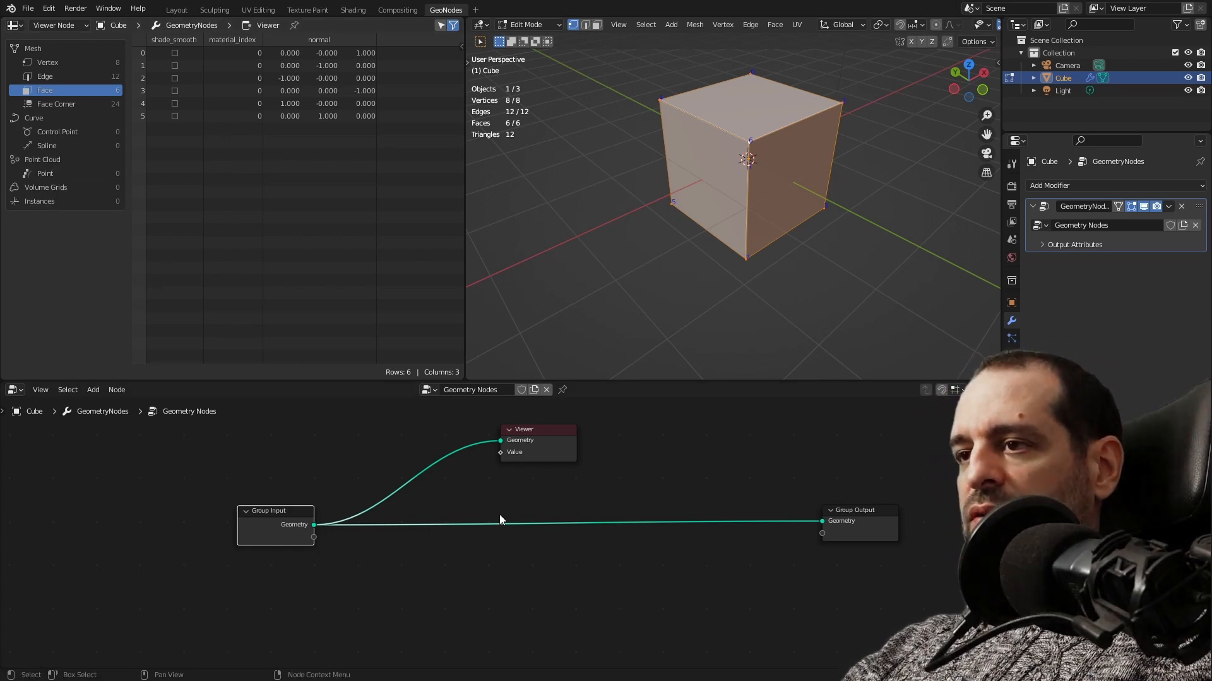
pyautogui.scroll(-1, 499, 514)
pyautogui.moveTo(754, 195); pyautogui.dragTo(745, 175, button='middle')
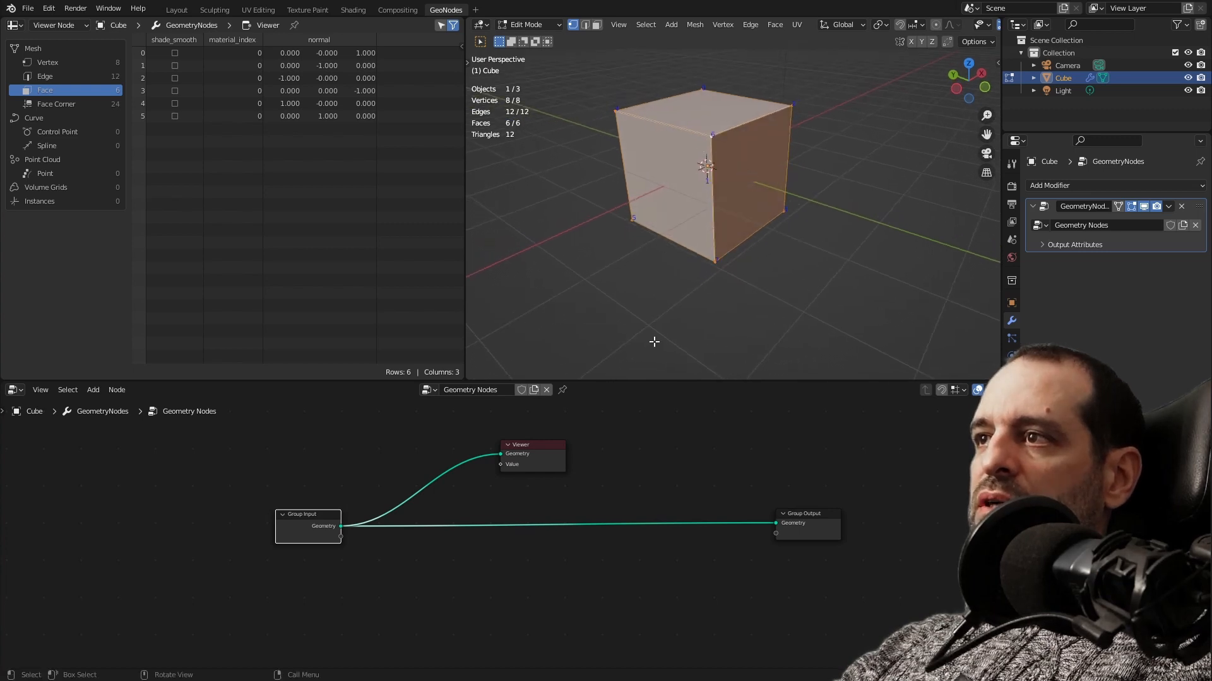
# Add an Index node and place it directly below the Group Input node.
pyautogui.scroll(2, 505, 535)
pyautogui.moveTo(513, 538); pyautogui.dragTo(544, 490, button='middle')
pyautogui.scroll(-2, 539, 490)
pyautogui.hotkey('shift', 'a')
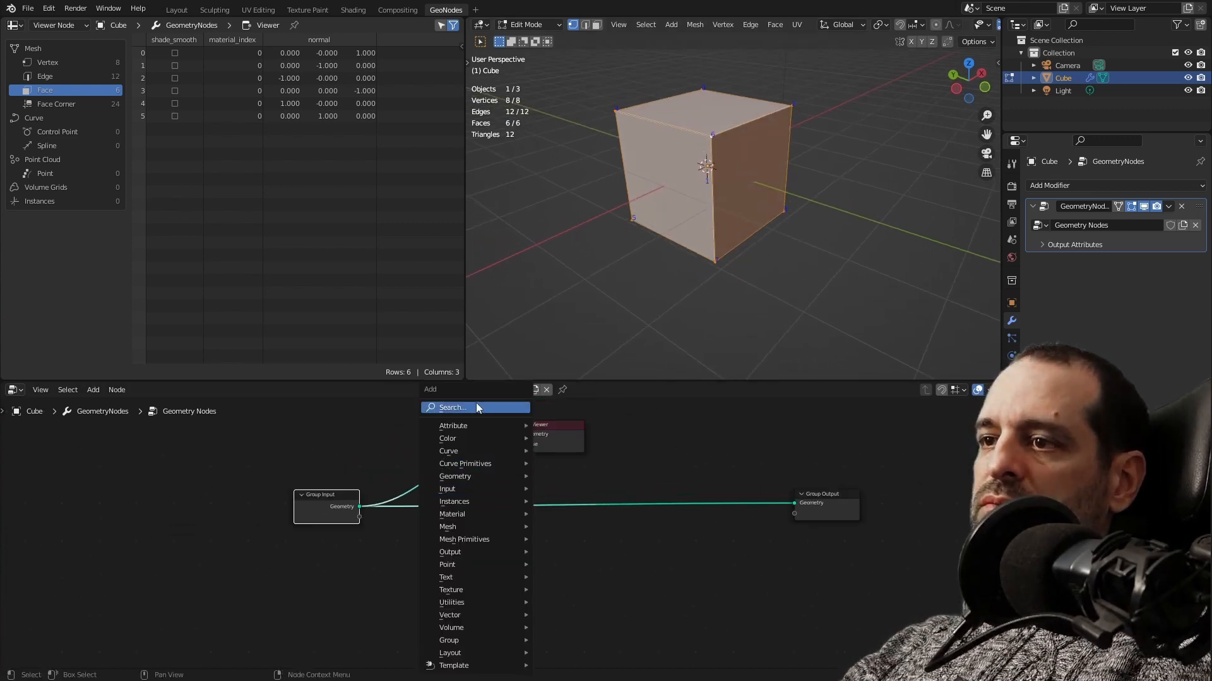
pyautogui.click(477, 407)
pyautogui.write('ind')
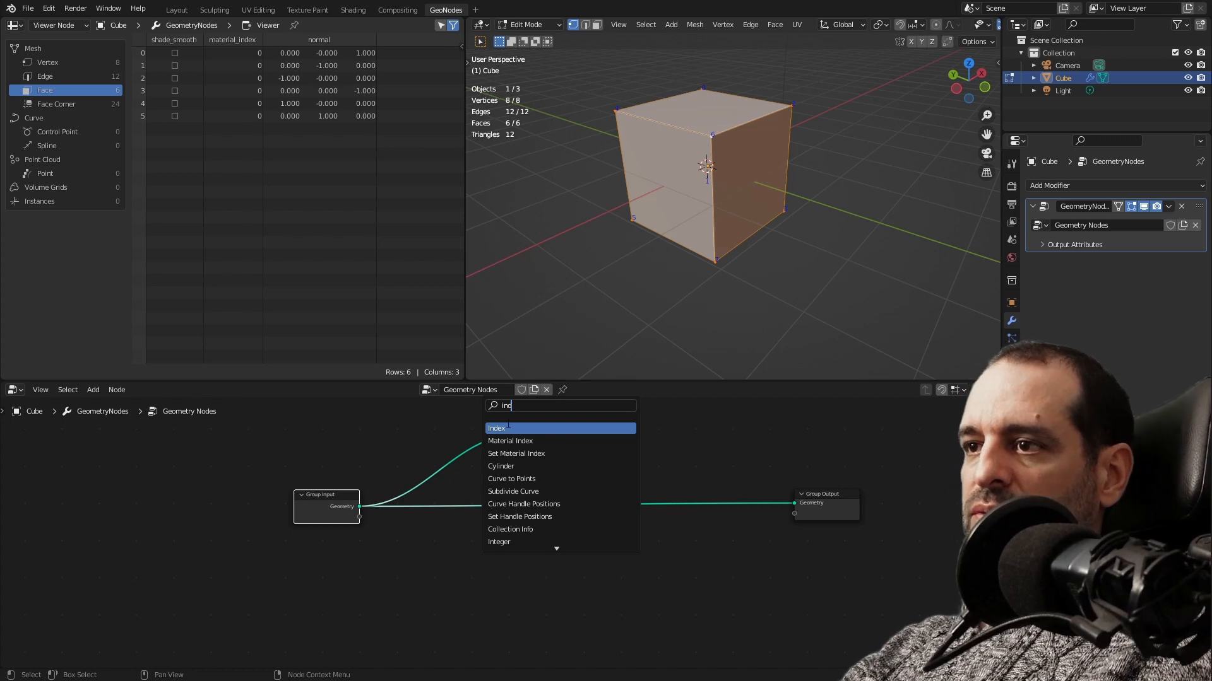
pyautogui.press('Return')
pyautogui.click(352, 578)
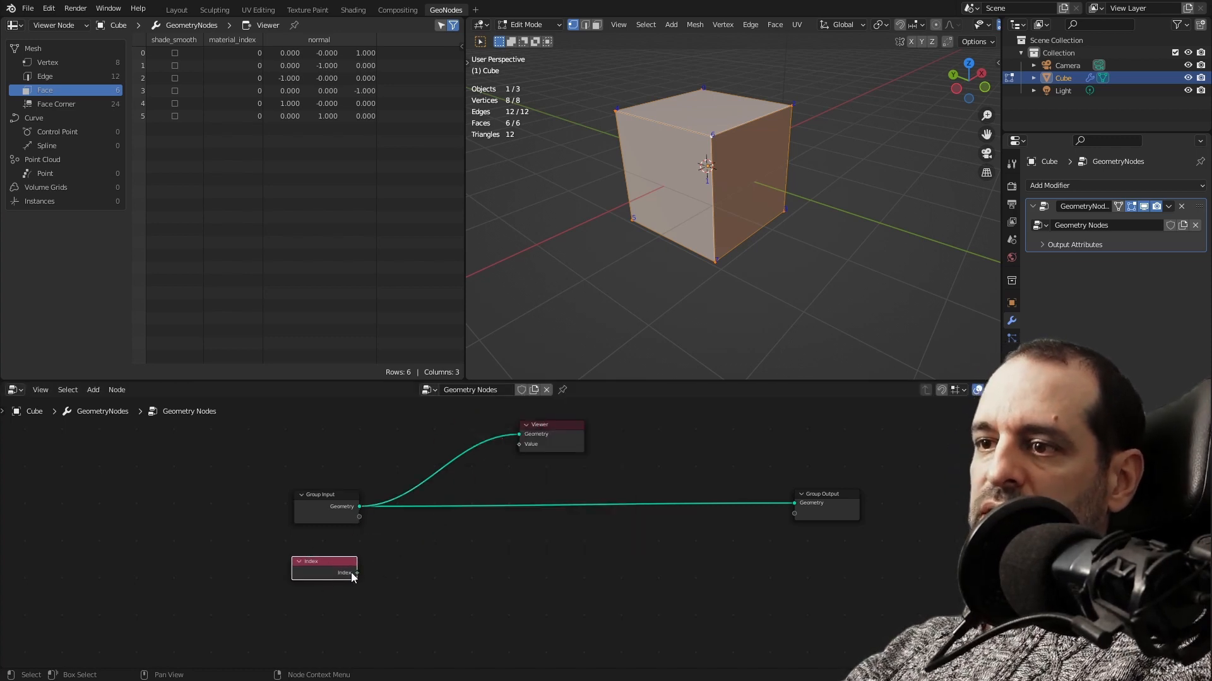
pyautogui.scroll(2, 357, 550)
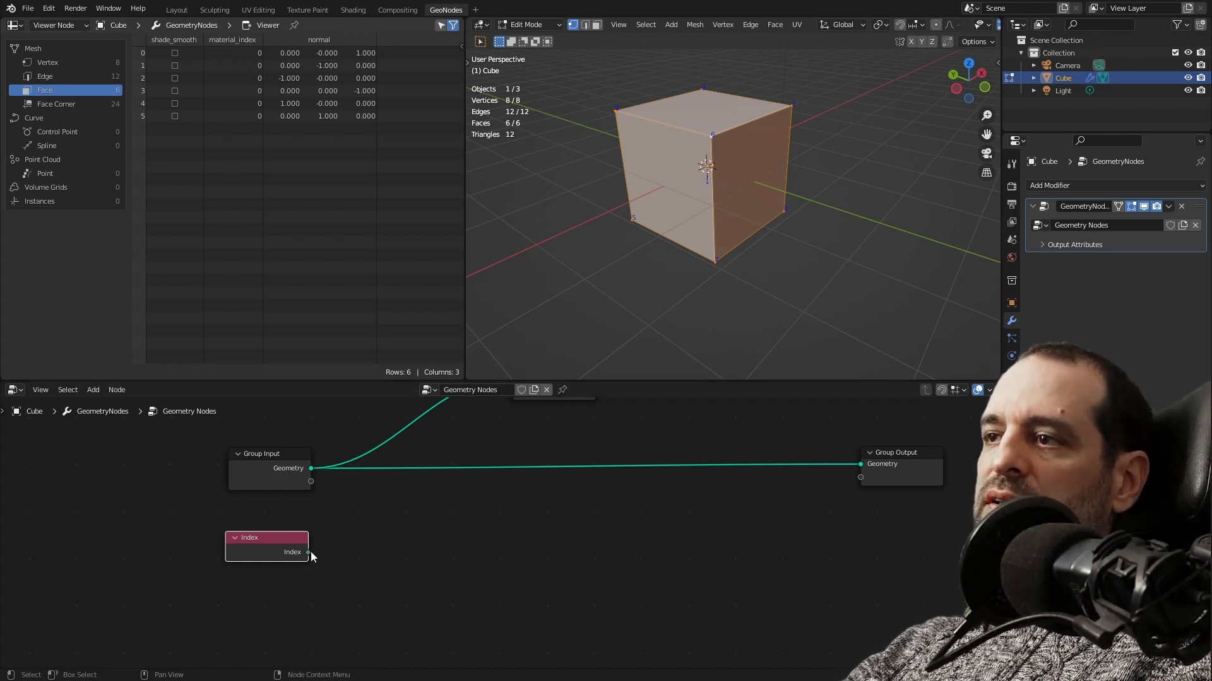
pyautogui.scroll(-2, 318, 512)
pyautogui.press('g')
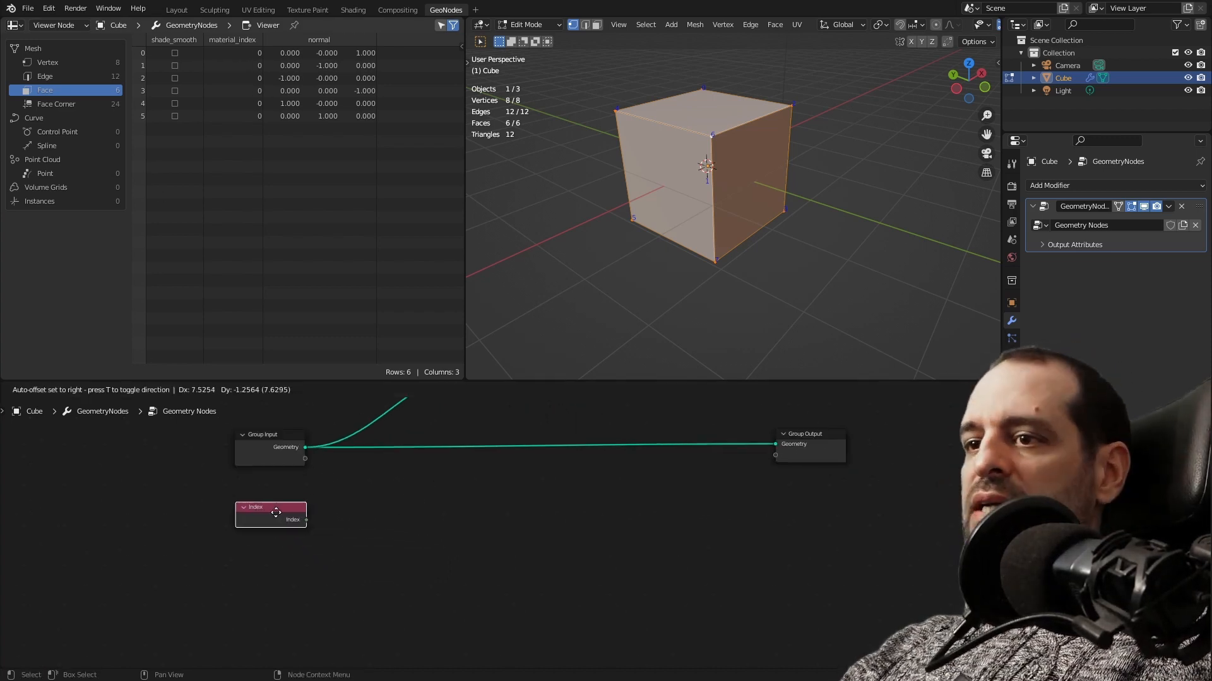
pyautogui.click(409, 511)
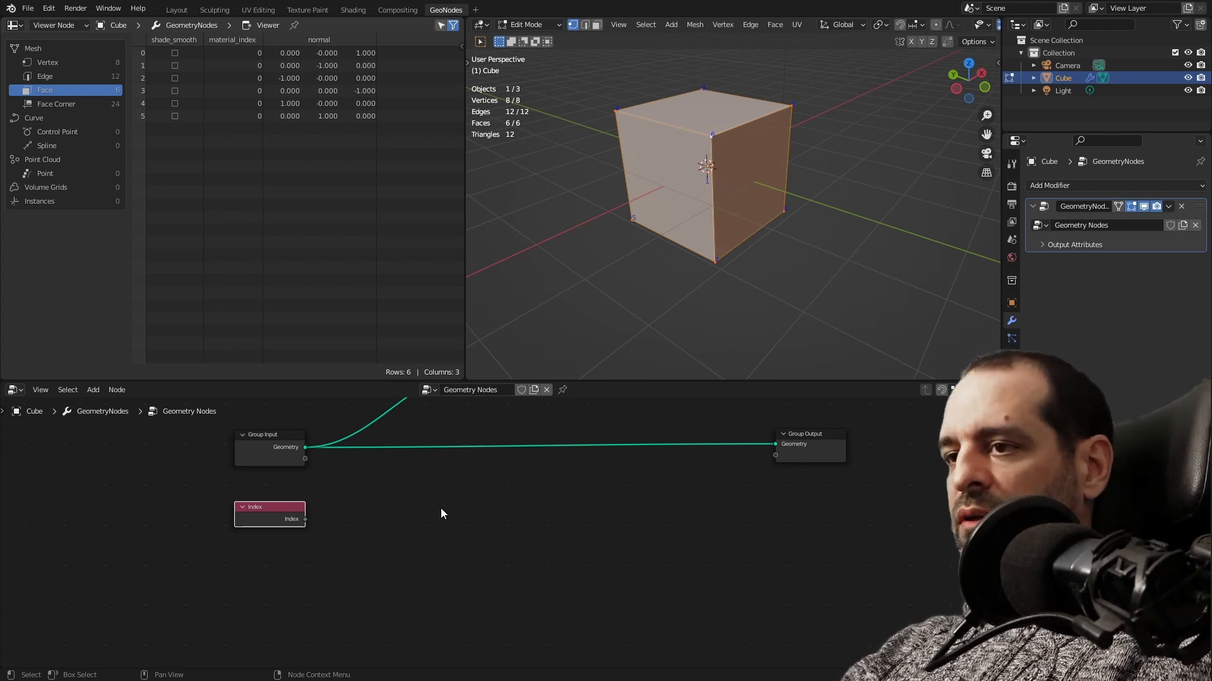
pyautogui.hotkey('shift', 'a')
pyautogui.click(404, 410)
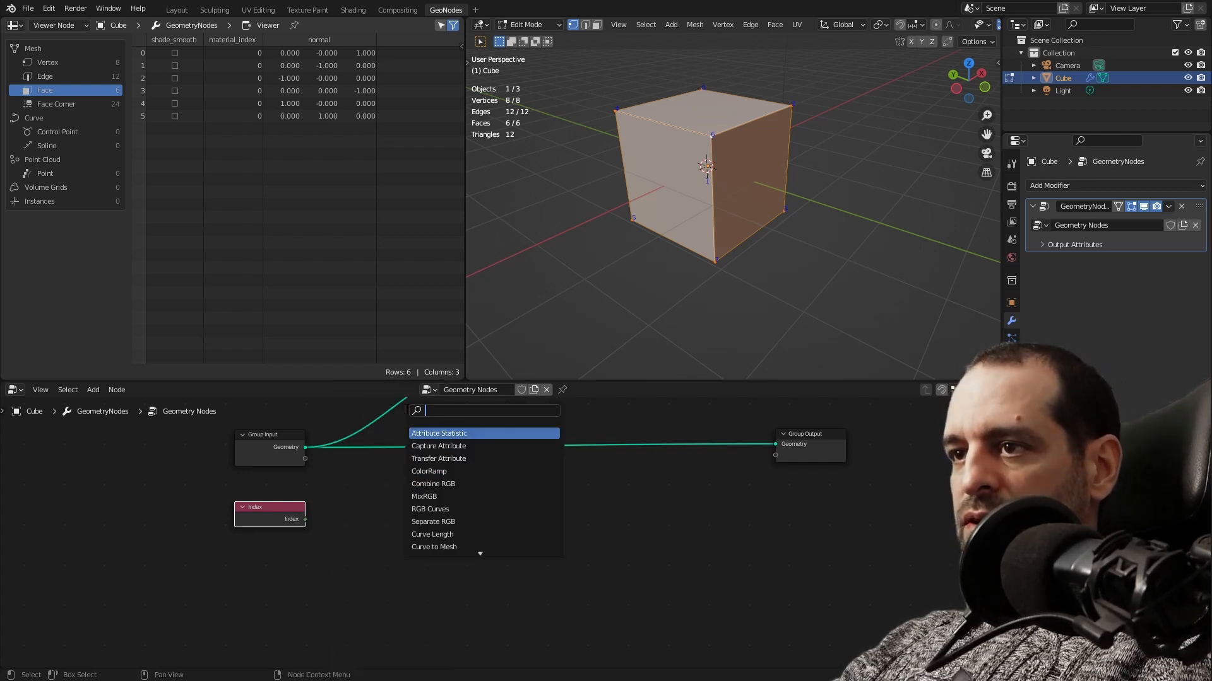
pyautogui.press('Escape')
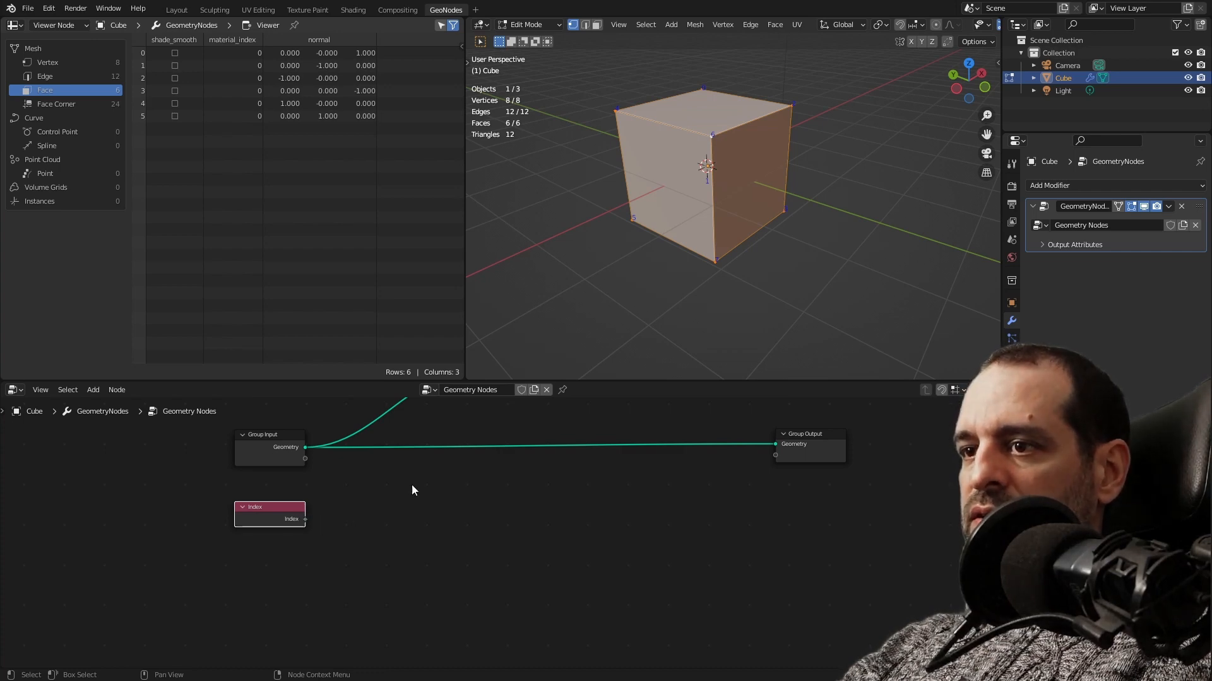
# Add a Math node beside the Index node and connect the Index output to its first Value input.
pyautogui.hotkey('shift', 'a')
pyautogui.click(389, 409)
pyautogui.write('ma')
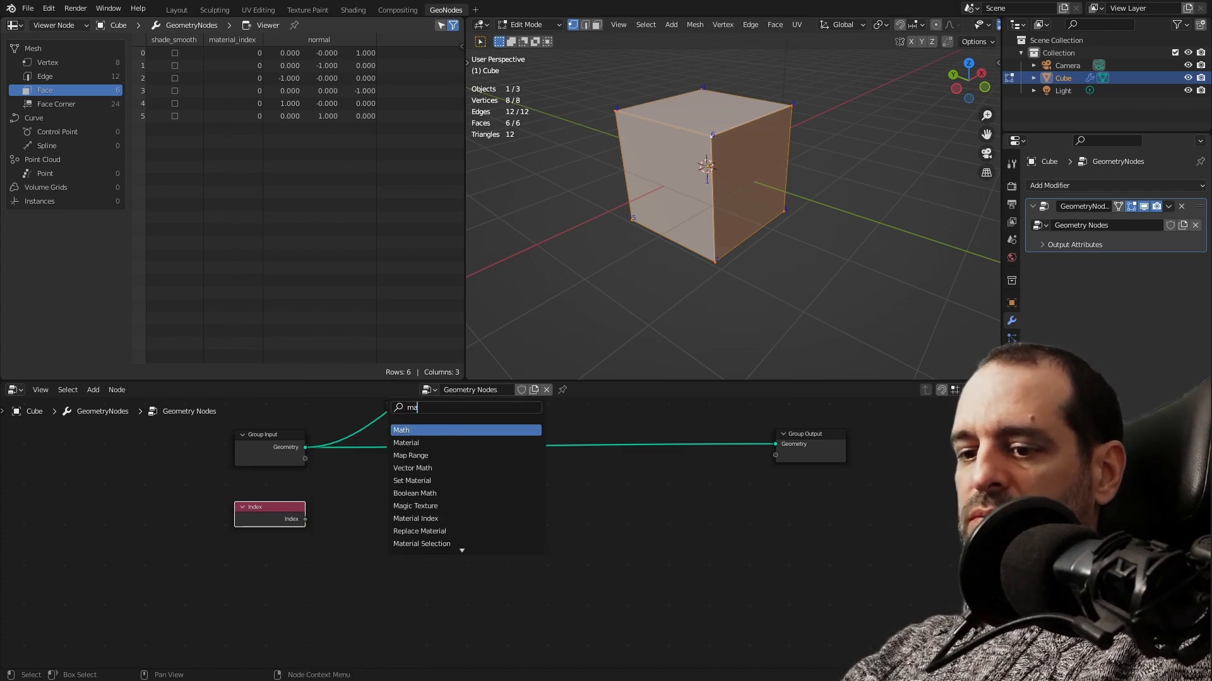
pyautogui.press('Return')
pyautogui.click(323, 547)
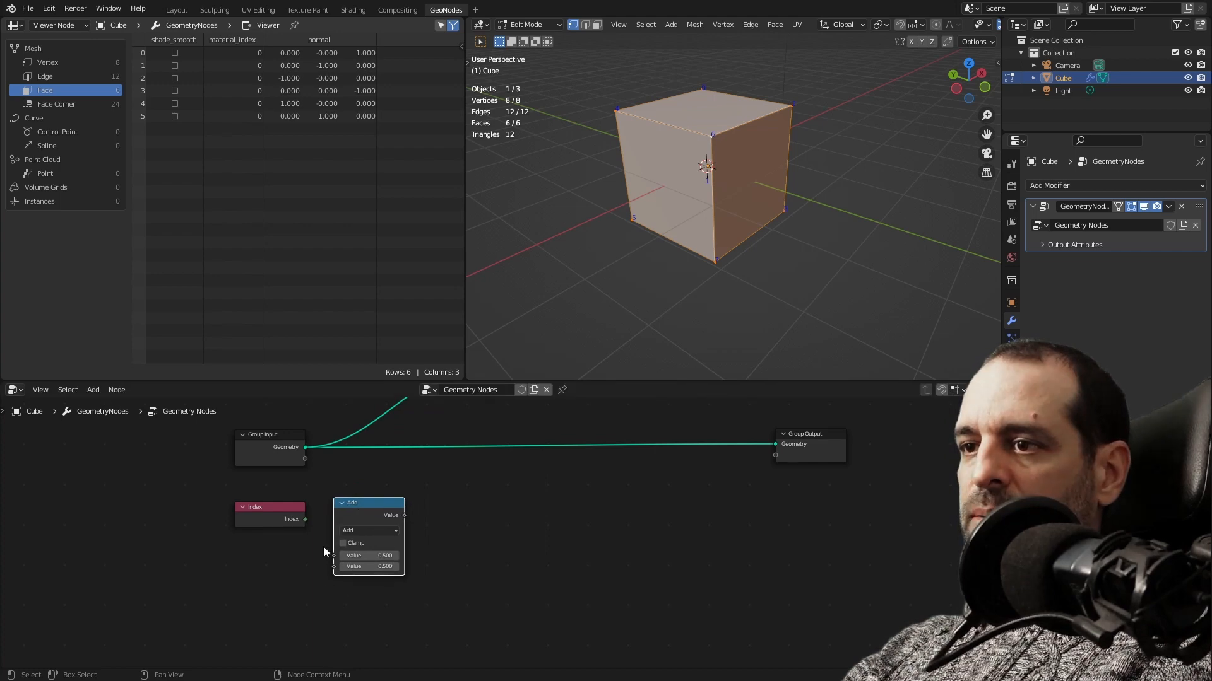
pyautogui.scroll(2, 322, 530)
pyautogui.scroll(1, 315, 495)
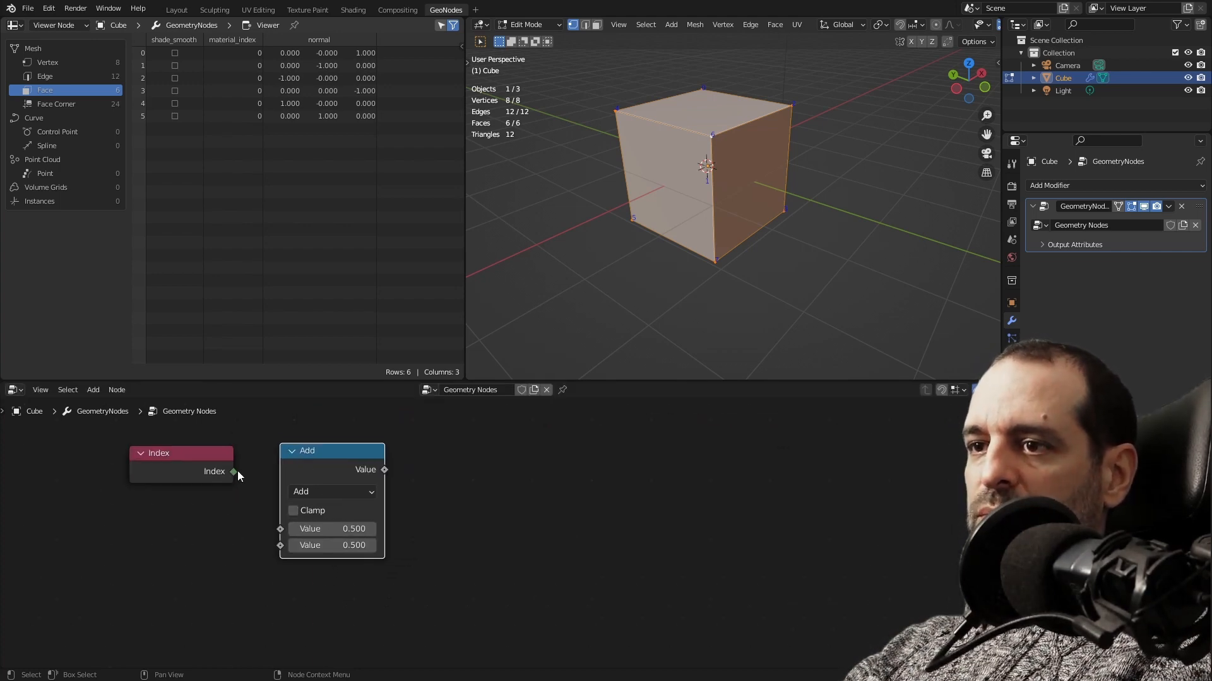
pyautogui.moveTo(234, 472); pyautogui.dragTo(283, 529)
# Set the Math node's operation to Compare, with a second value of 1 and an epsilon of 0.
pyautogui.click(322, 492)
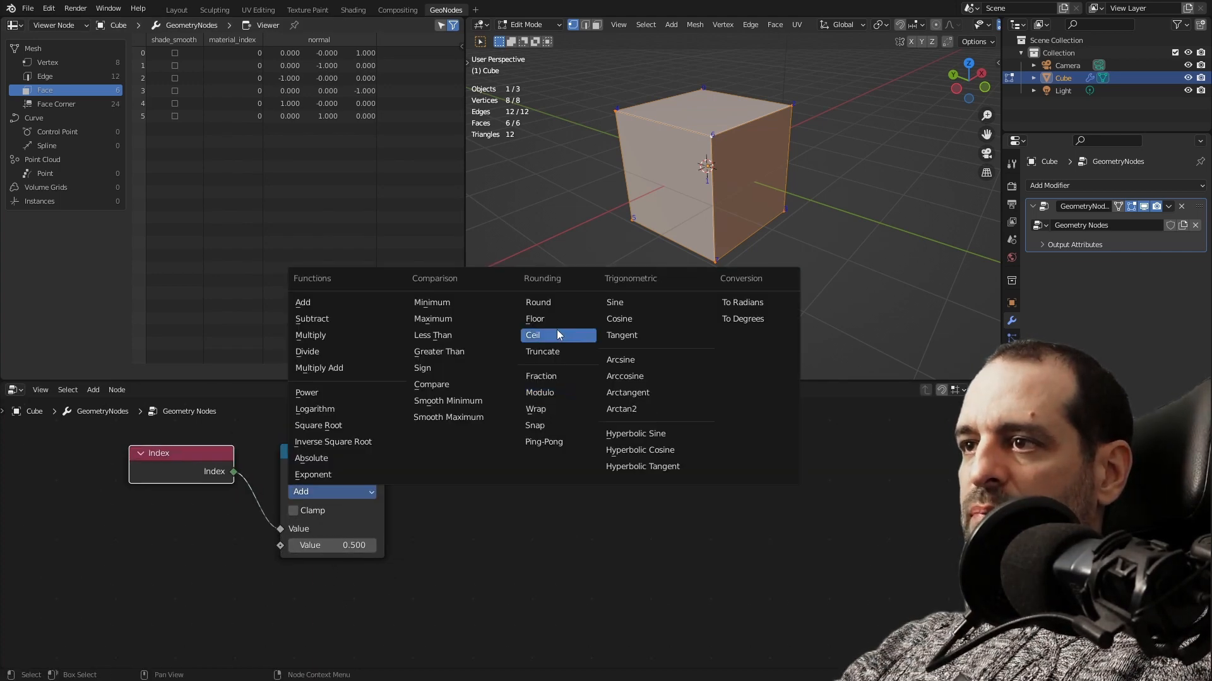
pyautogui.click(432, 384)
pyautogui.doubleClick(359, 496)
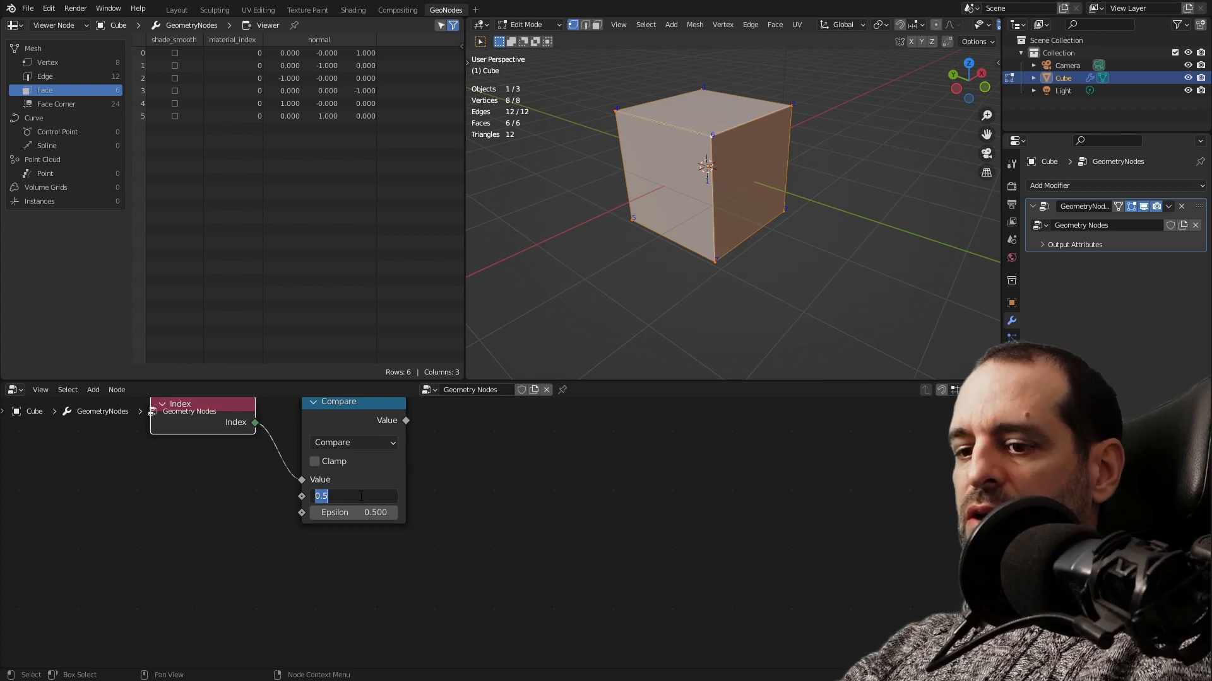
pyautogui.write('1')
pyautogui.press('Return')
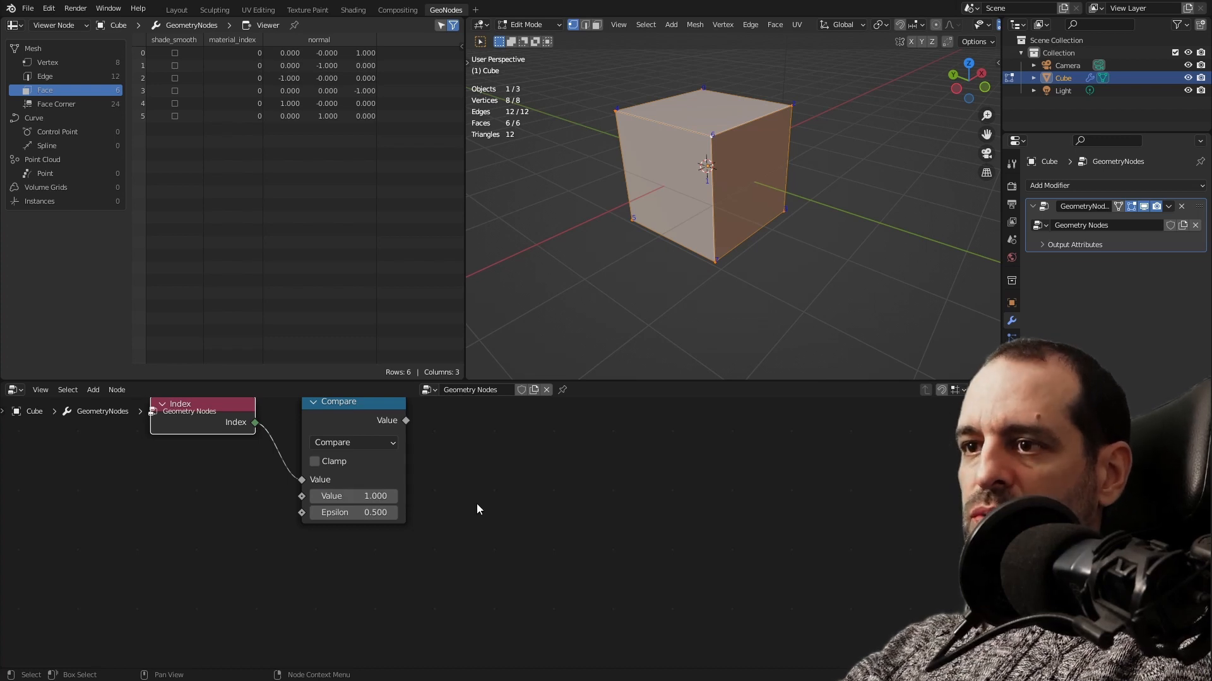
pyautogui.doubleClick(375, 512)
pyautogui.write('0')
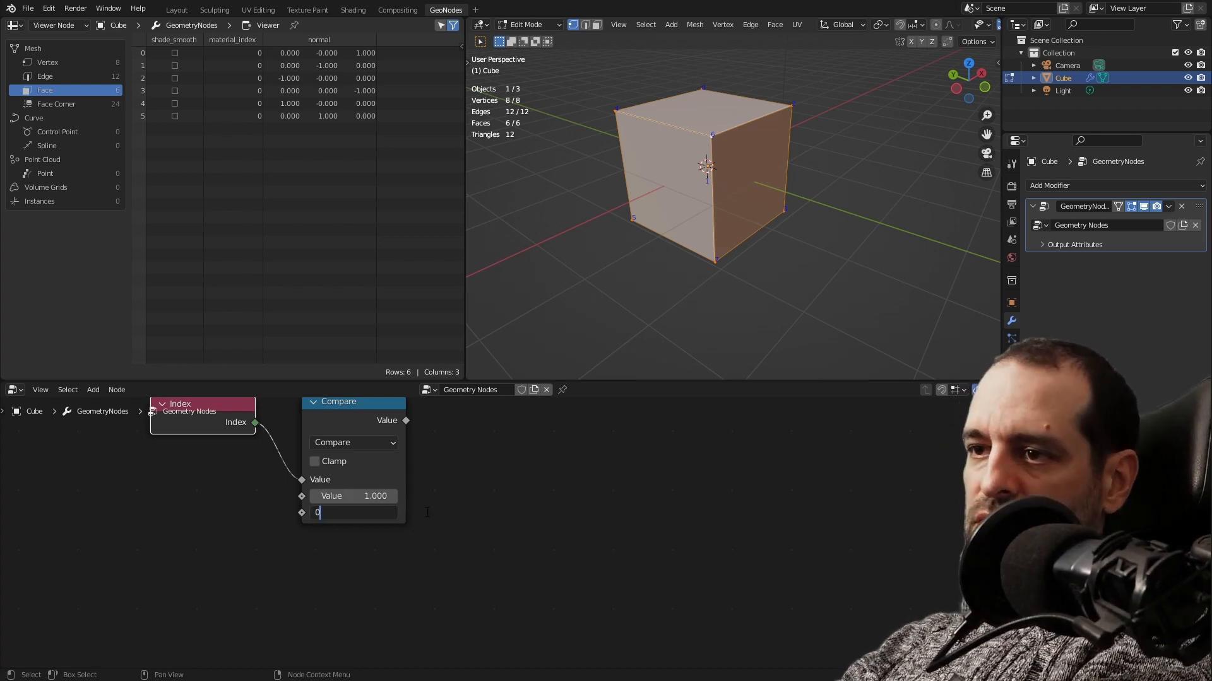
pyautogui.press('Return')
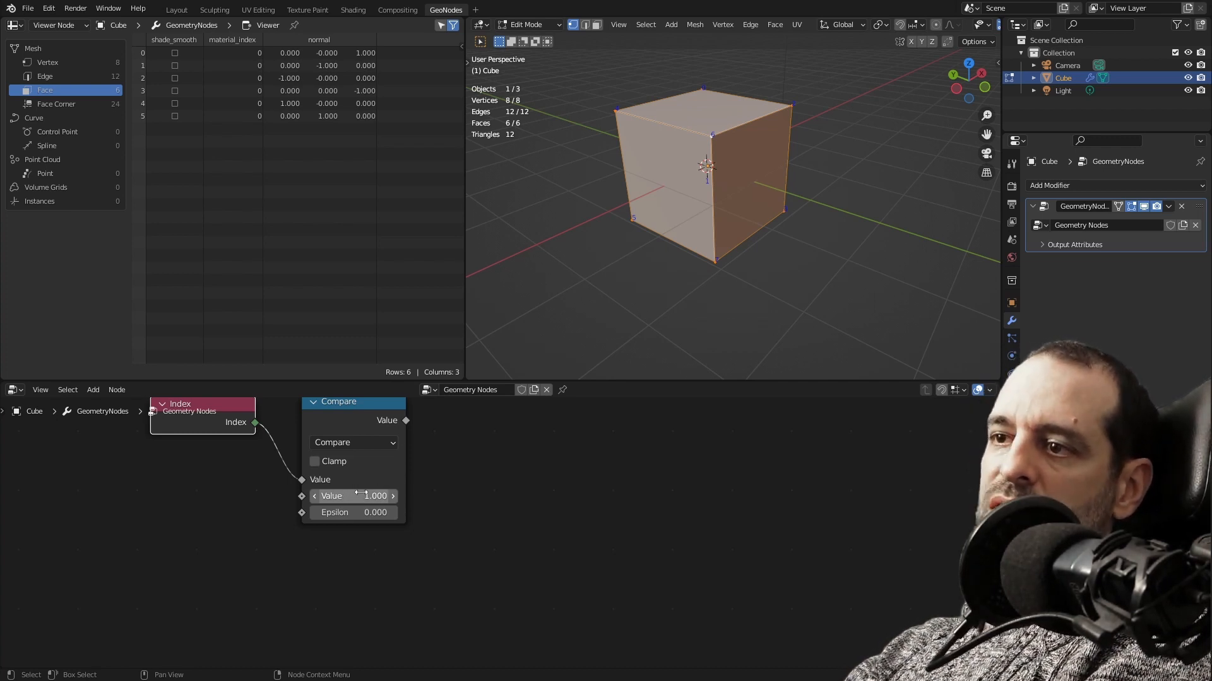
pyautogui.moveTo(464, 458); pyautogui.dragTo(476, 510, button='middle')
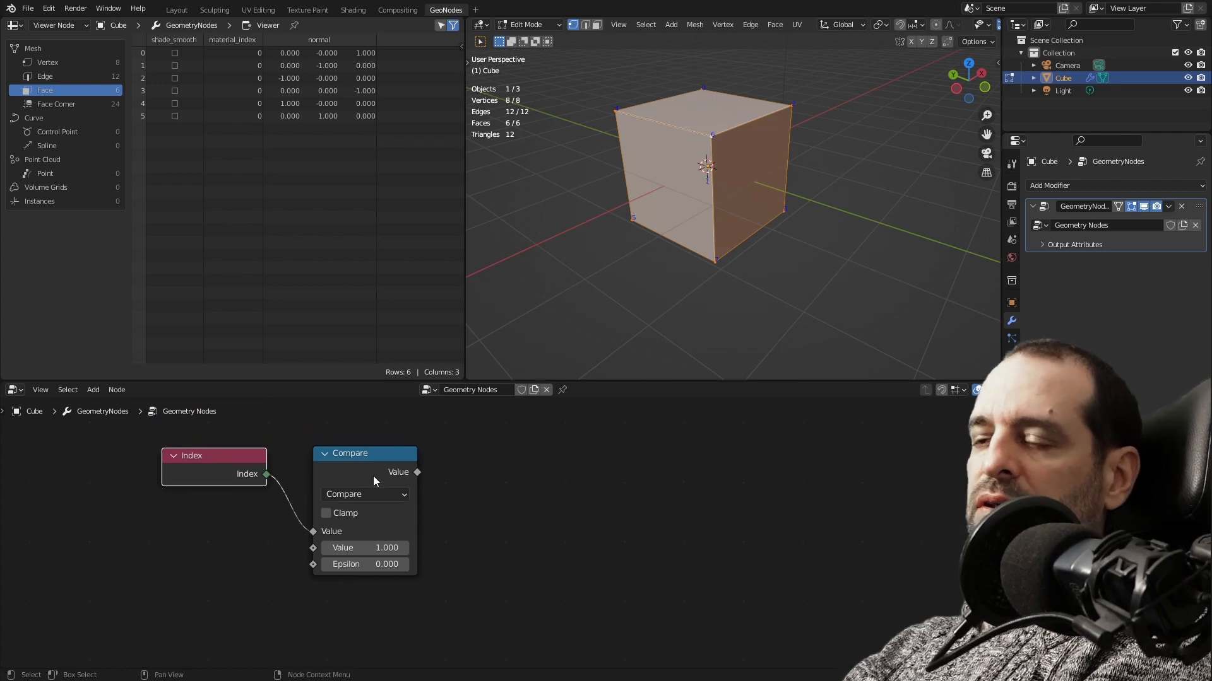
pyautogui.moveTo(373, 474); pyautogui.dragTo(368, 475)
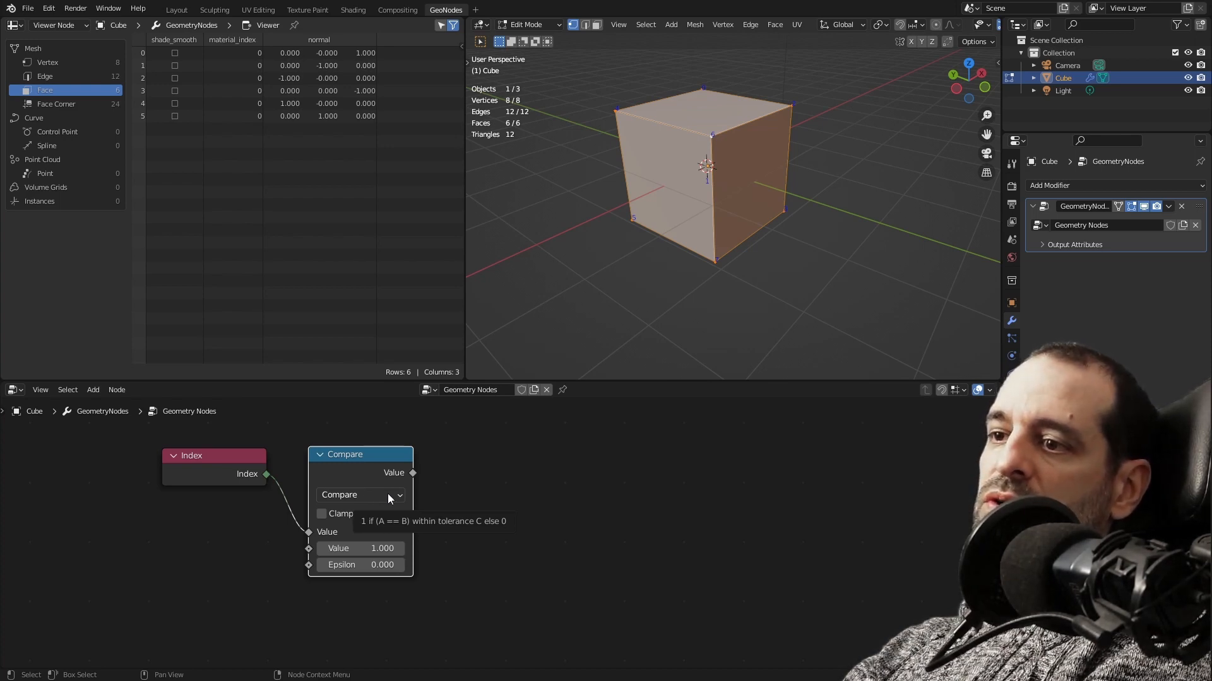
# Add a Set Position node on the link between the Group Input and Group Output nodes.
pyautogui.scroll(-5, 418, 492)
pyautogui.moveTo(482, 484); pyautogui.dragTo(450, 588, button='middle')
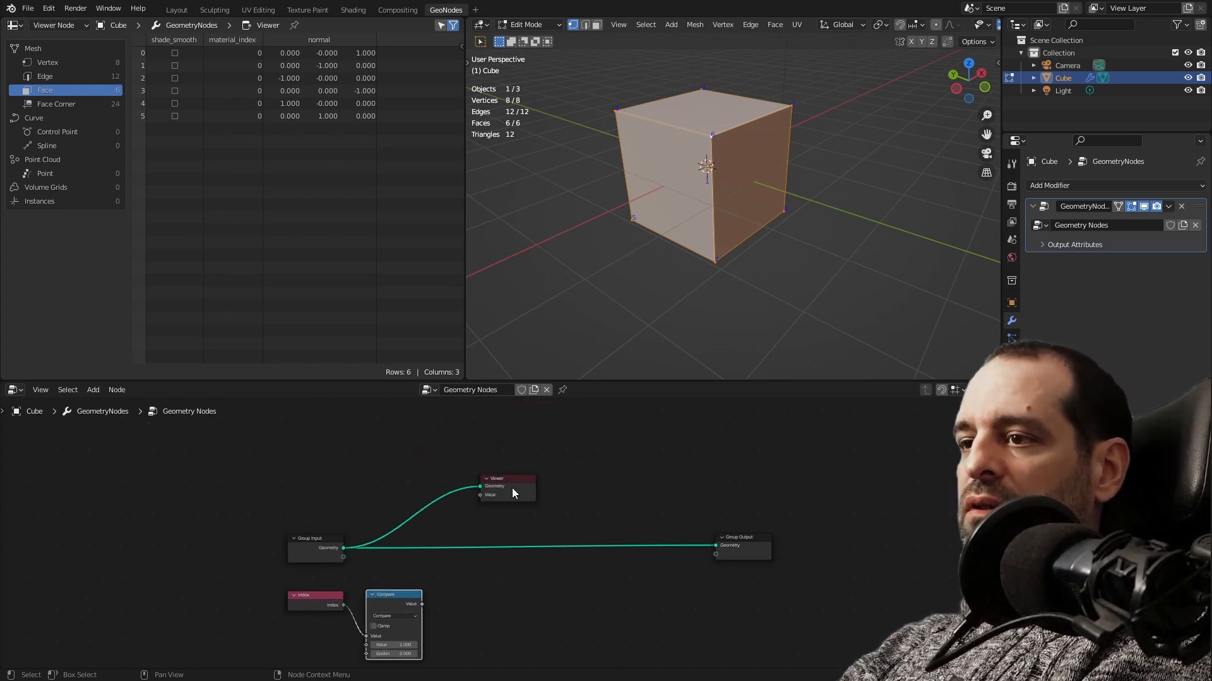
pyautogui.moveTo(512, 488); pyautogui.dragTo(511, 488)
pyautogui.scroll(4, 498, 499)
pyautogui.hotkey('shift', 'a')
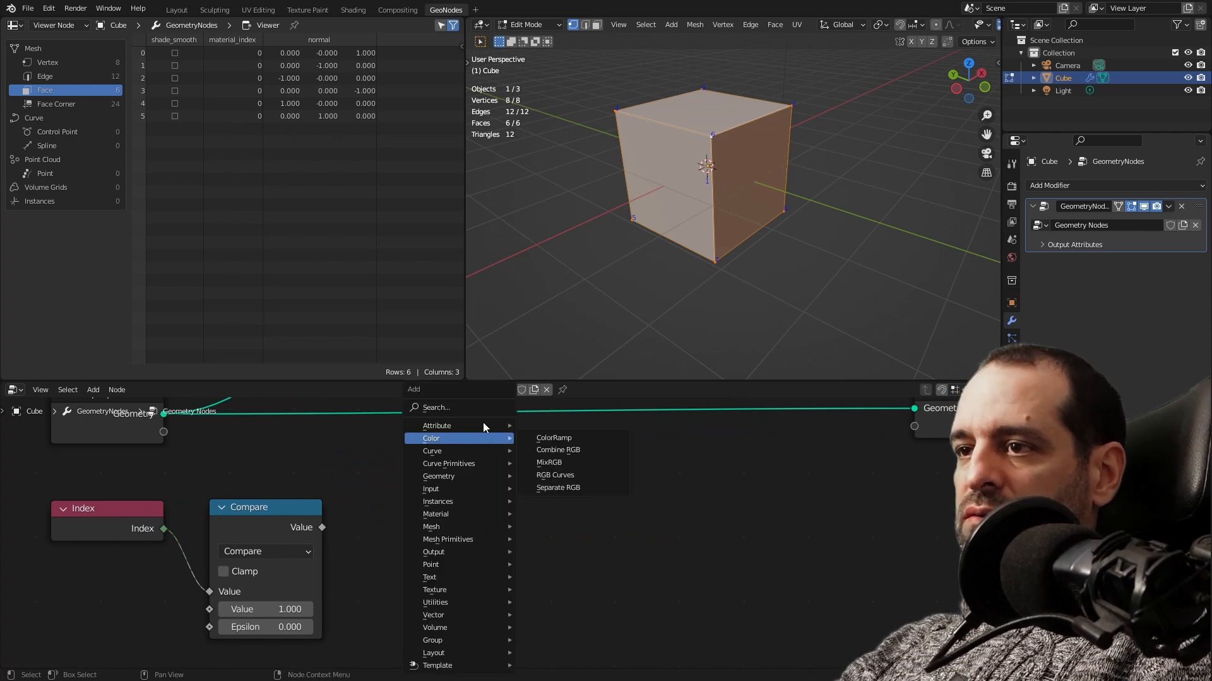
pyautogui.click(478, 407)
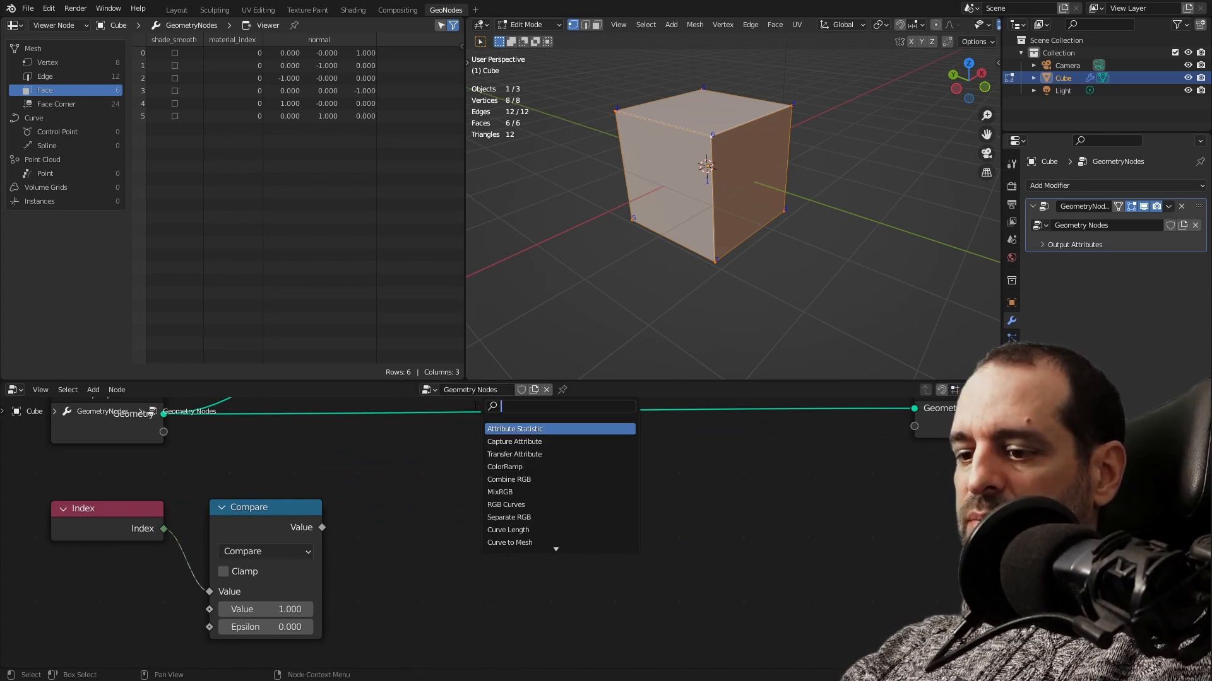
pyautogui.write('set pos')
pyautogui.press('Return')
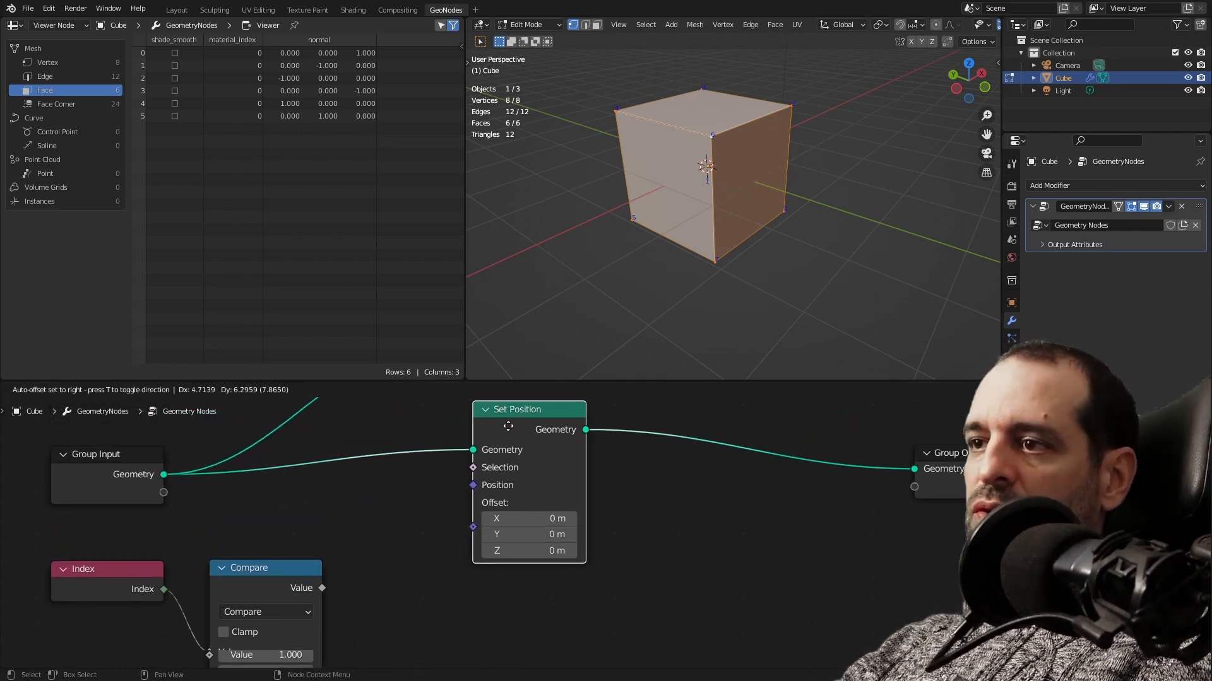
pyautogui.click(508, 426)
pyautogui.scroll(-1, 442, 492)
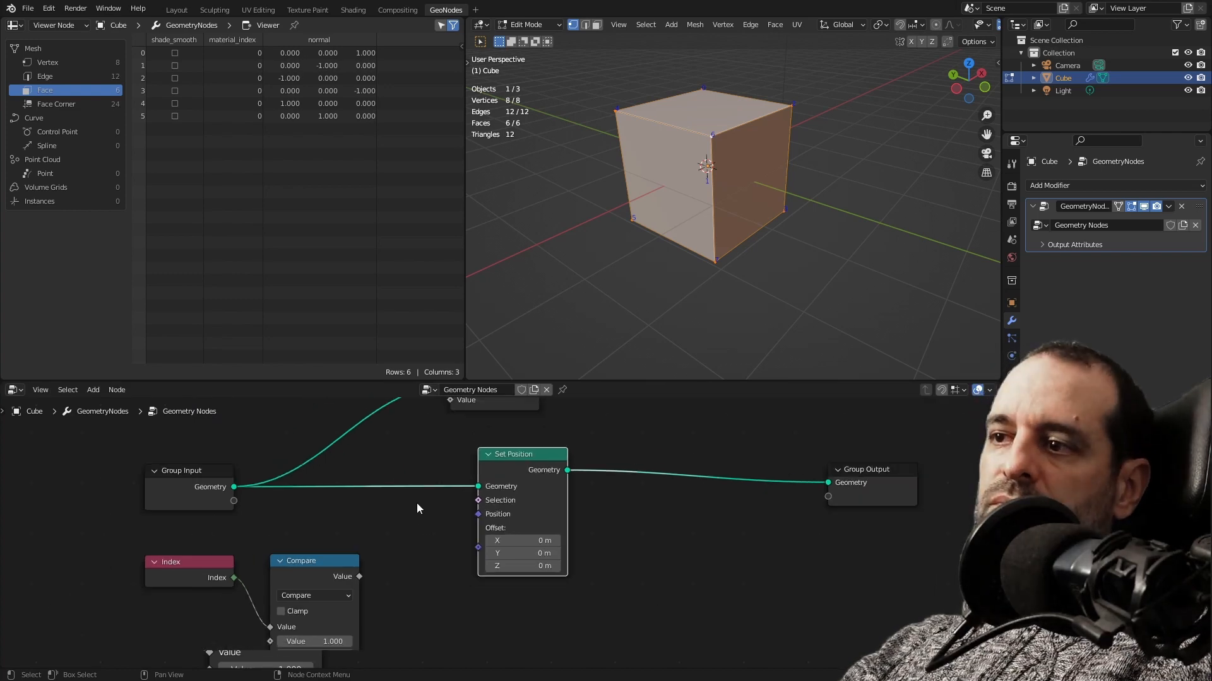
pyautogui.moveTo(417, 504); pyautogui.dragTo(436, 502, button='middle')
pyautogui.moveTo(516, 466); pyautogui.dragTo(502, 468)
# Set the Set Position node's Z offset to 0.7 m while its Selection input is unconnected.
pyautogui.moveTo(459, 534); pyautogui.dragTo(545, 475, button='middle')
pyautogui.scroll(1, 585, 441)
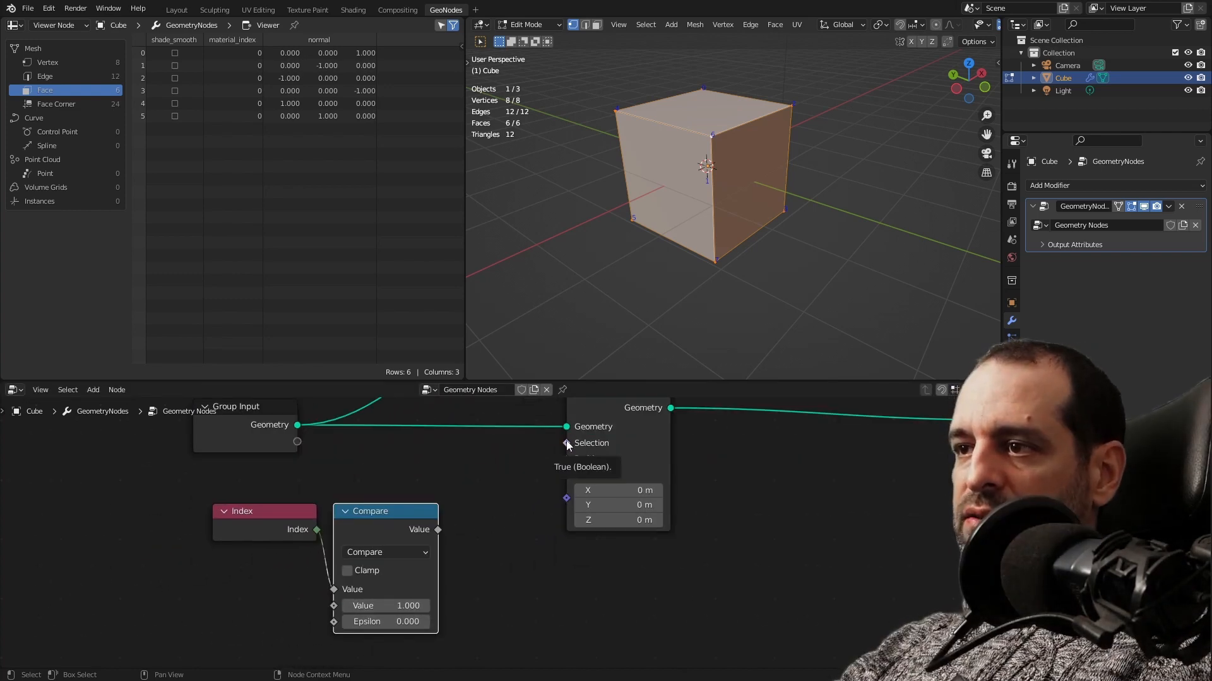
pyautogui.moveTo(468, 500); pyautogui.dragTo(440, 522, button='middle')
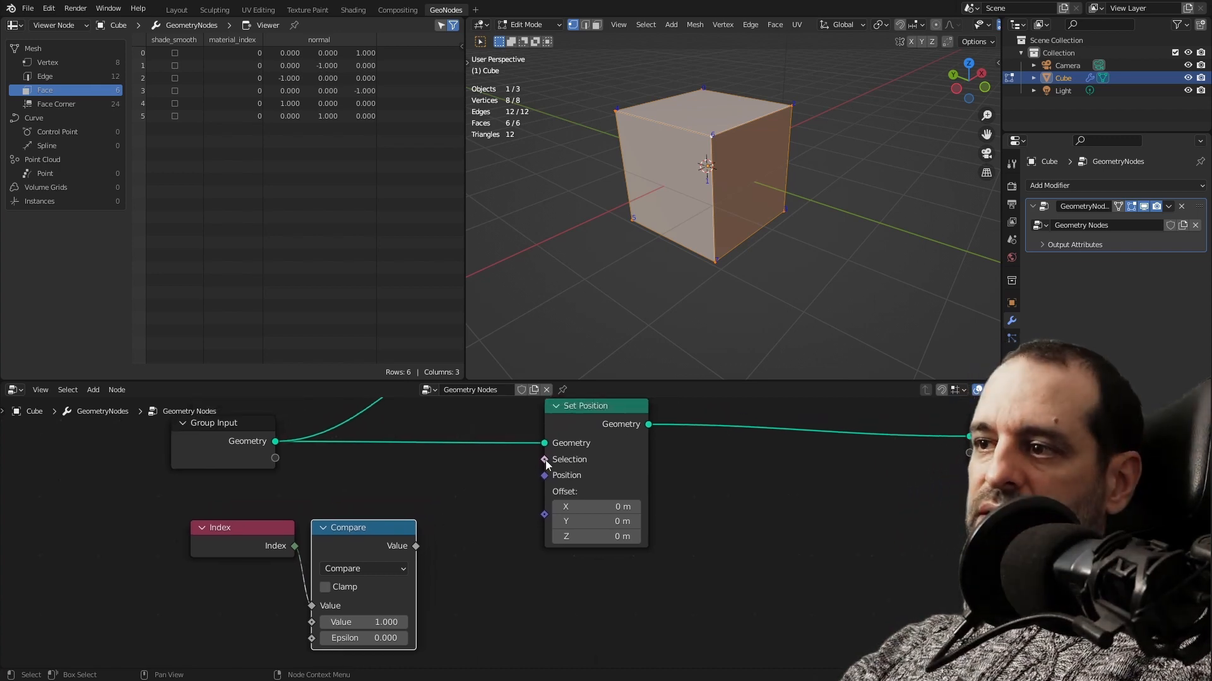
pyautogui.moveTo(503, 500); pyautogui.dragTo(463, 509, button='middle')
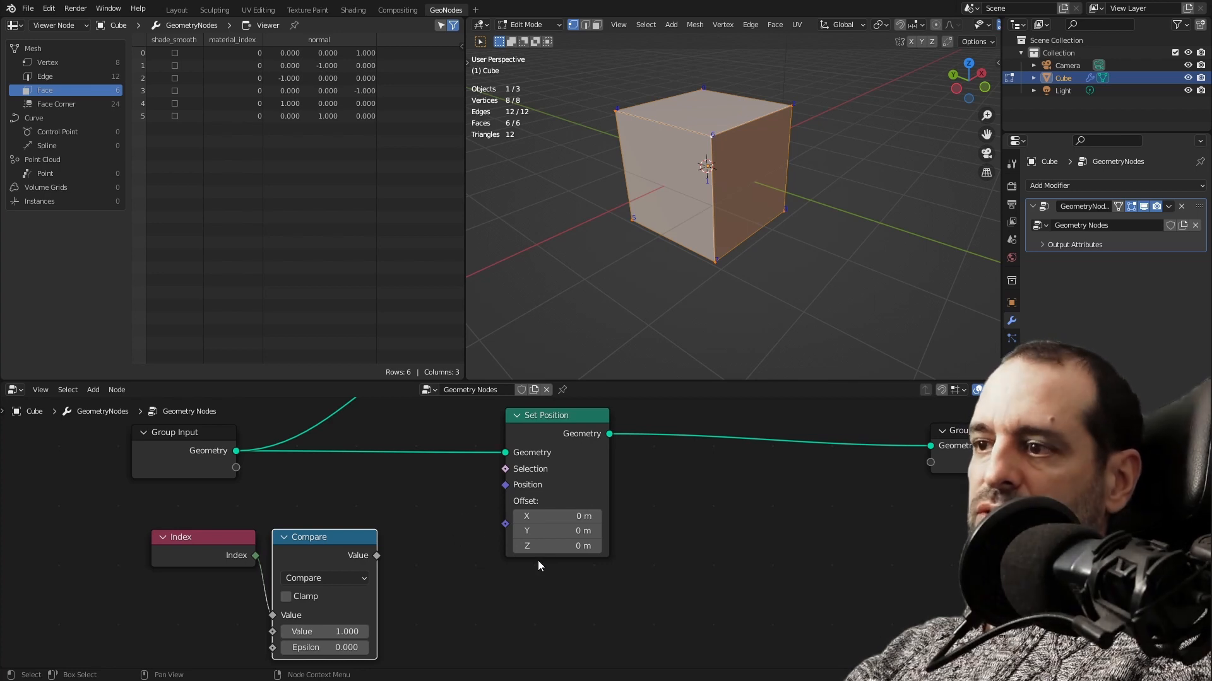
pyautogui.moveTo(539, 546)
pyautogui.mouseDown()
pyautogui.moveTo(568, 546)
pyautogui.moveTo(547, 546)
pyautogui.mouseUp()
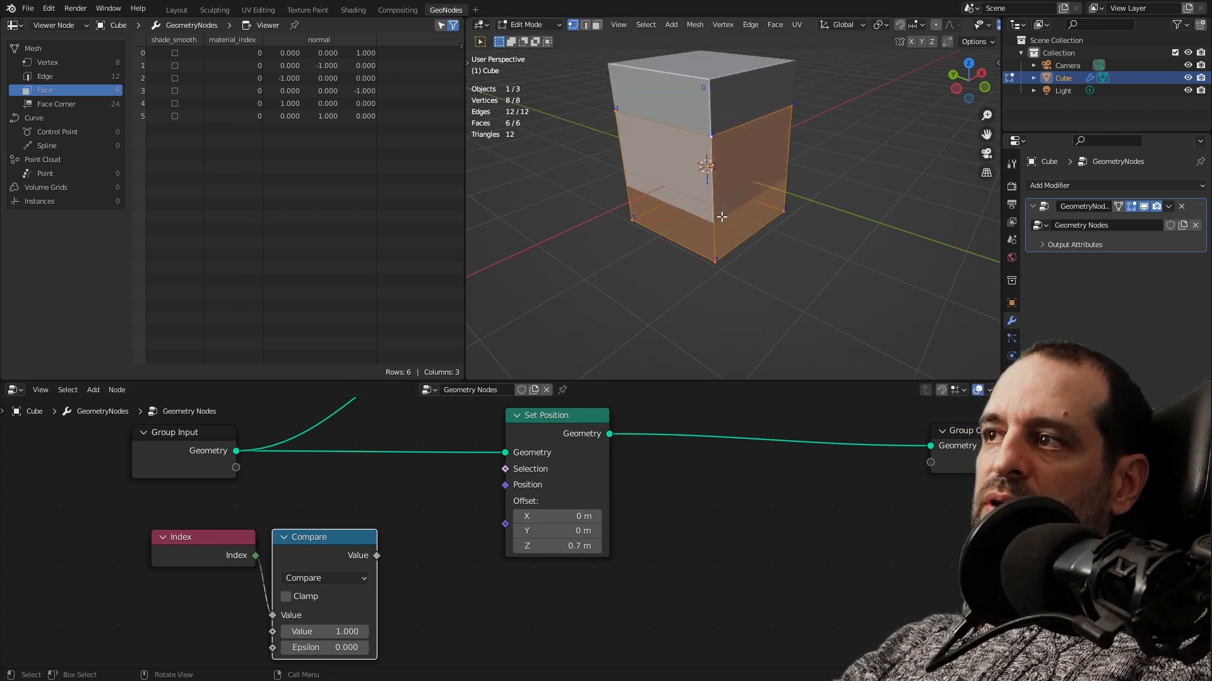
# Examine the offset cube against its original mesh, switching to Object Mode and back to Edit Mode.
pyautogui.scroll(-2, 726, 214)
pyautogui.moveTo(751, 201); pyautogui.dragTo(702, 219, button='middle')
pyautogui.scroll(3, 724, 186)
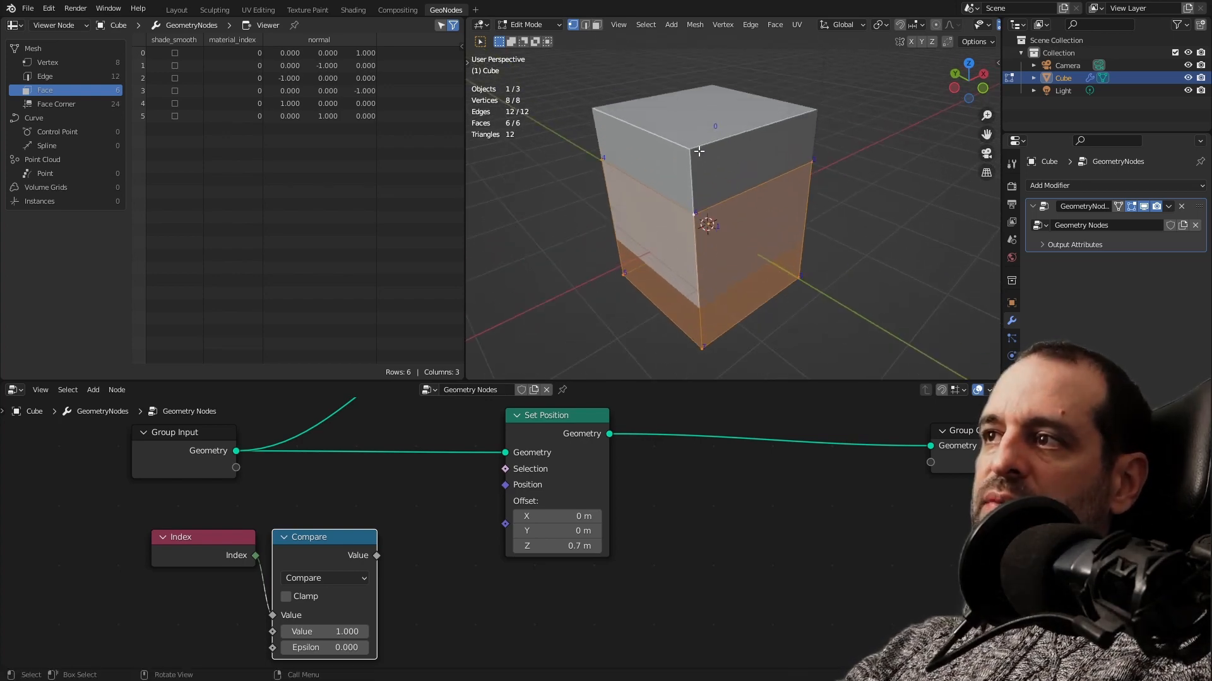
pyautogui.scroll(-3, 721, 239)
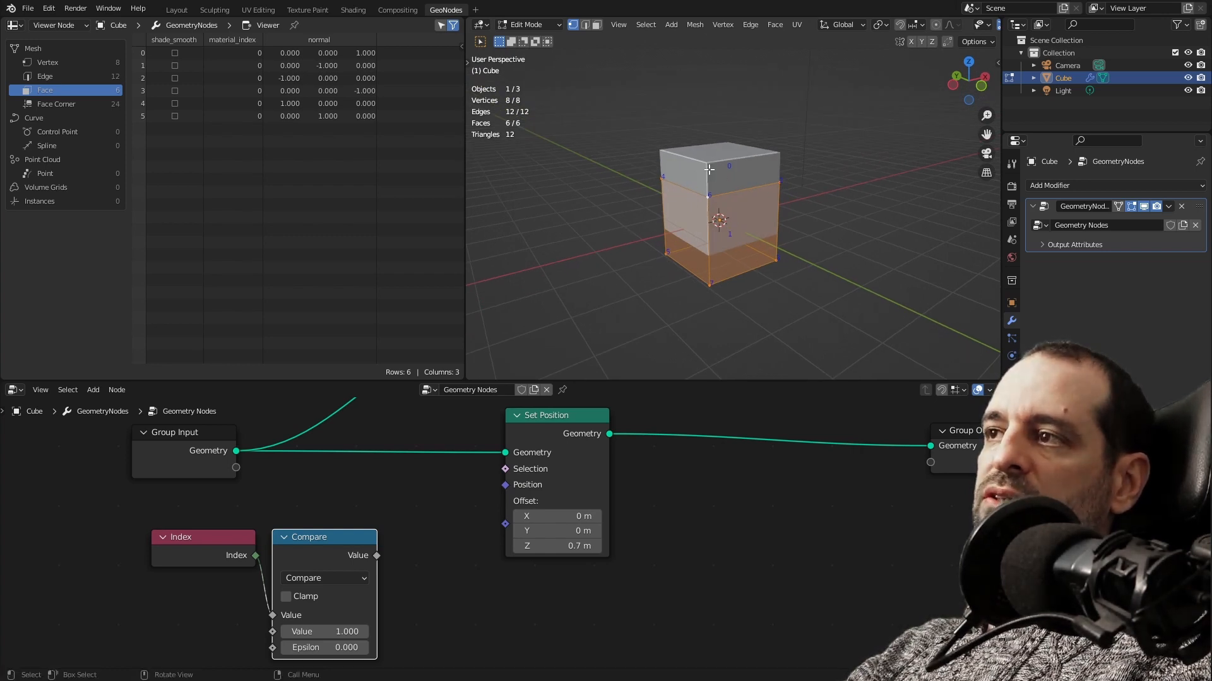
pyautogui.scroll(-3, 467, 540)
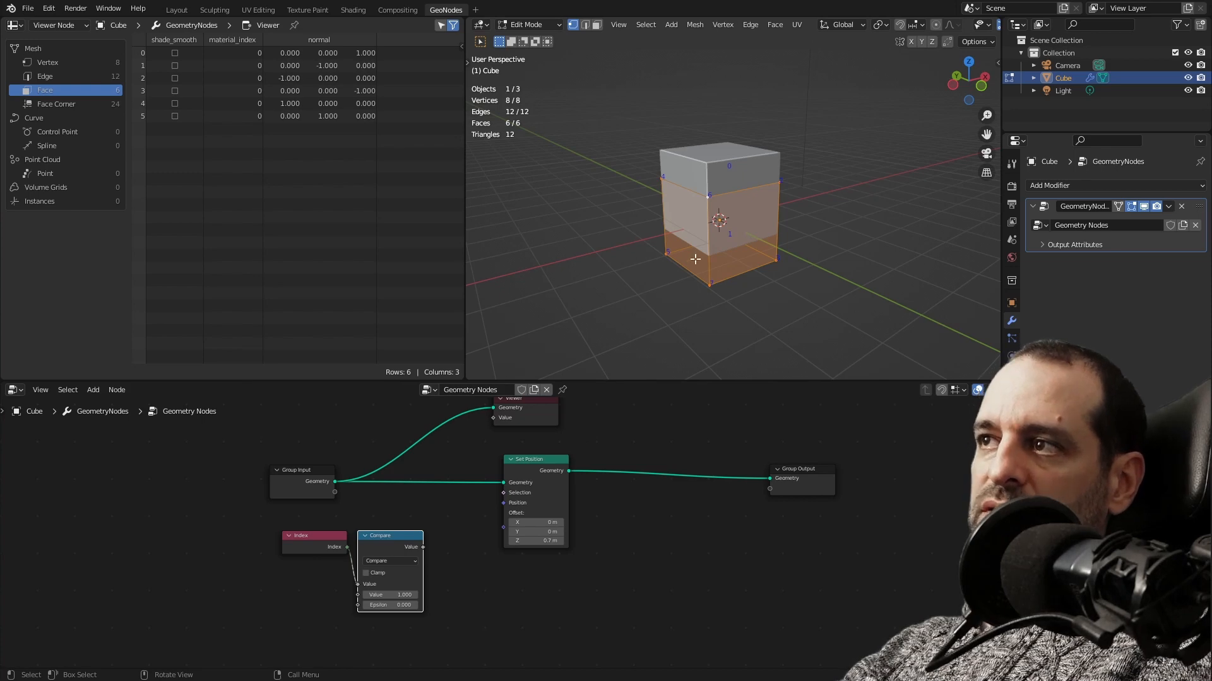
pyautogui.press('Tab')
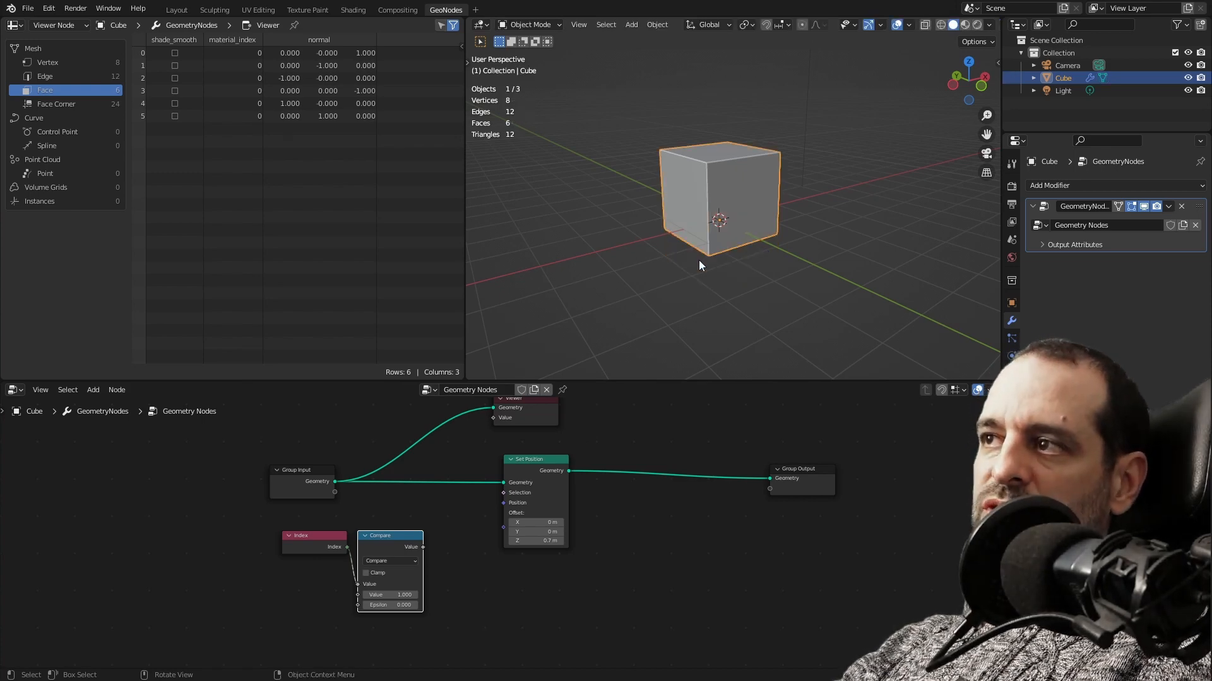
pyautogui.press('Tab')
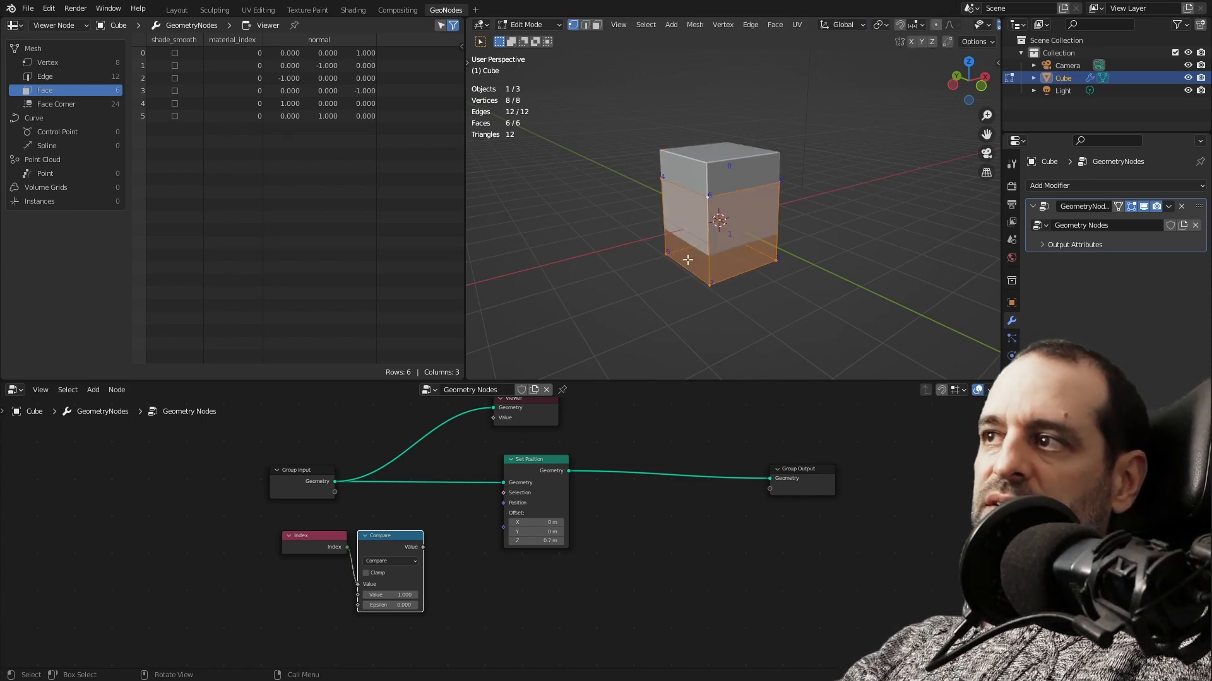
# Reset the Set Position node's Z offset to 0 m.
pyautogui.scroll(2, 502, 531)
pyautogui.doubleClick(561, 543)
pyautogui.write('0')
pyautogui.press('Return')
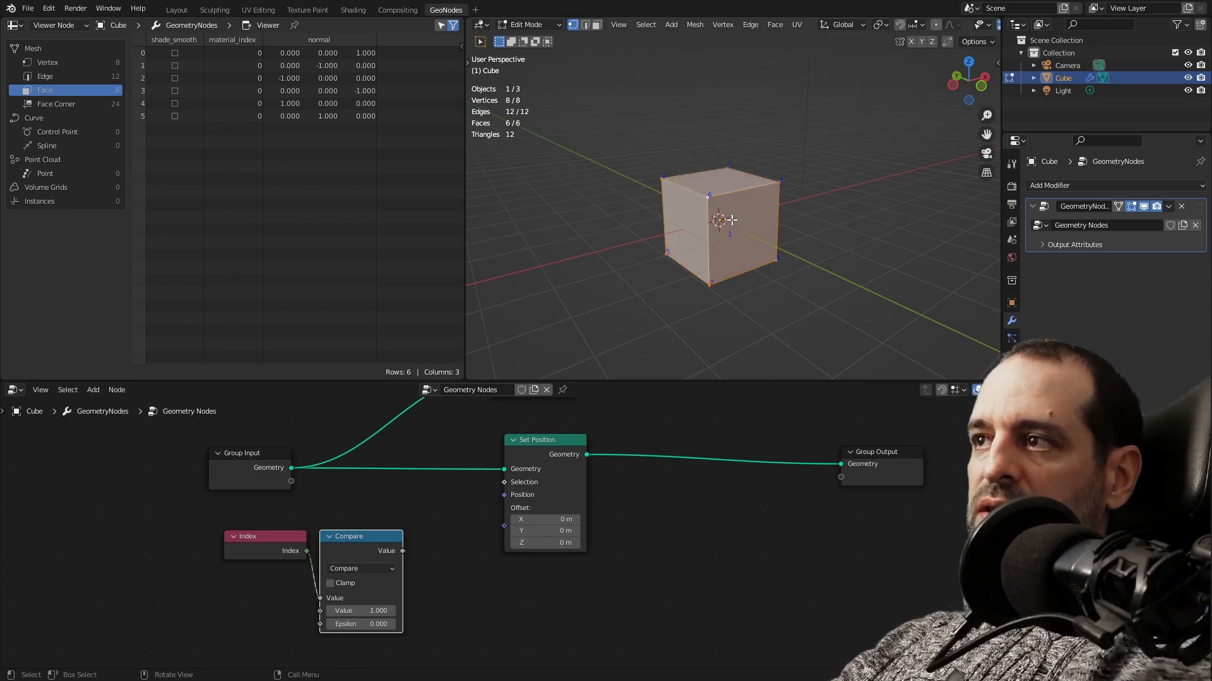
pyautogui.moveTo(713, 266); pyautogui.dragTo(689, 183, button='middle')
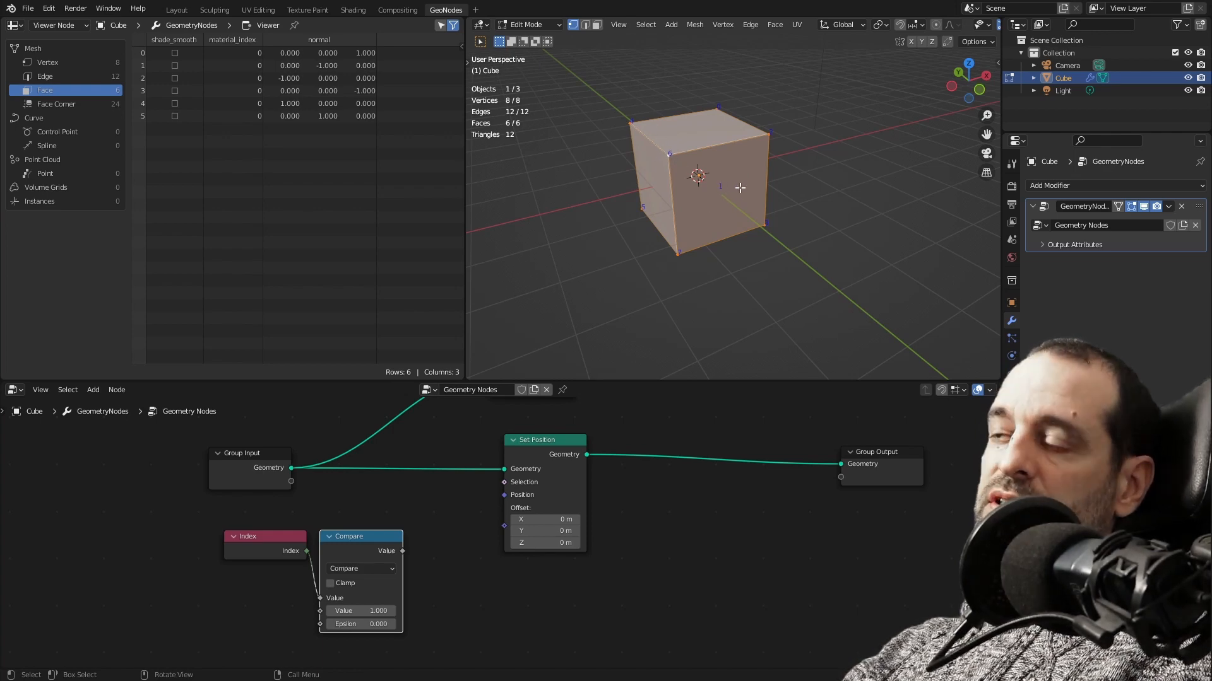
pyautogui.moveTo(727, 196); pyautogui.dragTo(752, 238, button='middle')
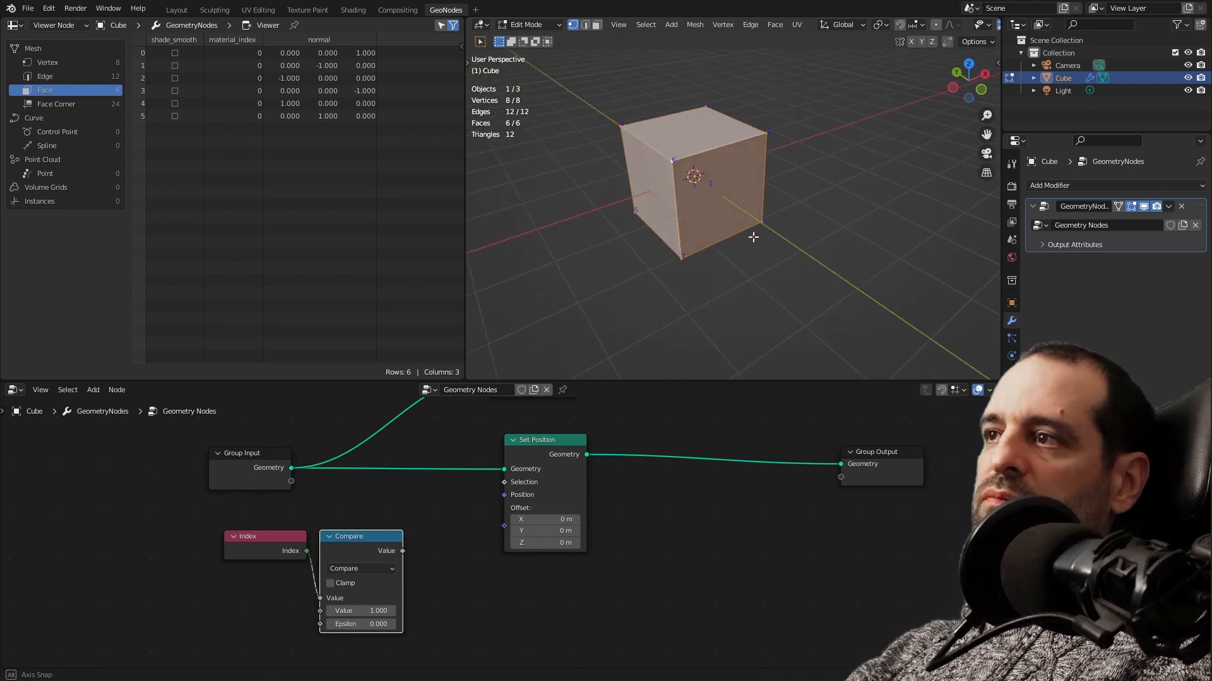
# Connect the Compare node's Value output to the Selection input of the Set Position node.
pyautogui.moveTo(461, 541); pyautogui.dragTo(530, 532, button='middle')
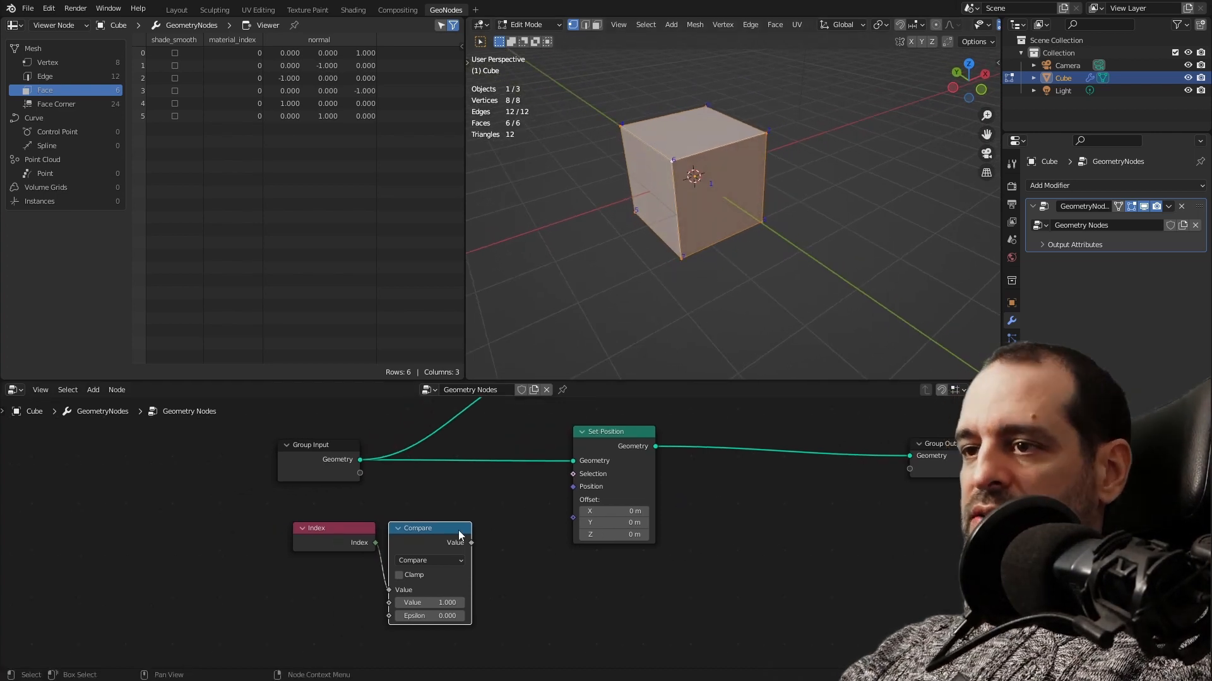
pyautogui.moveTo(418, 536); pyautogui.dragTo(423, 539)
pyautogui.scroll(1, 422, 538)
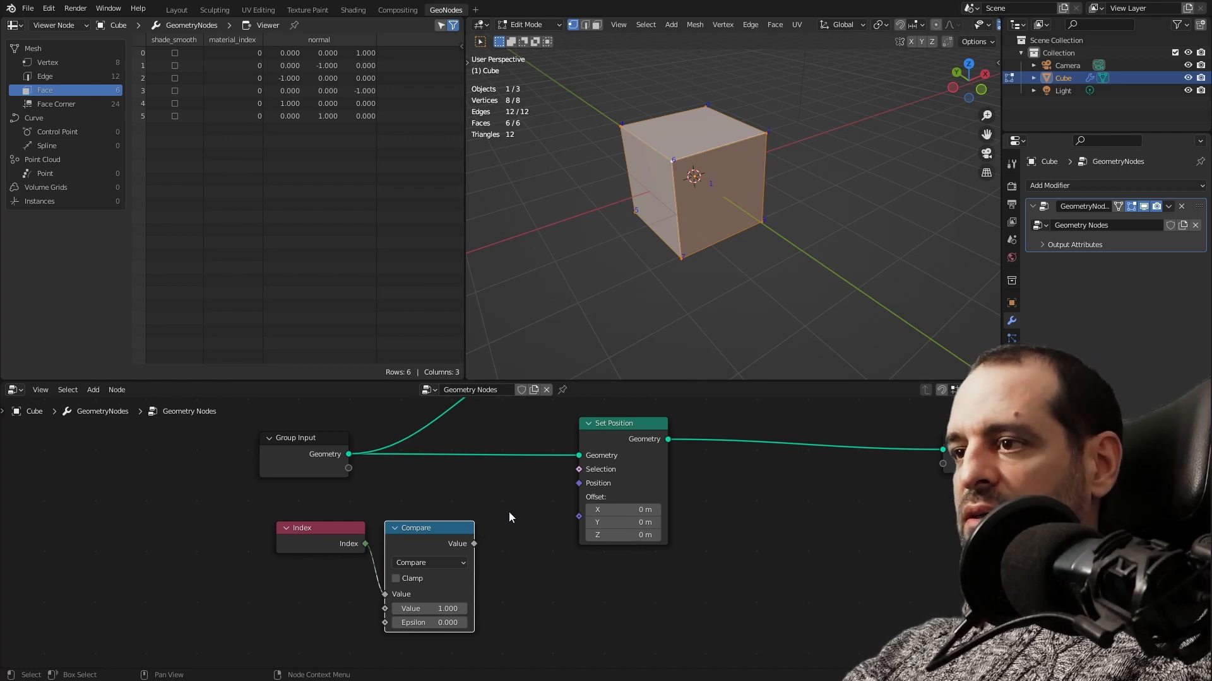
pyautogui.moveTo(542, 491); pyautogui.dragTo(530, 512, button='middle')
pyautogui.moveTo(602, 446); pyautogui.dragTo(590, 447)
pyautogui.moveTo(573, 468); pyautogui.dragTo(576, 474, button='middle')
pyautogui.moveTo(659, 204); pyautogui.dragTo(539, 183, button='middle')
pyautogui.moveTo(755, 226); pyautogui.dragTo(842, 240, button='middle')
pyautogui.moveTo(438, 624); pyautogui.dragTo(452, 546, button='middle')
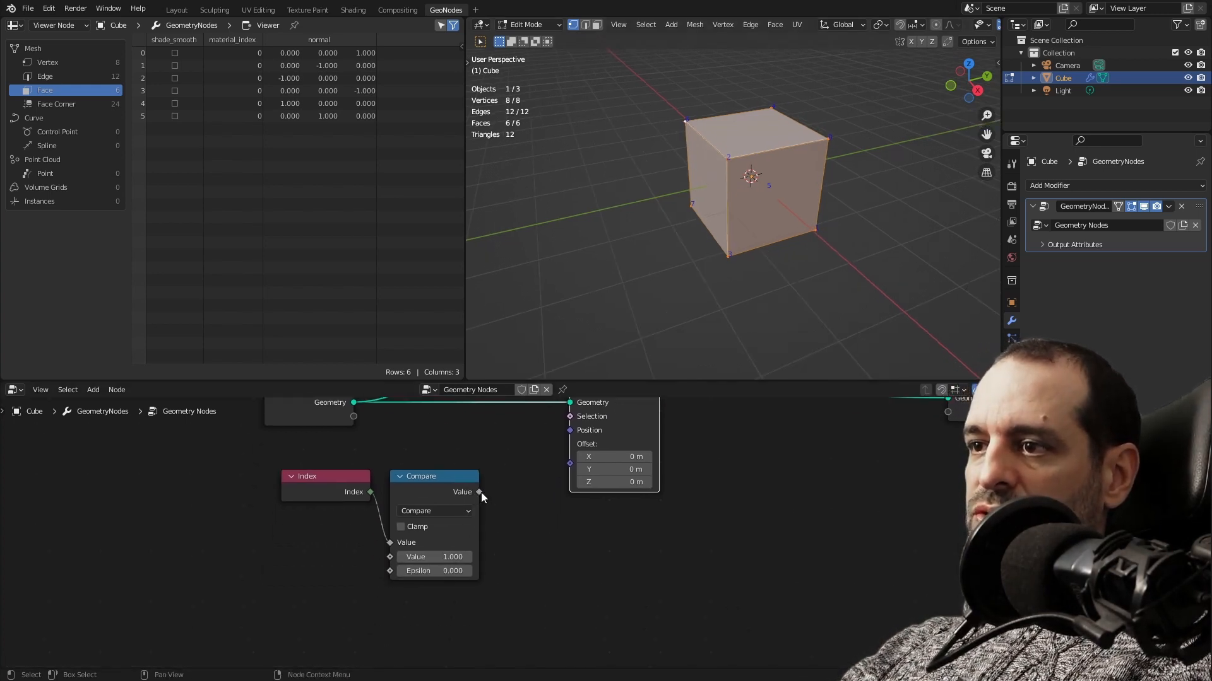
pyautogui.moveTo(511, 459); pyautogui.dragTo(486, 544, button='middle')
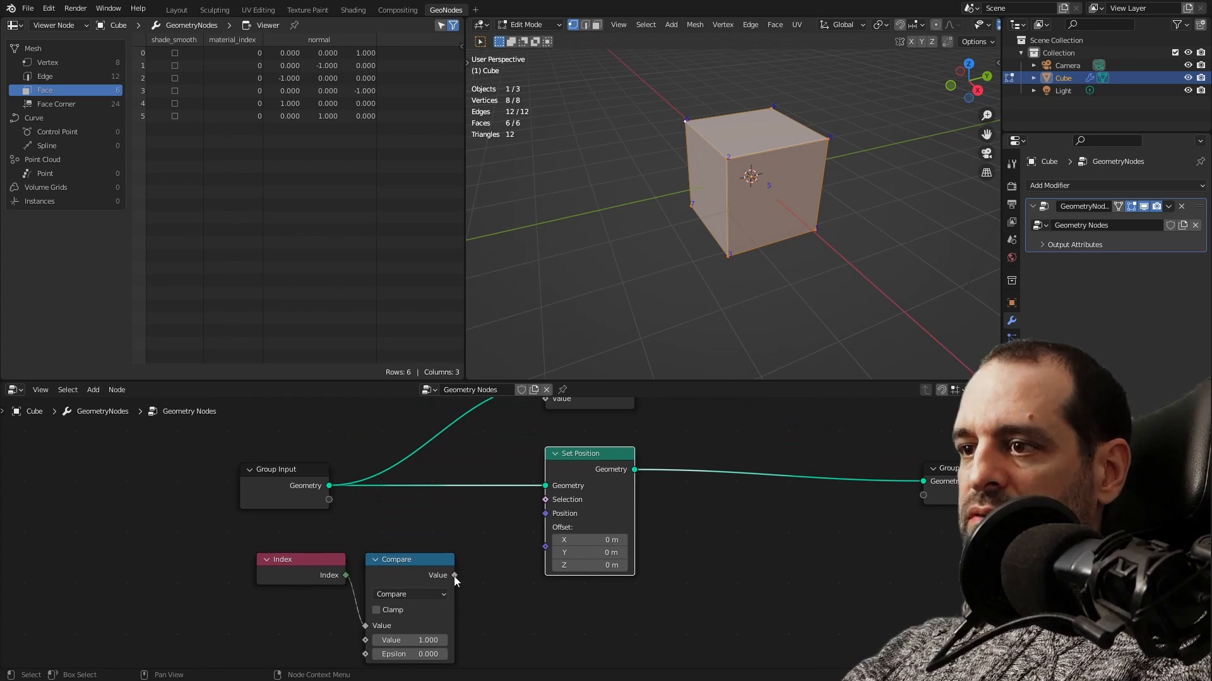
pyautogui.moveTo(454, 576); pyautogui.dragTo(555, 501)
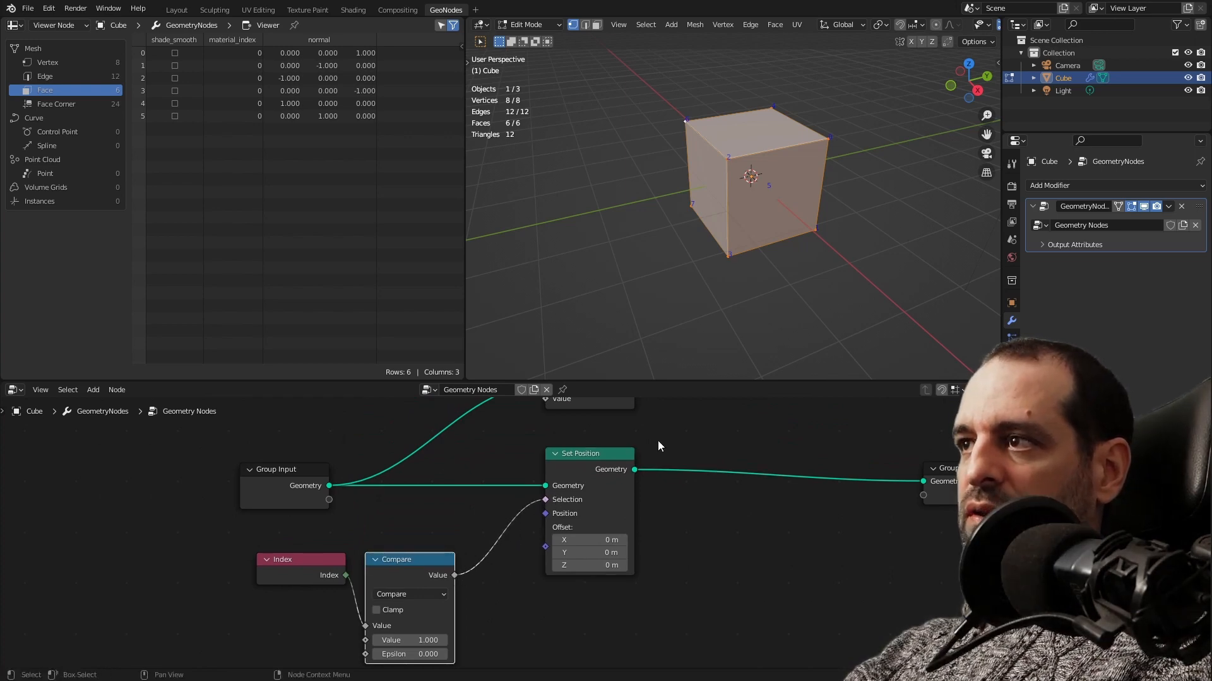
# Set the Set Position node's Z offset to 0.66 m and move the Index node closer to the Compare node.
pyautogui.moveTo(765, 314); pyautogui.dragTo(767, 285, button='middle')
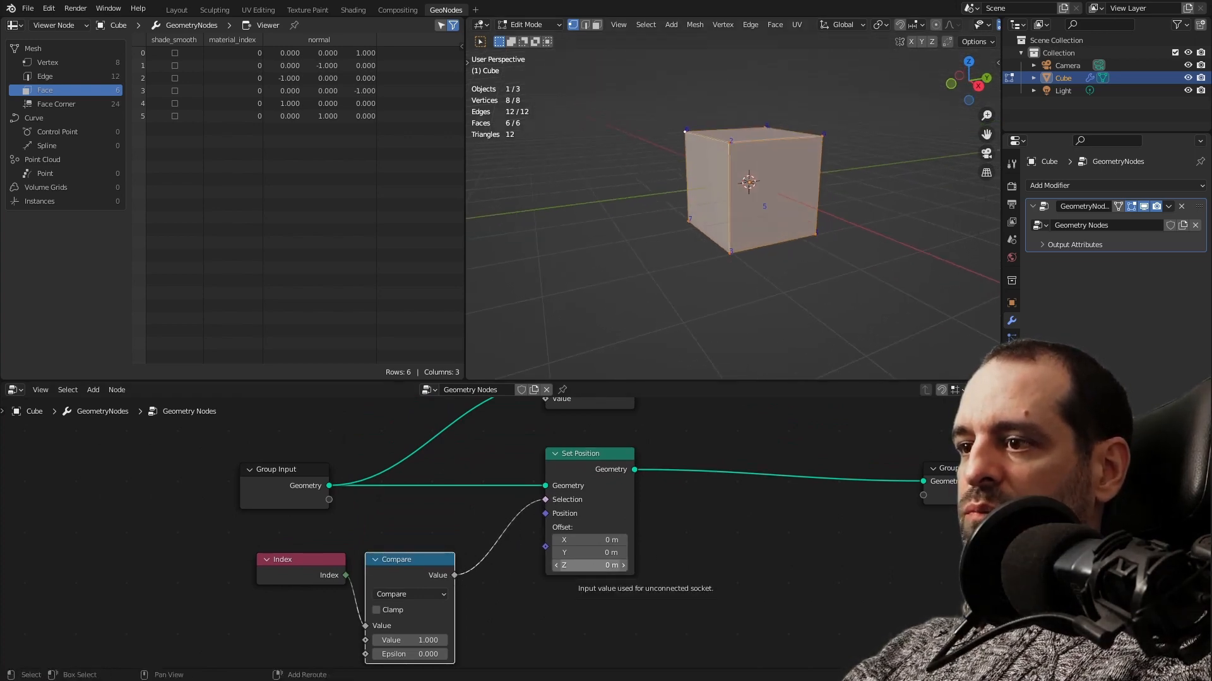
pyautogui.moveTo(587, 569); pyautogui.dragTo(637, 570)
pyautogui.moveTo(739, 271); pyautogui.dragTo(814, 248, button='middle')
pyautogui.scroll(-1, 340, 554)
pyautogui.moveTo(339, 554); pyautogui.dragTo(377, 554)
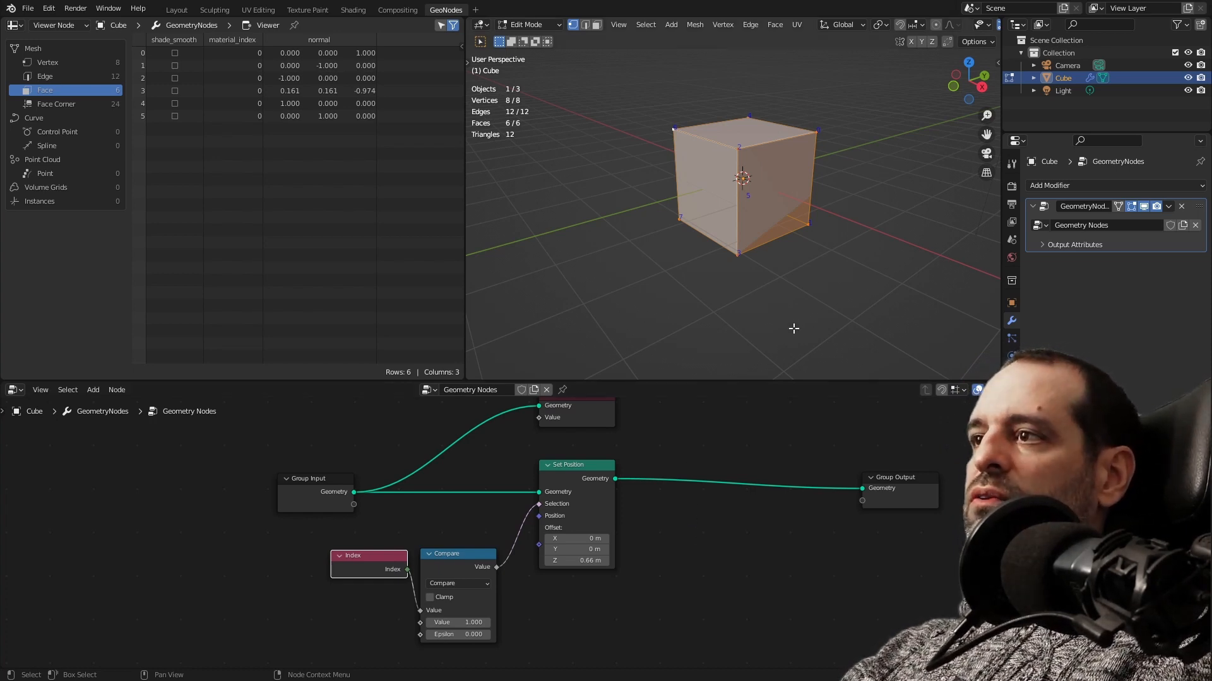
# Examine the cube from several sides, comparing the displaced vertex with the original mesh and its index labels.
pyautogui.moveTo(793, 330); pyautogui.dragTo(698, 289, button='middle')
pyautogui.scroll(1, 580, 546)
pyautogui.scroll(1, 563, 524)
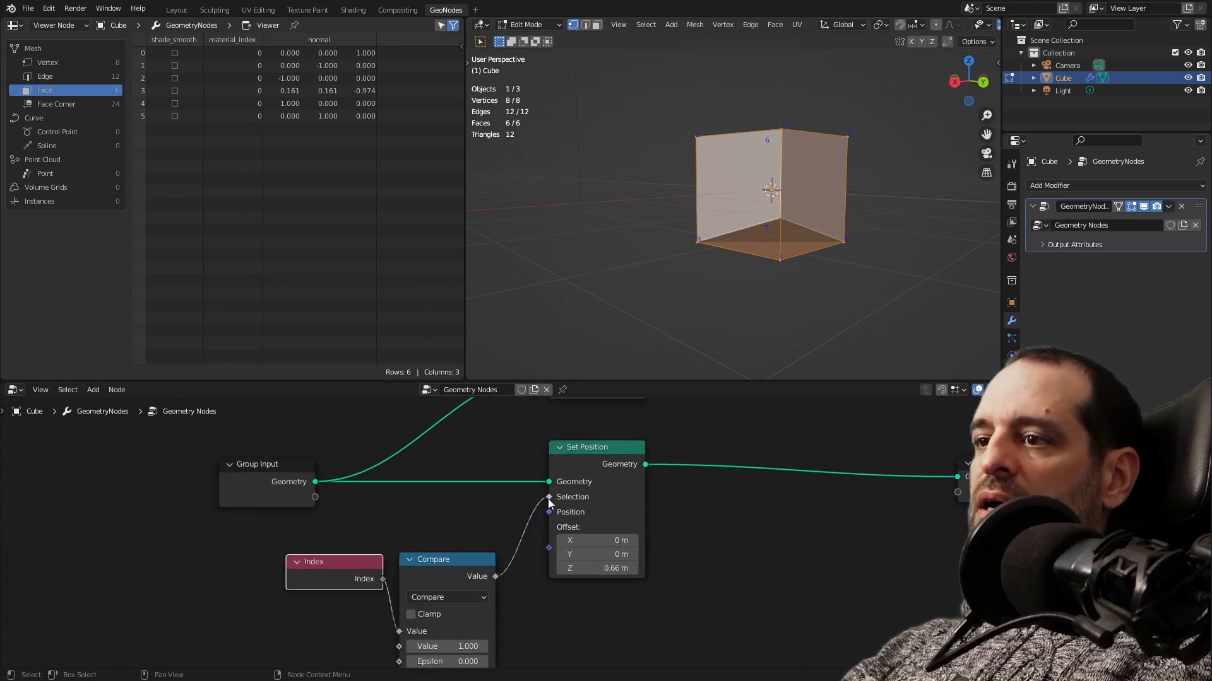
pyautogui.moveTo(793, 242)
pyautogui.mouseDown(button='middle')
pyautogui.moveTo(814, 238)
pyautogui.moveTo(790, 254)
pyautogui.mouseUp(button='middle')
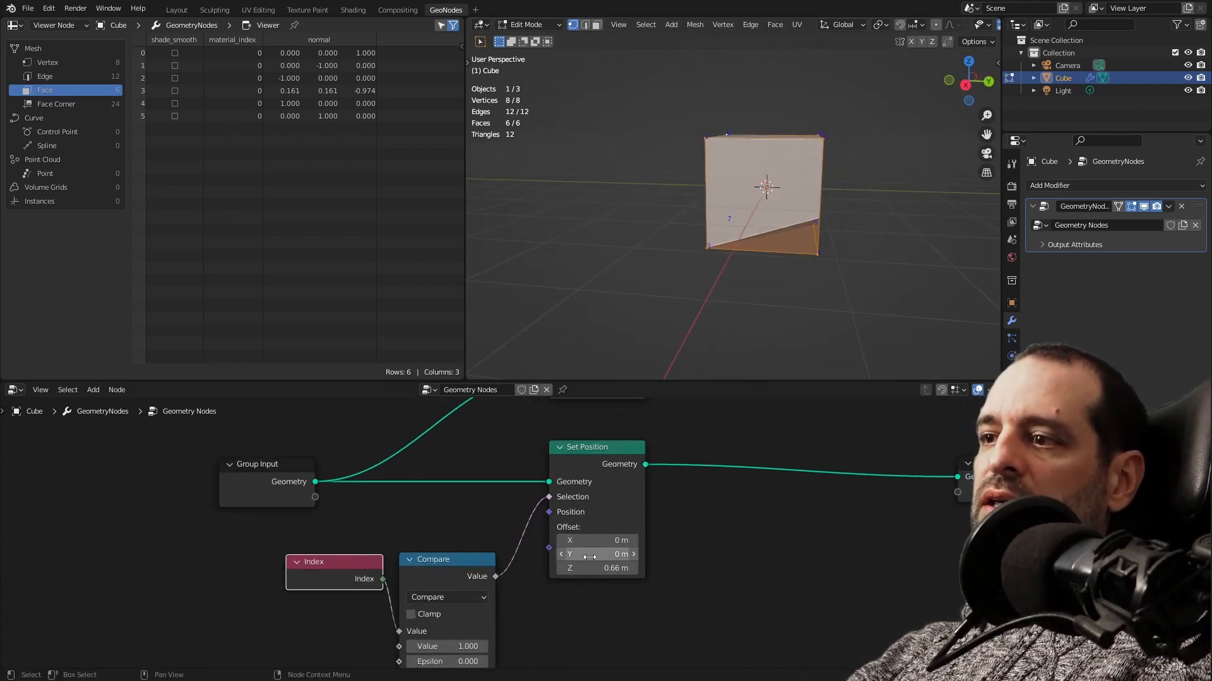
pyautogui.moveTo(782, 299); pyautogui.dragTo(811, 244, button='middle')
pyautogui.moveTo(842, 283); pyautogui.dragTo(822, 278, button='middle')
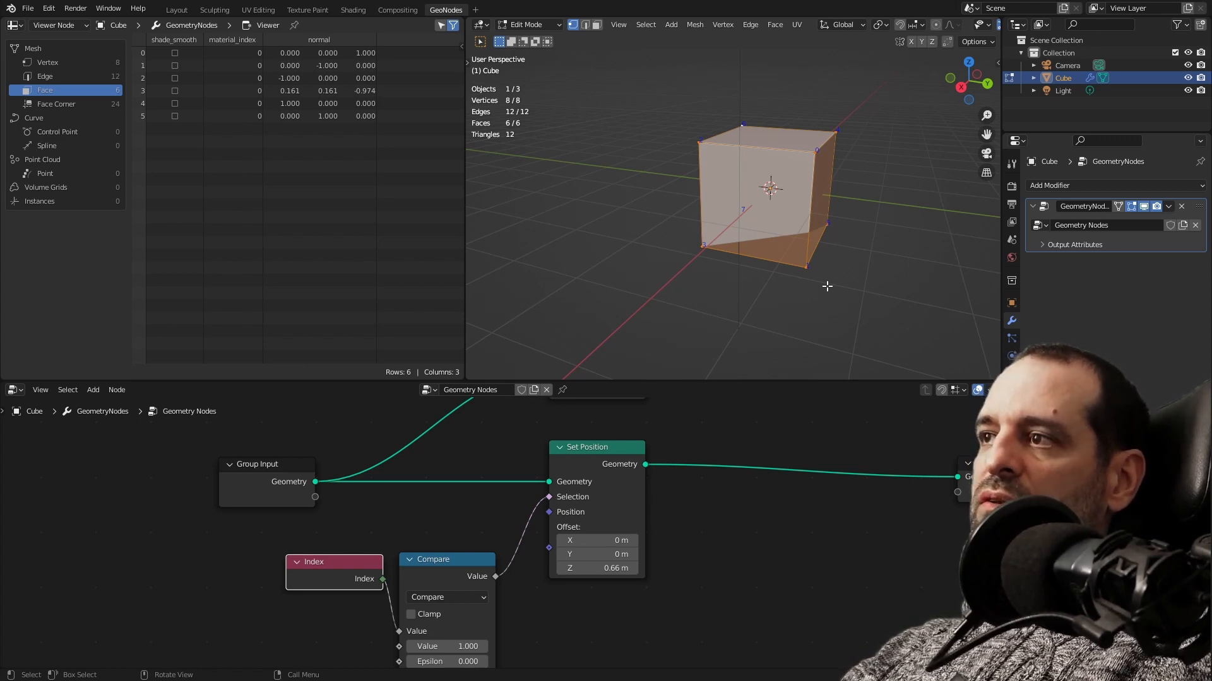
pyautogui.moveTo(717, 360); pyautogui.dragTo(743, 85, button='middle')
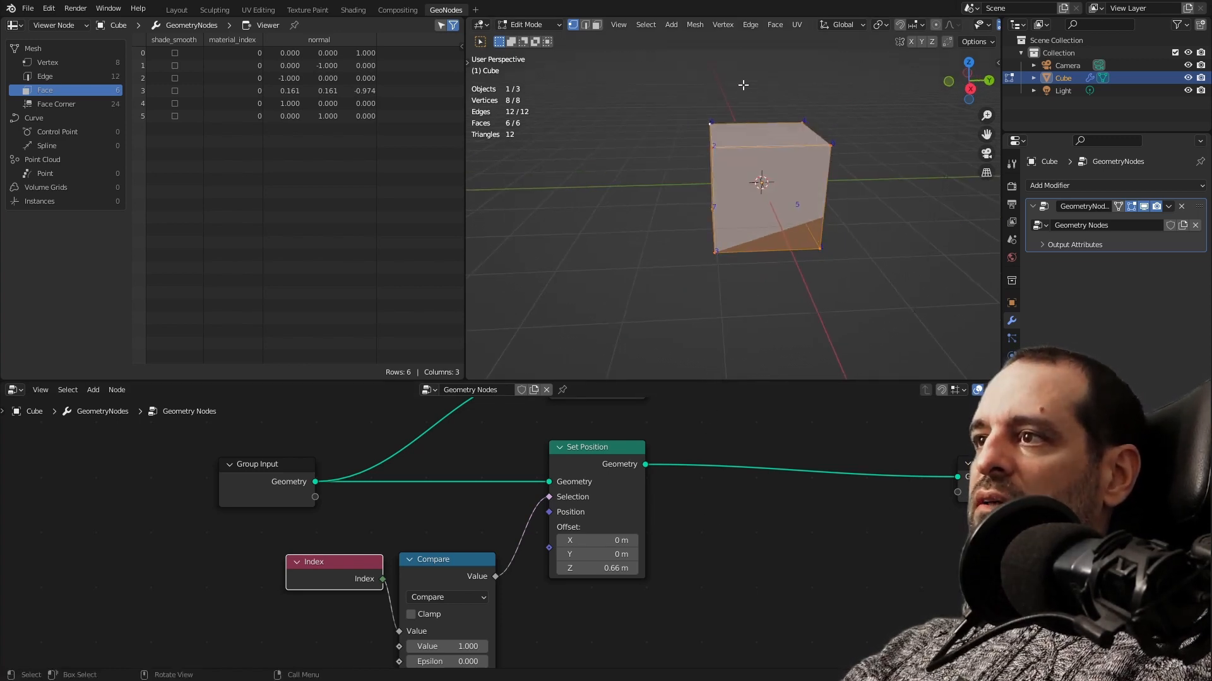
pyautogui.moveTo(796, 127); pyautogui.dragTo(739, 129, button='middle')
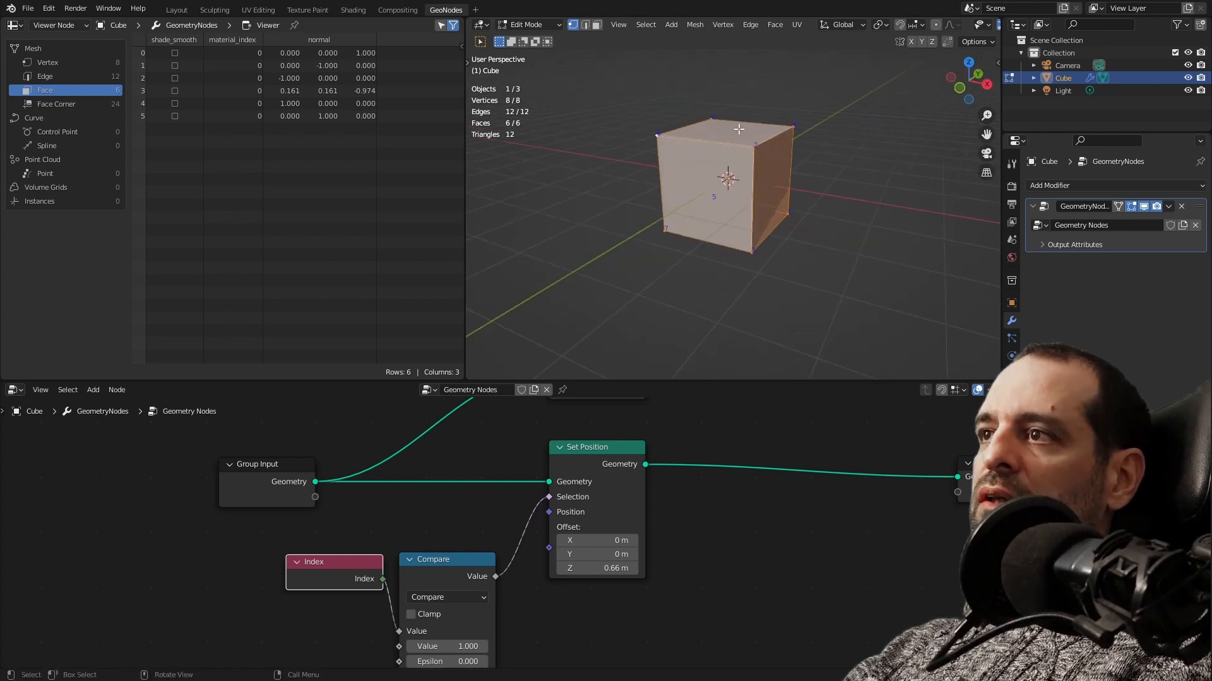
pyautogui.moveTo(731, 148); pyautogui.dragTo(704, 183, button='middle')
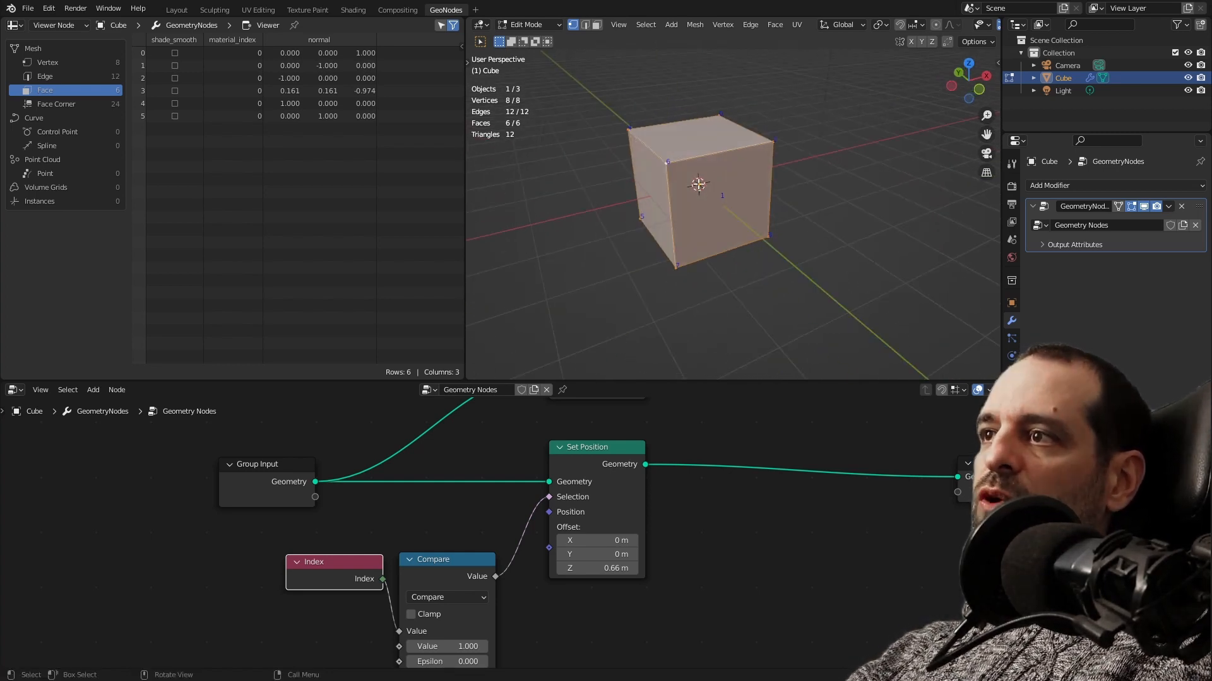
pyautogui.moveTo(697, 184); pyautogui.dragTo(711, 154, button='middle')
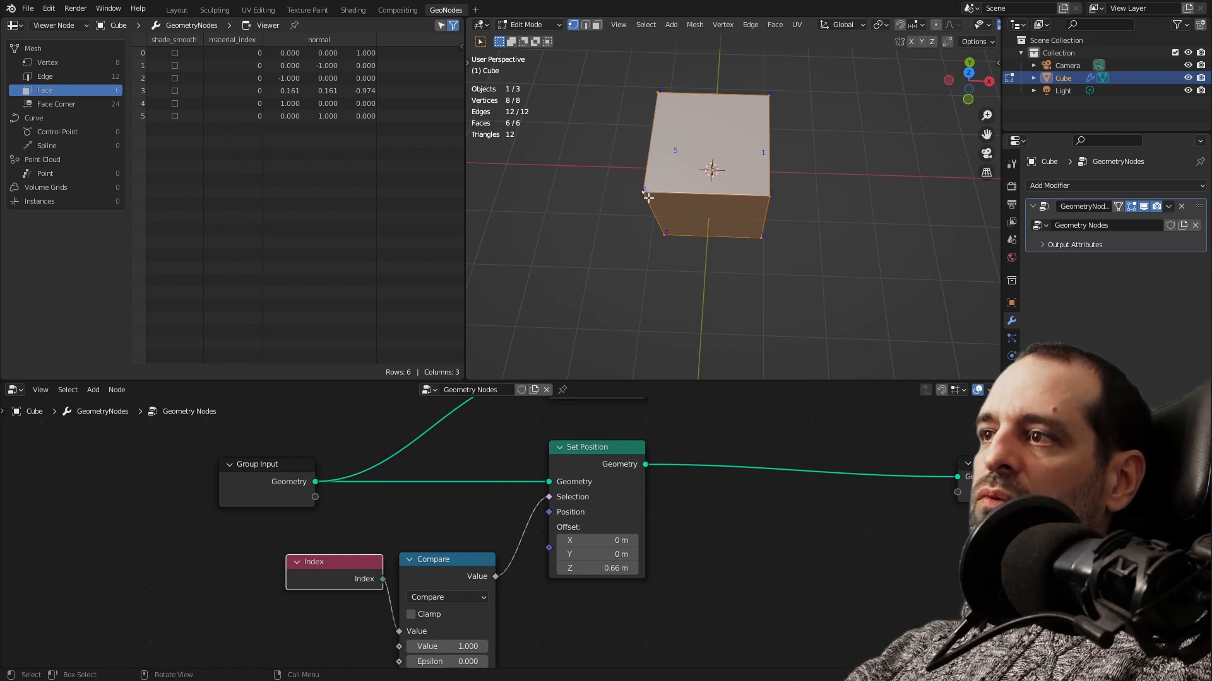
pyautogui.moveTo(677, 238); pyautogui.dragTo(796, 82, button='middle')
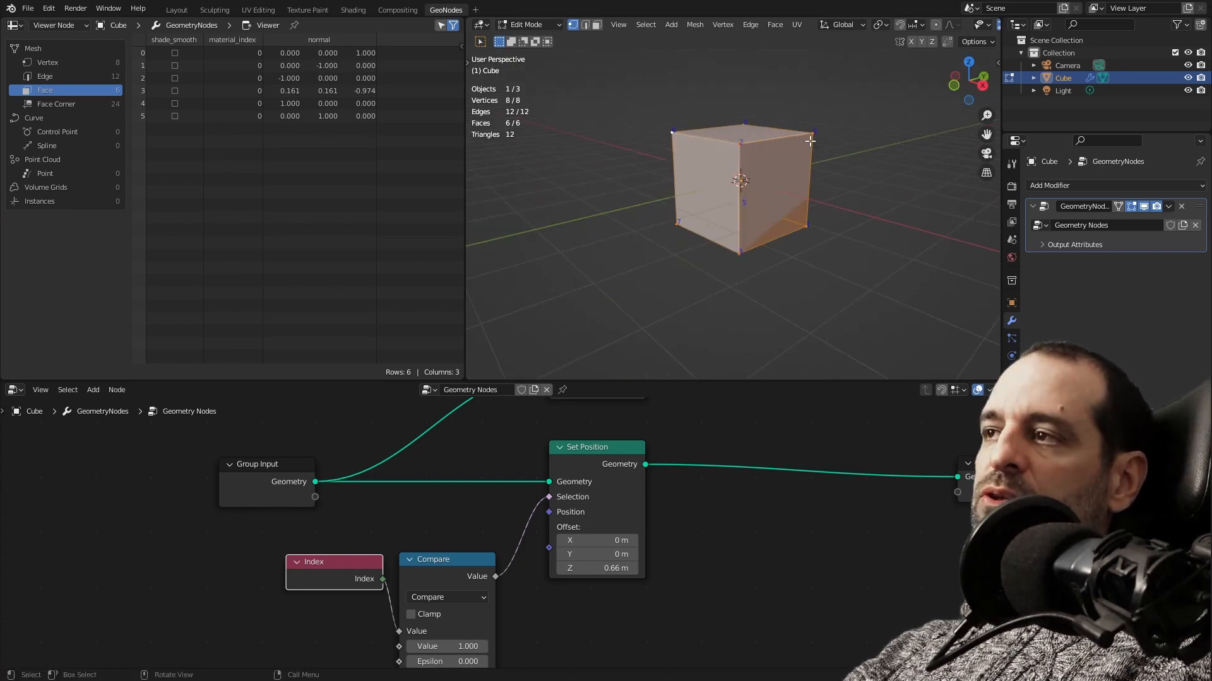
pyautogui.moveTo(785, 136); pyautogui.dragTo(827, 141, button='middle')
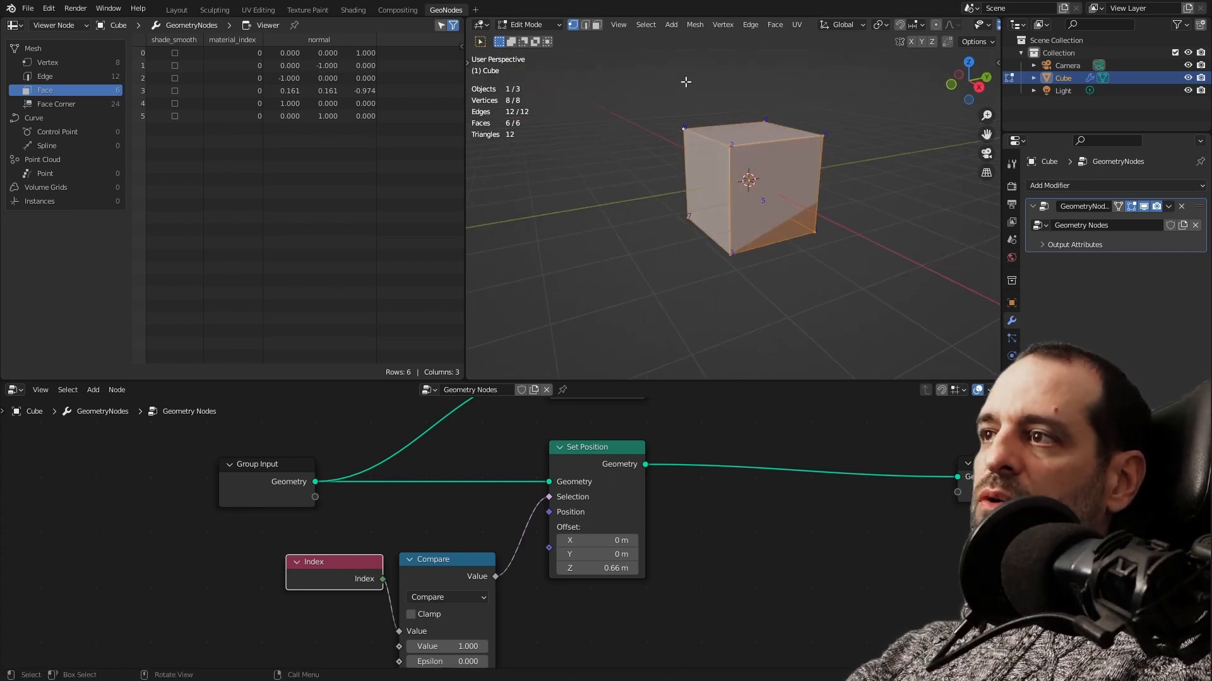
pyautogui.moveTo(662, 116); pyautogui.dragTo(773, 146, button='middle')
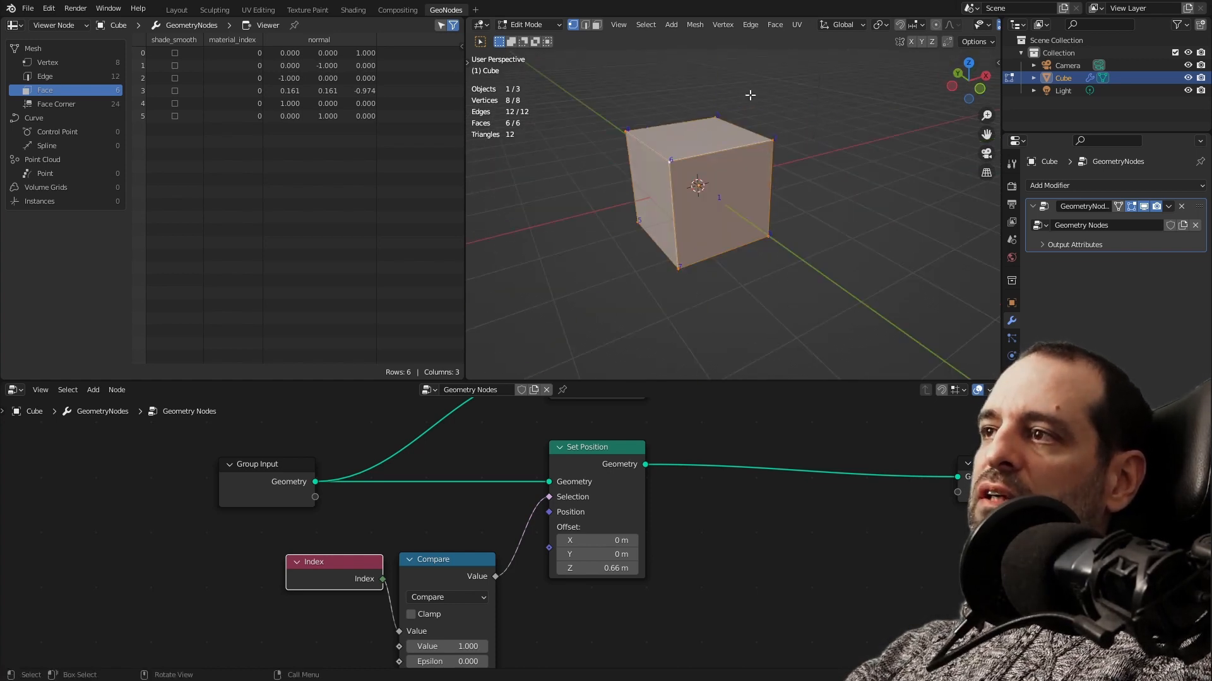
pyautogui.moveTo(686, 137); pyautogui.dragTo(643, 101, button='middle')
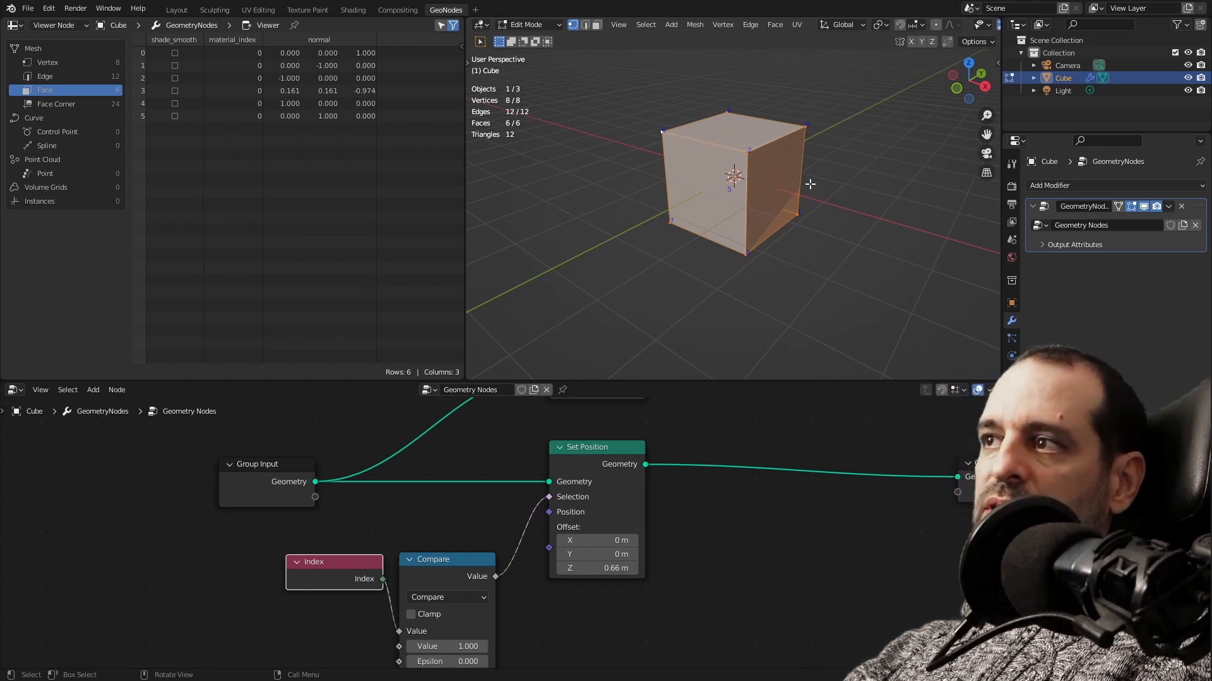
# Remove the Set Position, Compare and Index nodes, leaving the Group Input geometry linked directly to the Group Output.
pyautogui.scroll(-3, 836, 87)
pyautogui.scroll(5, 839, 89)
pyautogui.moveTo(840, 91); pyautogui.dragTo(793, 201, button='middle')
pyautogui.scroll(-3, 845, 94)
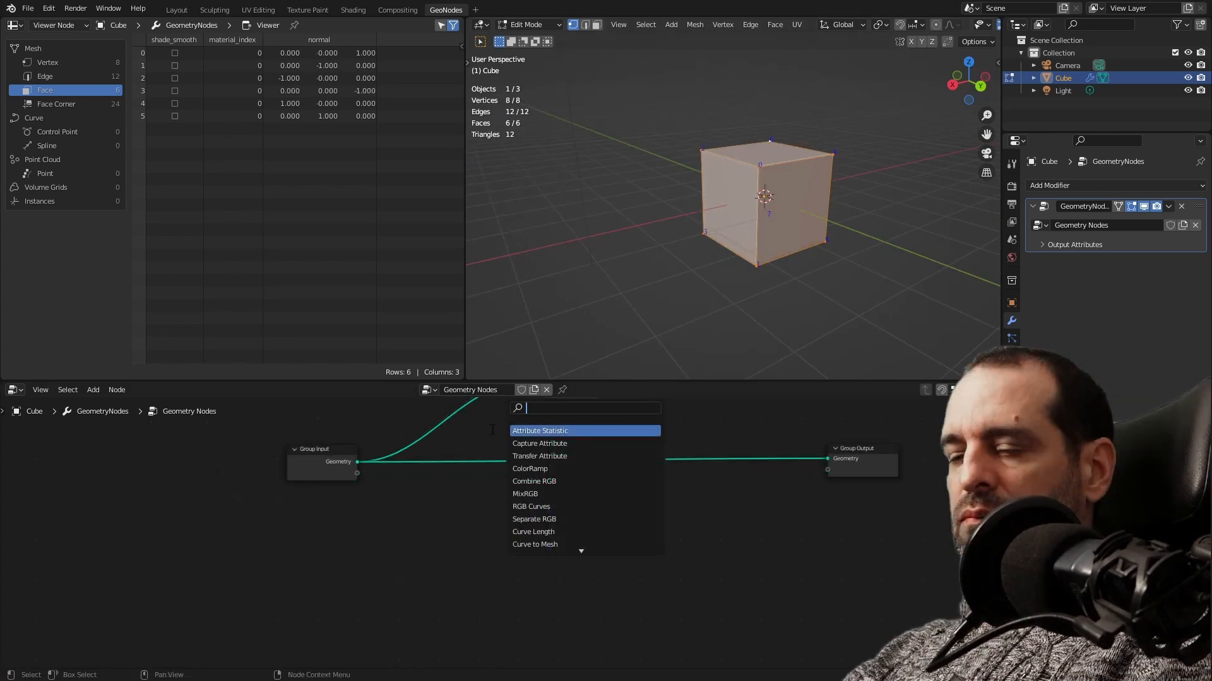
pyautogui.press('Escape')
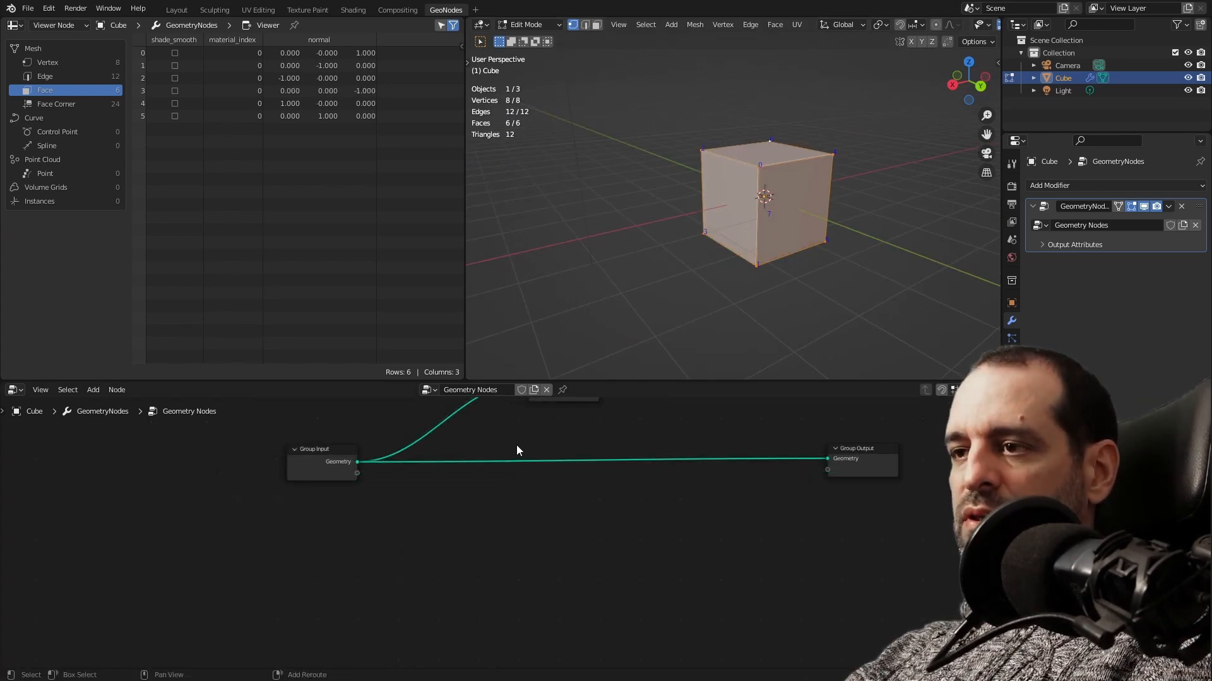
# Insert a Transform node into the link between Group Input and Group Output and arrange the nodes.
pyautogui.hotkey('shift', 'a')
pyautogui.click(517, 449)
pyautogui.rightClick(519, 443)
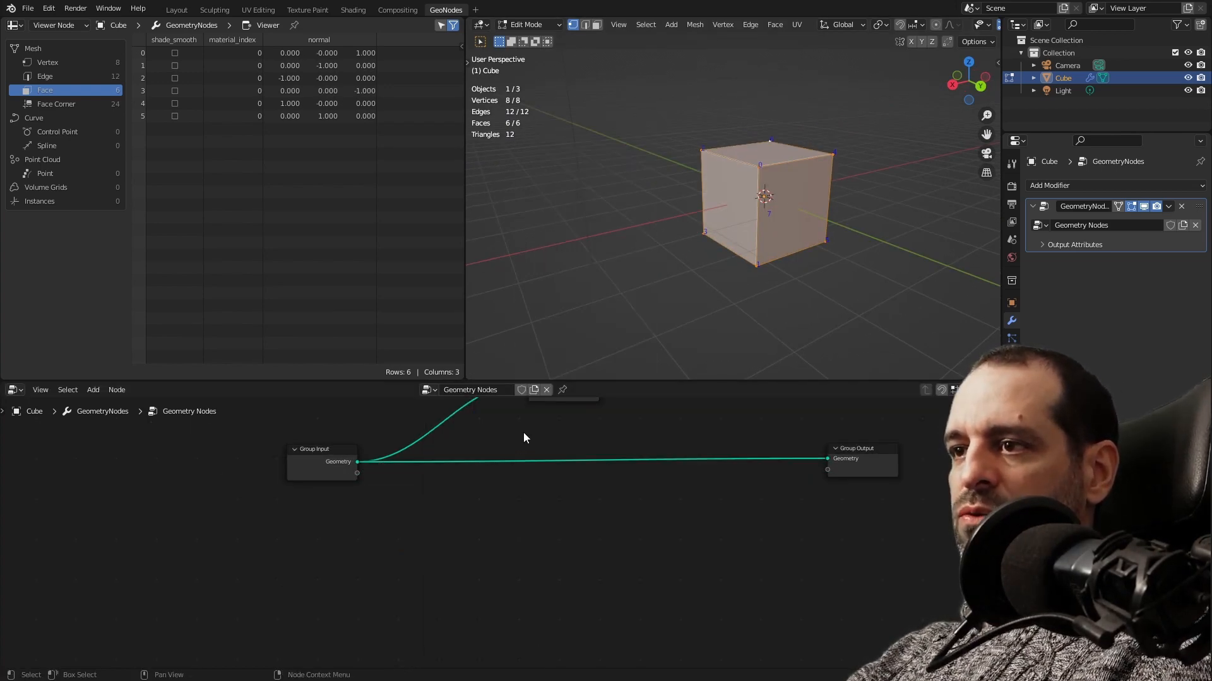
pyautogui.hotkey('shift', 'a')
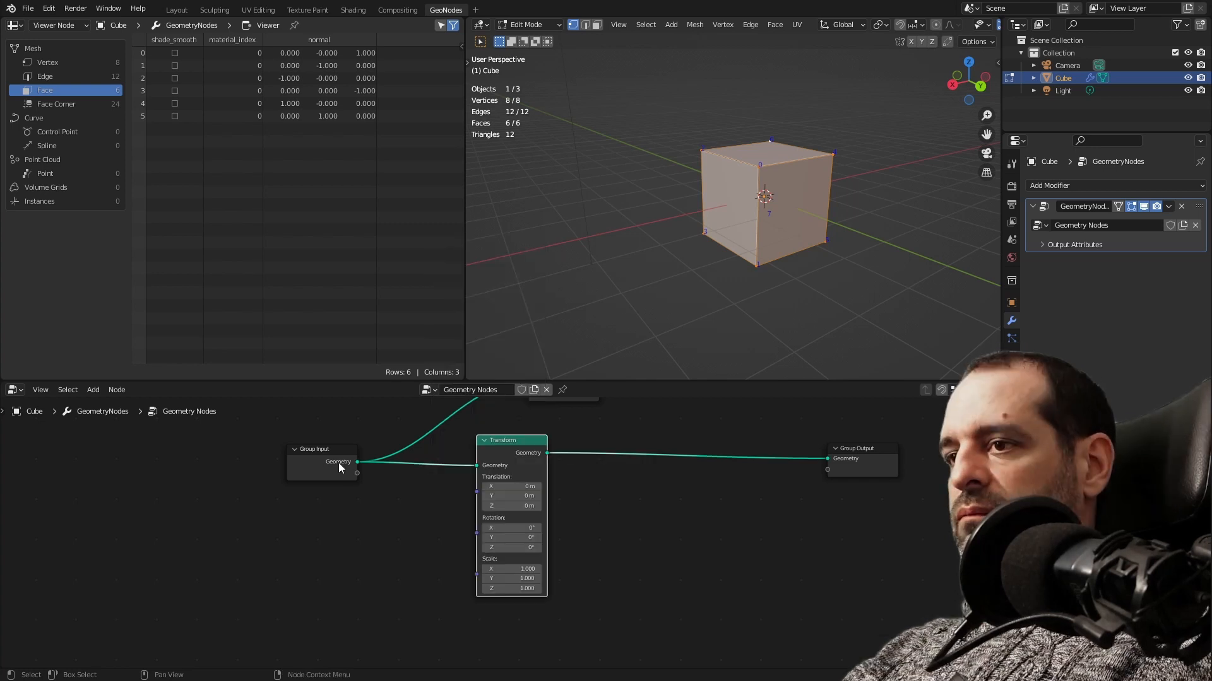
pyautogui.moveTo(339, 462); pyautogui.dragTo(324, 467)
pyautogui.moveTo(487, 463); pyautogui.dragTo(455, 480, button='middle')
pyautogui.moveTo(487, 471); pyautogui.dragTo(464, 474)
# Duplicate the Transform node into the link before Group Output and delete the Viewer node.
pyautogui.hotkey('shift', 'd')
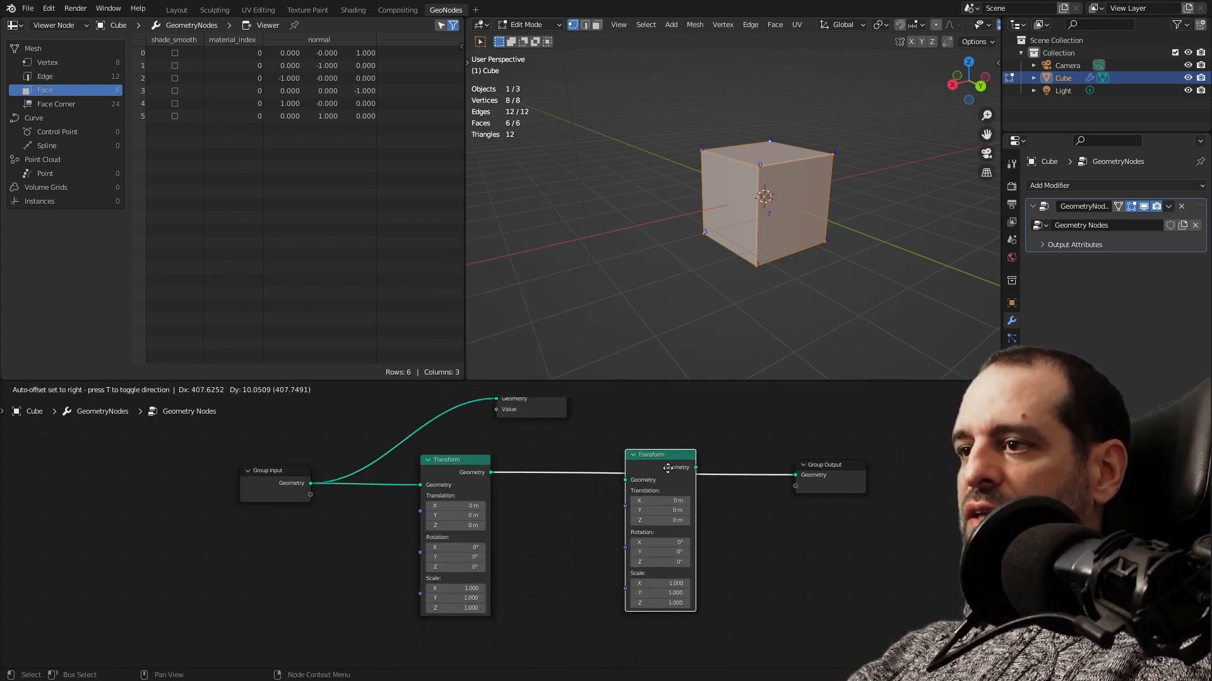
pyautogui.click(684, 467)
pyautogui.moveTo(540, 468); pyautogui.dragTo(544, 504, button='middle')
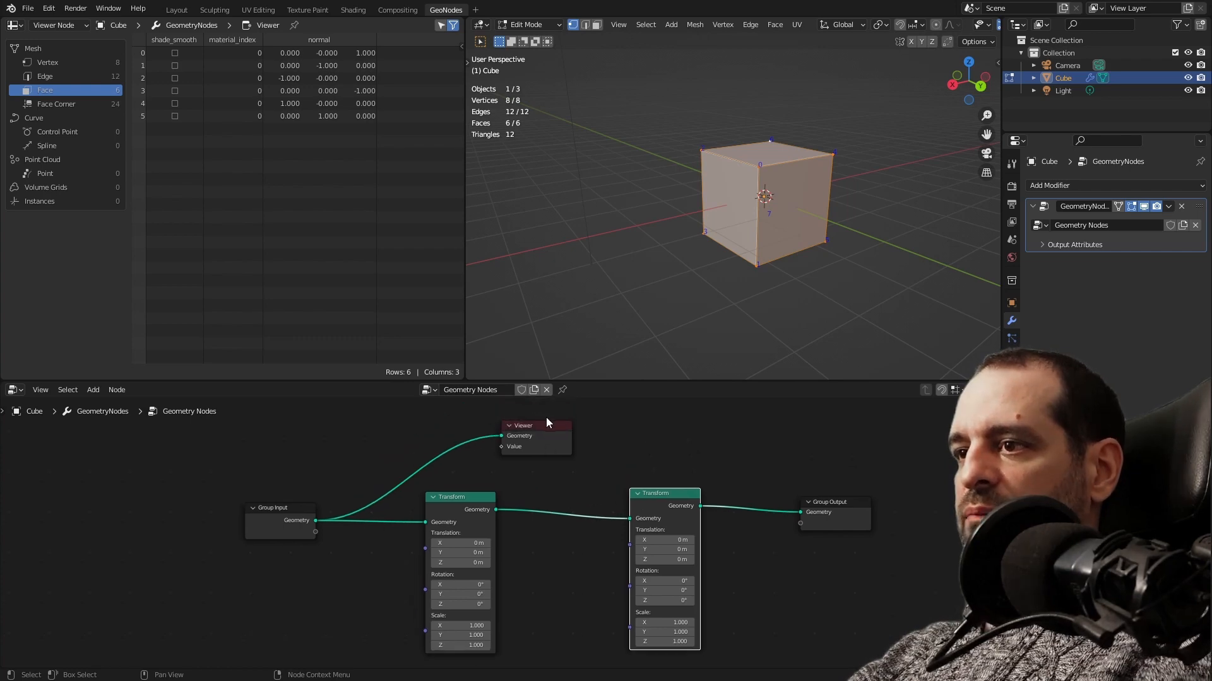
pyautogui.click(548, 419)
pyautogui.press('x')
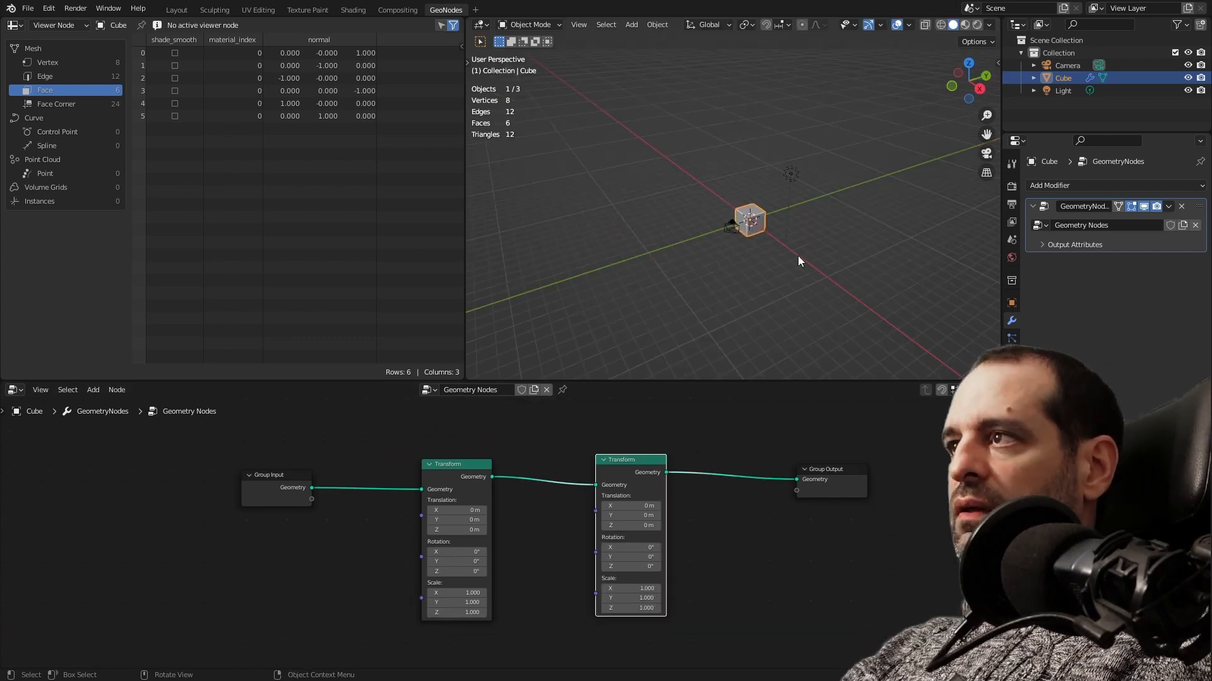
# Set the first Transform node's X translation to 5 m.
pyautogui.scroll(5, 797, 260)
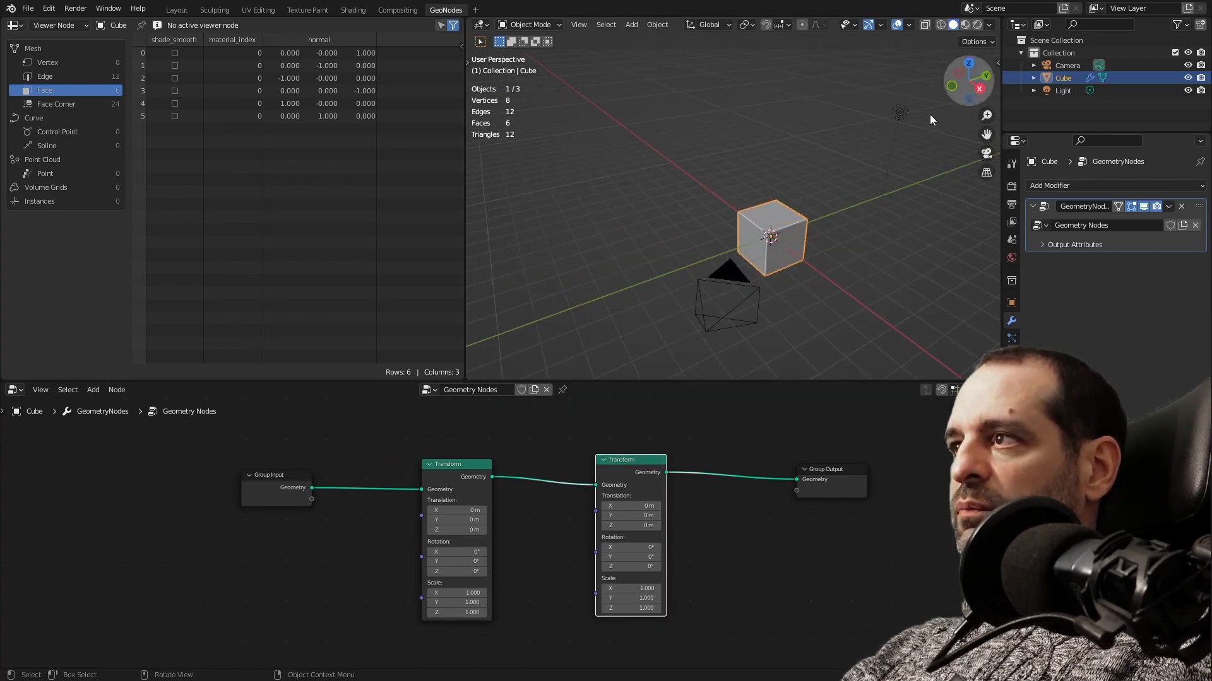
pyautogui.moveTo(930, 120); pyautogui.dragTo(756, 254, button='middle')
pyautogui.scroll(3, 787, 251)
pyautogui.scroll(3, 505, 490)
pyautogui.moveTo(445, 505); pyautogui.dragTo(452, 503)
pyautogui.write('5')
pyautogui.press('Return')
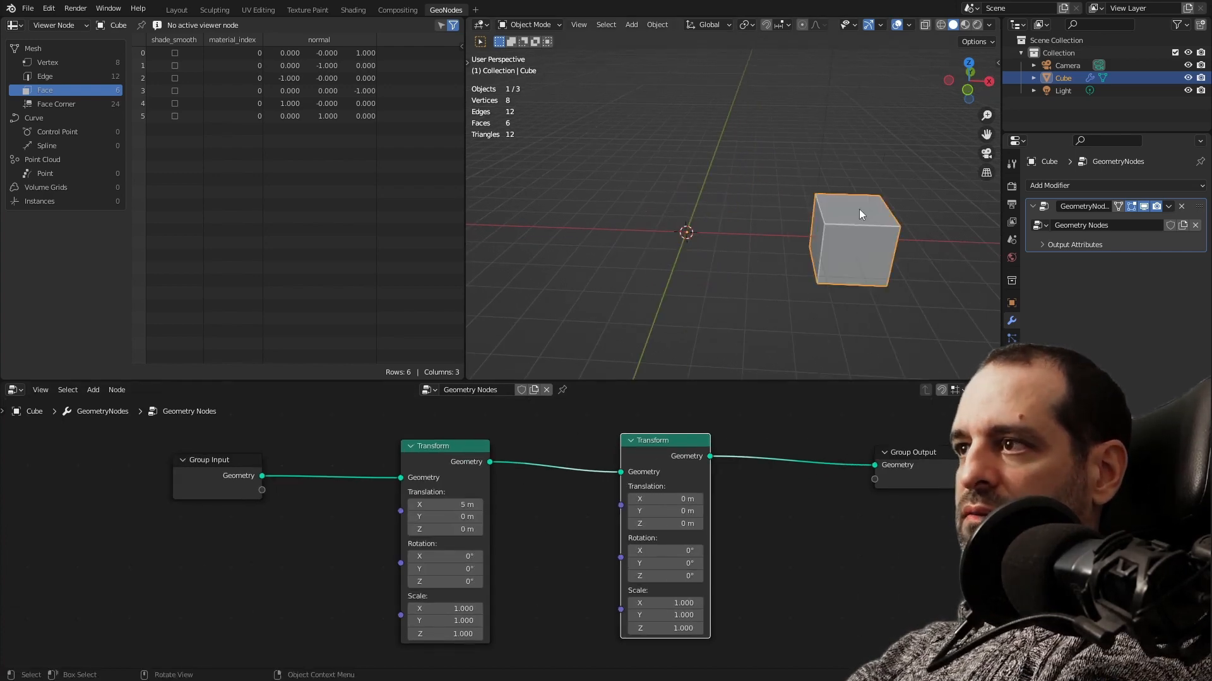
# Try a Z rotation of 6.2° on the second Transform node, and undo it.
pyautogui.moveTo(497, 500); pyautogui.dragTo(469, 488, button='middle')
pyautogui.moveTo(429, 569); pyautogui.dragTo(505, 577)
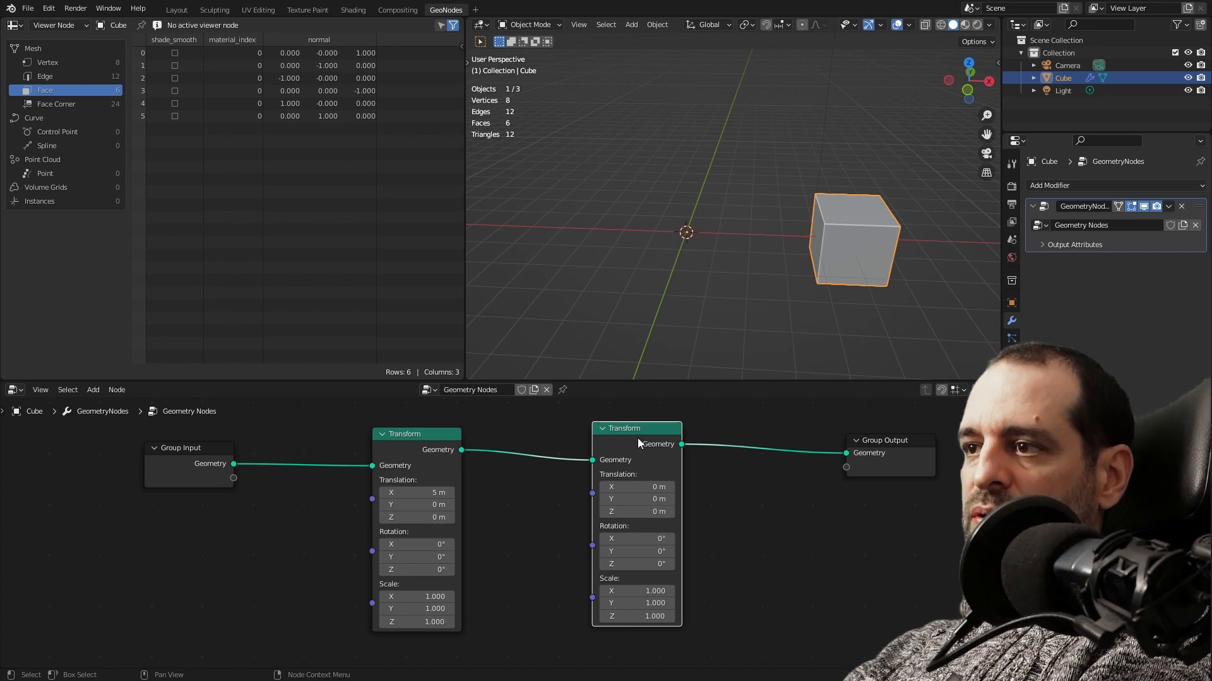
pyautogui.moveTo(641, 441); pyautogui.dragTo(621, 445)
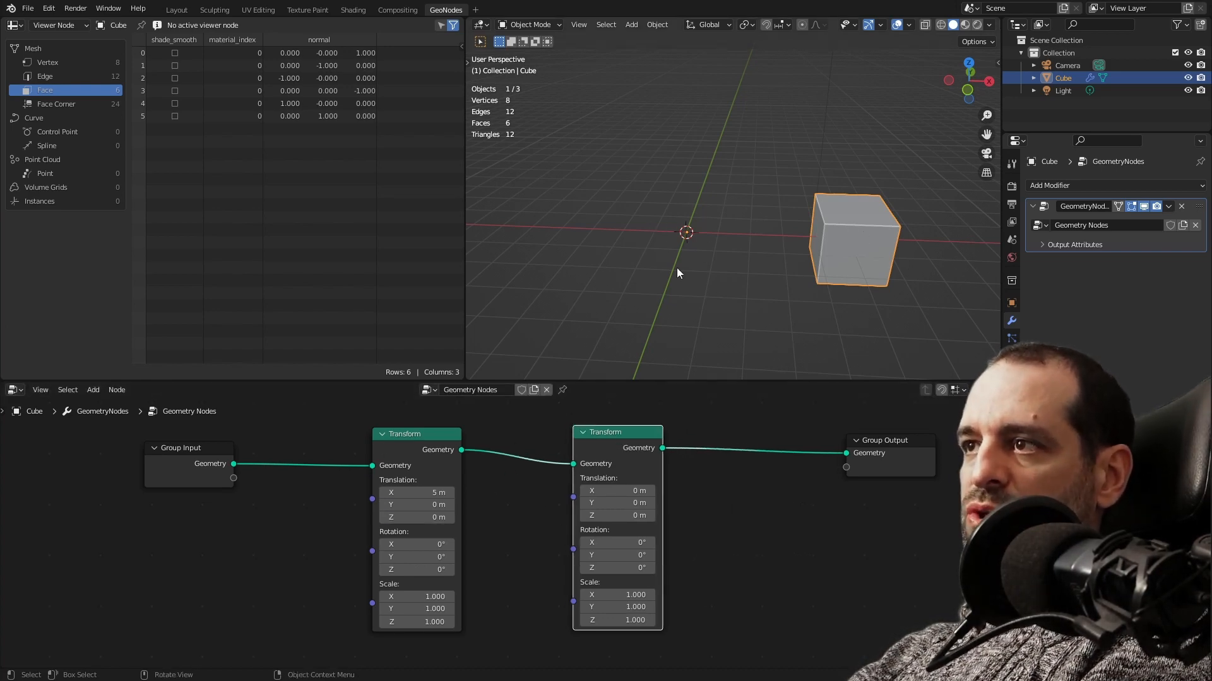
pyautogui.moveTo(622, 568)
pyautogui.mouseDown()
pyautogui.moveTo(703, 568)
pyautogui.moveTo(589, 568)
pyautogui.moveTo(626, 568)
pyautogui.mouseUp()
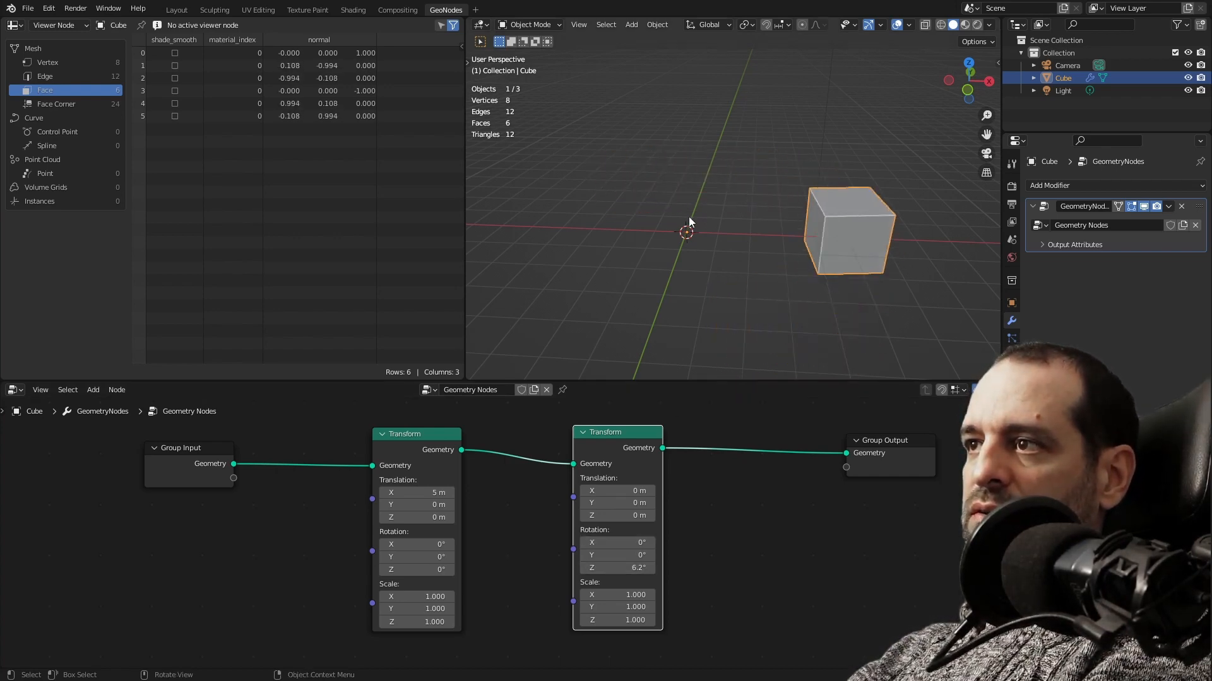
pyautogui.hotkey('ctrl', 'z')
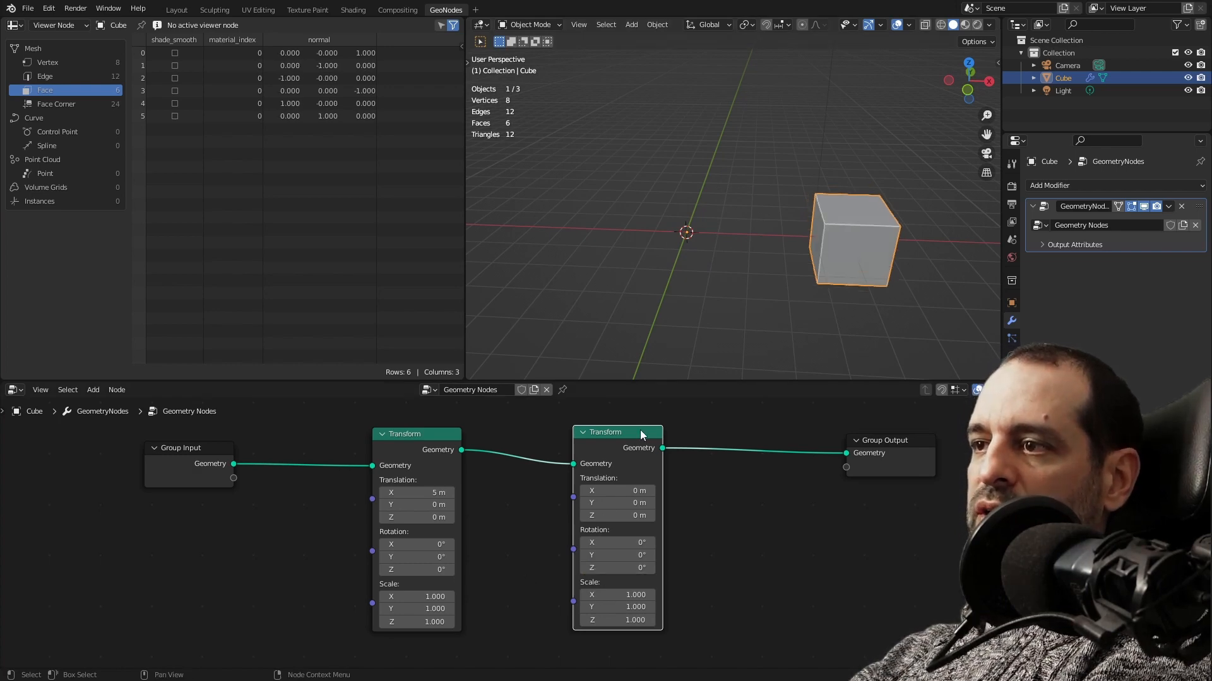
# Space the two Transform nodes further apart in the node tree.
pyautogui.moveTo(641, 435); pyautogui.dragTo(624, 464)
pyautogui.moveTo(428, 447); pyautogui.dragTo(393, 448)
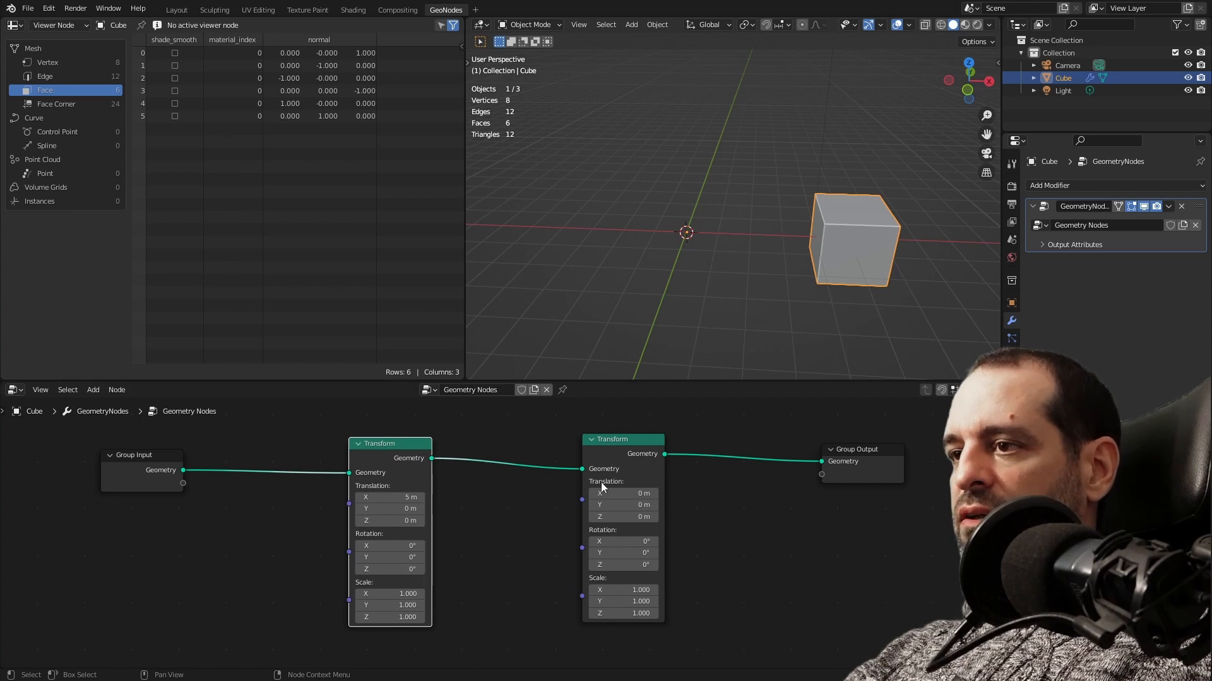
pyautogui.moveTo(684, 469); pyautogui.dragTo(636, 502, button='middle')
pyautogui.moveTo(423, 444); pyautogui.dragTo(460, 454, button='middle')
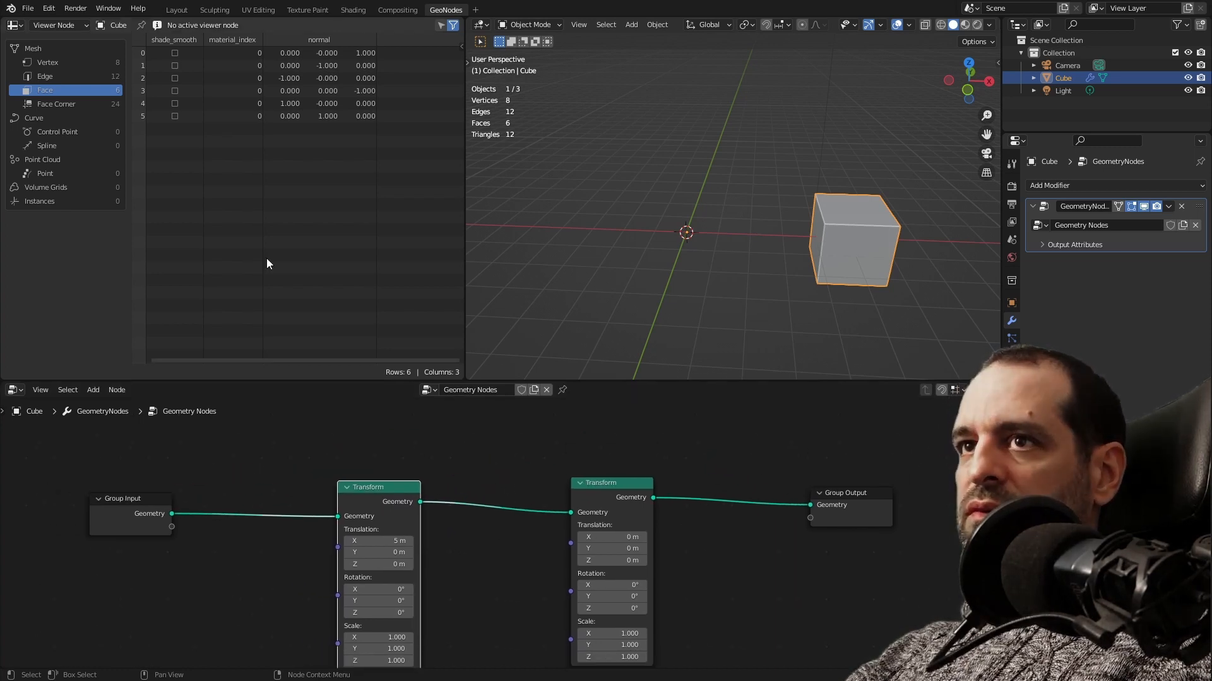
# Show the mesh vertex data in the spreadsheet and attach a Viewer node, placed above the link, to the Group Input geometry.
pyautogui.click(52, 64)
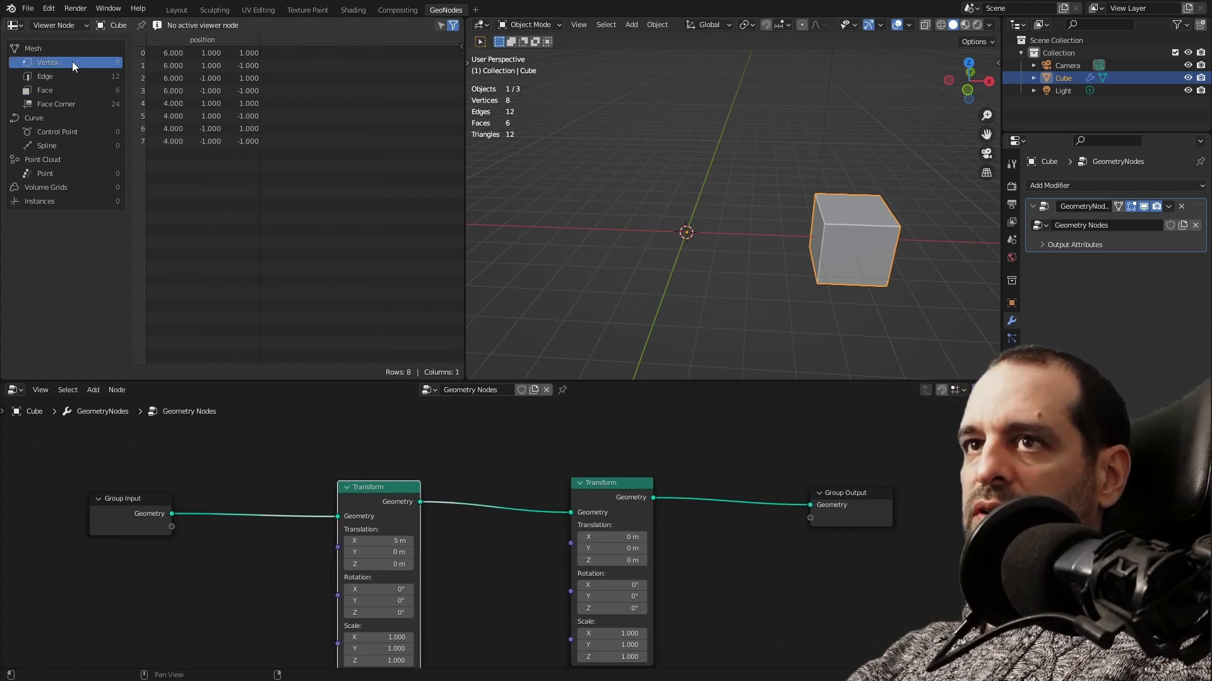
pyautogui.moveTo(259, 482); pyautogui.dragTo(351, 461, button='middle')
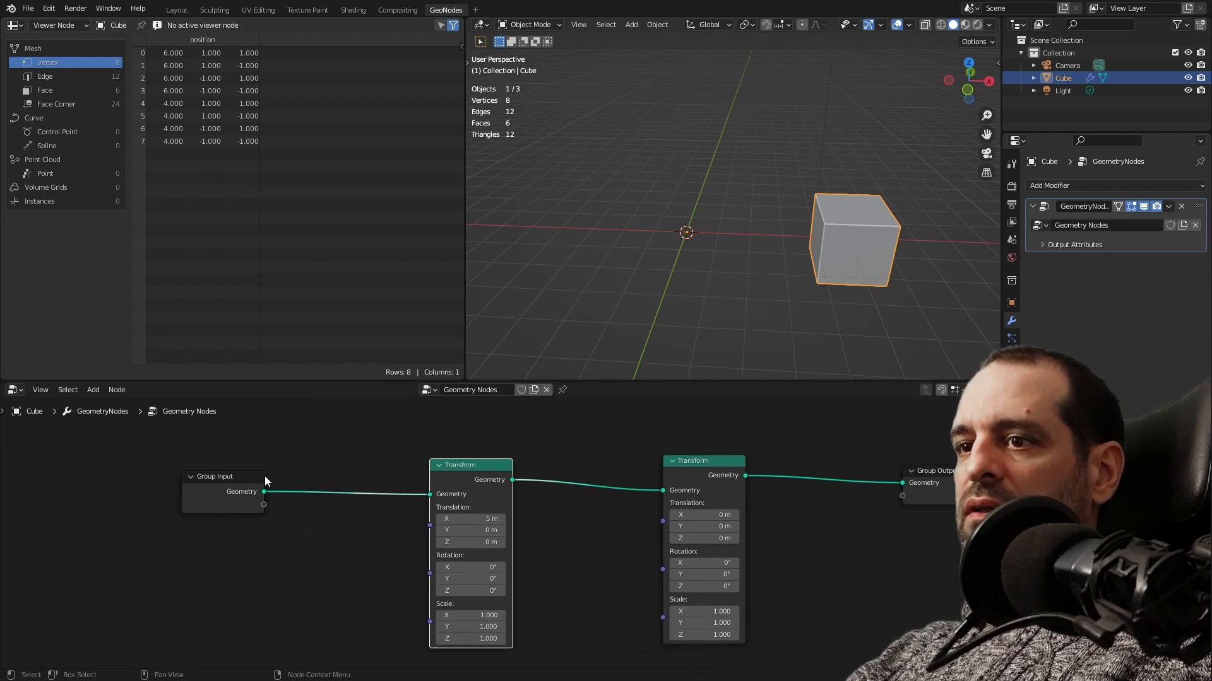
pyautogui.keyDown('ctrl'); pyautogui.keyDown('shift'); pyautogui.click(258, 479); pyautogui.keyUp('shift'); pyautogui.keyUp('ctrl')
pyautogui.moveTo(321, 492); pyautogui.dragTo(326, 436)
pyautogui.moveTo(333, 444); pyautogui.dragTo(340, 497, button='middle')
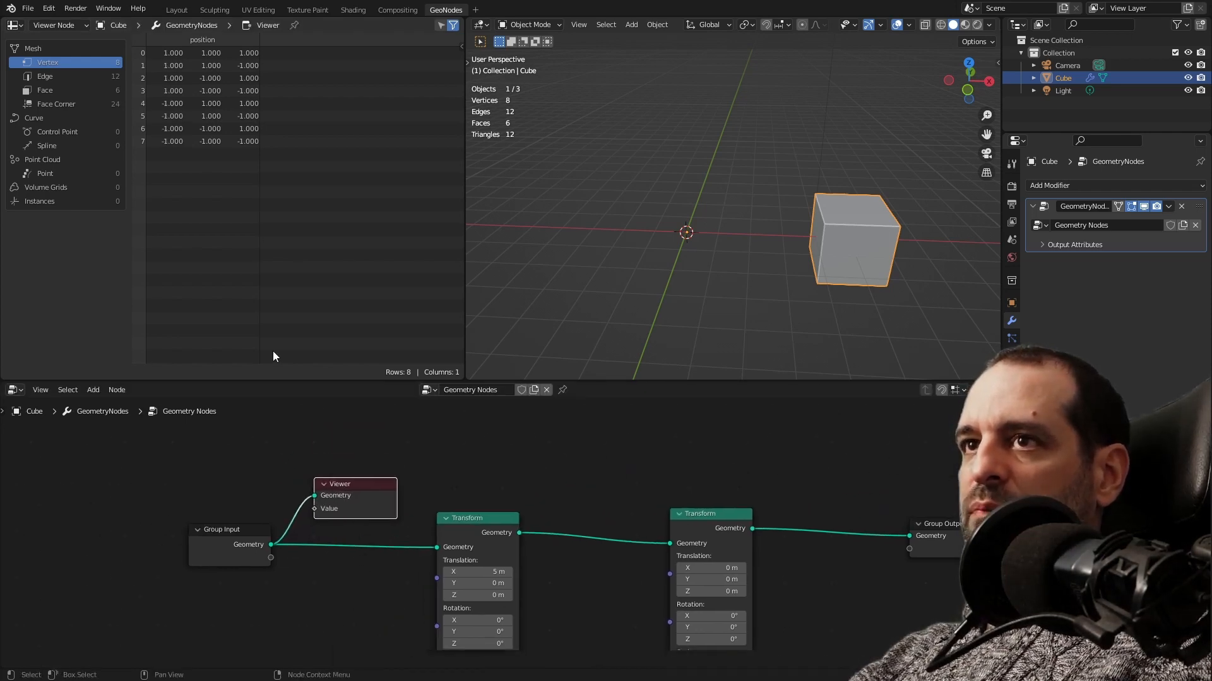
pyautogui.moveTo(425, 489); pyautogui.dragTo(391, 444, button='middle')
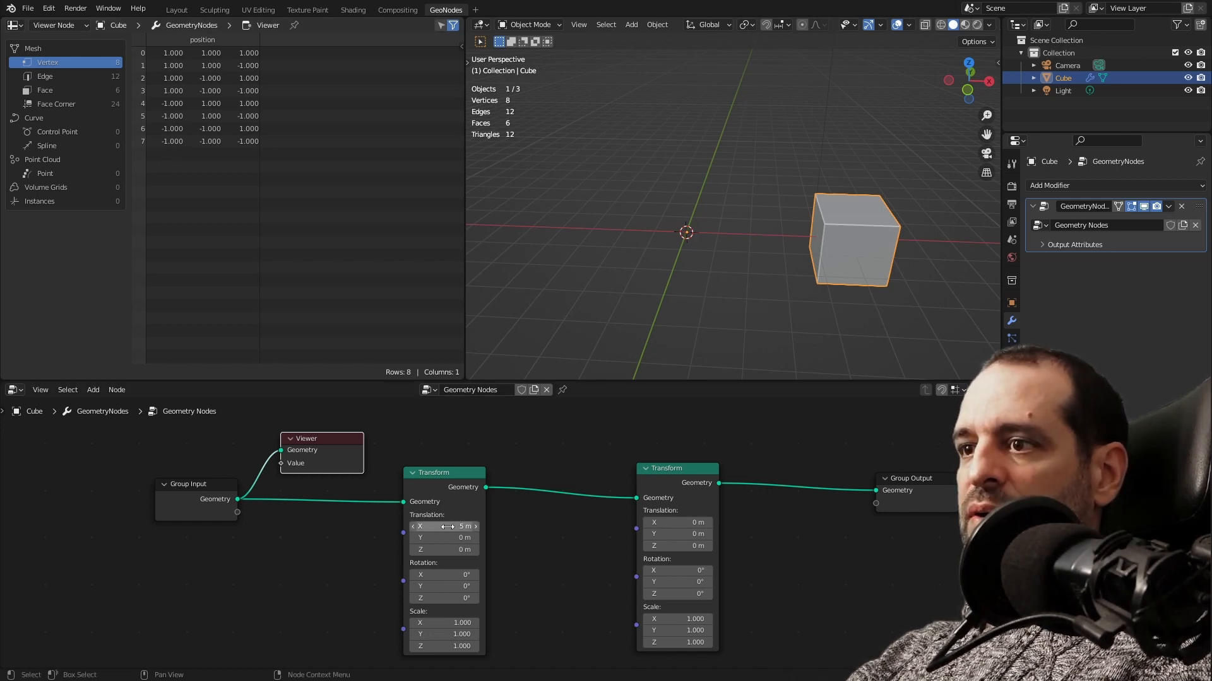
# Connect the Viewer to the first Transform node's output to inspect the translated vertex positions, moving the Viewer above the link.
pyautogui.keyDown('ctrl'); pyautogui.keyDown('shift'); pyautogui.click(460, 486); pyautogui.keyUp('shift'); pyautogui.keyUp('ctrl')
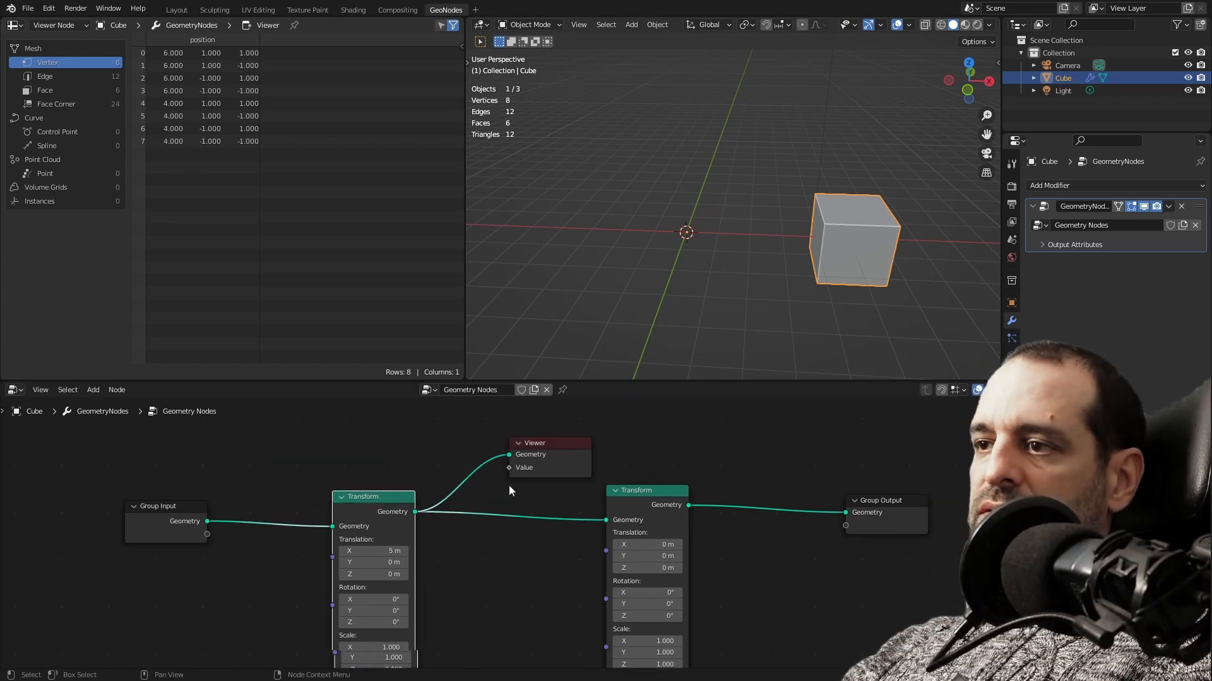
pyautogui.moveTo(549, 454); pyautogui.dragTo(540, 435)
pyautogui.scroll(4, 498, 480)
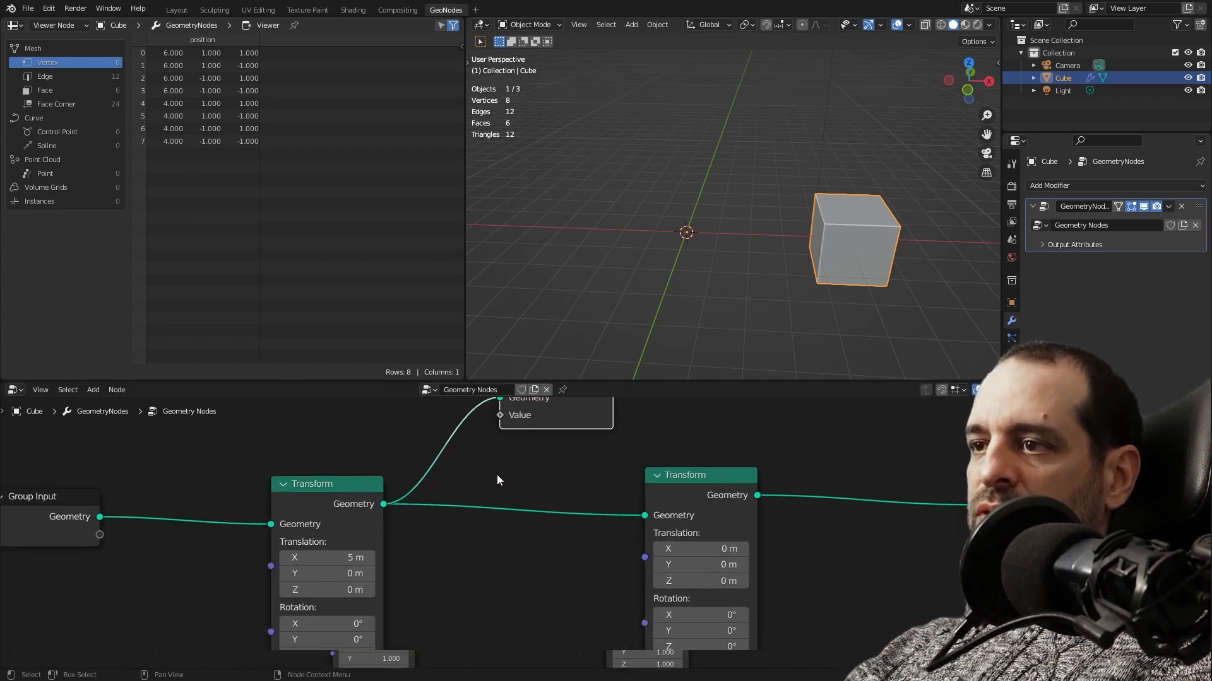
pyautogui.scroll(-1, 497, 479)
pyautogui.scroll(-2, 537, 486)
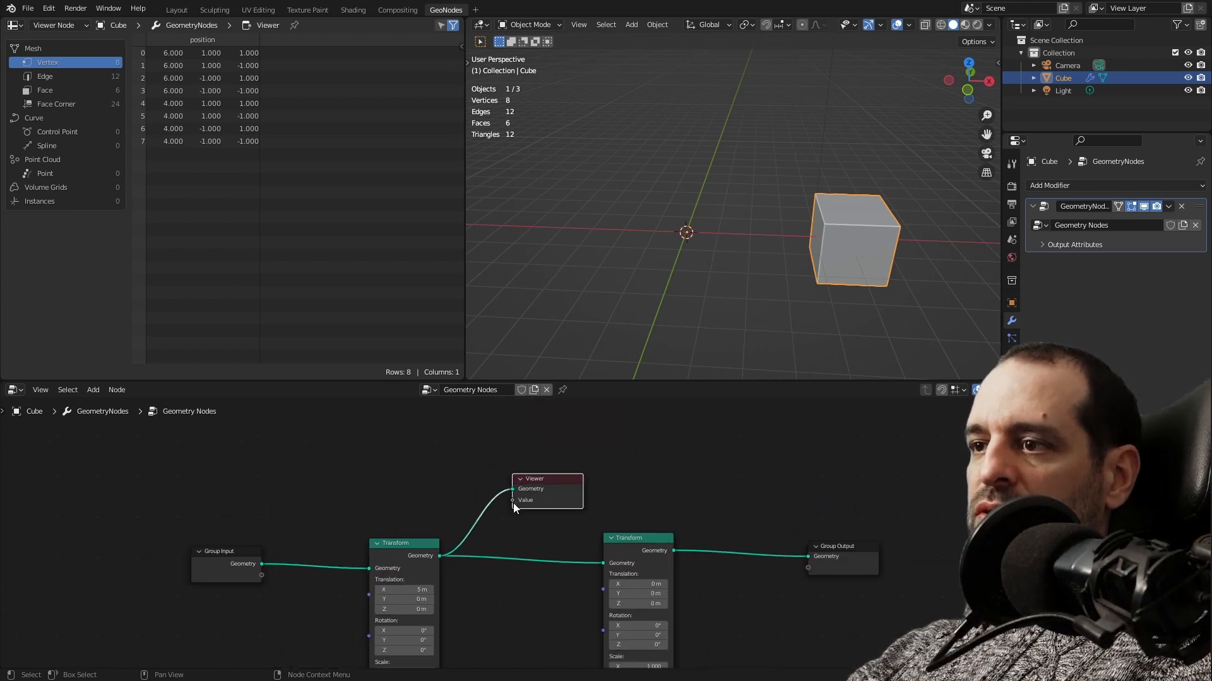
pyautogui.scroll(2, 513, 502)
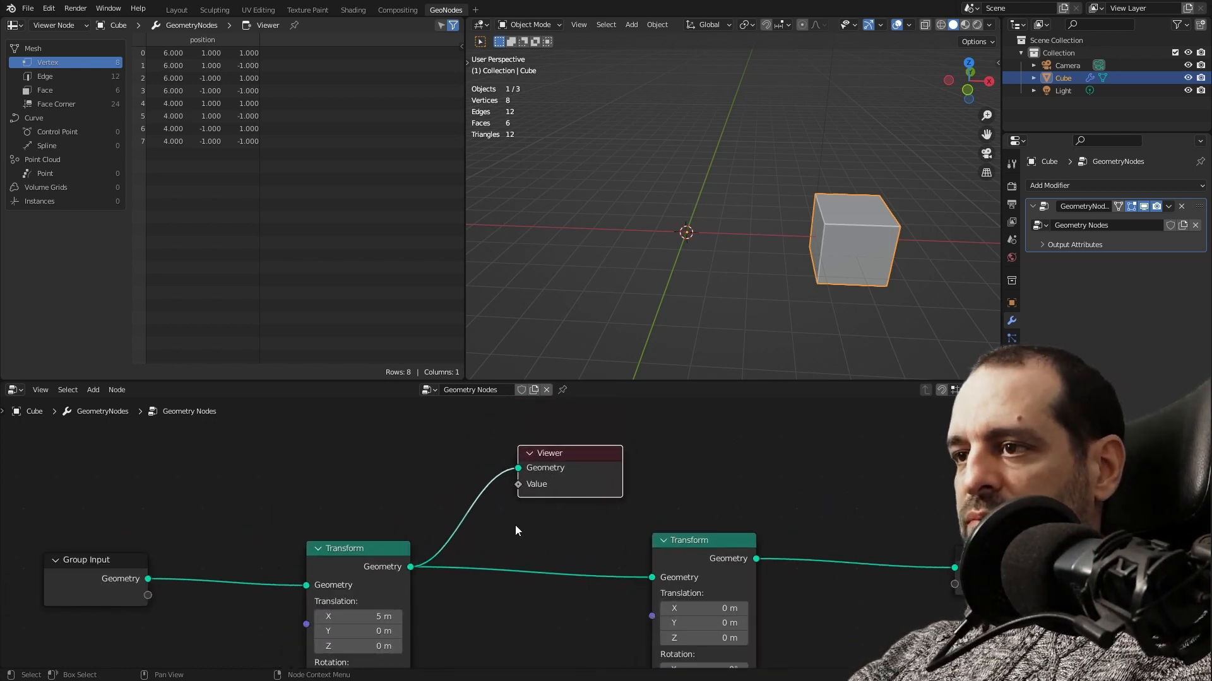
pyautogui.scroll(-2, 515, 530)
pyautogui.moveTo(482, 489); pyautogui.dragTo(453, 487)
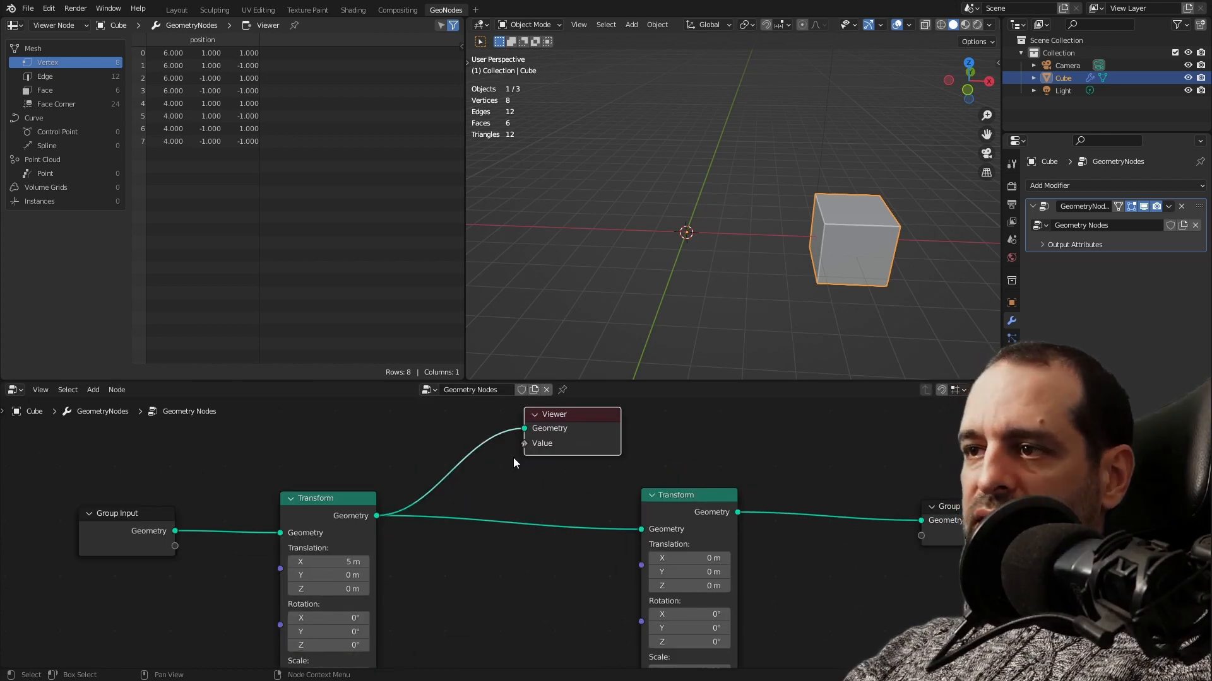
# Delete the Viewer node from the node tree.
pyautogui.moveTo(525, 444); pyautogui.dragTo(481, 517)
pyautogui.press('x')
pyautogui.moveTo(548, 445); pyautogui.dragTo(650, 440, button='middle')
pyautogui.moveTo(575, 482); pyautogui.dragTo(625, 462, button='middle')
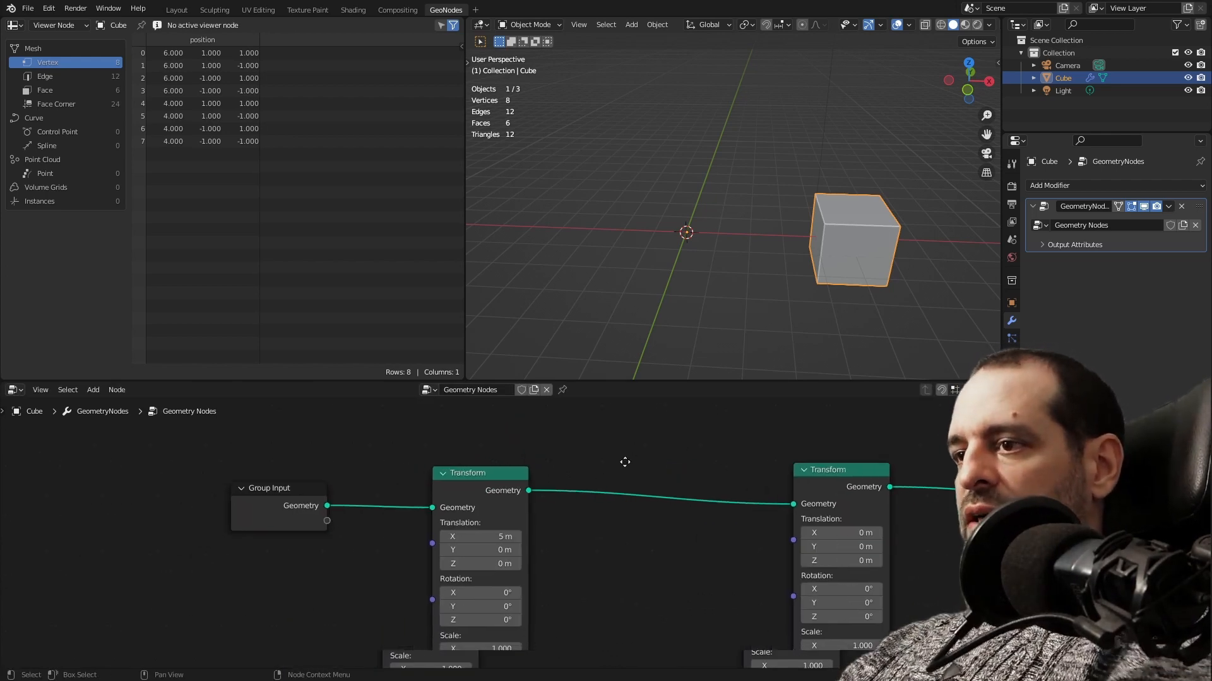
# Widen the gap between the Group Input node and the first Transform node.
pyautogui.scroll(-6, 624, 462)
pyautogui.moveTo(438, 487); pyautogui.dragTo(493, 486, button='middle')
pyautogui.scroll(6, 494, 487)
pyautogui.moveTo(453, 464); pyautogui.dragTo(415, 467)
pyautogui.scroll(2, 442, 472)
pyautogui.moveTo(611, 435)
pyautogui.mouseDown()
pyautogui.moveTo(601, 432)
pyautogui.moveTo(613, 433)
pyautogui.mouseUp()
pyautogui.moveTo(613, 433); pyautogui.dragTo(338, 449, button='middle')
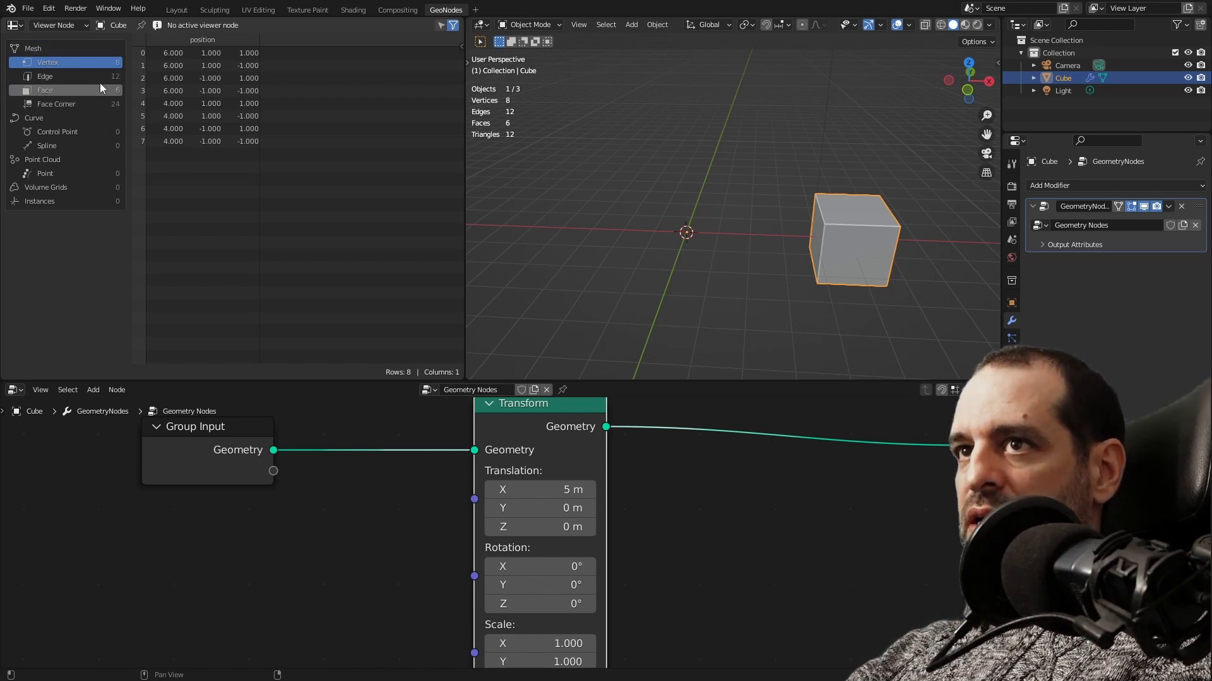
pyautogui.scroll(-2, 300, 475)
pyautogui.moveTo(300, 474); pyautogui.dragTo(466, 497, button='middle')
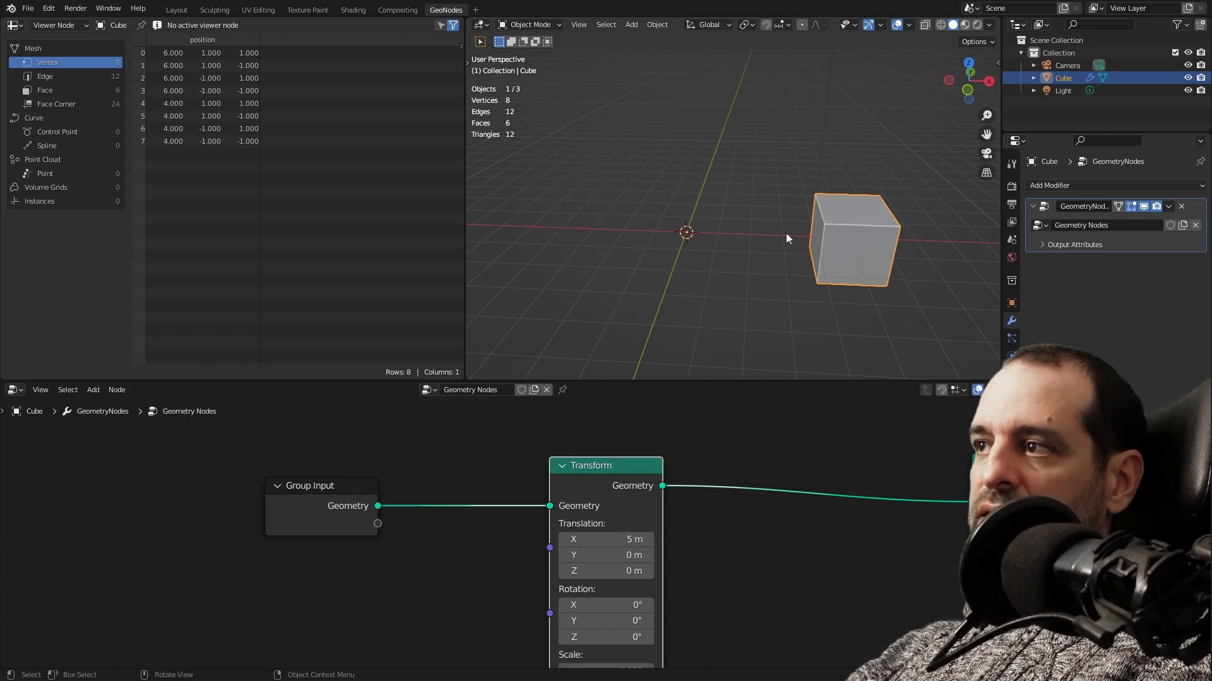
pyautogui.scroll(-3, 406, 514)
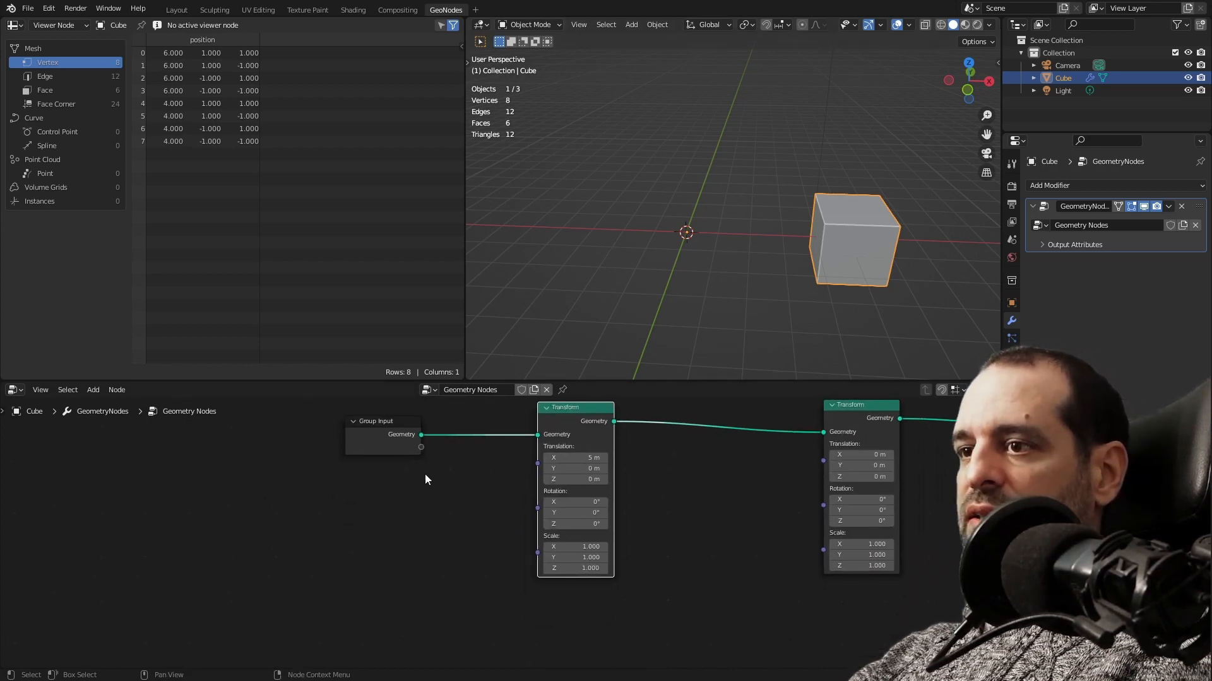
pyautogui.scroll(2, 425, 480)
pyautogui.hotkey('shift', 'a')
pyautogui.moveTo(438, 468)
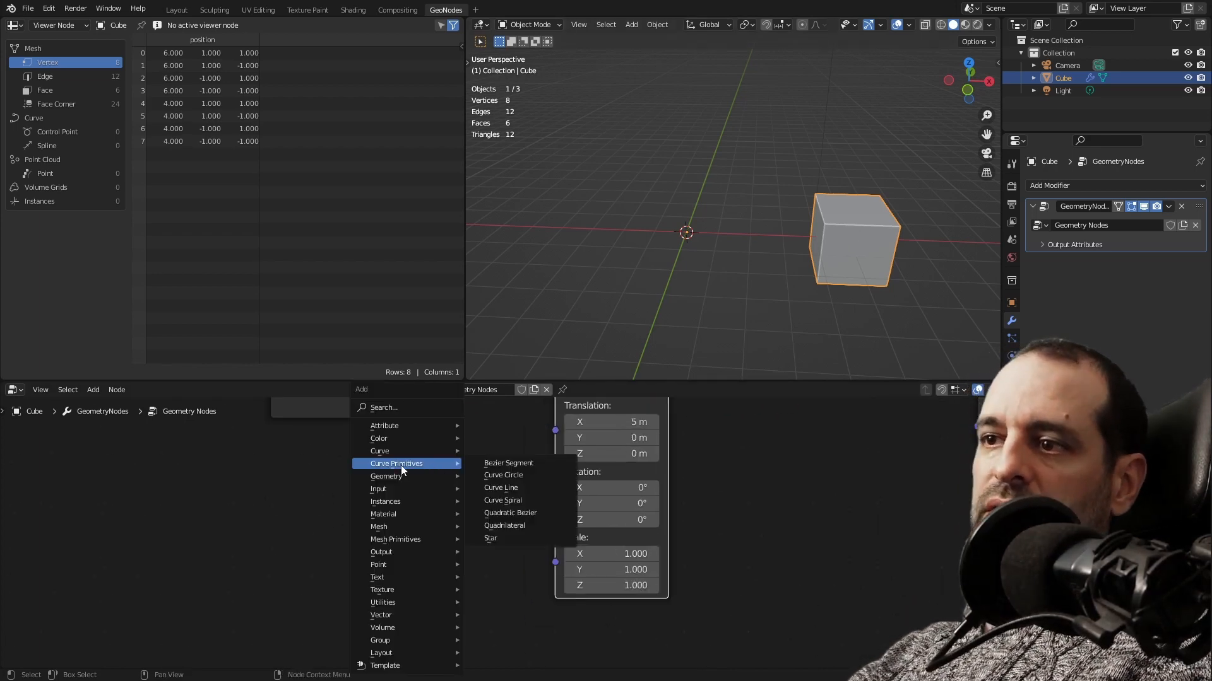
pyautogui.press('Escape')
pyautogui.scroll(-1, 438, 490)
# Add a UV Sphere mesh primitive node below the Group Input node.
pyautogui.hotkey('shift', 'a')
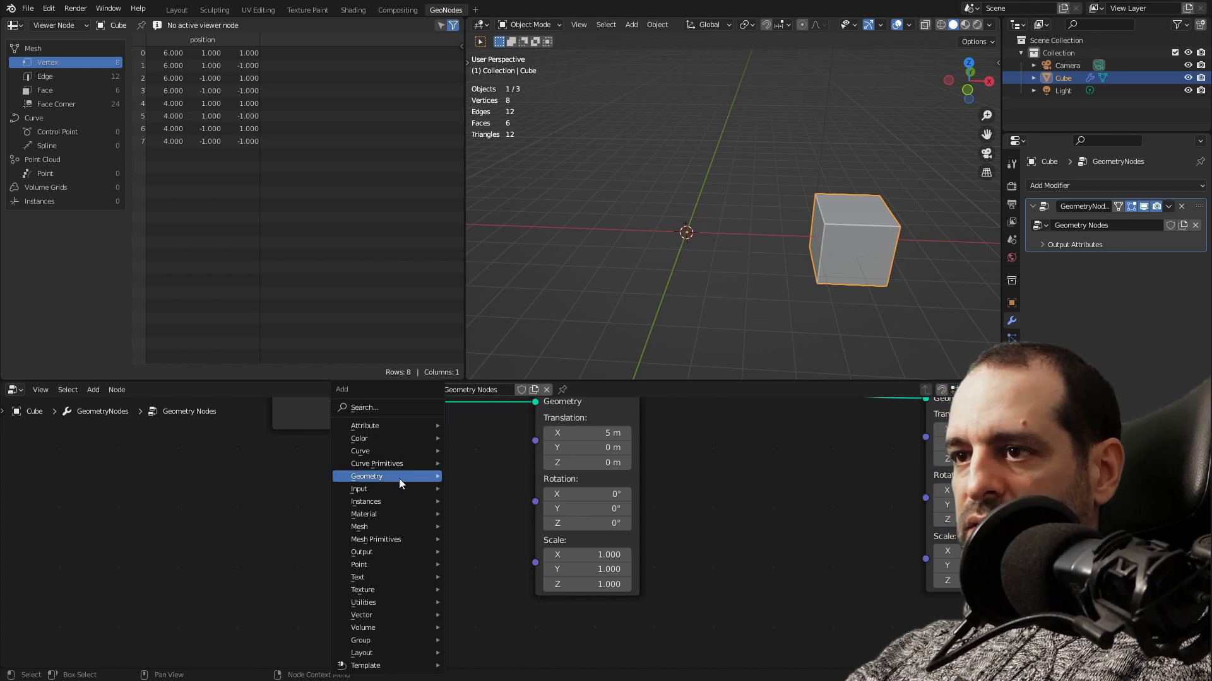
pyautogui.moveTo(380, 466)
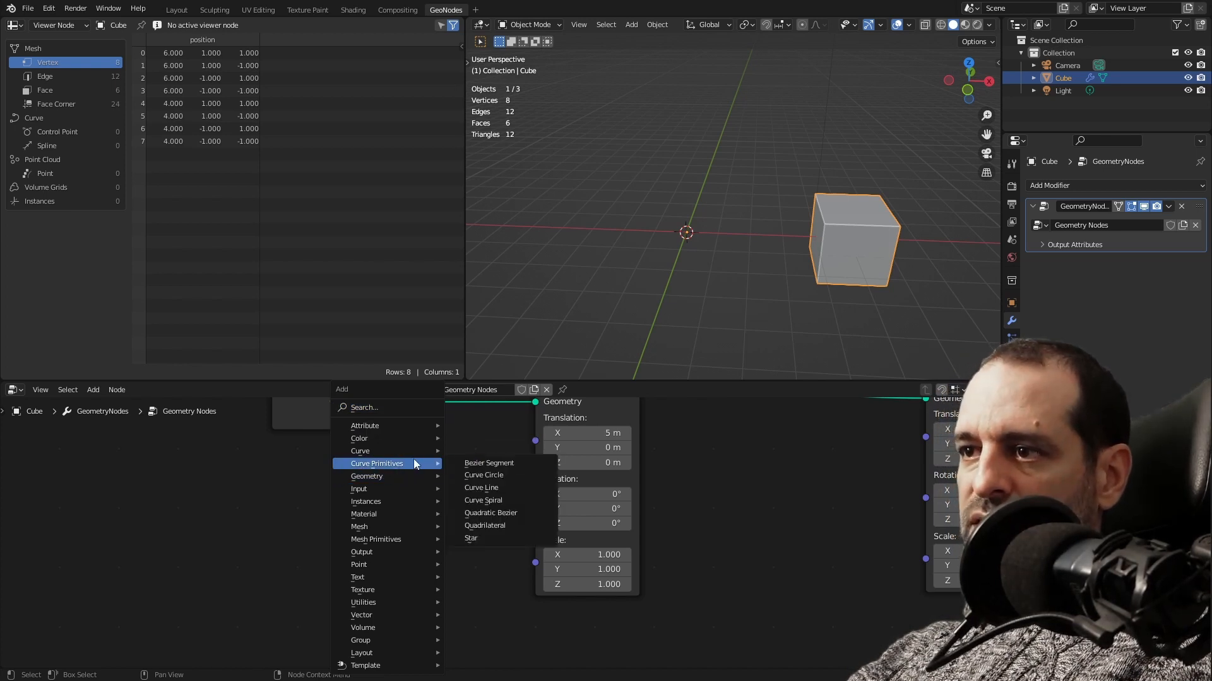
pyautogui.moveTo(391, 554)
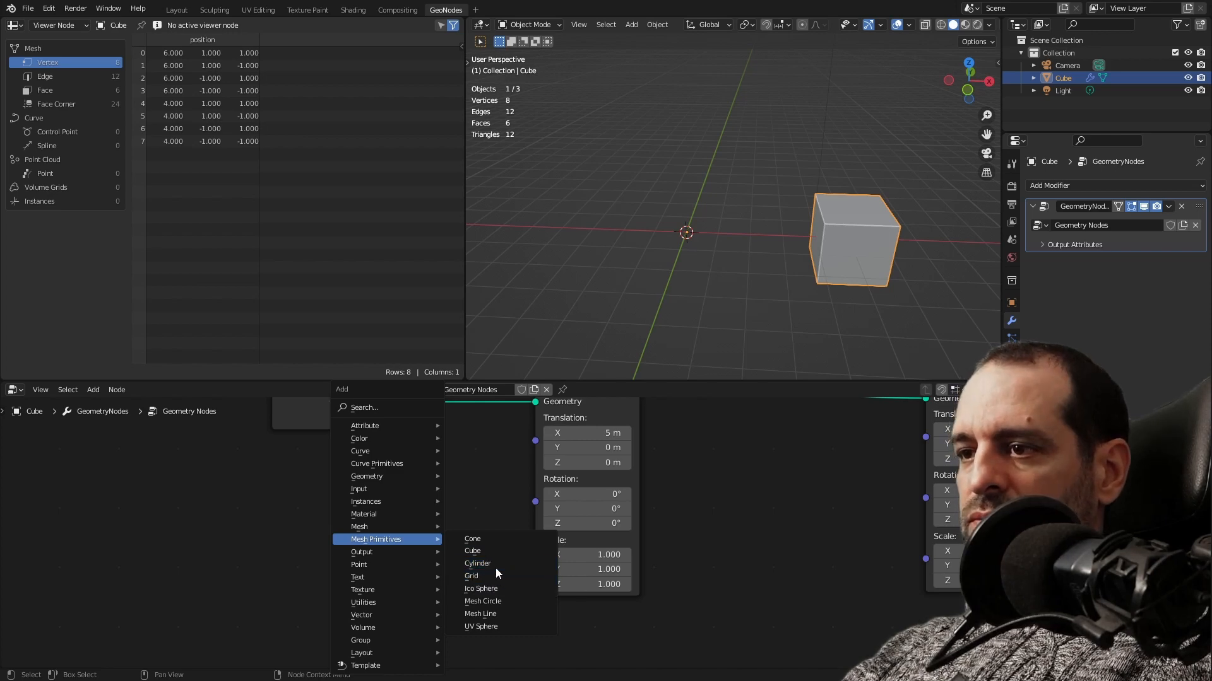
pyautogui.click(496, 631)
pyautogui.moveTo(449, 483); pyautogui.dragTo(447, 555, button='middle')
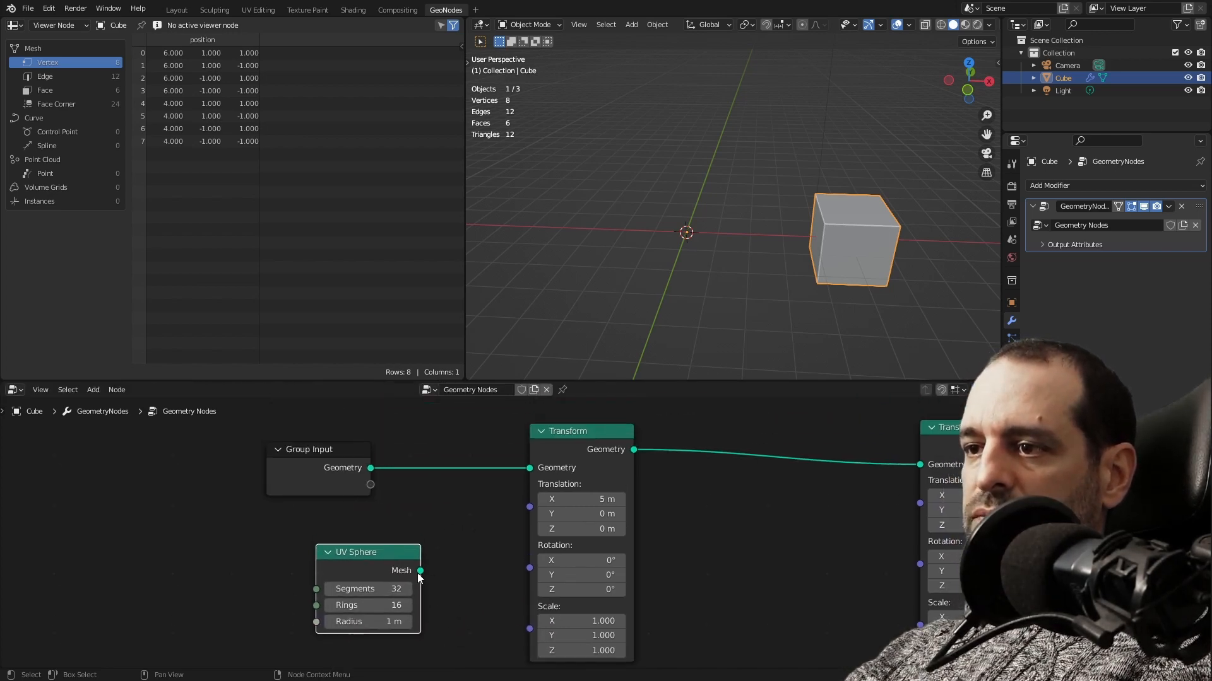
# Connect the UV Sphere's Mesh output to the first Transform node's Geometry input, replacing the Group Input link.
pyautogui.moveTo(420, 570); pyautogui.dragTo(443, 534)
pyautogui.moveTo(373, 470); pyautogui.dragTo(452, 461)
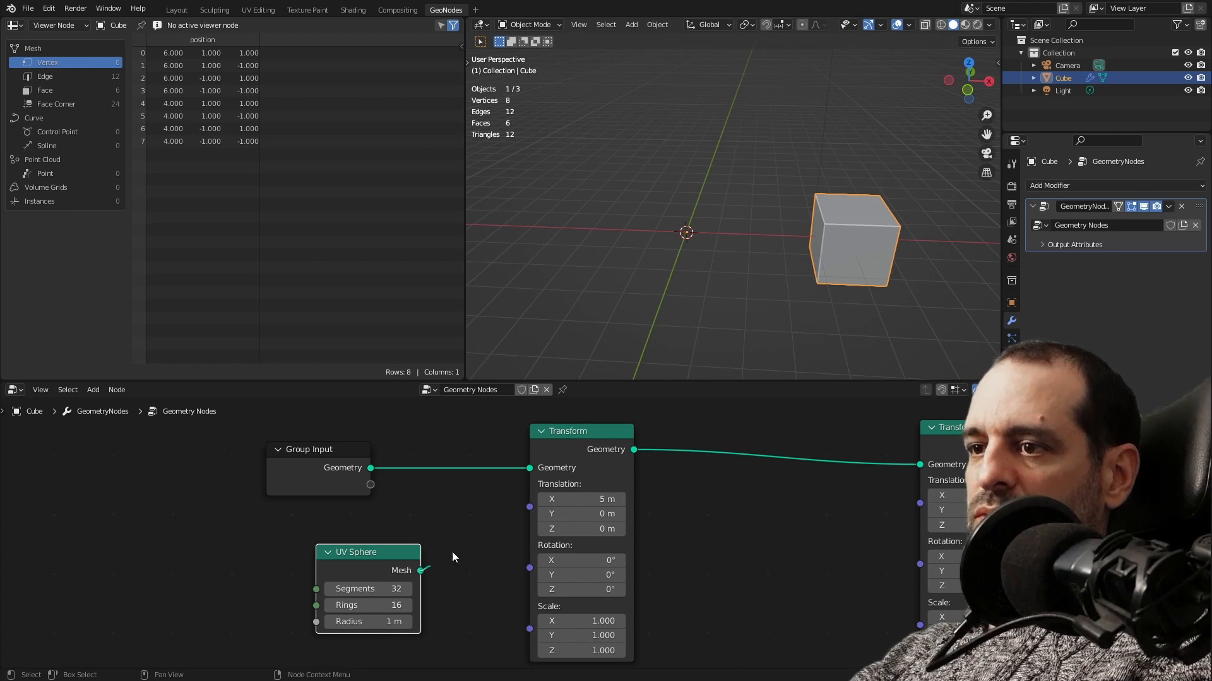
pyautogui.moveTo(453, 557); pyautogui.dragTo(530, 467)
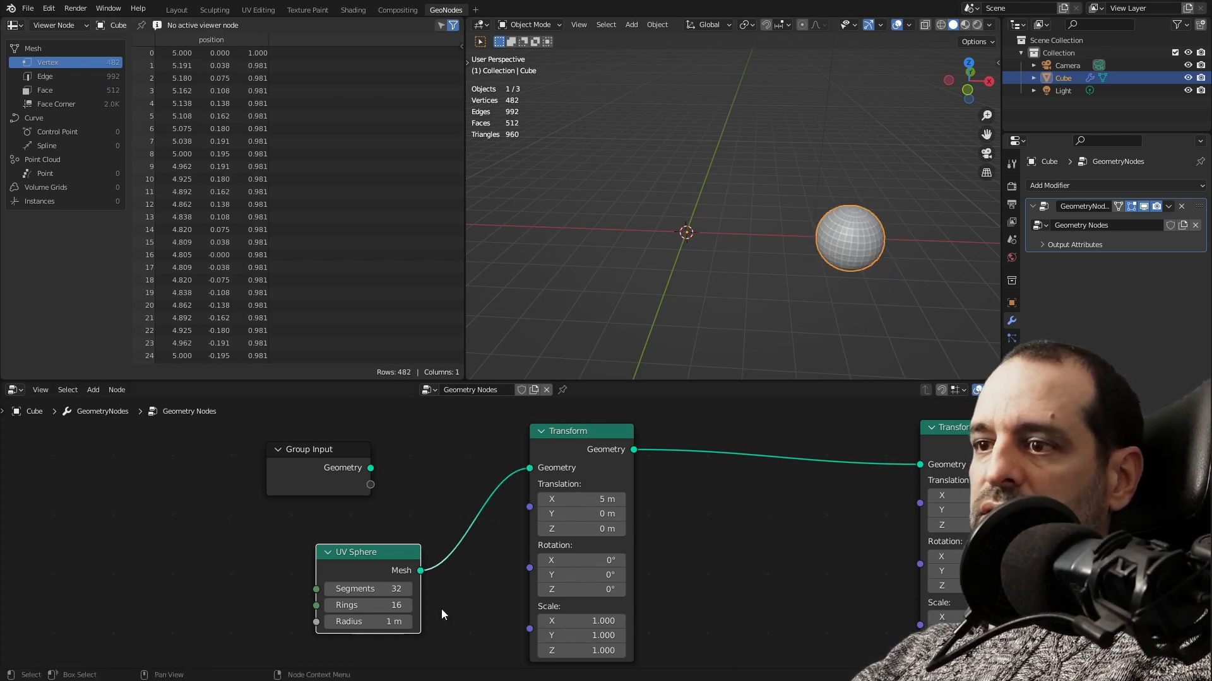
# Move the Group Input node aside and place the UV Sphere node between it and the first Transform node.
pyautogui.moveTo(380, 506); pyautogui.dragTo(377, 468, button='middle')
pyautogui.moveTo(418, 424); pyautogui.dragTo(418, 477, button='middle')
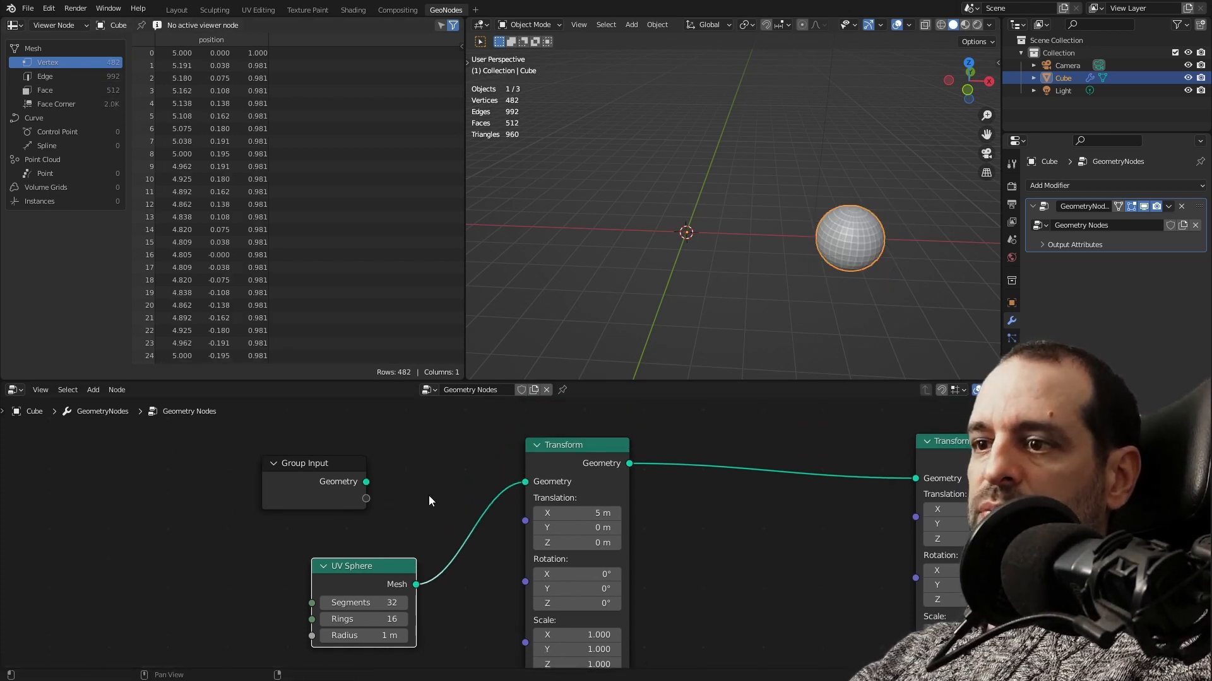
pyautogui.moveTo(347, 504); pyautogui.dragTo(235, 493)
pyautogui.moveTo(335, 561); pyautogui.dragTo(317, 484)
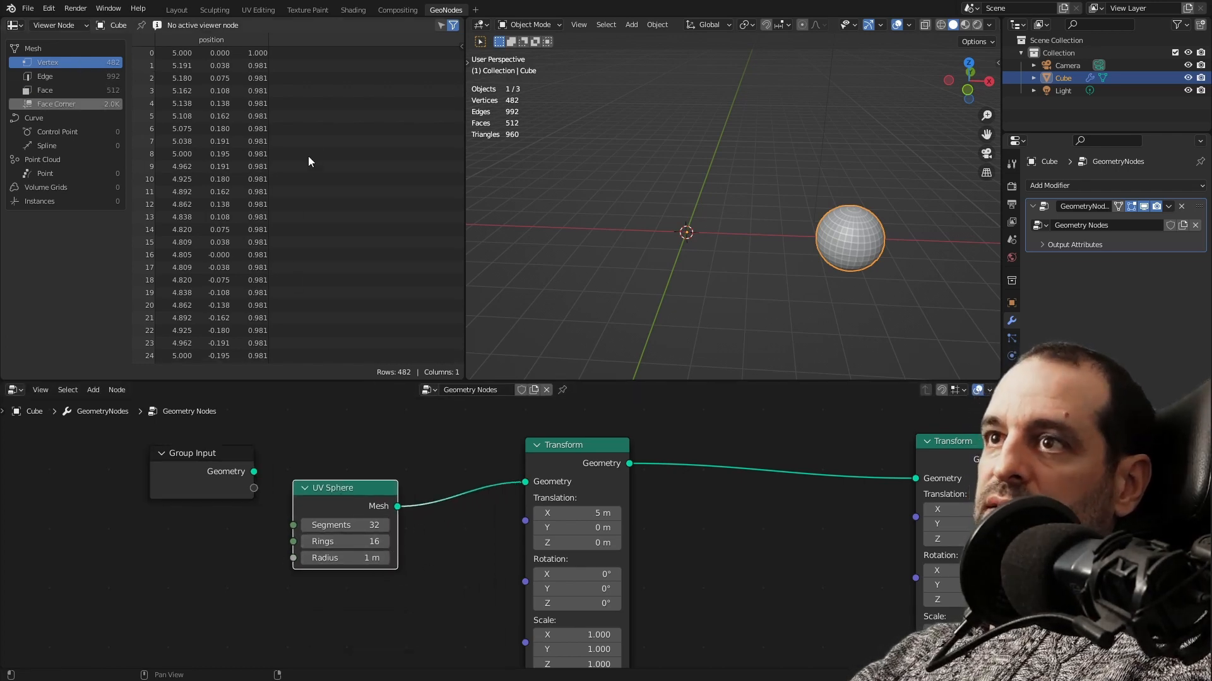
# Deselect the sphere object in the 3D viewport.
pyautogui.scroll(-4, 229, 81)
pyautogui.scroll(4, 226, 92)
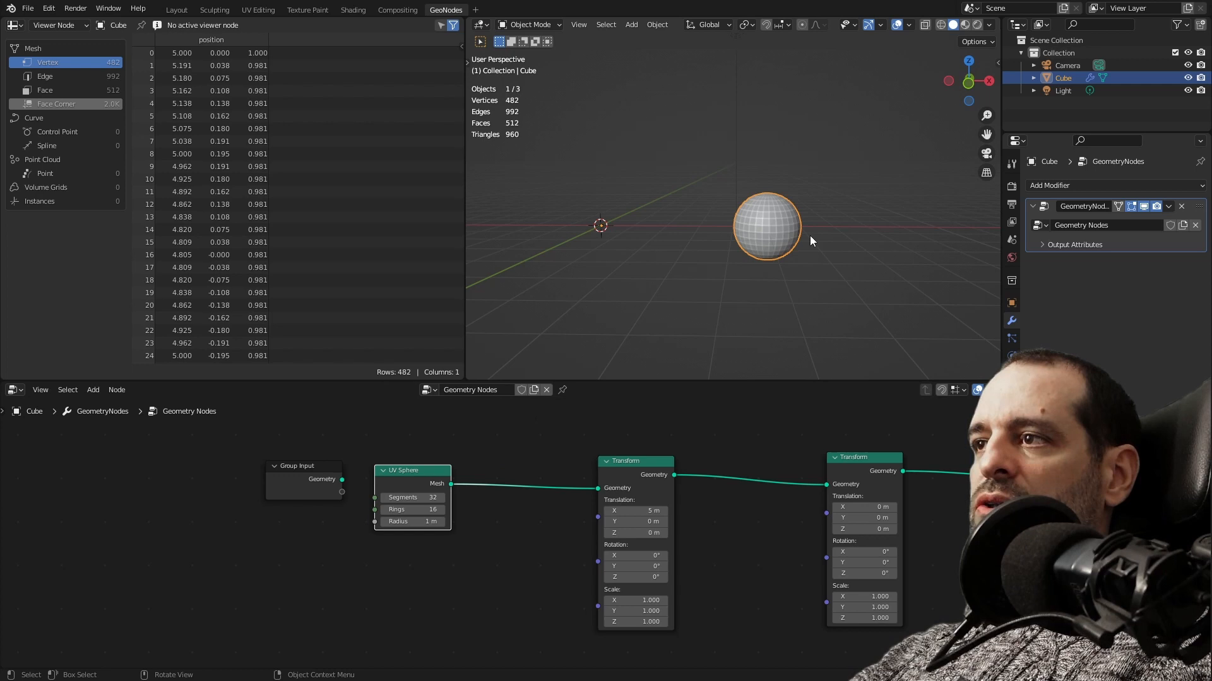
pyautogui.moveTo(800, 210); pyautogui.dragTo(806, 203, button='middle')
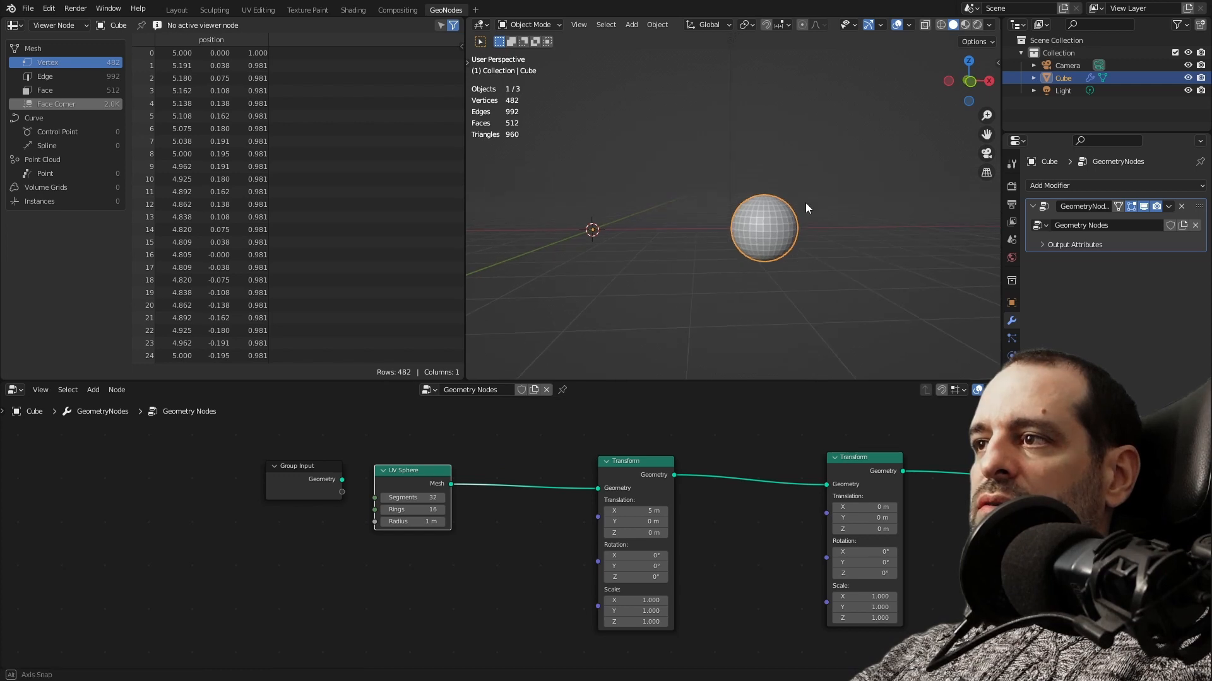
pyautogui.keyDown('shift'); pyautogui.moveTo(802, 258); pyautogui.dragTo(761, 247, button='middle'); pyautogui.keyUp('shift')
pyautogui.scroll(4, 760, 257)
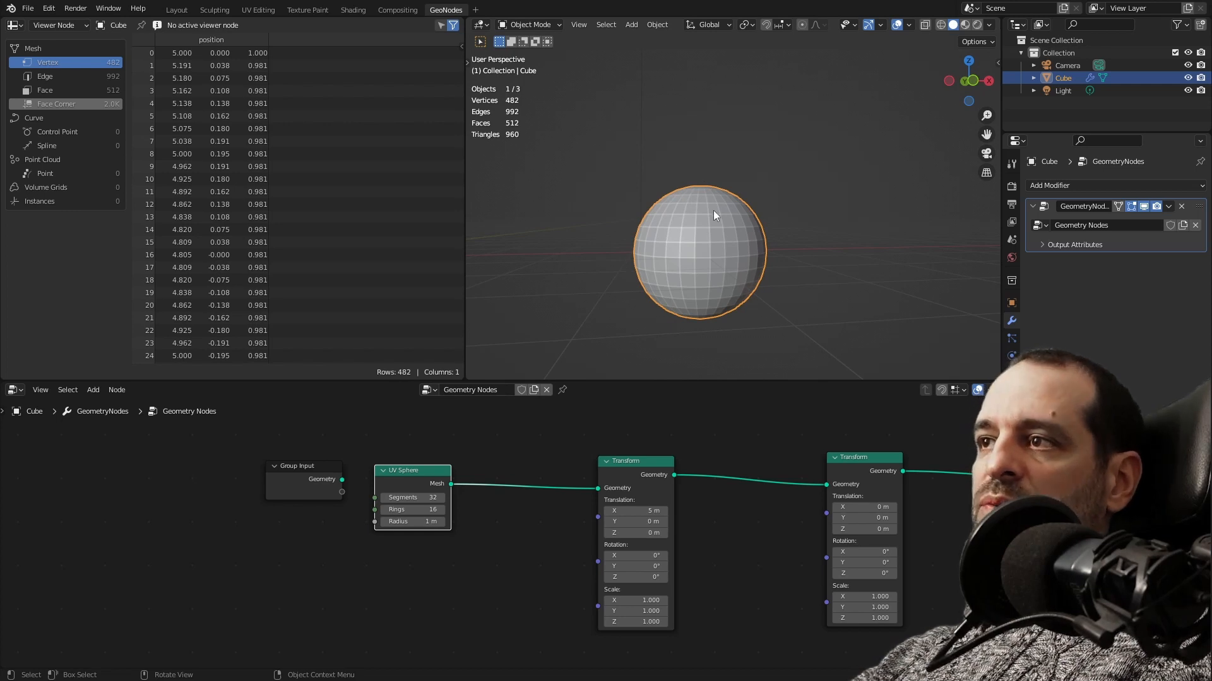
pyautogui.click(607, 191)
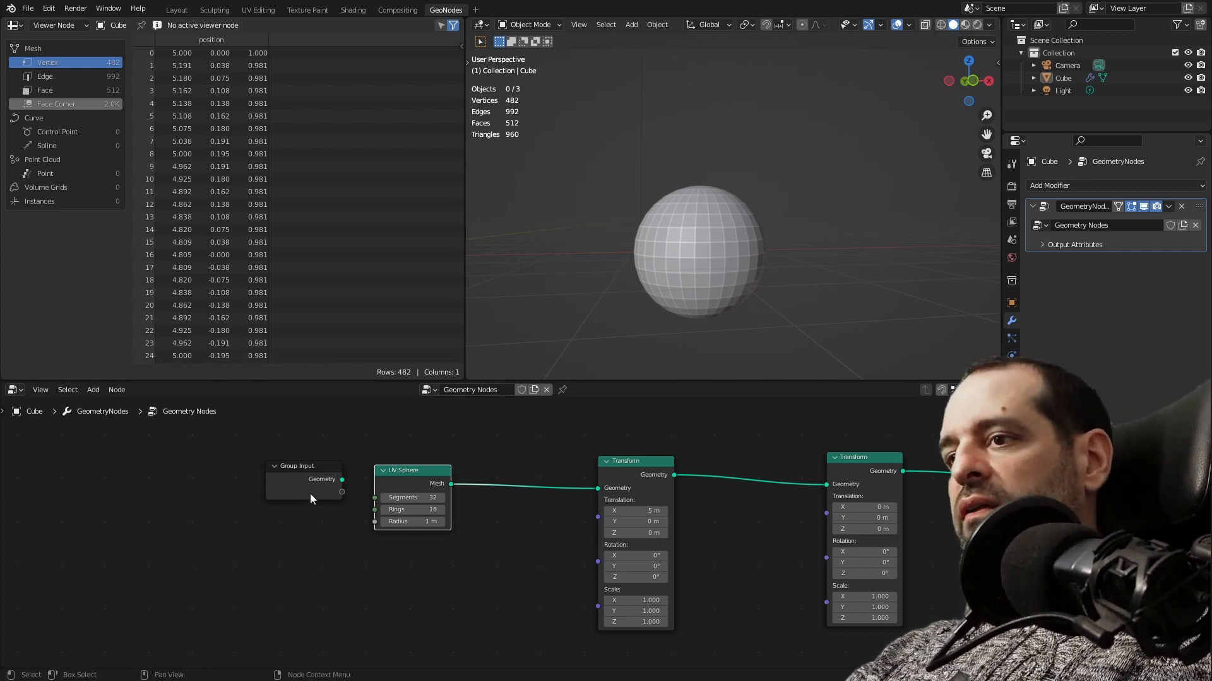
# Shift the Group Input and UV Sphere nodes away from the first Transform node to widen the gap.
pyautogui.moveTo(309, 493); pyautogui.dragTo(219, 488)
pyautogui.moveTo(415, 481); pyautogui.dragTo(336, 482)
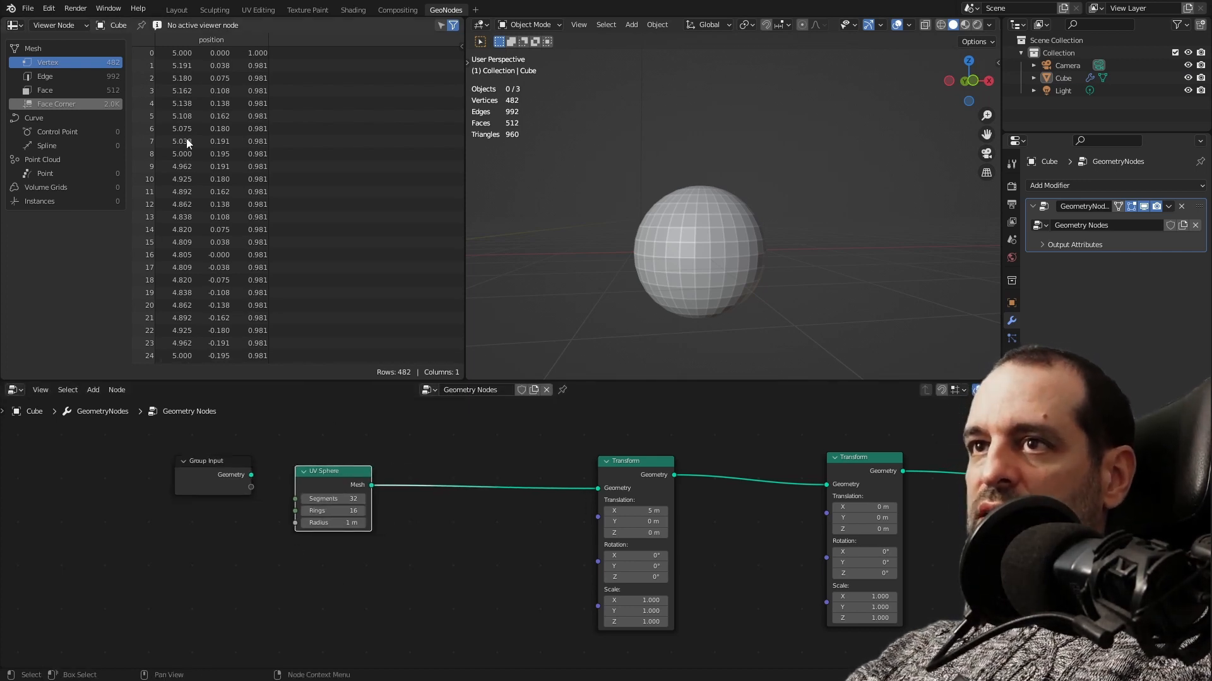
pyautogui.moveTo(695, 256); pyautogui.dragTo(675, 240, button='middle')
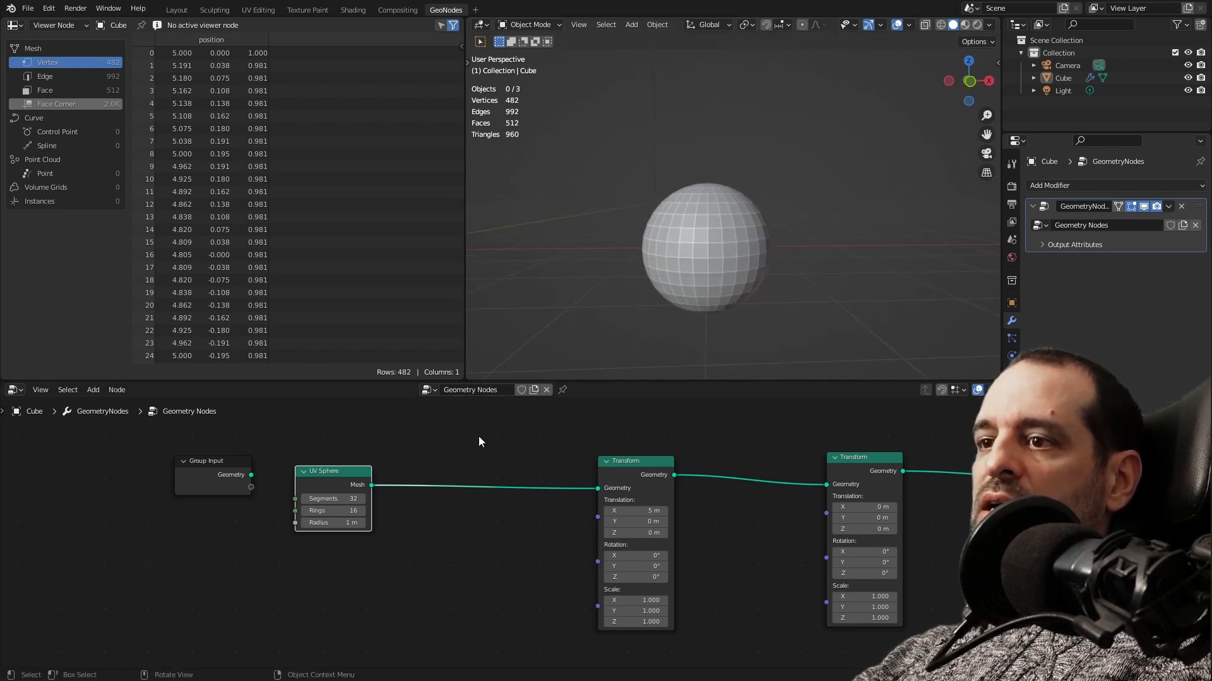
# Insert a Delete Geometry node on the link between the UV Sphere and the first Transform node.
pyautogui.scroll(2, 492, 444)
pyautogui.hotkey('shift', 'a')
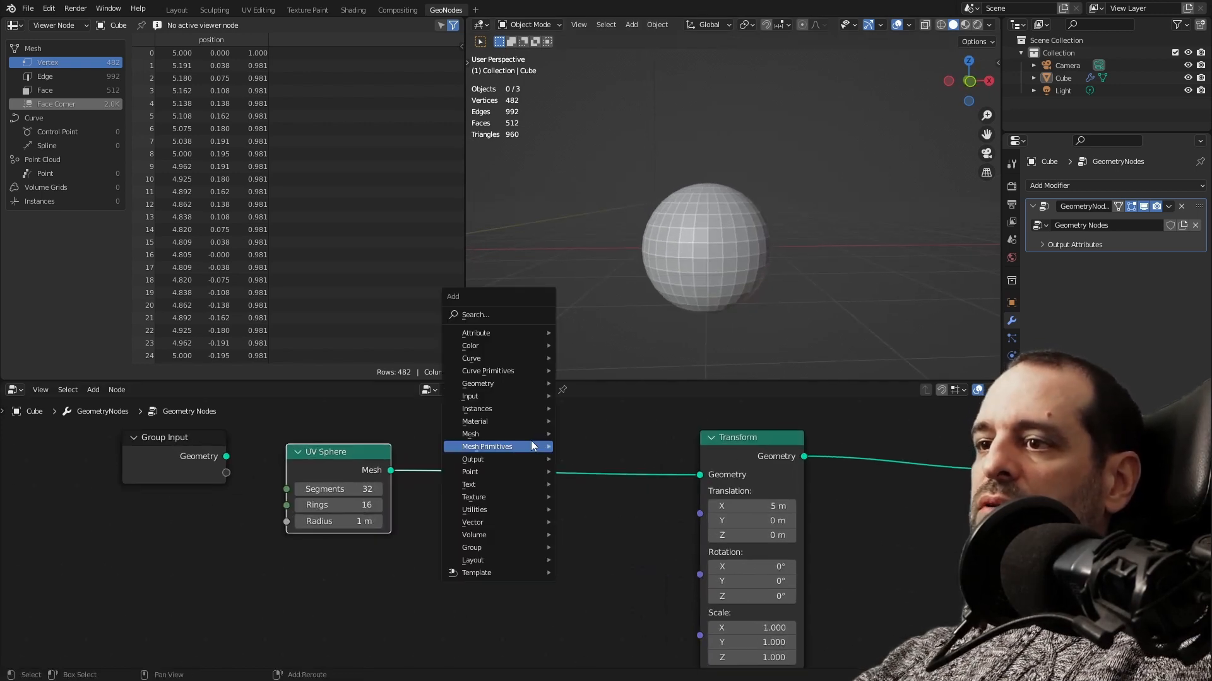
pyautogui.click(505, 311)
pyautogui.write('del')
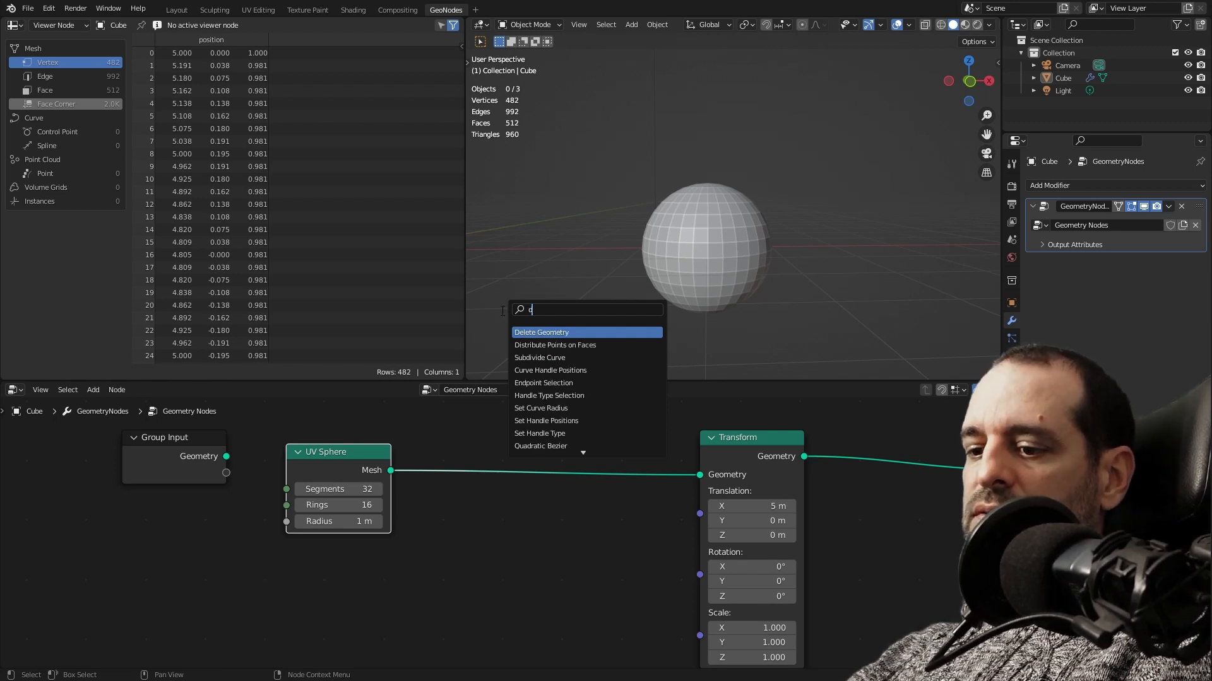
pyautogui.click(539, 332)
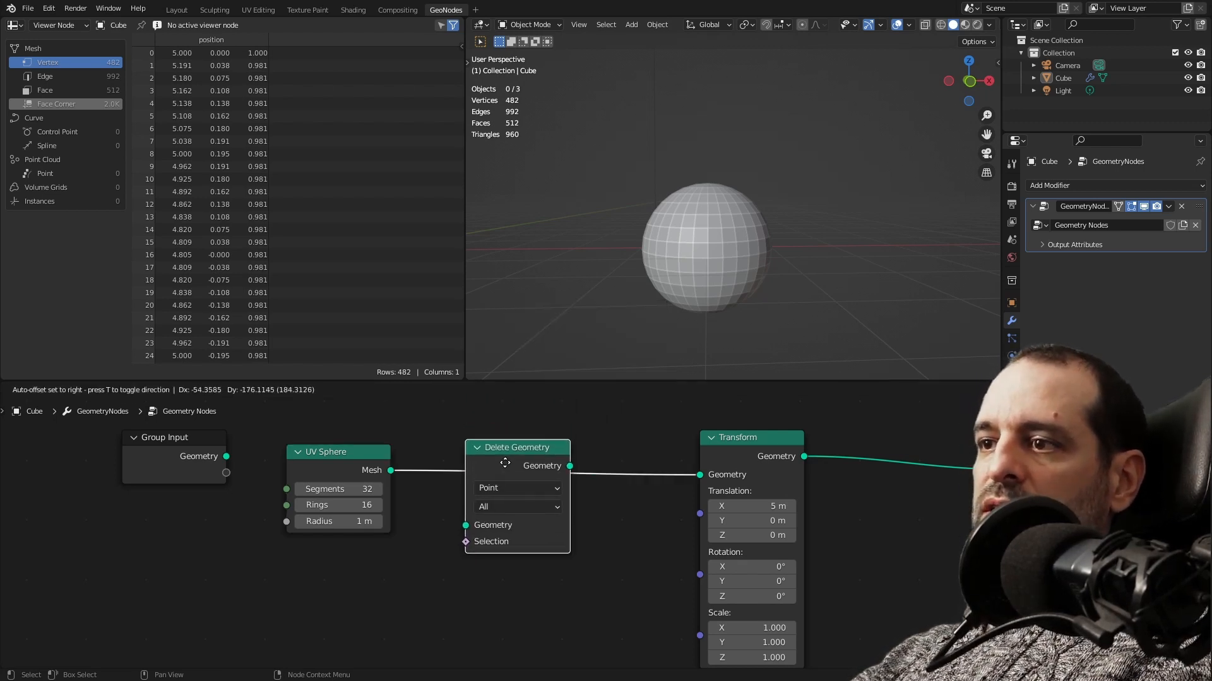
pyautogui.click(503, 461)
pyautogui.moveTo(414, 558); pyautogui.dragTo(515, 537, button='middle')
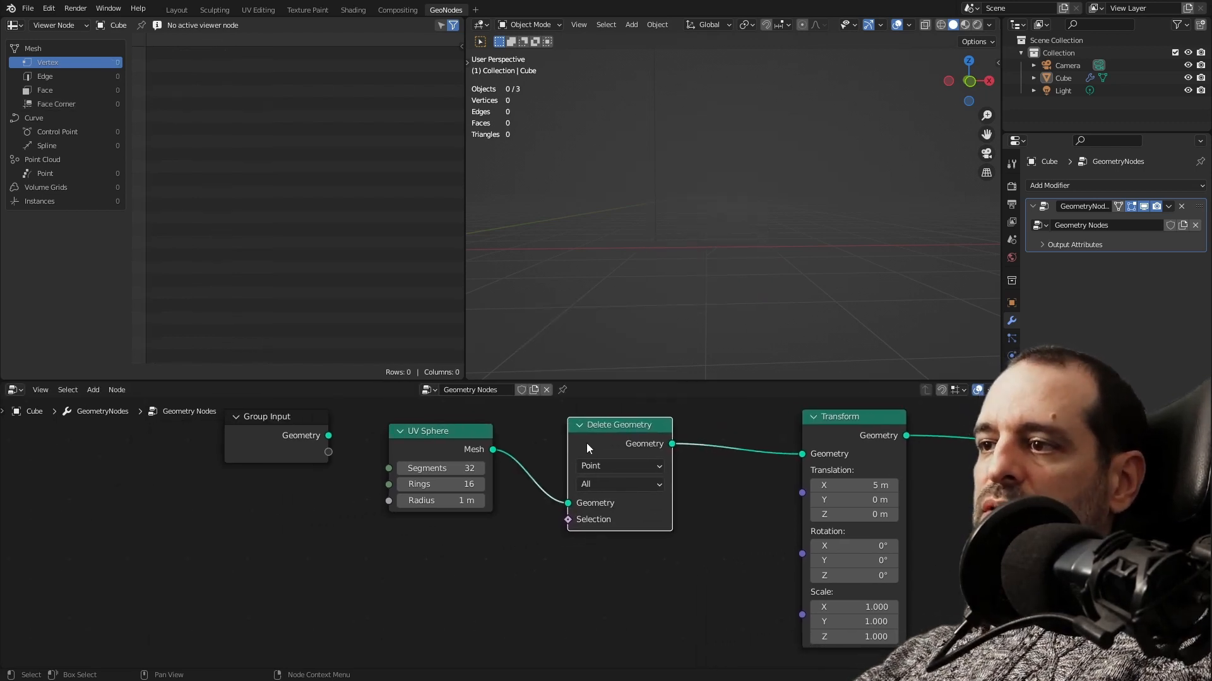
pyautogui.moveTo(606, 449); pyautogui.dragTo(629, 433)
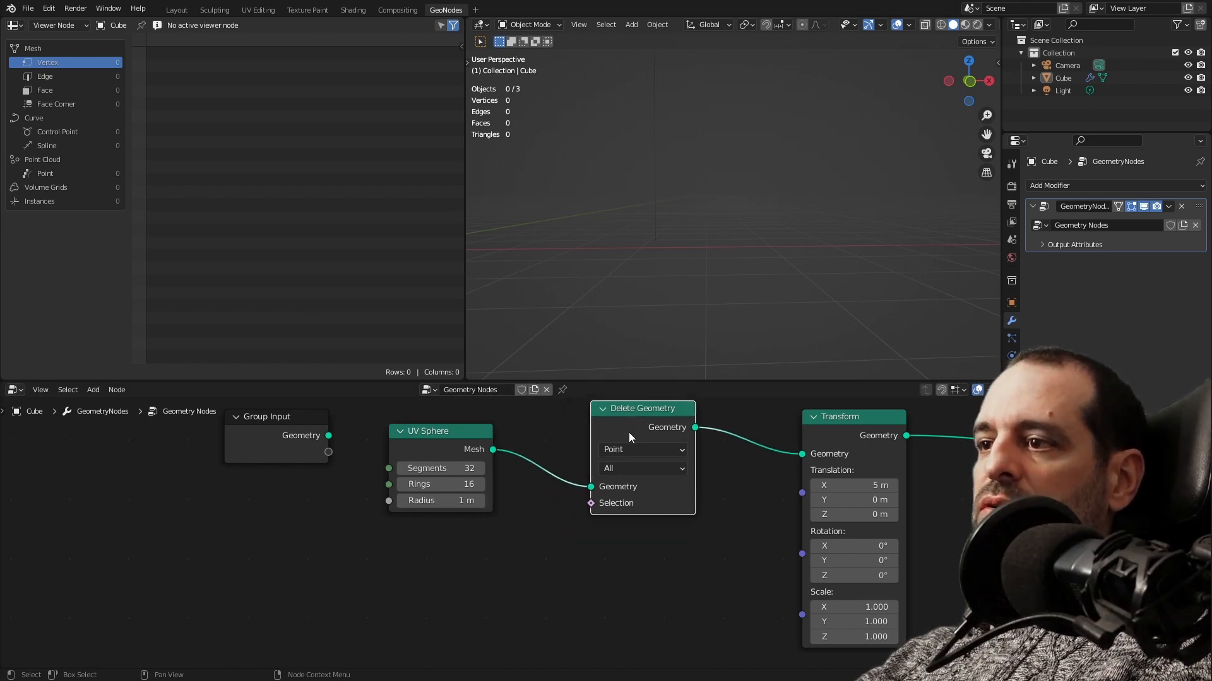
pyautogui.moveTo(572, 515); pyautogui.dragTo(581, 518)
# Add a Position input node below the UV Sphere node.
pyautogui.scroll(-5, 539, 561)
pyautogui.moveTo(547, 579); pyautogui.dragTo(573, 516, button='middle')
pyautogui.hotkey('shift', 'a')
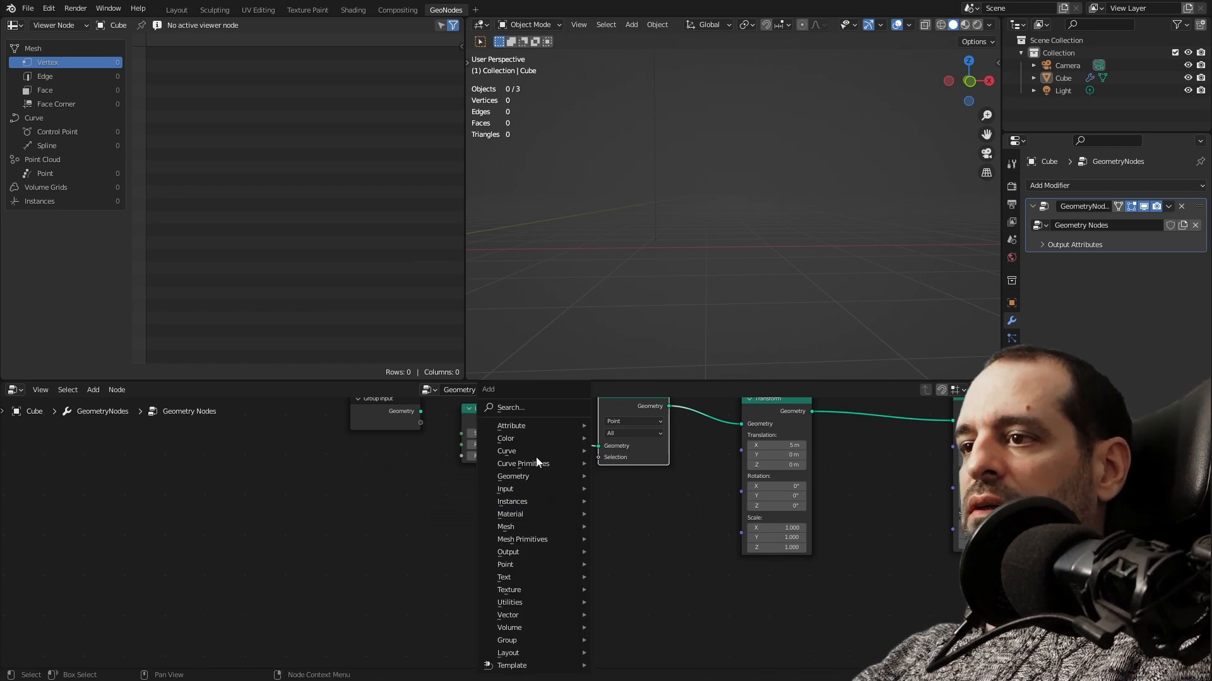
pyautogui.click(540, 405)
pyautogui.write('position')
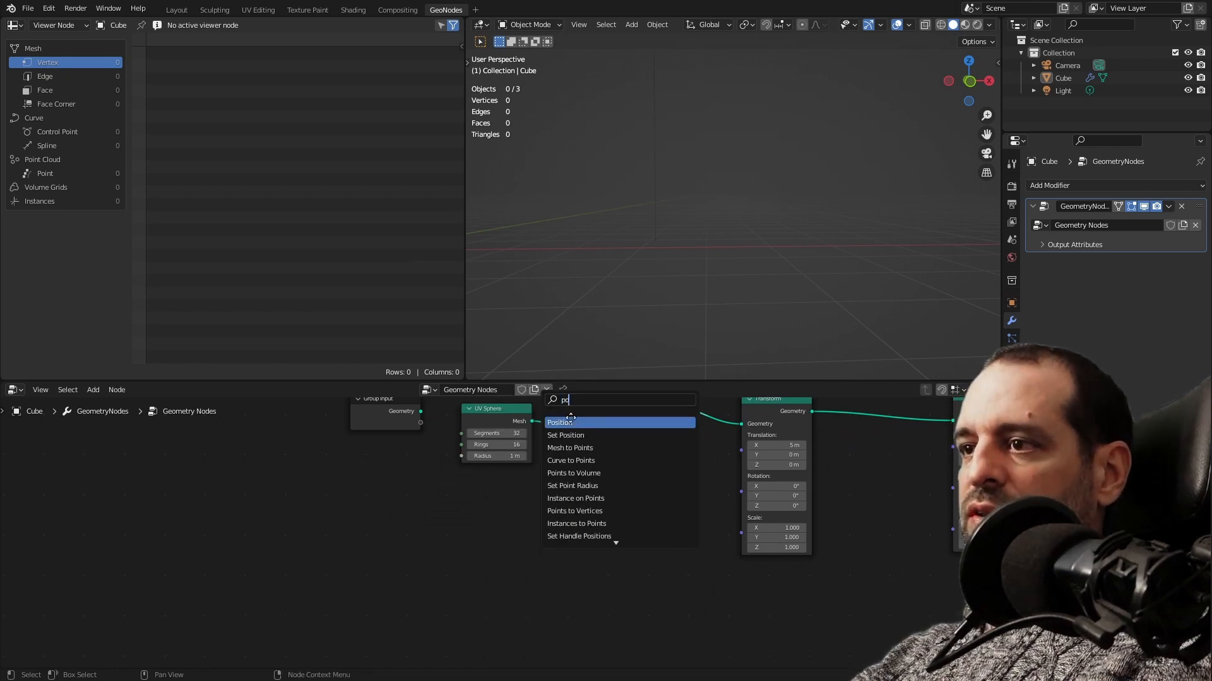
pyautogui.press('Return')
pyautogui.click(403, 521)
pyautogui.press('Home')
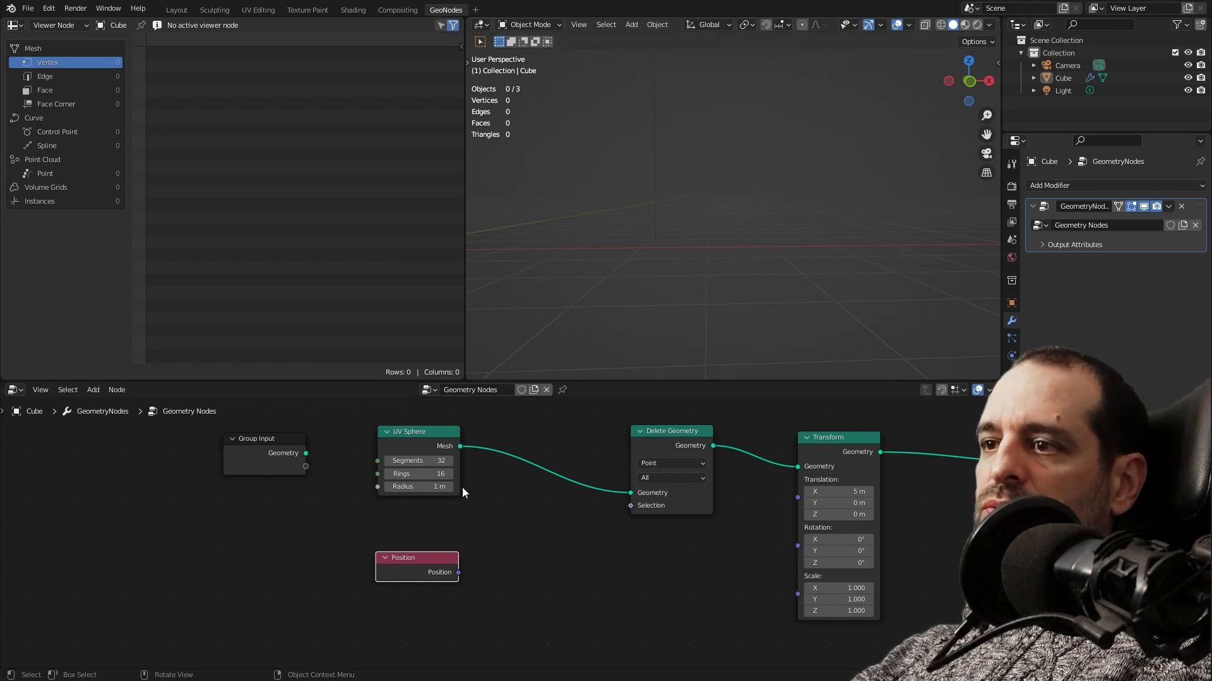
# Rearrange the UV Sphere, Delete Geometry and Position nodes to leave room between Position and Delete Geometry.
pyautogui.moveTo(458, 572); pyautogui.dragTo(568, 535)
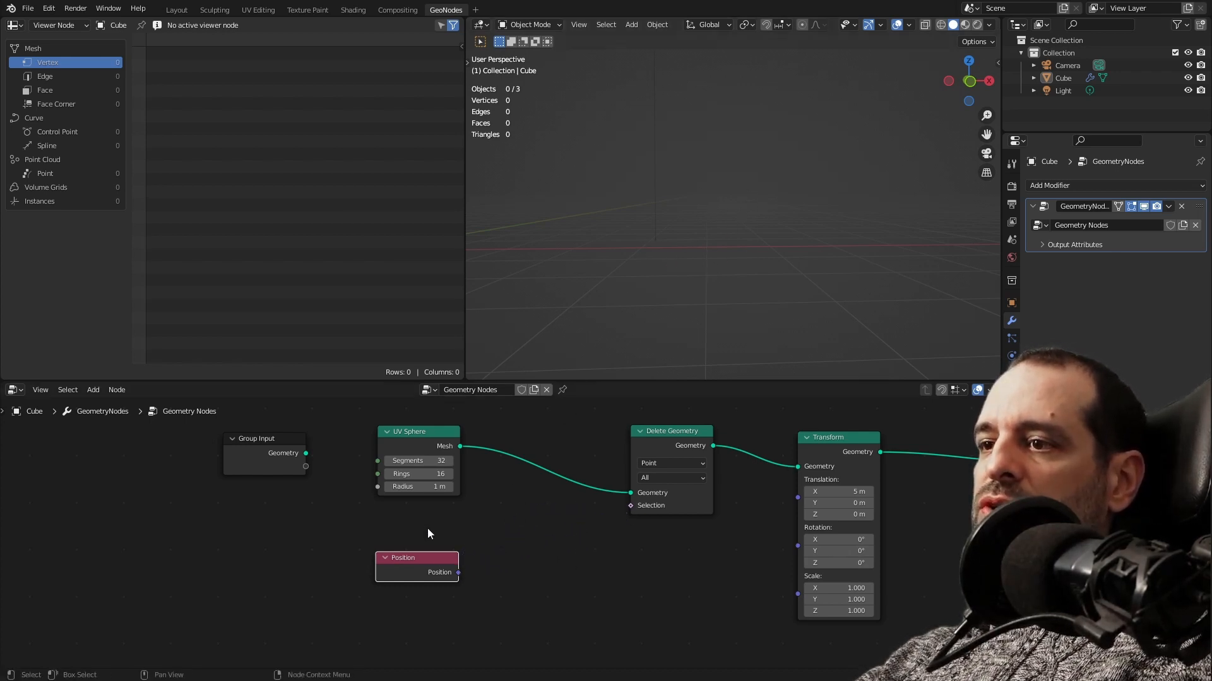
pyautogui.moveTo(441, 431); pyautogui.dragTo(469, 425)
pyautogui.moveTo(675, 442); pyautogui.dragTo(654, 436)
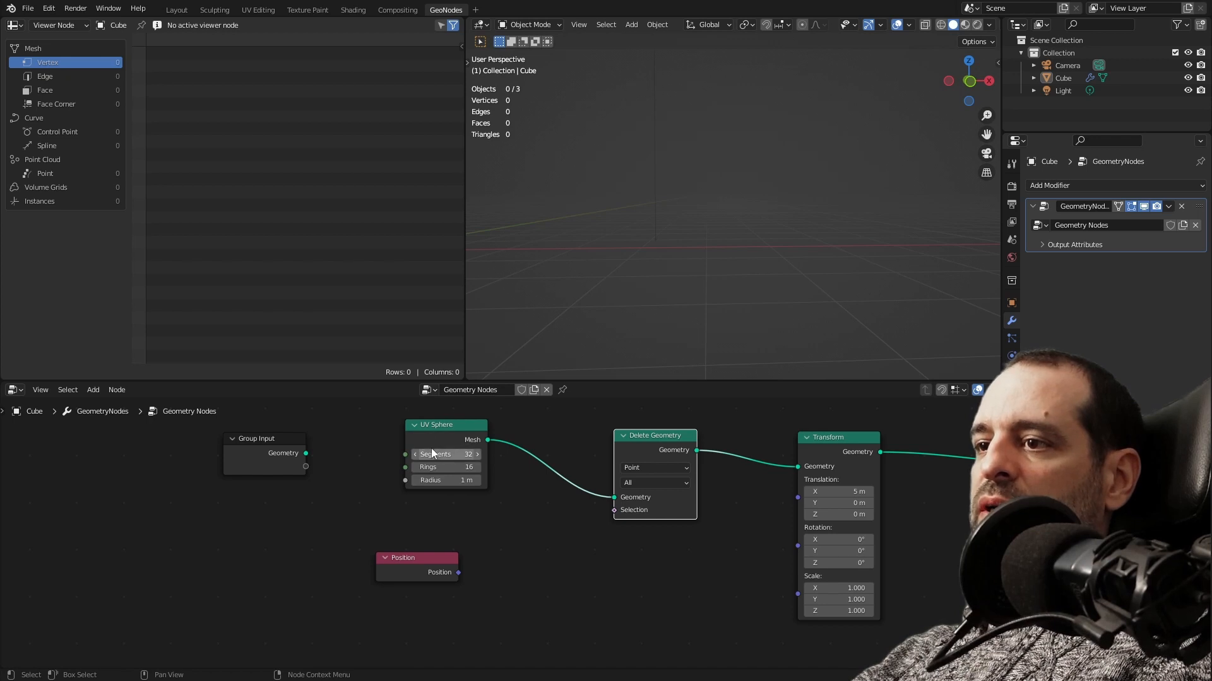
pyautogui.moveTo(507, 530); pyautogui.dragTo(506, 525, button='middle')
pyautogui.scroll(1, 514, 527)
pyautogui.moveTo(422, 417); pyautogui.dragTo(381, 429)
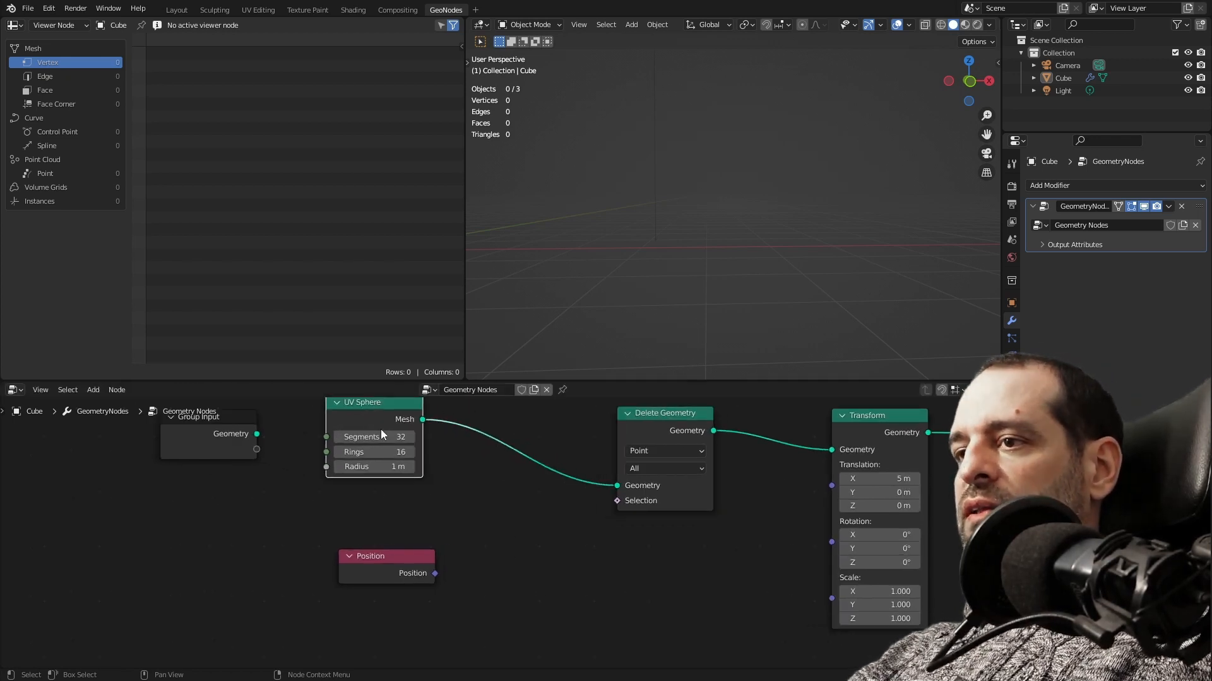
pyautogui.moveTo(379, 566); pyautogui.dragTo(354, 573)
pyautogui.moveTo(453, 564); pyautogui.dragTo(451, 531, button='middle')
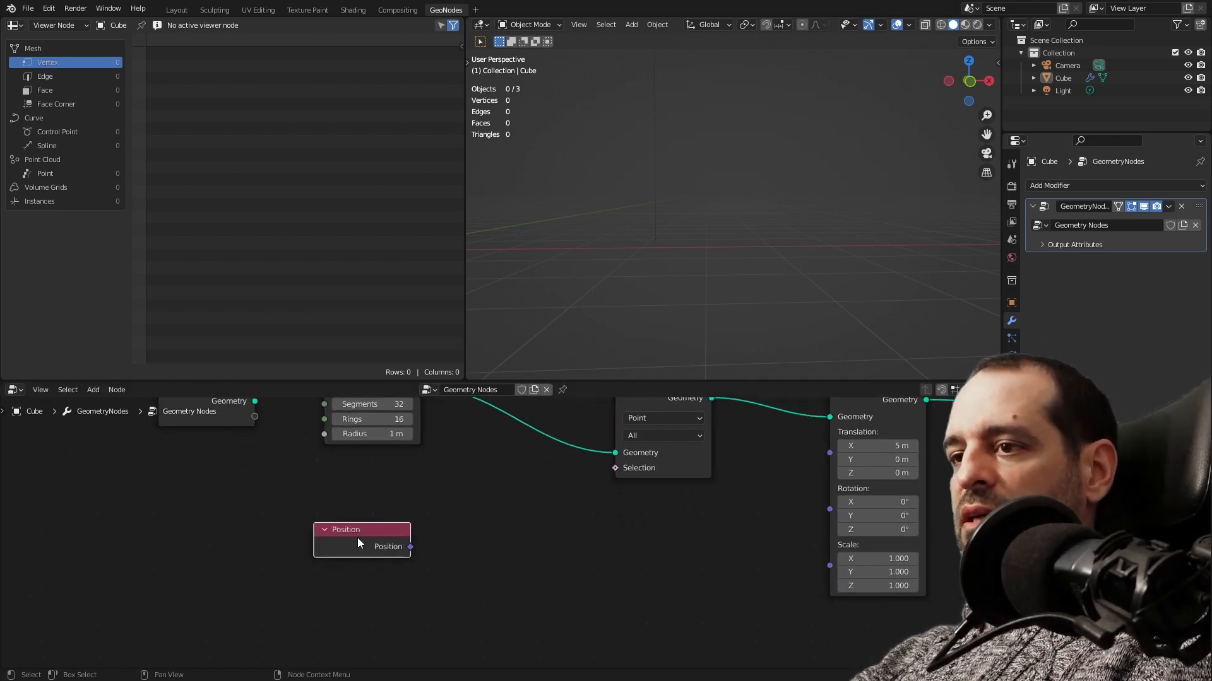
pyautogui.moveTo(357, 538); pyautogui.dragTo(371, 546)
# Add a Separate XYZ node beside the Position node.
pyautogui.hotkey('shift', 'a')
pyautogui.click(416, 405)
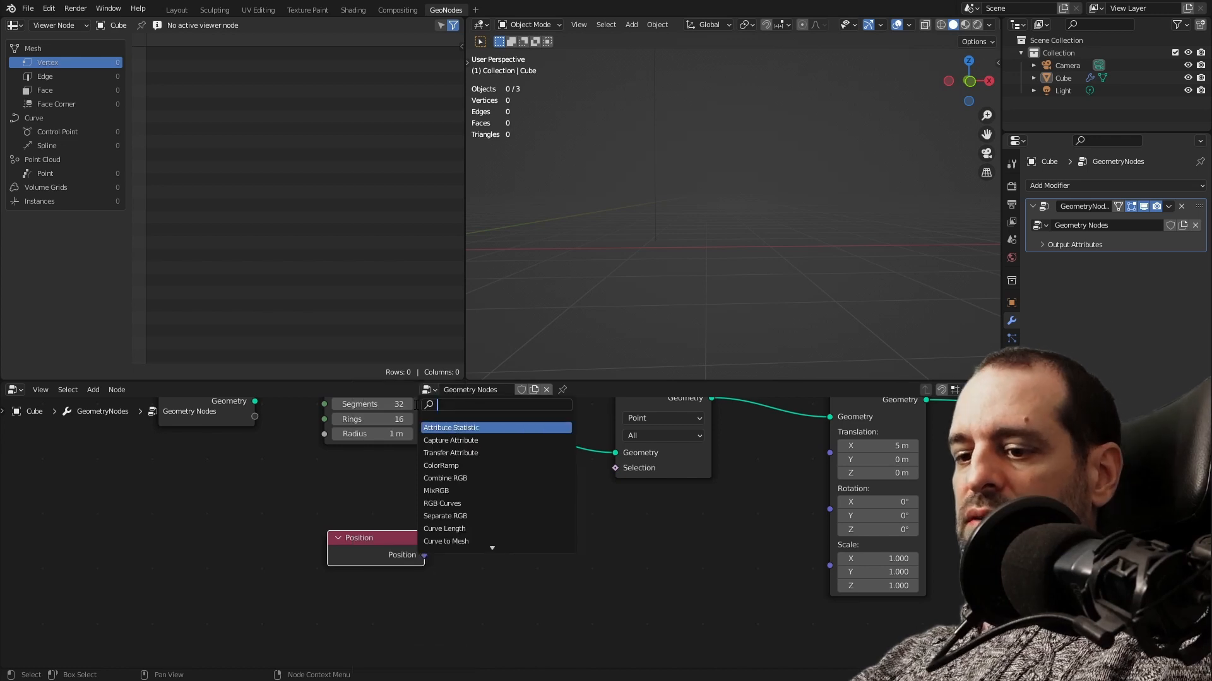
pyautogui.write('sep')
pyautogui.click(455, 440)
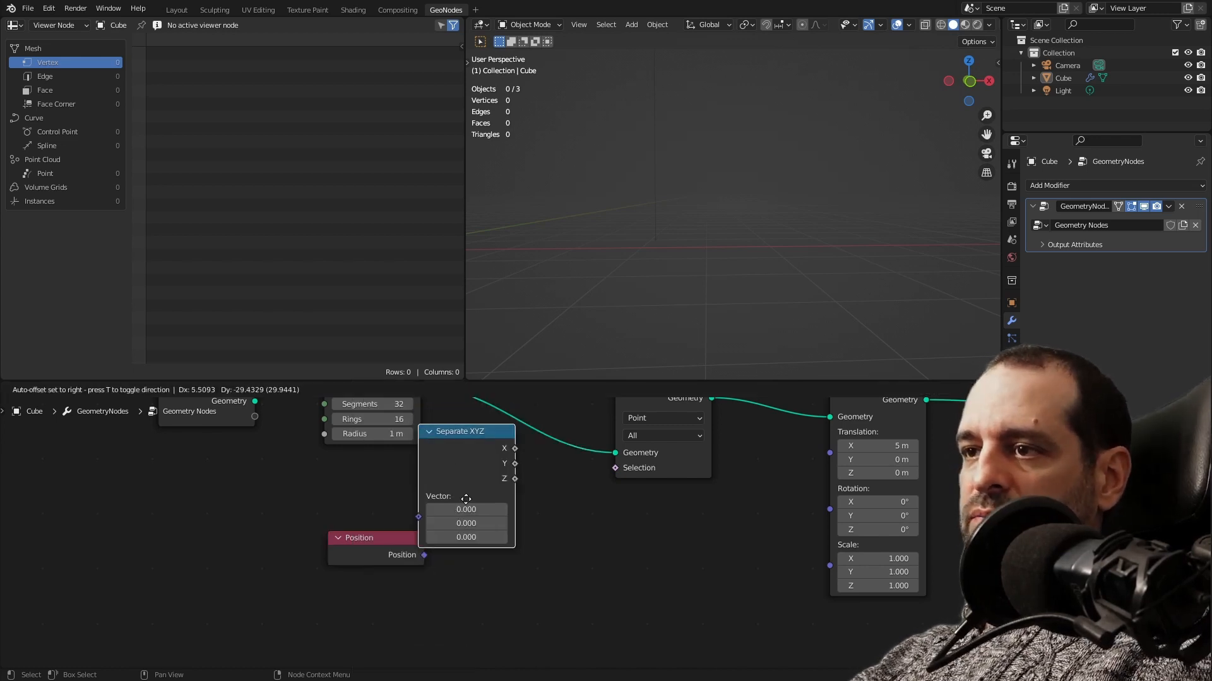
pyautogui.click(481, 594)
# Connect the Position output to the Separate XYZ node's Vector input and place the two nodes side by side.
pyautogui.moveTo(382, 546); pyautogui.dragTo(303, 539)
pyautogui.moveTo(447, 555); pyautogui.dragTo(392, 548)
pyautogui.keyDown('alt'); pyautogui.moveTo(335, 543); pyautogui.dragTo(418, 585, button='right'); pyautogui.keyUp('alt')
pyautogui.moveTo(423, 556); pyautogui.dragTo(408, 569)
pyautogui.moveTo(267, 506); pyautogui.dragTo(321, 540)
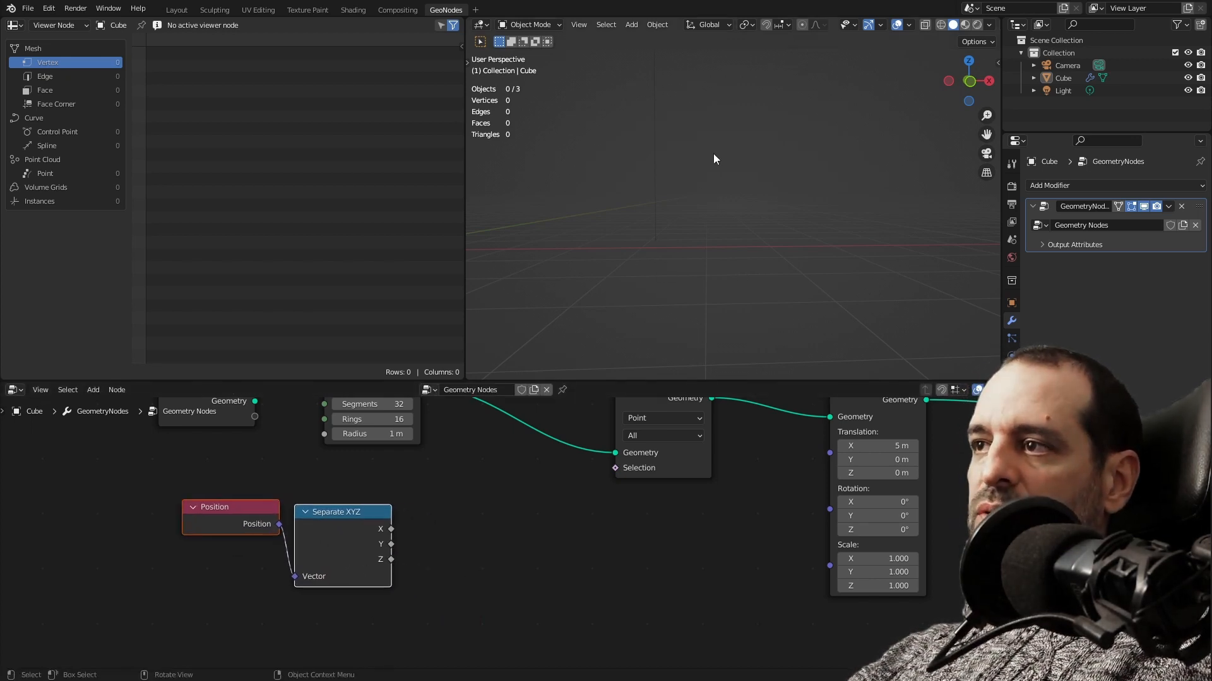
pyautogui.hotkey('shift', 'a')
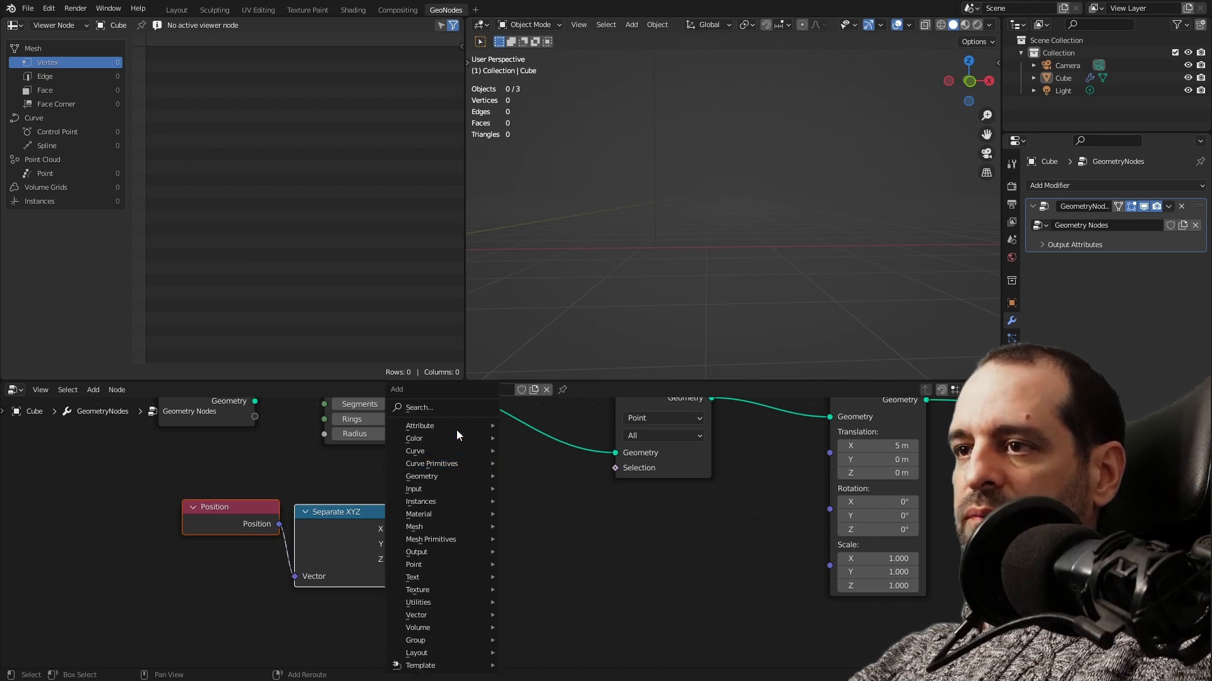
pyautogui.press('Escape')
pyautogui.moveTo(391, 559); pyautogui.dragTo(446, 563)
pyautogui.scroll(-3, 442, 486)
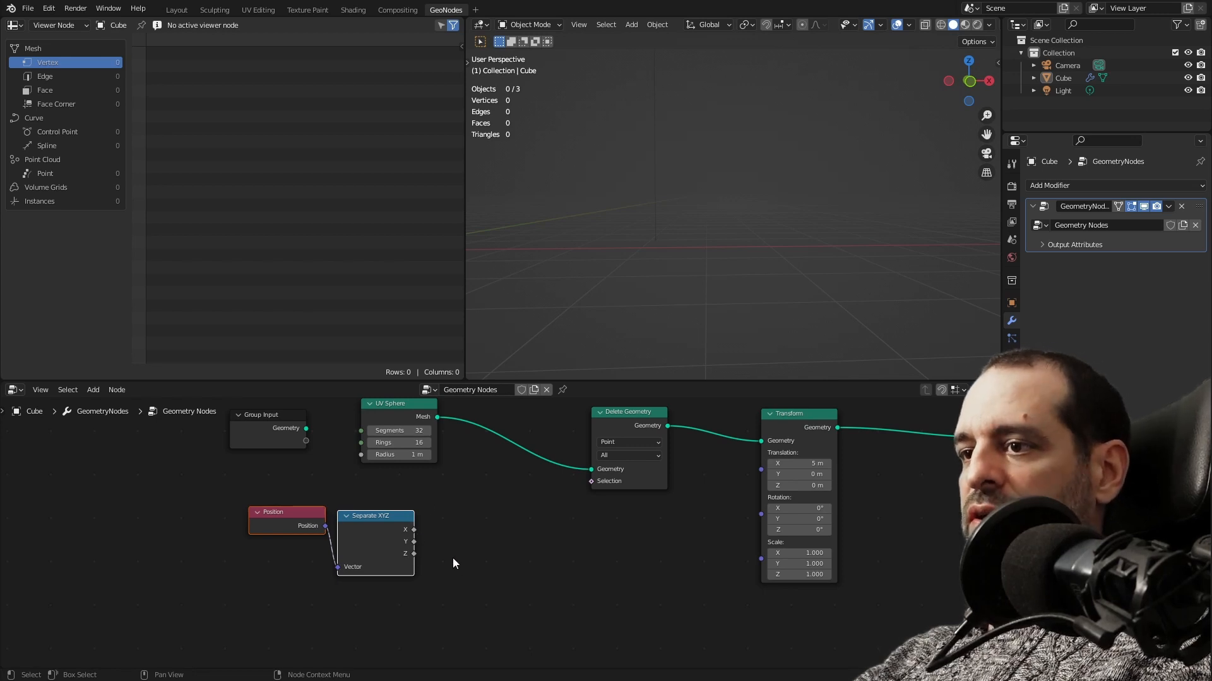
pyautogui.scroll(2, 453, 556)
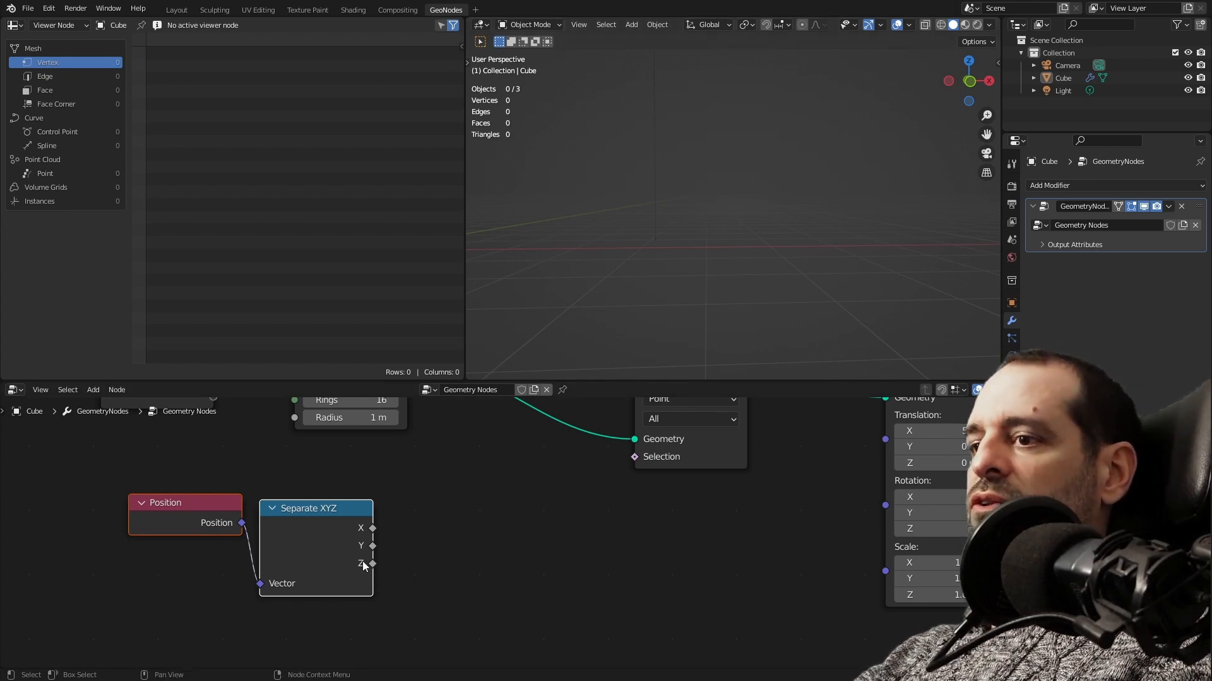
# Add a Math node next to the Separate XYZ node.
pyautogui.hotkey('shift', 'a')
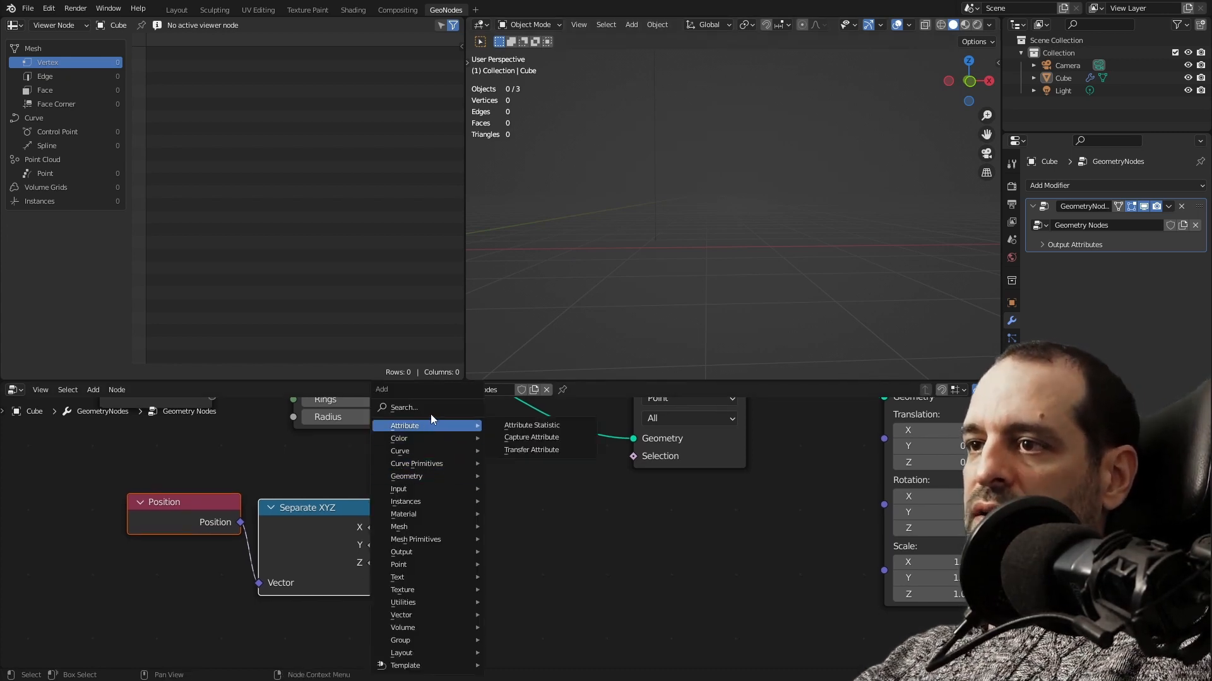
pyautogui.click(430, 412)
pyautogui.write('math')
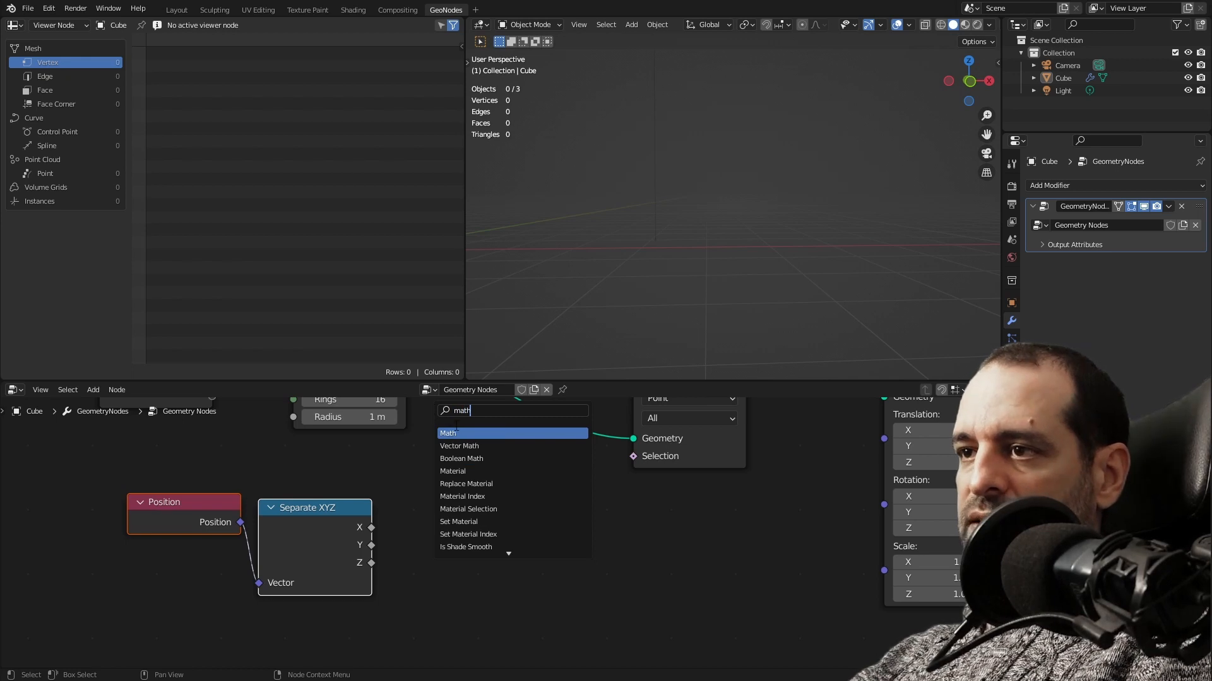
pyautogui.press('Return')
pyautogui.click(441, 486)
# Connect the Separate XYZ node's Z output to the Math node's first Value input and set the operation to Greater Than.
pyautogui.moveTo(371, 563); pyautogui.dragTo(434, 565)
pyautogui.moveTo(472, 513); pyautogui.dragTo(441, 525)
pyautogui.click(445, 537)
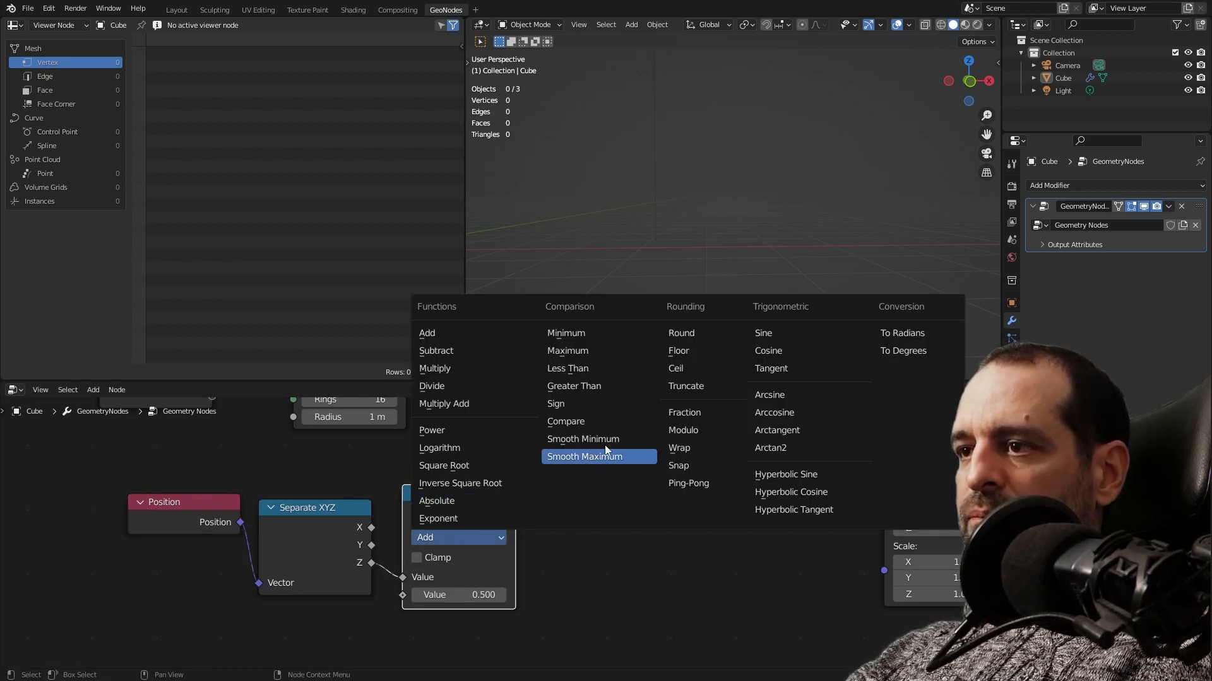
pyautogui.click(574, 386)
pyautogui.scroll(1, 687, 609)
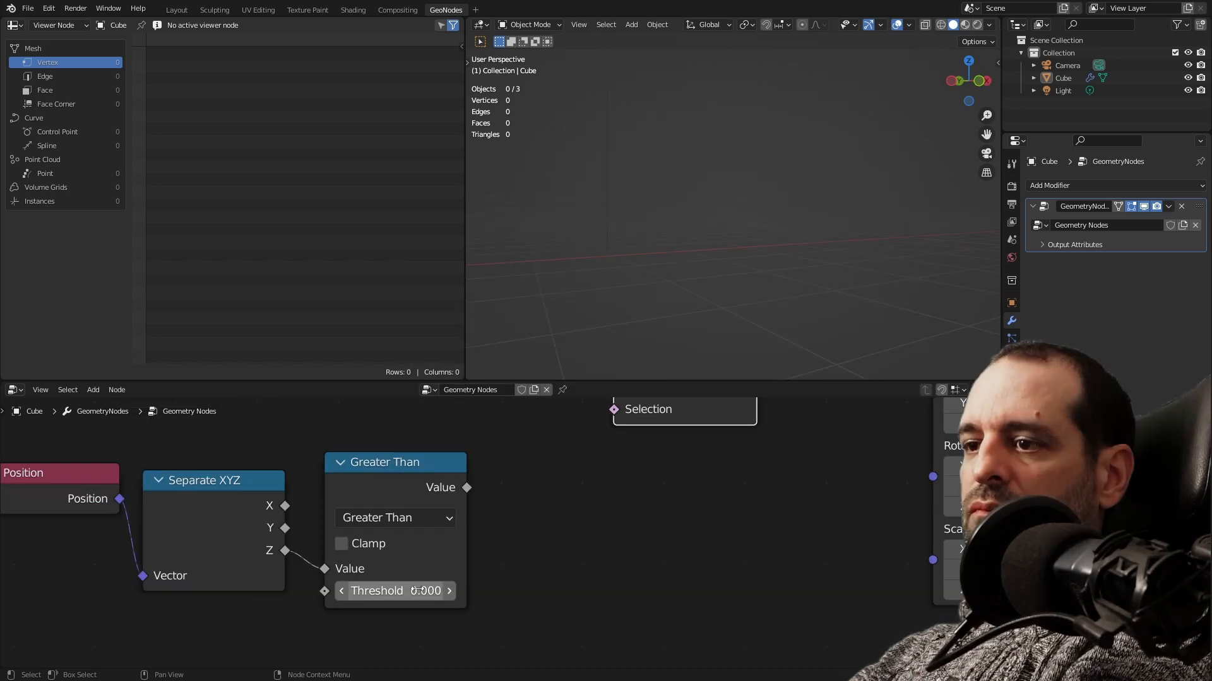
pyautogui.scroll(-1, 499, 533)
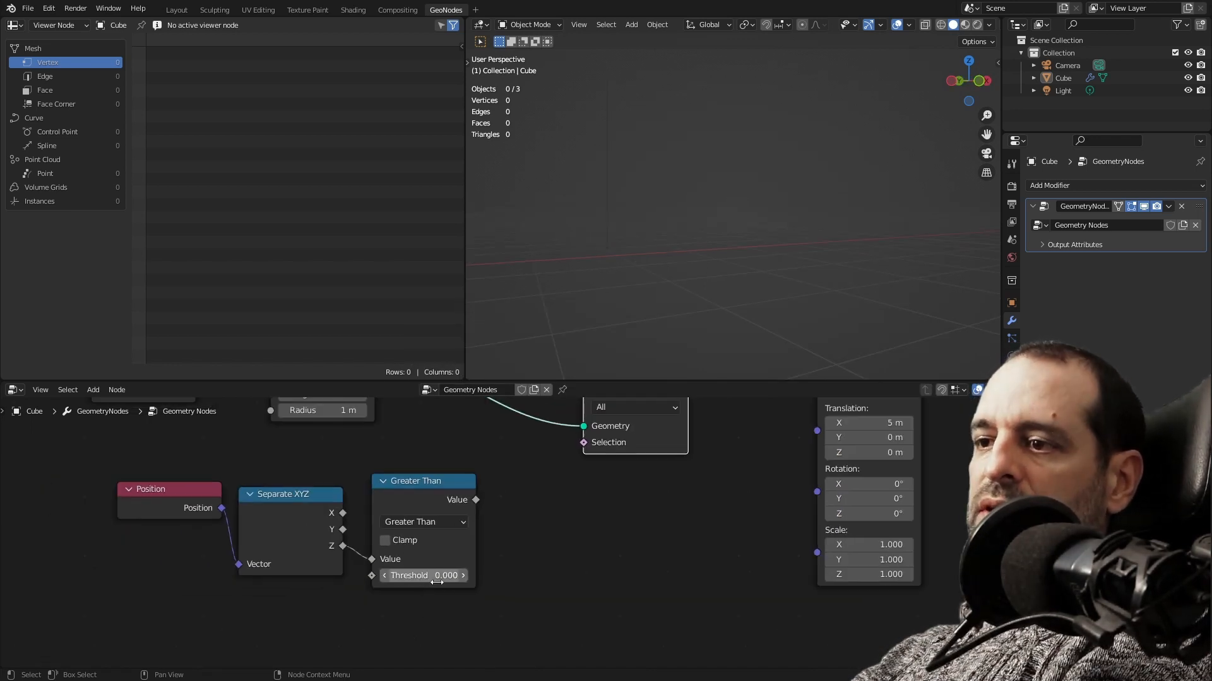
# Connect the Greater Than node's Value output to the Delete Geometry node's Selection input.
pyautogui.moveTo(678, 234); pyautogui.dragTo(658, 240, button='middle')
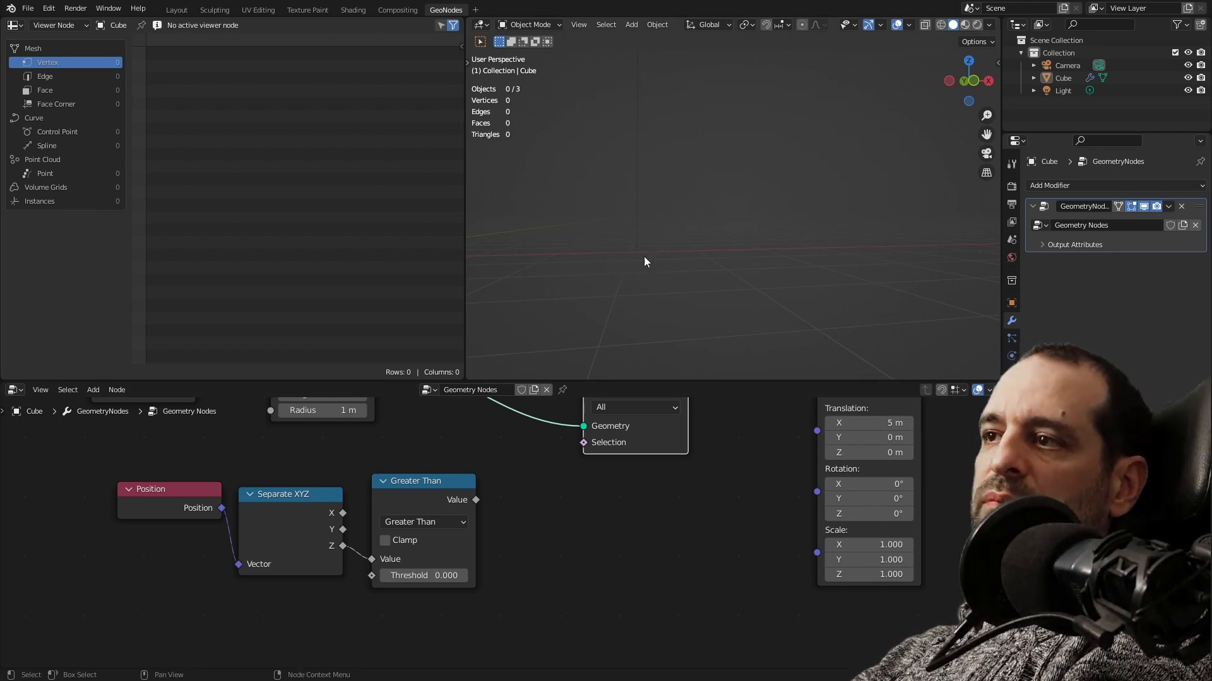
pyautogui.moveTo(538, 508); pyautogui.dragTo(538, 538, button='middle')
pyautogui.moveTo(472, 537); pyautogui.dragTo(585, 474)
pyautogui.moveTo(696, 312); pyautogui.dragTo(671, 307, button='middle')
pyautogui.moveTo(700, 151); pyautogui.dragTo(748, 229, button='middle')
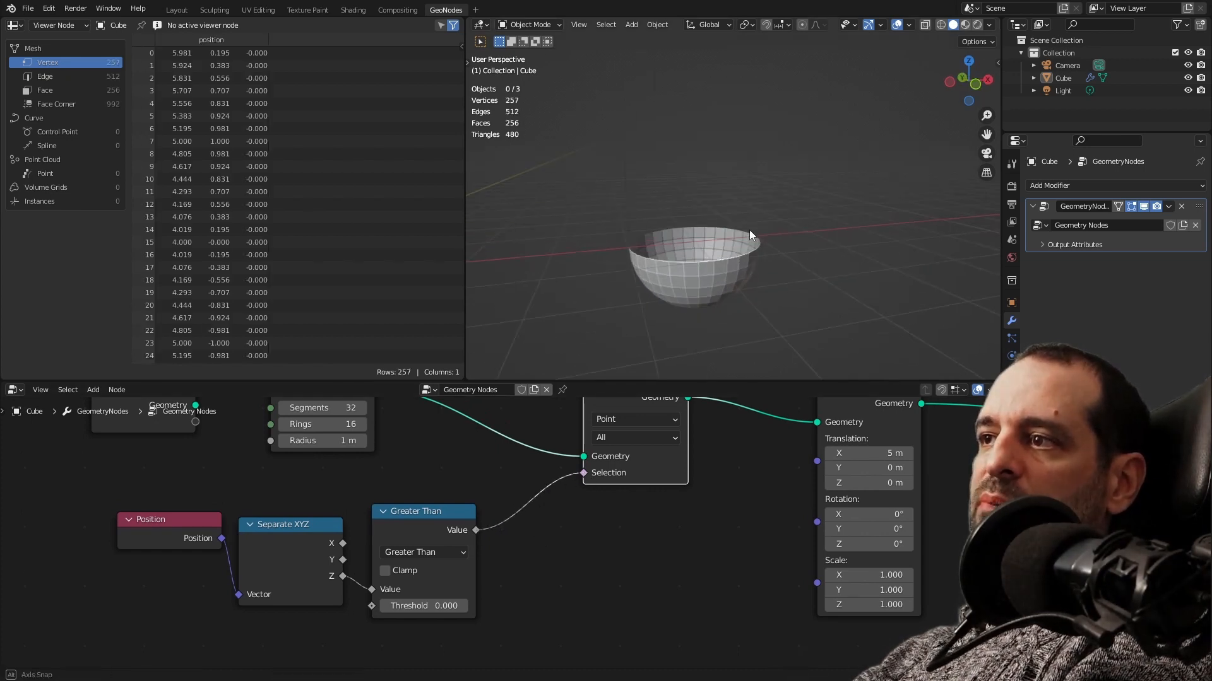
# Move the Delete Geometry node closer to its inputs and place the UV Sphere node just above the Greater Than node.
pyautogui.scroll(-2, 630, 449)
pyautogui.moveTo(593, 440); pyautogui.dragTo(616, 497, button='middle')
pyautogui.moveTo(616, 498); pyautogui.dragTo(579, 481)
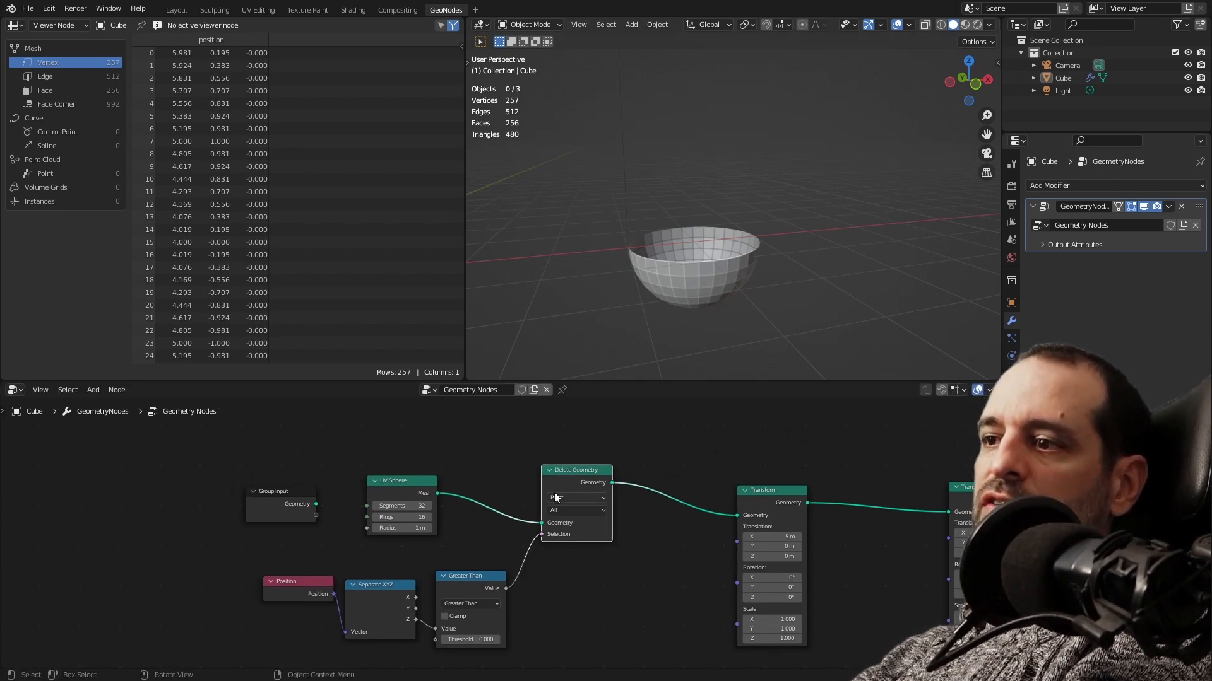
pyautogui.moveTo(403, 481); pyautogui.dragTo(472, 505)
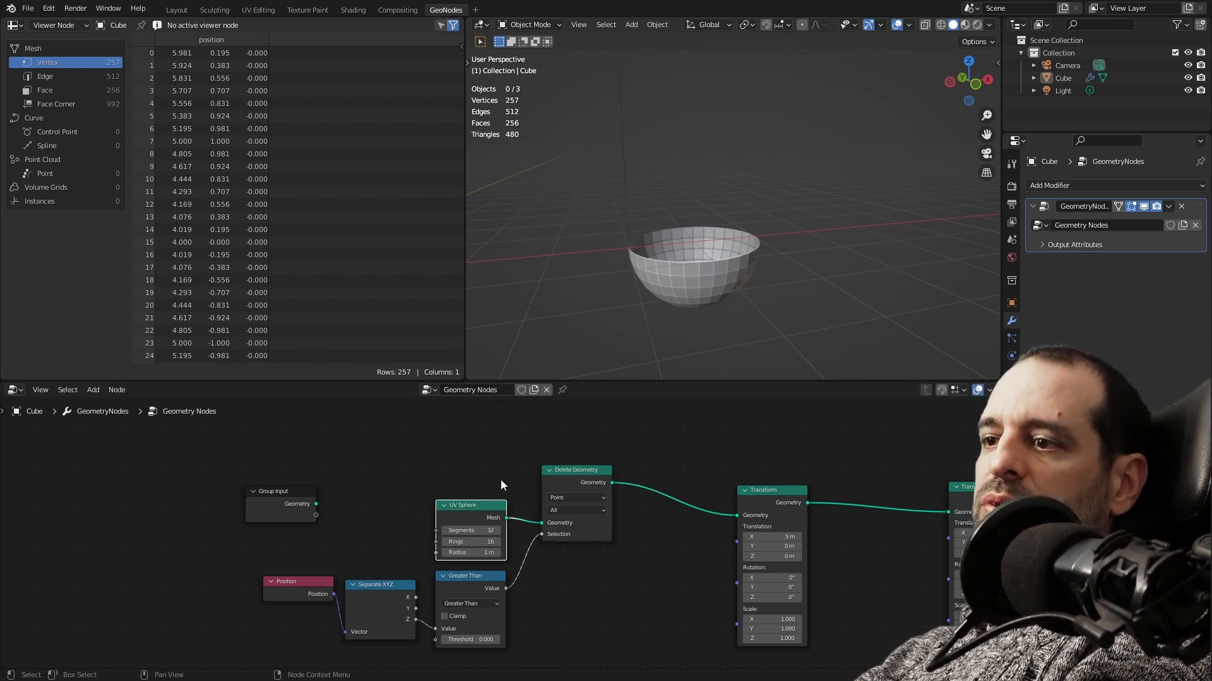
# Move the Delete Geometry node beside the UV Sphere, the Group Input node farther away, and the Position node below Separate XYZ.
pyautogui.moveTo(566, 483); pyautogui.dragTo(544, 520)
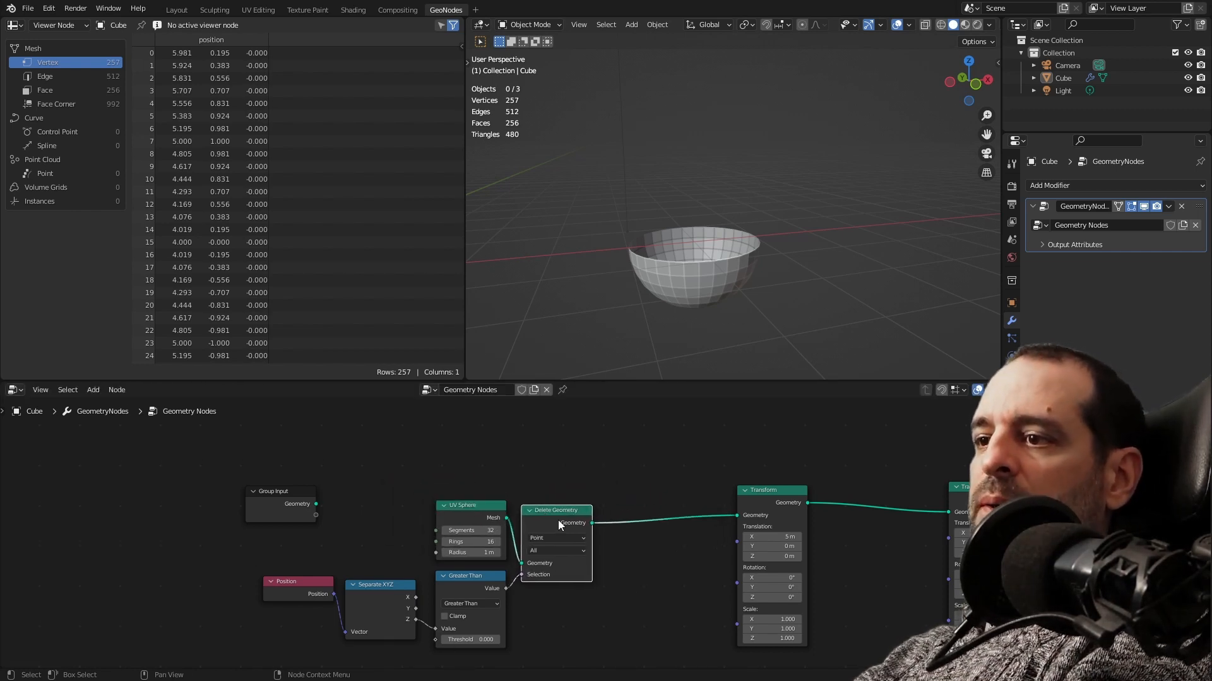
pyautogui.moveTo(558, 520); pyautogui.dragTo(563, 474, button='middle')
pyautogui.moveTo(306, 468); pyautogui.dragTo(247, 469)
pyautogui.click(301, 550)
pyautogui.moveTo(300, 547); pyautogui.dragTo(378, 614)
# Shift the connected sphere-deletion nodes together closer to Group Input, and bring the 5 m Transform node nearer to Delete Geometry.
pyautogui.moveTo(313, 440); pyautogui.dragTo(628, 627)
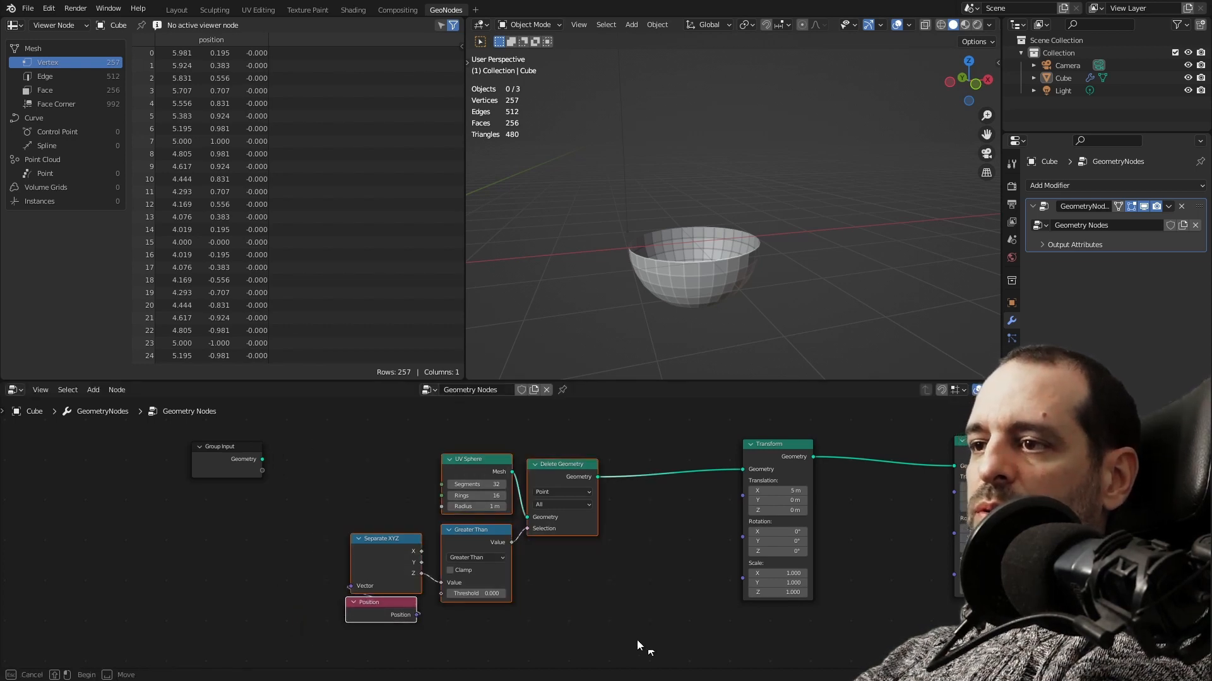
pyautogui.moveTo(575, 473); pyautogui.dragTo(536, 469)
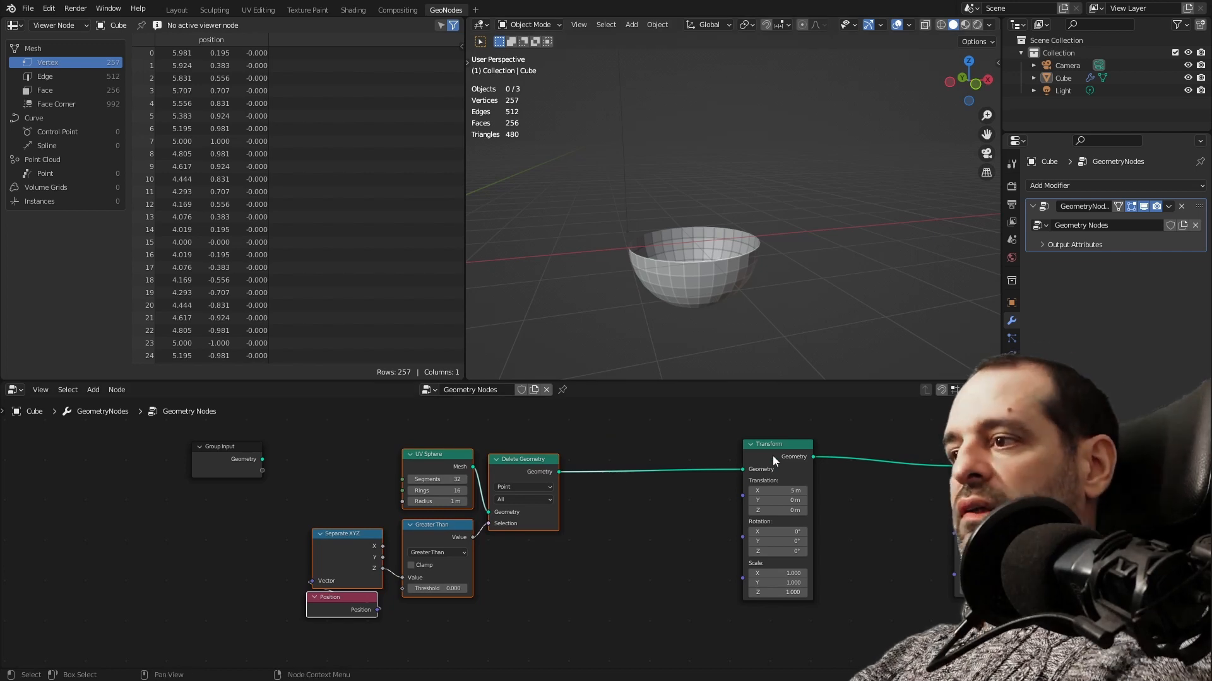
pyautogui.moveTo(773, 455); pyautogui.dragTo(647, 469)
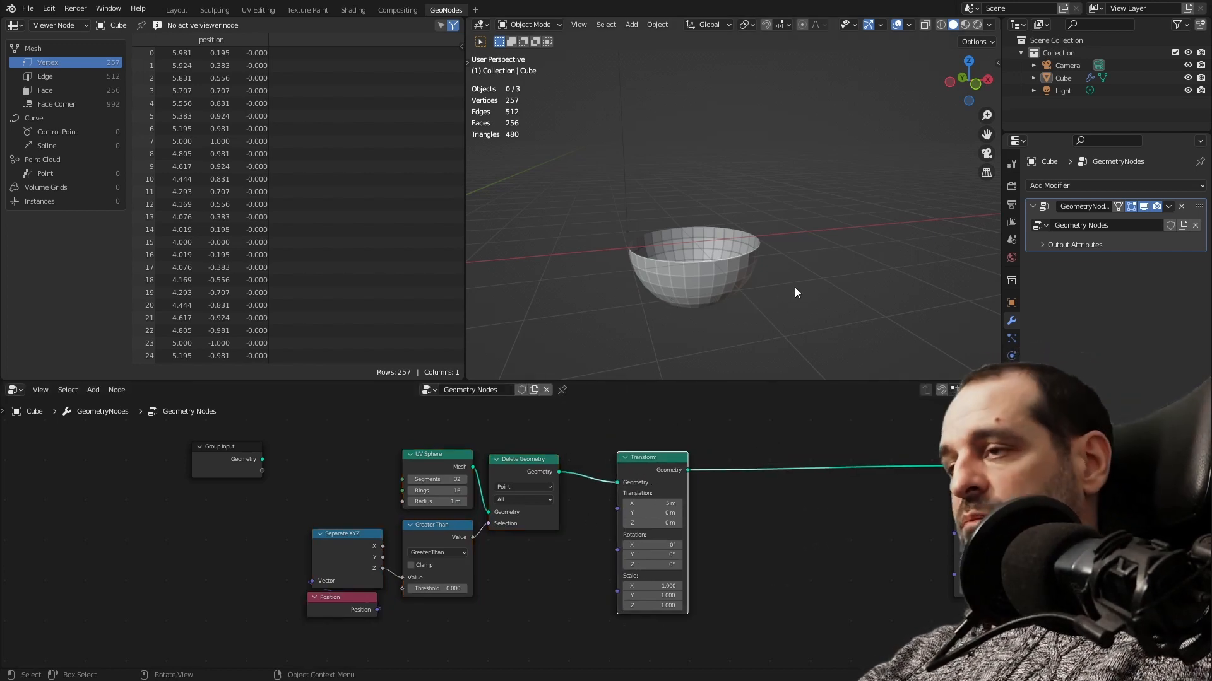
pyautogui.click(553, 552)
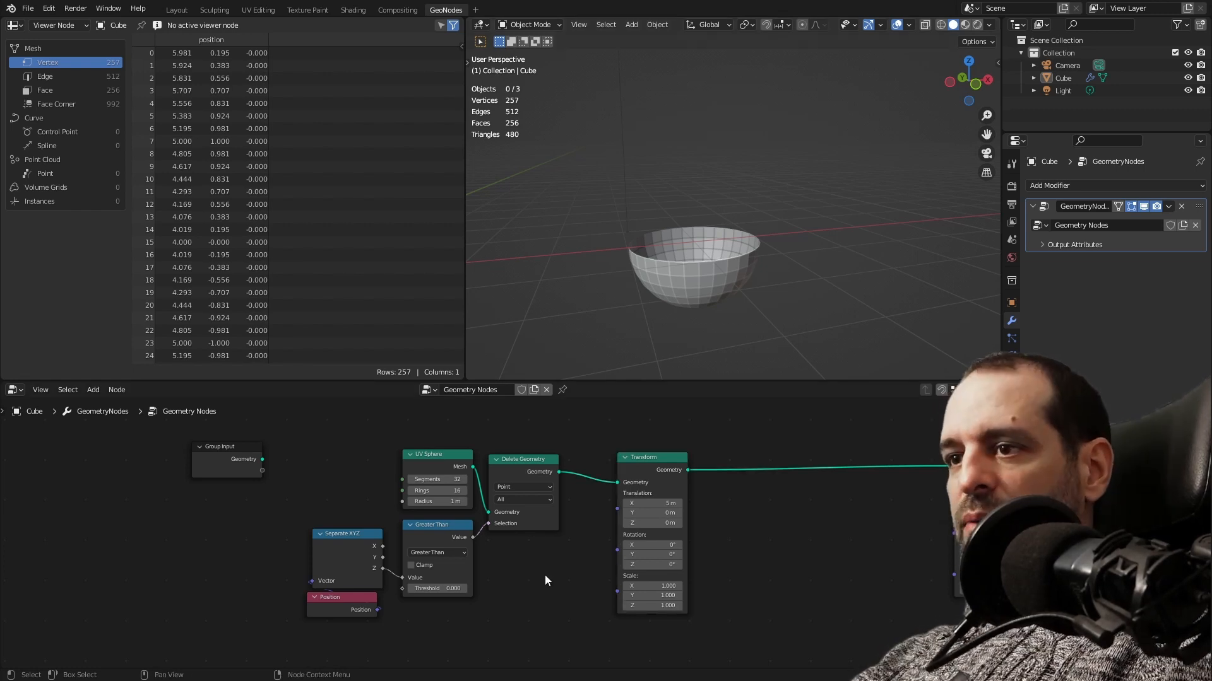
# Tidy the spacing of the Delete Geometry, Transform, Separate XYZ and Position nodes around the Greater Than node.
pyautogui.scroll(2, 544, 574)
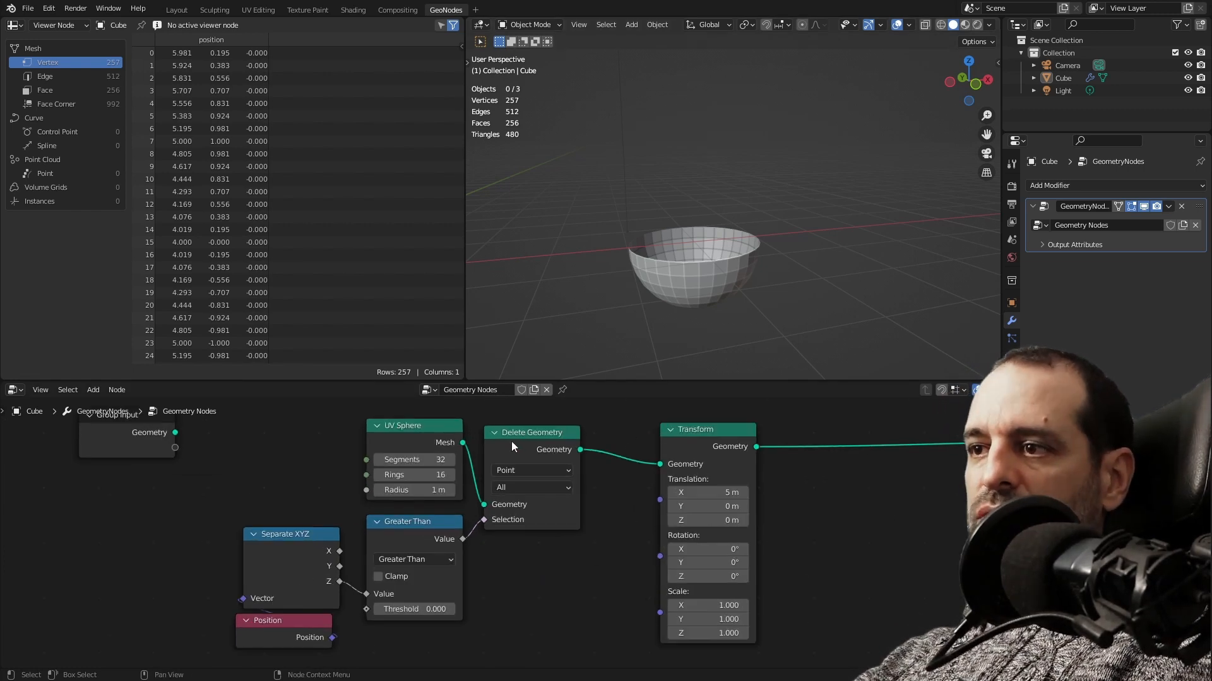
pyautogui.moveTo(511, 441); pyautogui.dragTo(508, 436)
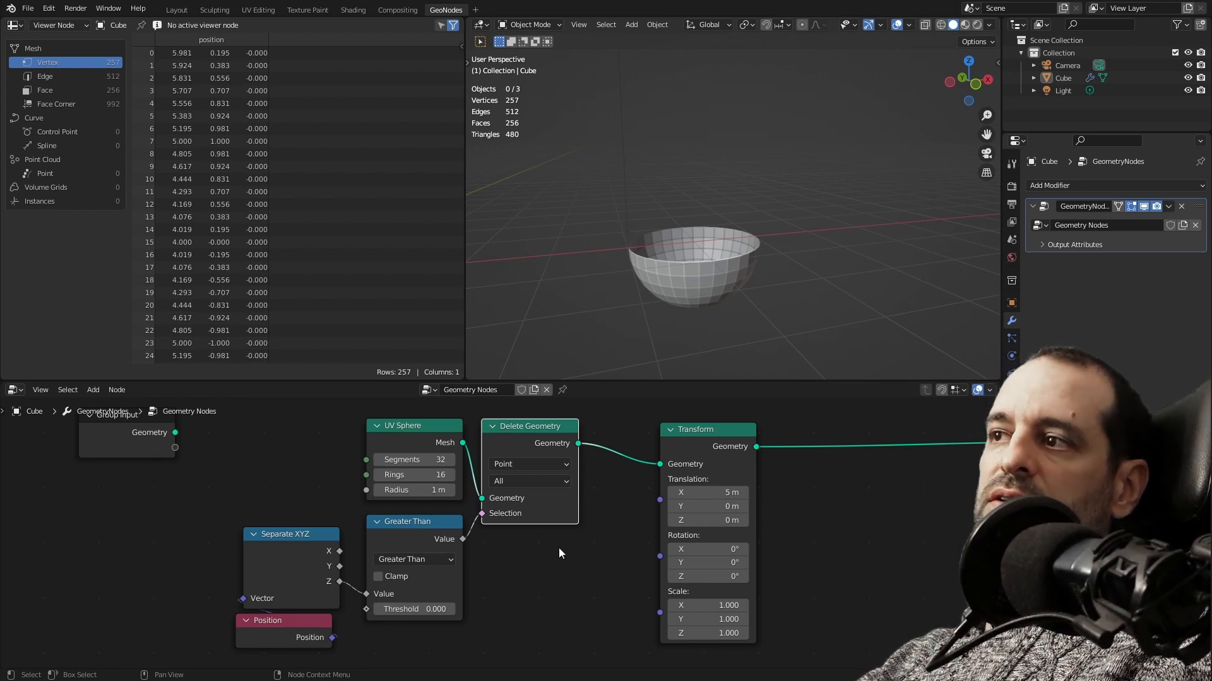
pyautogui.moveTo(688, 436); pyautogui.dragTo(628, 437)
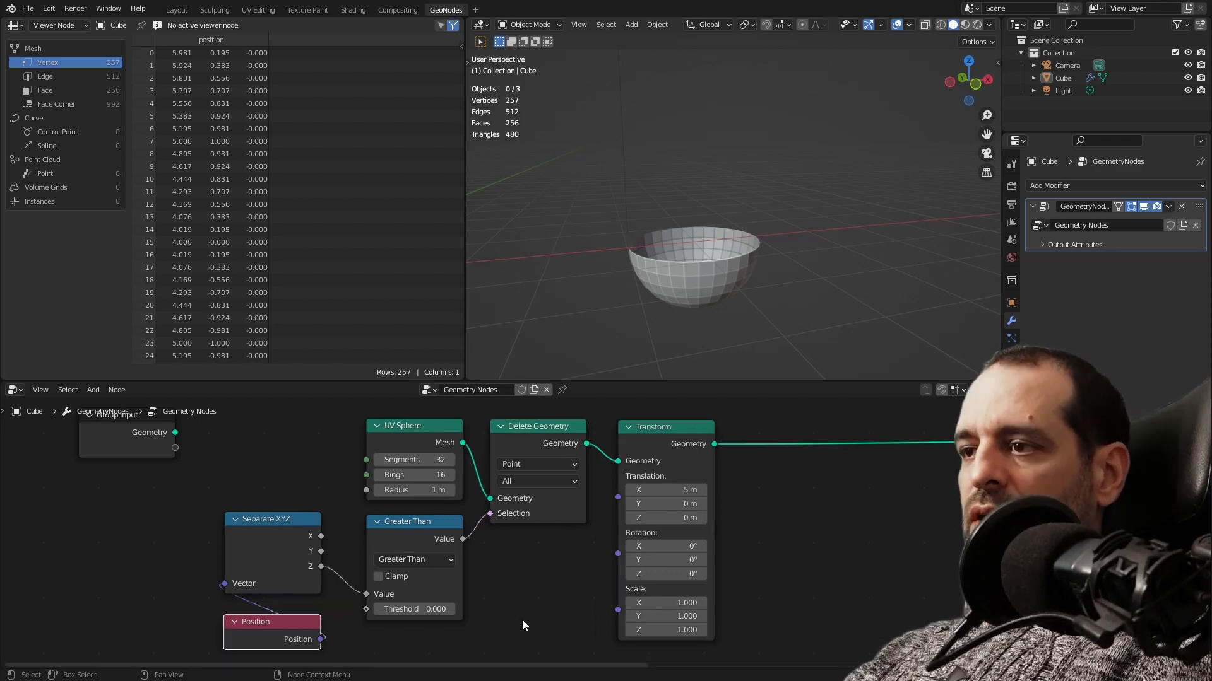
# Examine the Geometry sockets and links joining the UV Sphere, Delete Geometry and first Transform nodes.
pyautogui.moveTo(529, 600); pyautogui.dragTo(519, 566, button='middle')
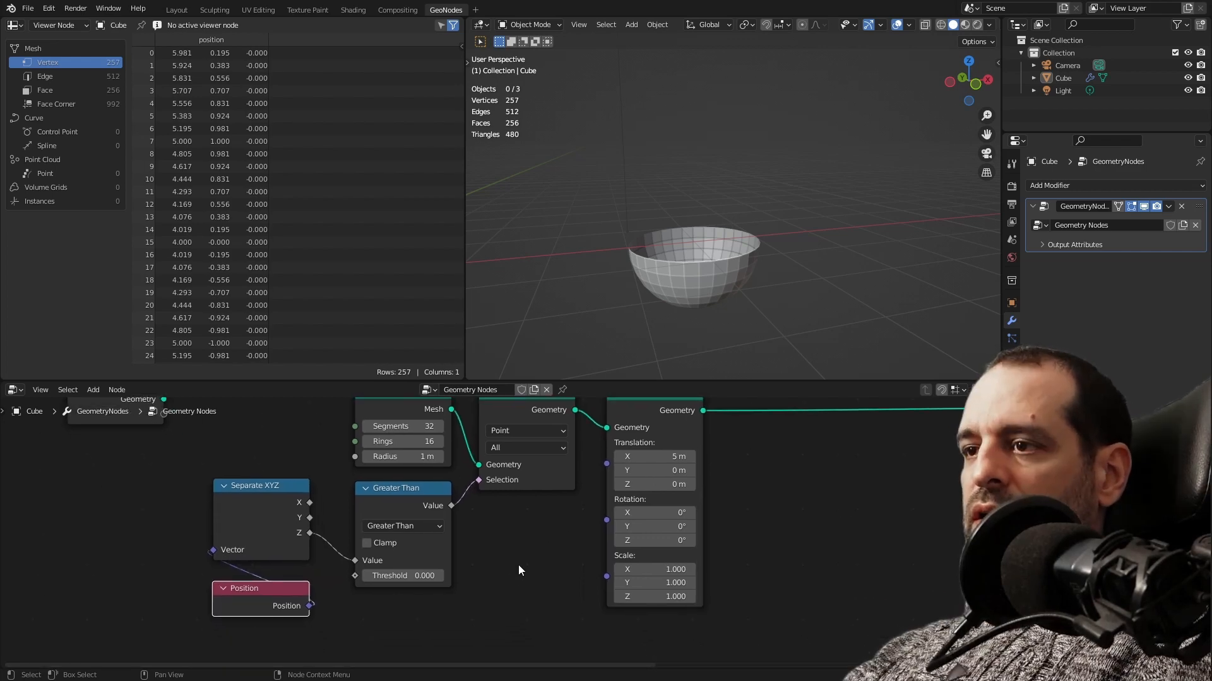
pyautogui.scroll(2, 519, 570)
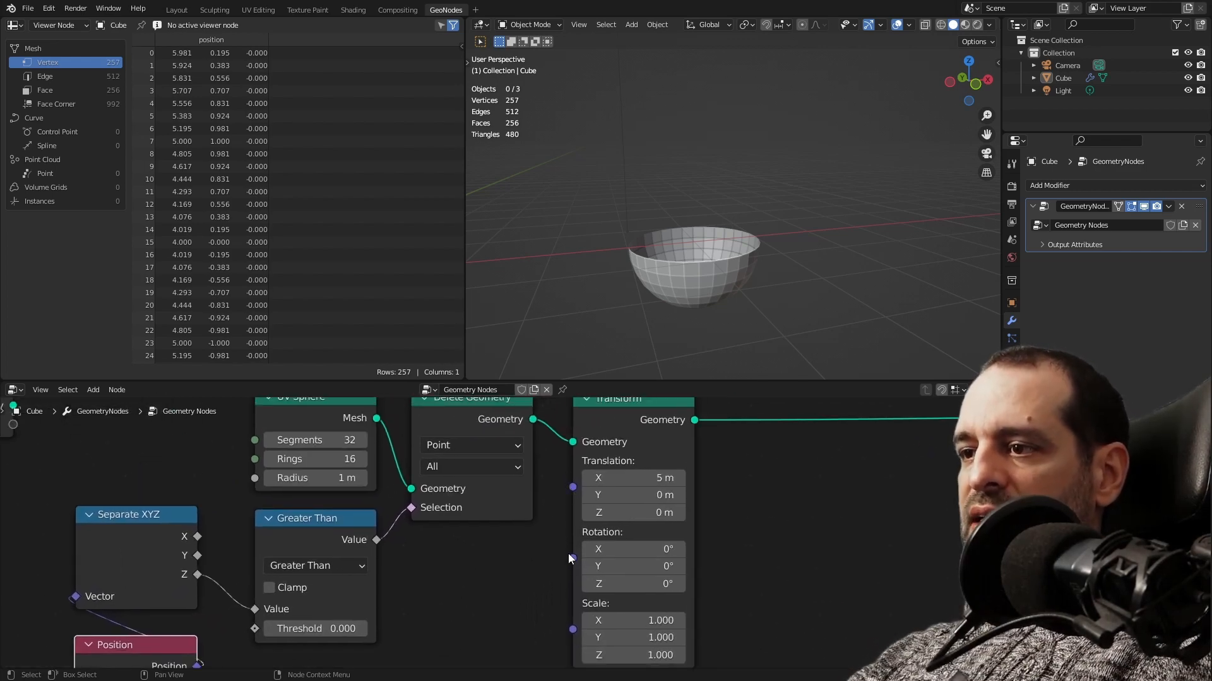
pyautogui.scroll(3, 512, 550)
pyautogui.scroll(-3, 601, 458)
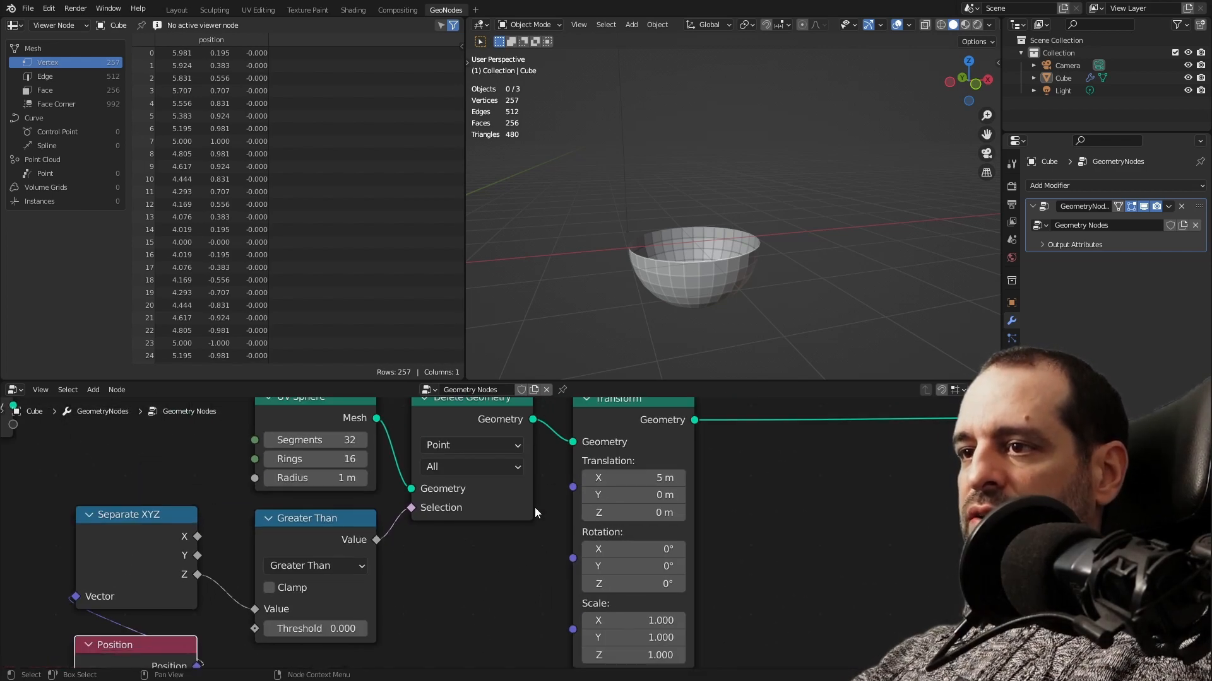
pyautogui.scroll(-3, 535, 507)
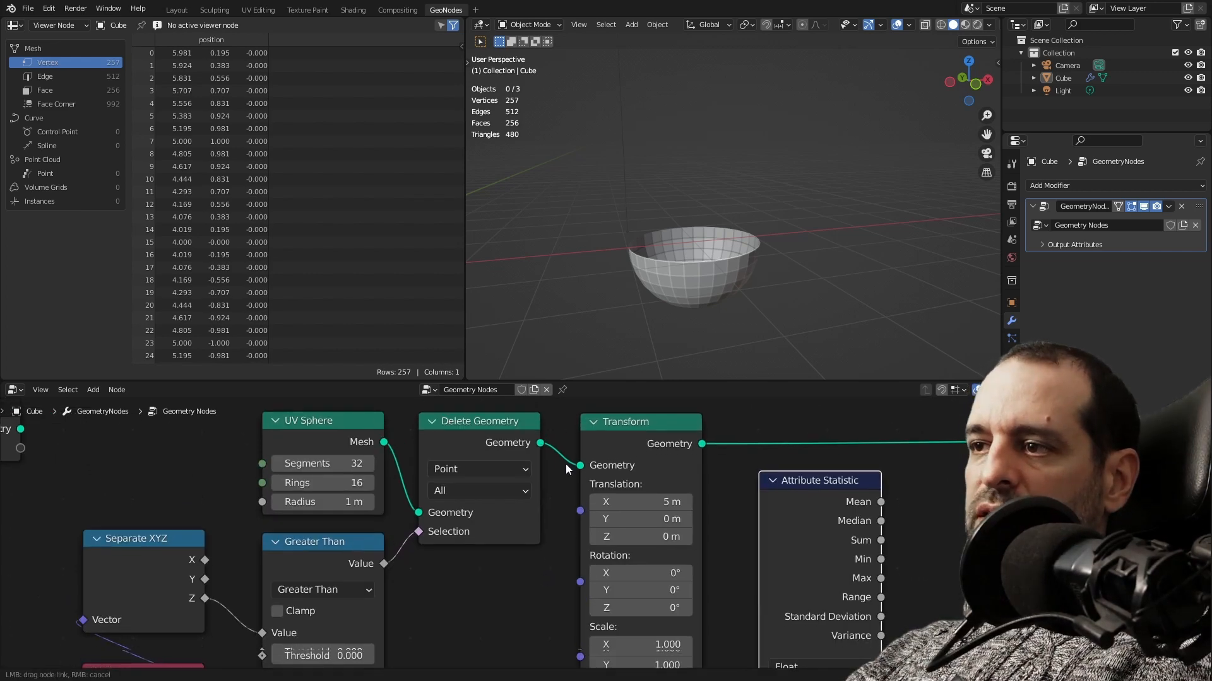
pyautogui.scroll(-3, 566, 464)
pyautogui.moveTo(424, 475); pyautogui.dragTo(507, 478, button='middle')
pyautogui.scroll(2, 507, 478)
pyautogui.moveTo(512, 460); pyautogui.dragTo(471, 462)
pyautogui.scroll(-1, 467, 463)
# Follow the geometry link from the first Transform node through the second one to Group Output, and view the half sphere.
pyautogui.scroll(-4, 504, 495)
pyautogui.moveTo(712, 473); pyautogui.dragTo(445, 477, button='middle')
pyautogui.scroll(4, 446, 477)
pyautogui.moveTo(779, 473); pyautogui.dragTo(489, 495, button='middle')
pyautogui.scroll(4, 489, 495)
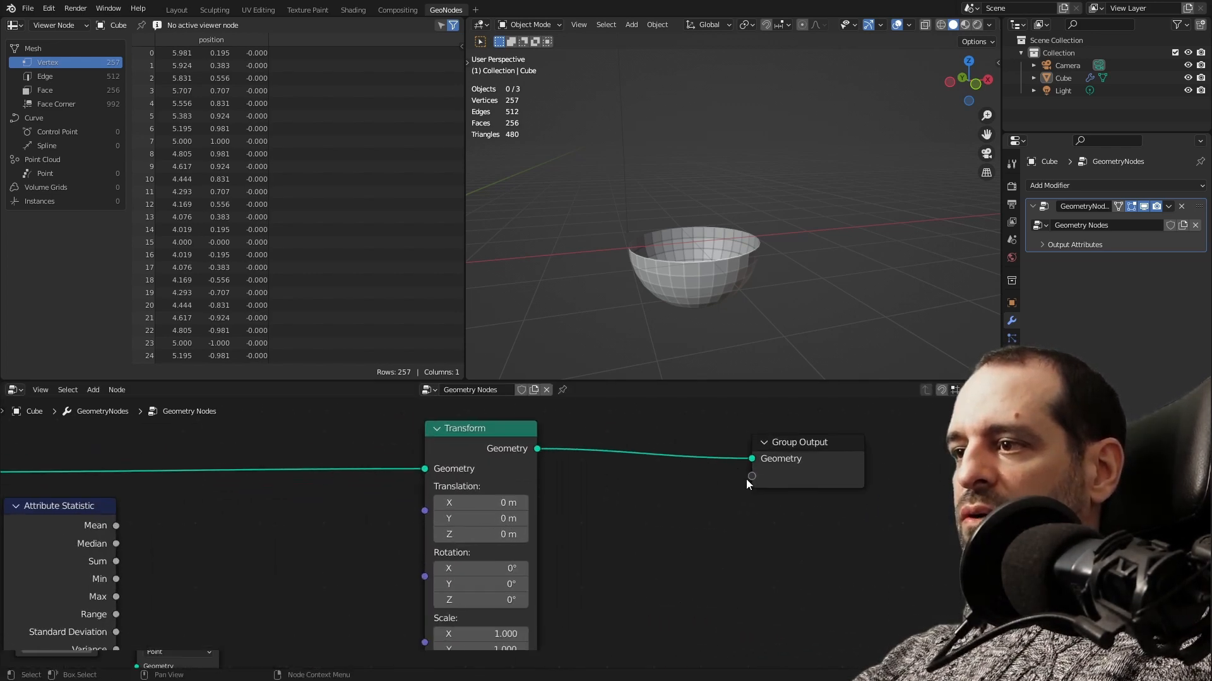
pyautogui.moveTo(775, 468); pyautogui.dragTo(771, 461)
pyautogui.scroll(-7, 626, 507)
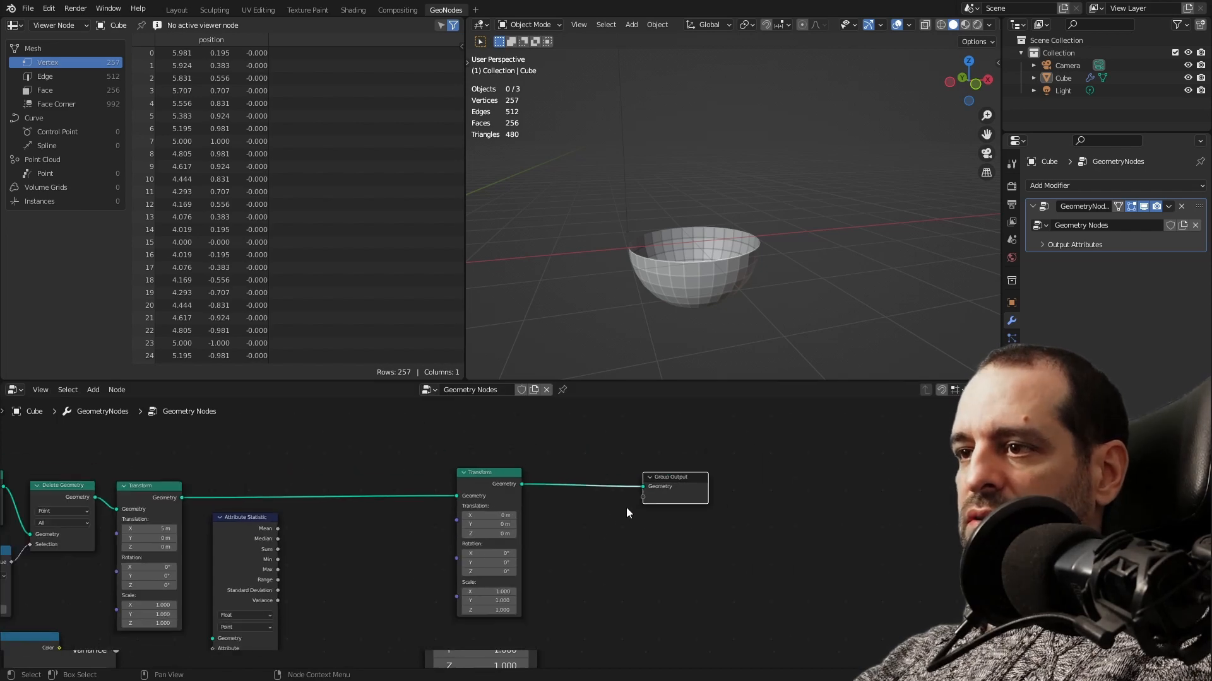
pyautogui.moveTo(626, 508); pyautogui.dragTo(814, 494, button='middle')
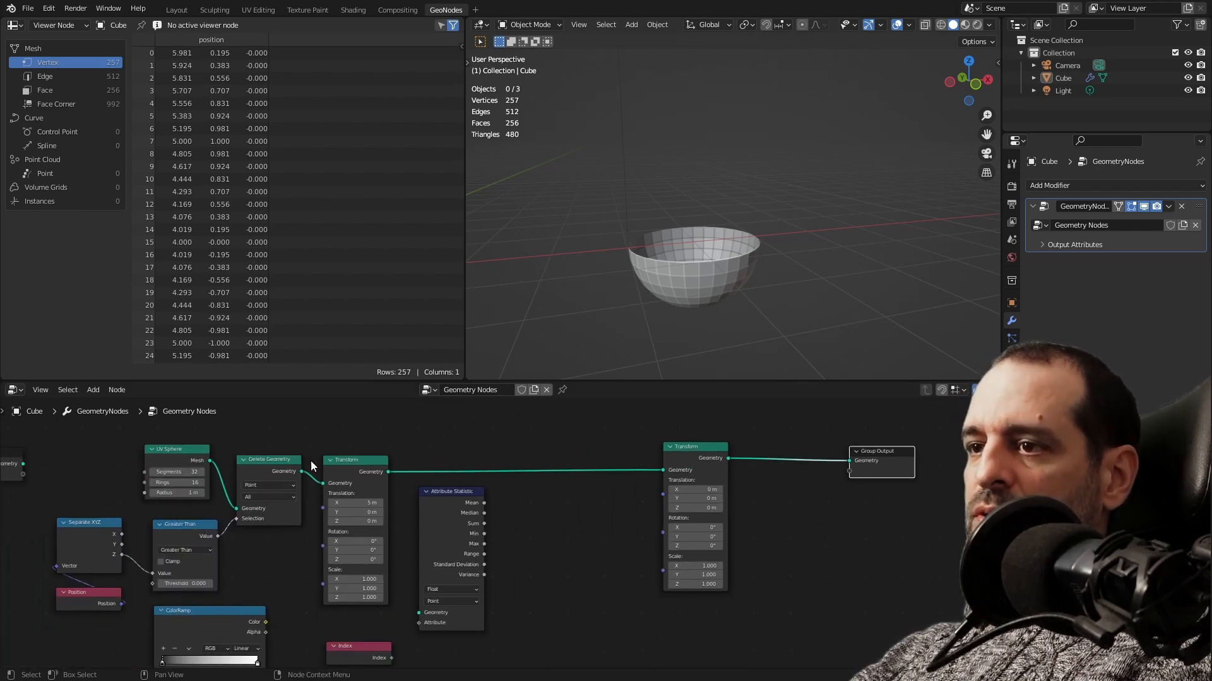
pyautogui.moveTo(721, 313); pyautogui.dragTo(697, 307, button='middle')
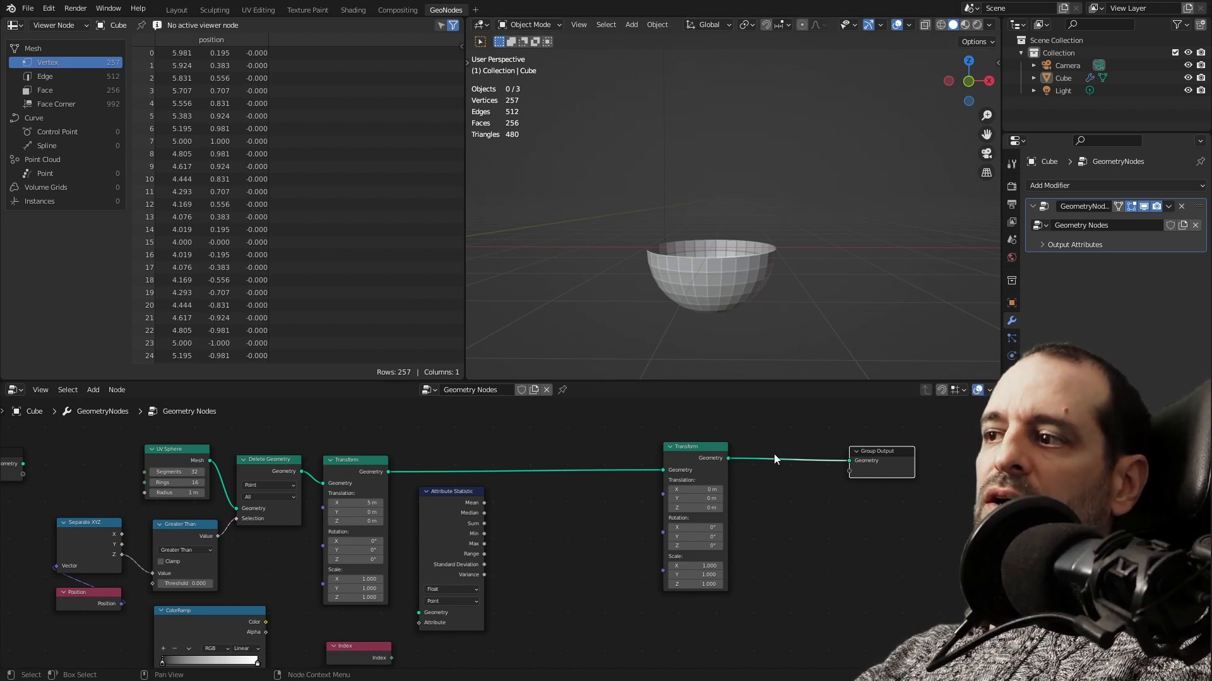
# Examine the value and vector sockets across the node tree, including the Transform node's Translation input.
pyautogui.moveTo(276, 429); pyautogui.dragTo(290, 501, button='middle')
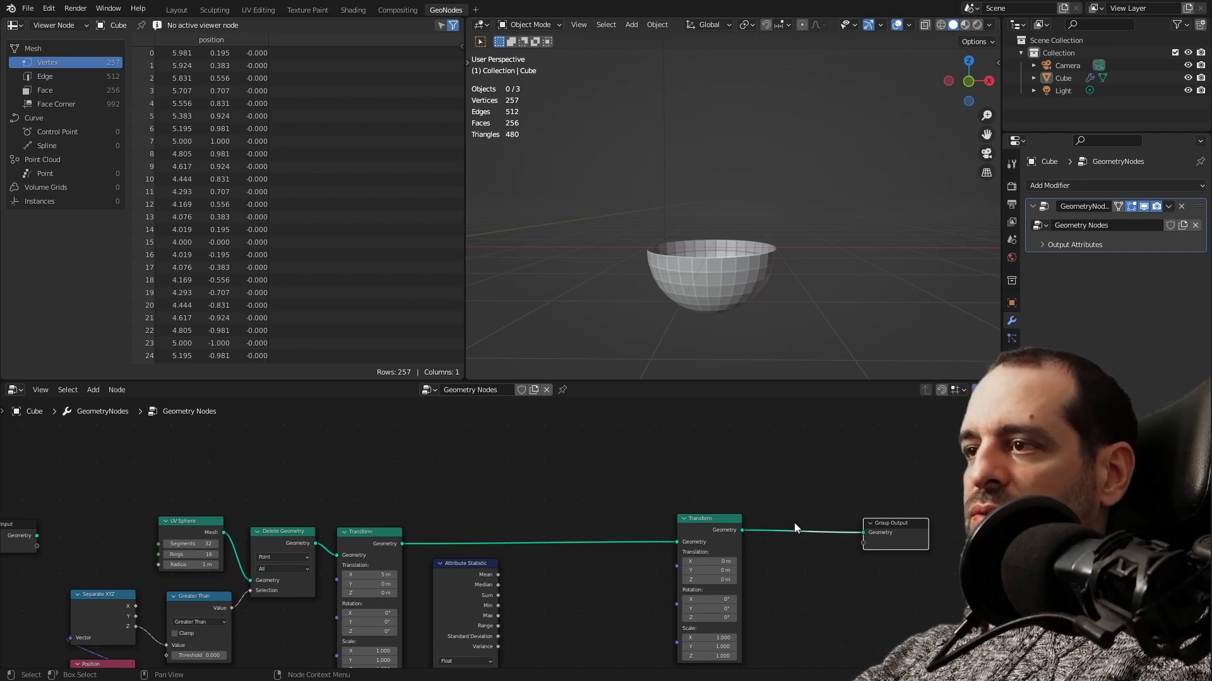
pyautogui.scroll(-6, 576, 562)
pyautogui.moveTo(580, 562); pyautogui.dragTo(683, 465, button='middle')
pyautogui.scroll(7, 646, 534)
pyautogui.scroll(5, 684, 466)
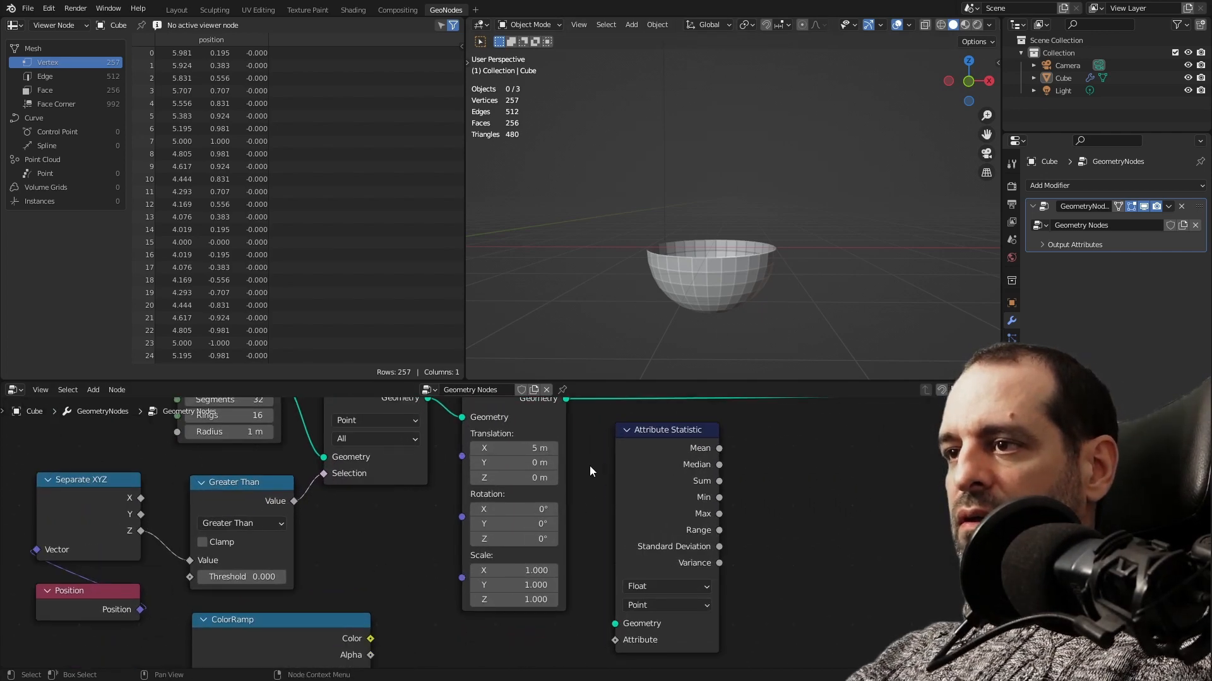
pyautogui.moveTo(512, 465); pyautogui.dragTo(648, 495, button='middle')
pyautogui.scroll(1, 648, 495)
pyautogui.moveTo(596, 486); pyautogui.dragTo(512, 568)
pyautogui.scroll(-3, 463, 589)
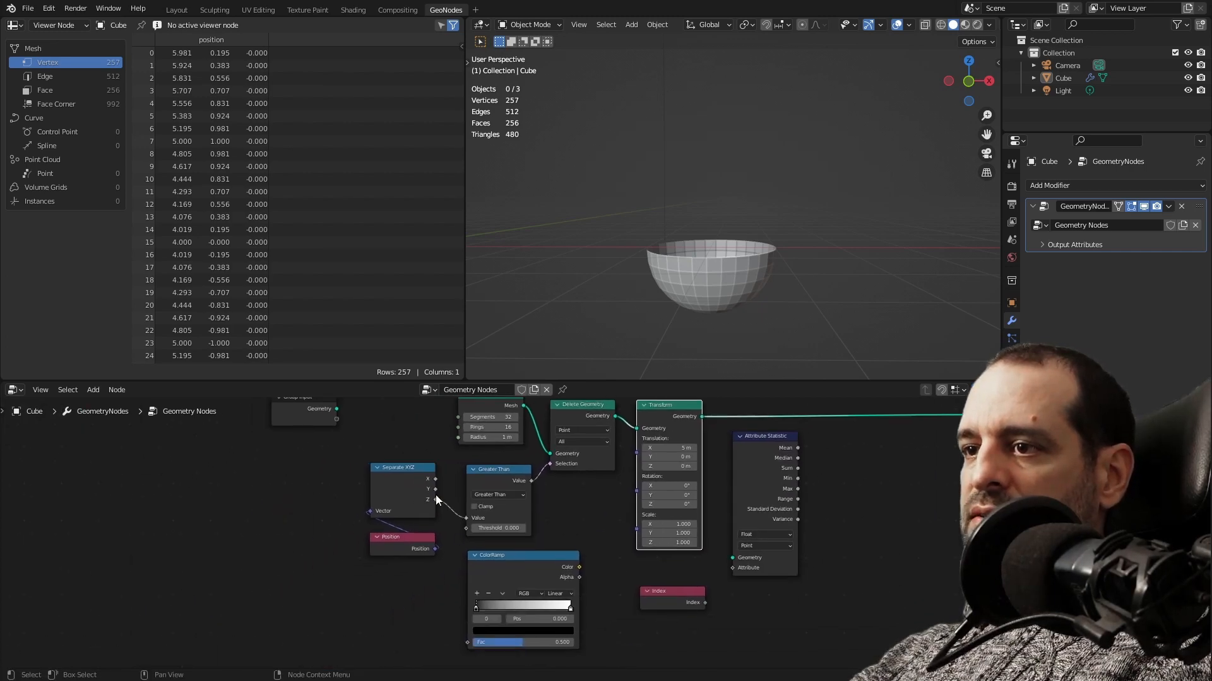
pyautogui.scroll(2, 435, 495)
pyautogui.scroll(-3, 620, 237)
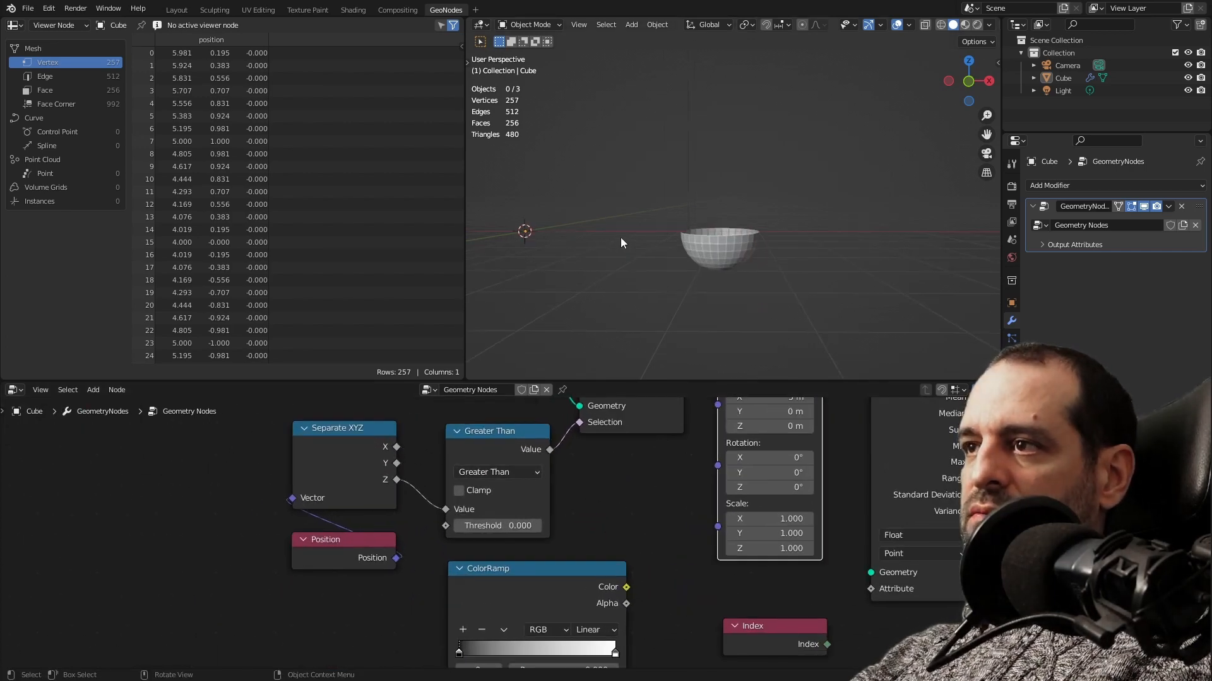
pyautogui.moveTo(687, 401); pyautogui.dragTo(639, 488, button='middle')
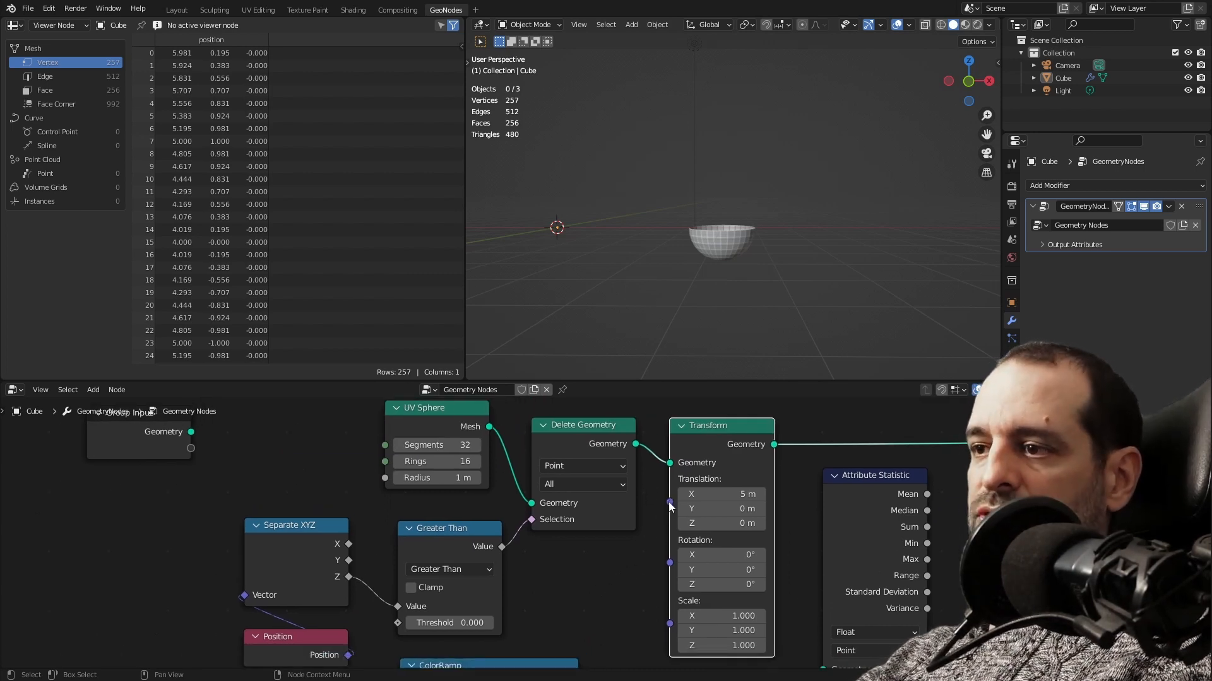
pyautogui.moveTo(670, 502); pyautogui.dragTo(584, 592)
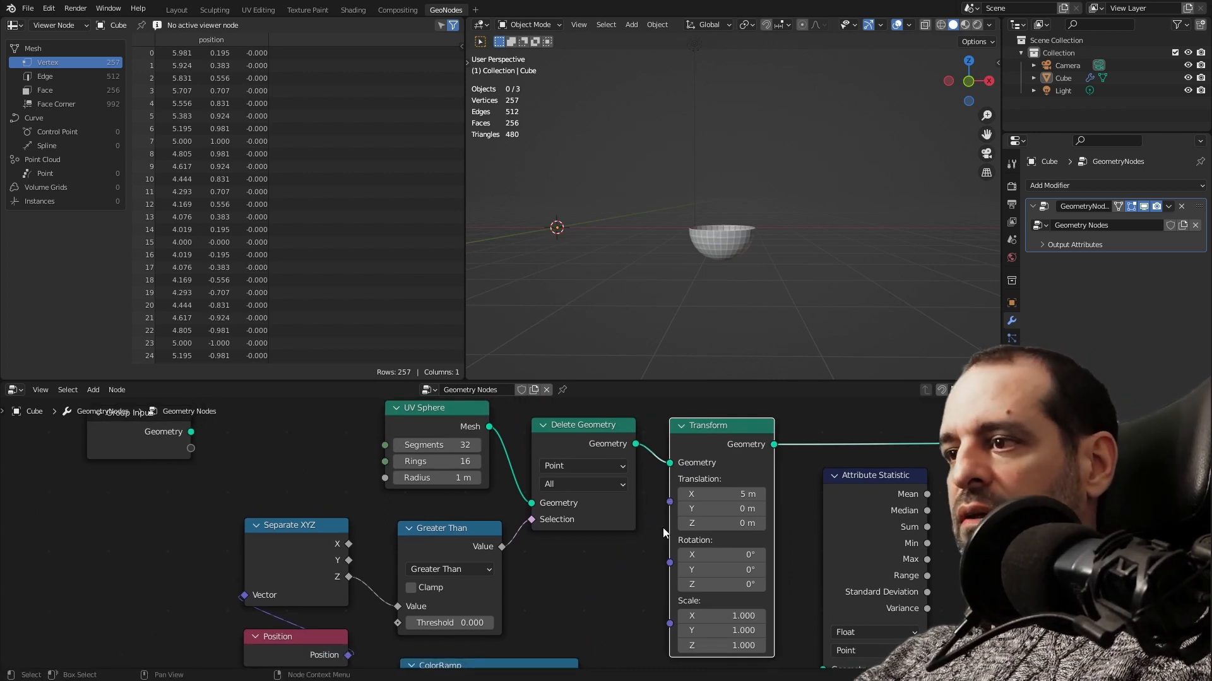
pyautogui.moveTo(652, 532); pyautogui.dragTo(557, 540, button='middle')
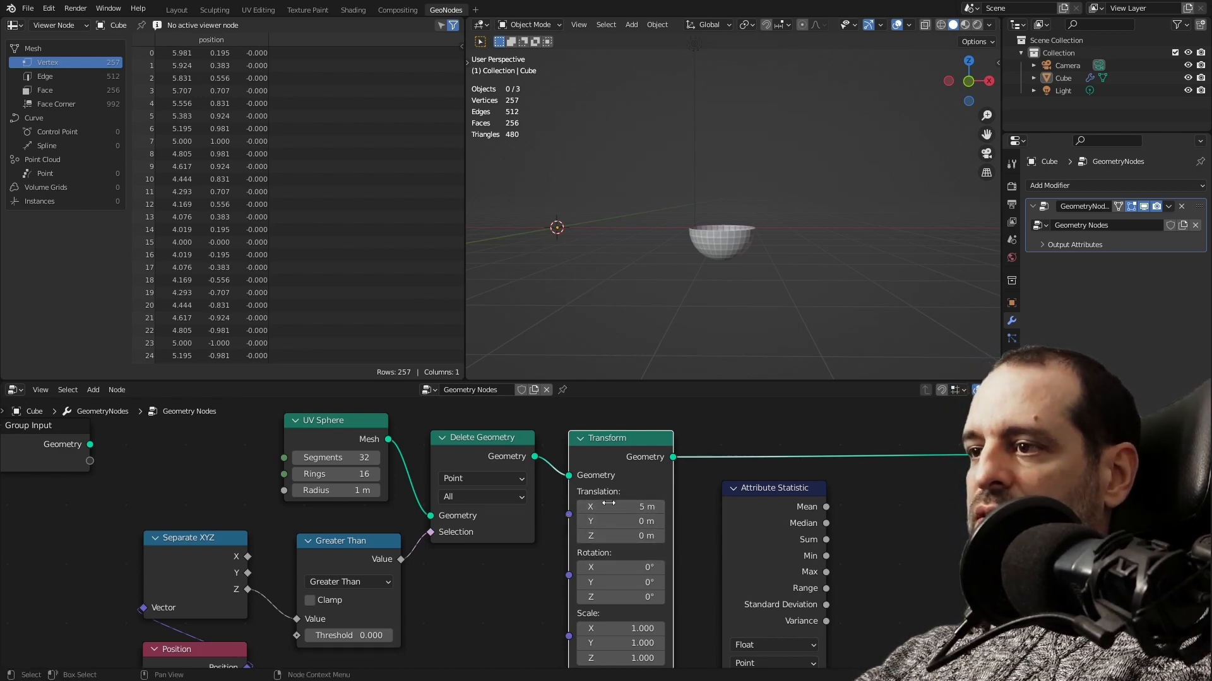
pyautogui.scroll(-2, 552, 566)
pyautogui.moveTo(498, 536); pyautogui.dragTo(626, 536, button='middle')
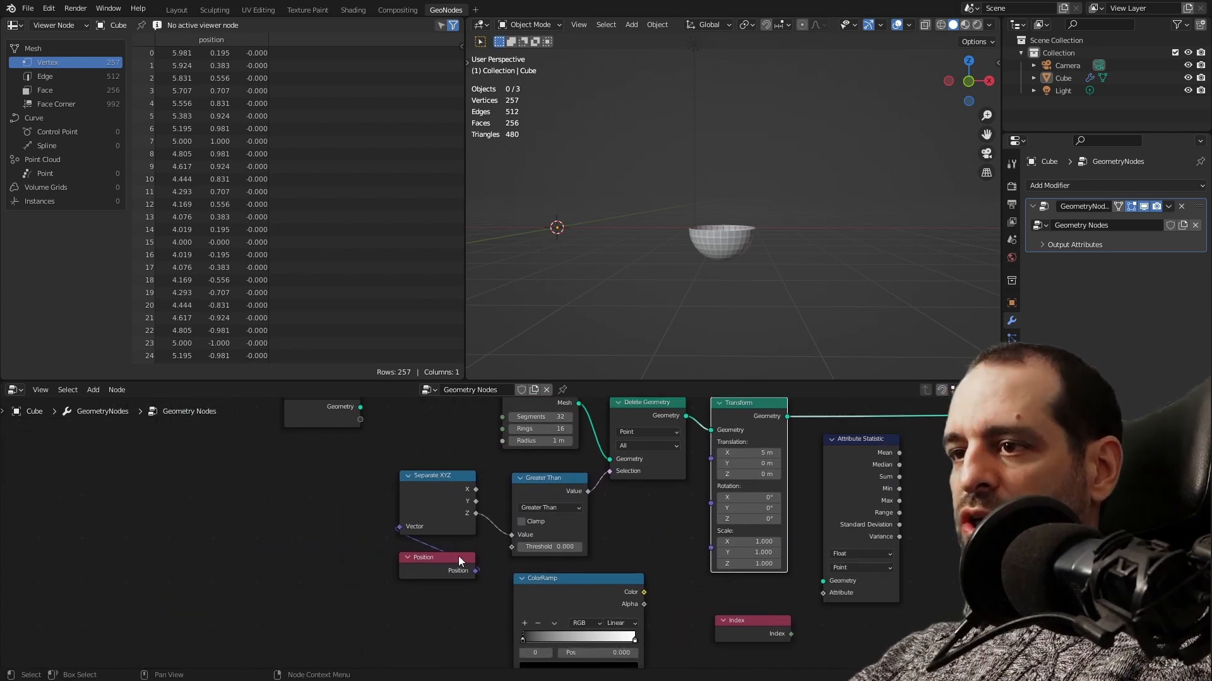
# Spread the Position and Separate XYZ nodes apart so the vector link between them runs clearly.
pyautogui.moveTo(459, 559); pyautogui.dragTo(303, 548)
pyautogui.scroll(5, 359, 518)
pyautogui.moveTo(402, 462); pyautogui.dragTo(379, 504)
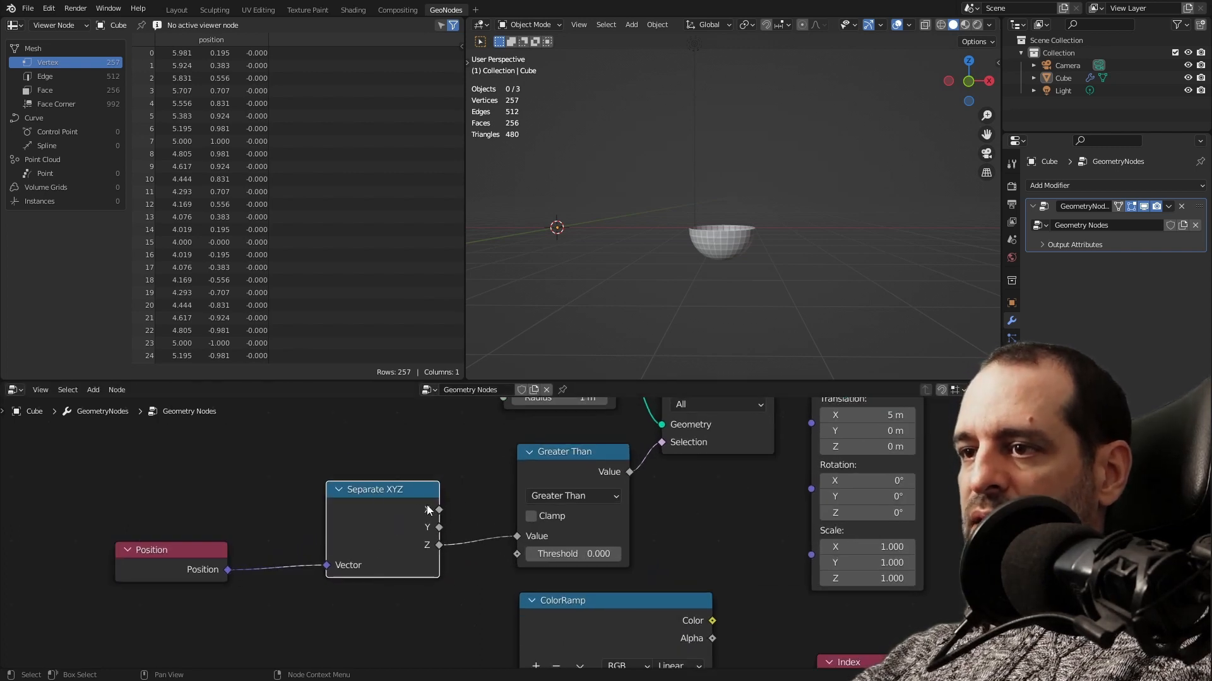
# Examine the ColorRamp node's Color output socket by pulling trial links from it into empty space.
pyautogui.scroll(1, 451, 550)
pyautogui.moveTo(423, 548)
pyautogui.mouseDown()
pyautogui.moveTo(462, 596)
pyautogui.moveTo(421, 529)
pyautogui.mouseUp()
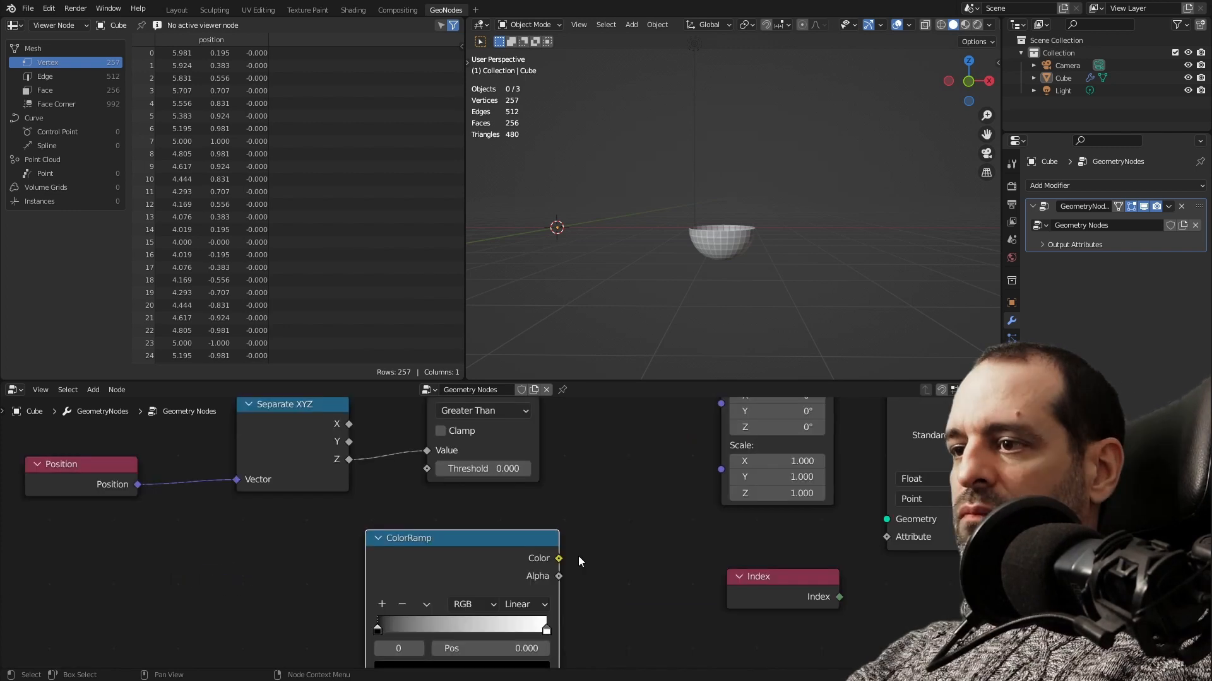
pyautogui.scroll(1, 578, 555)
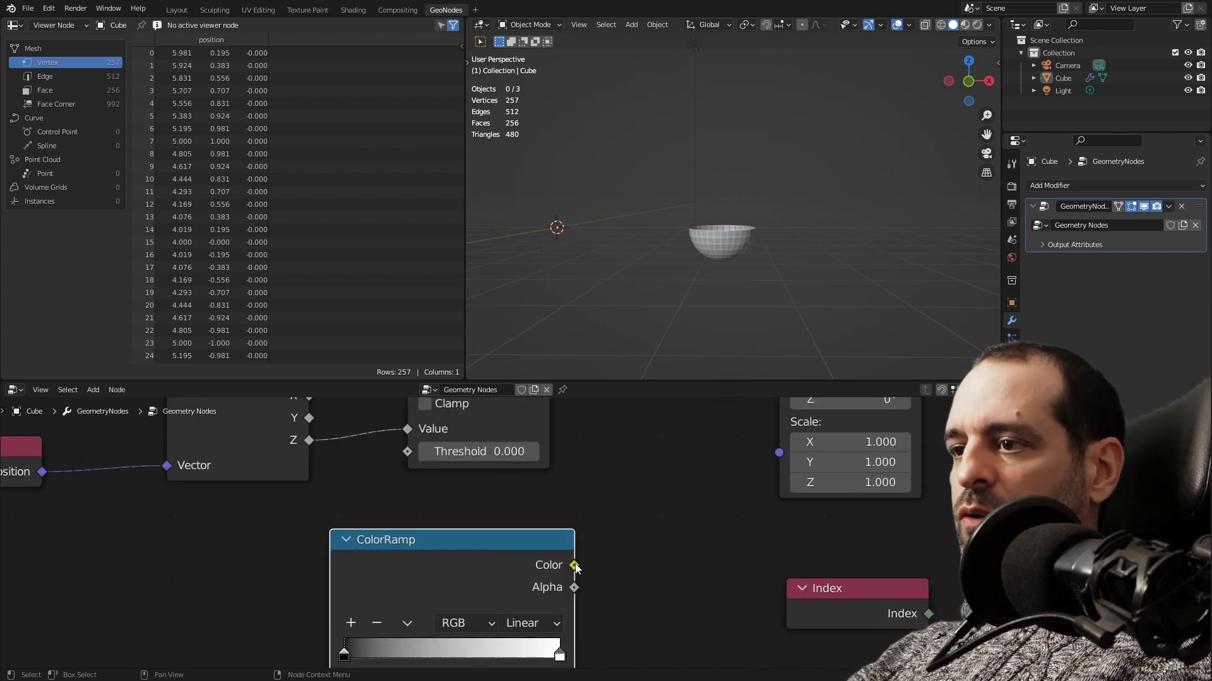
pyautogui.moveTo(573, 565); pyautogui.dragTo(641, 478)
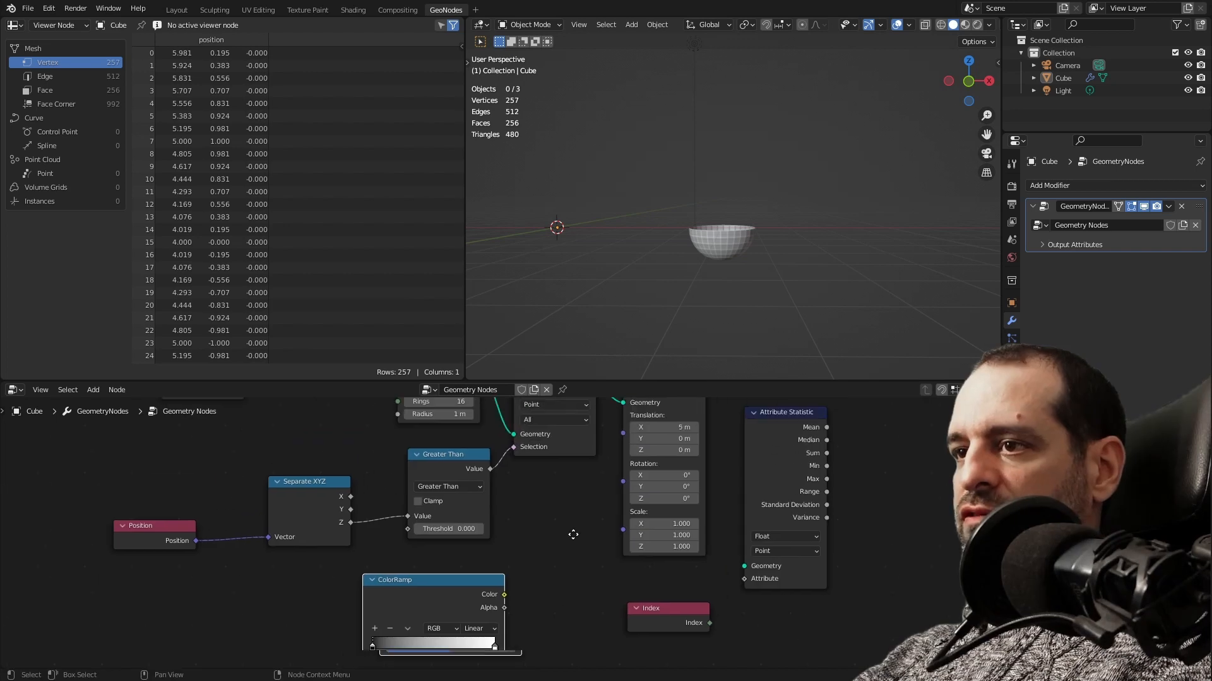
pyautogui.moveTo(573, 534); pyautogui.dragTo(572, 556, button='middle')
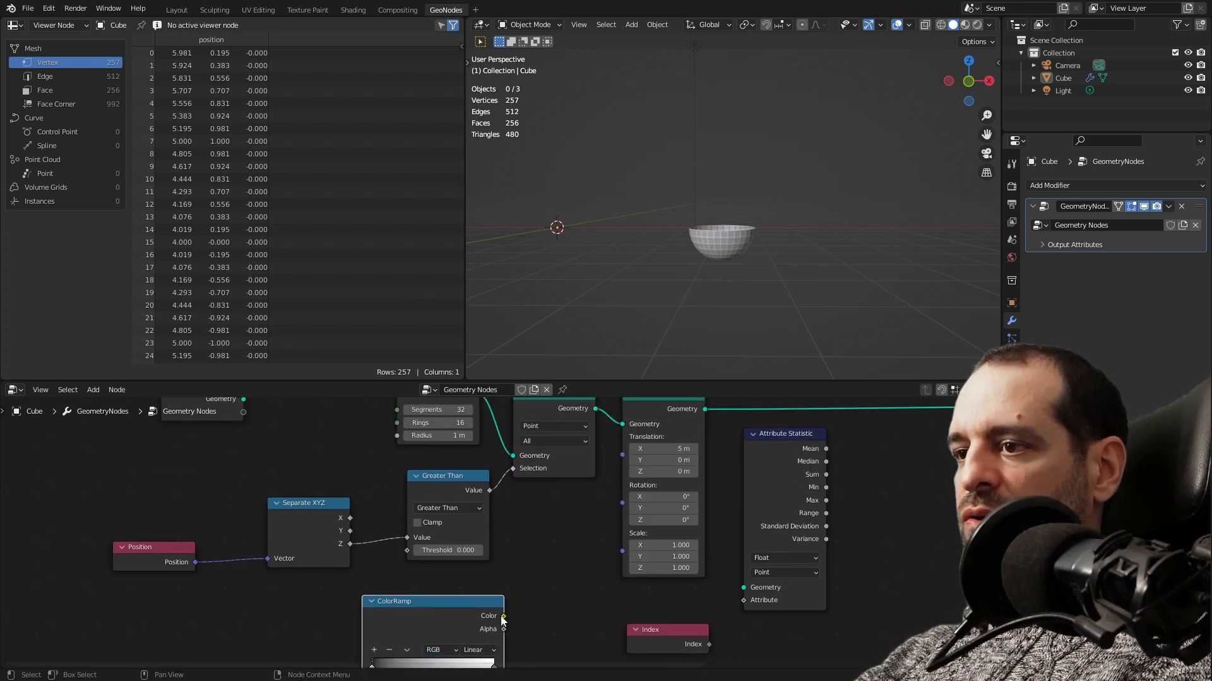
pyautogui.moveTo(503, 616); pyautogui.dragTo(578, 554)
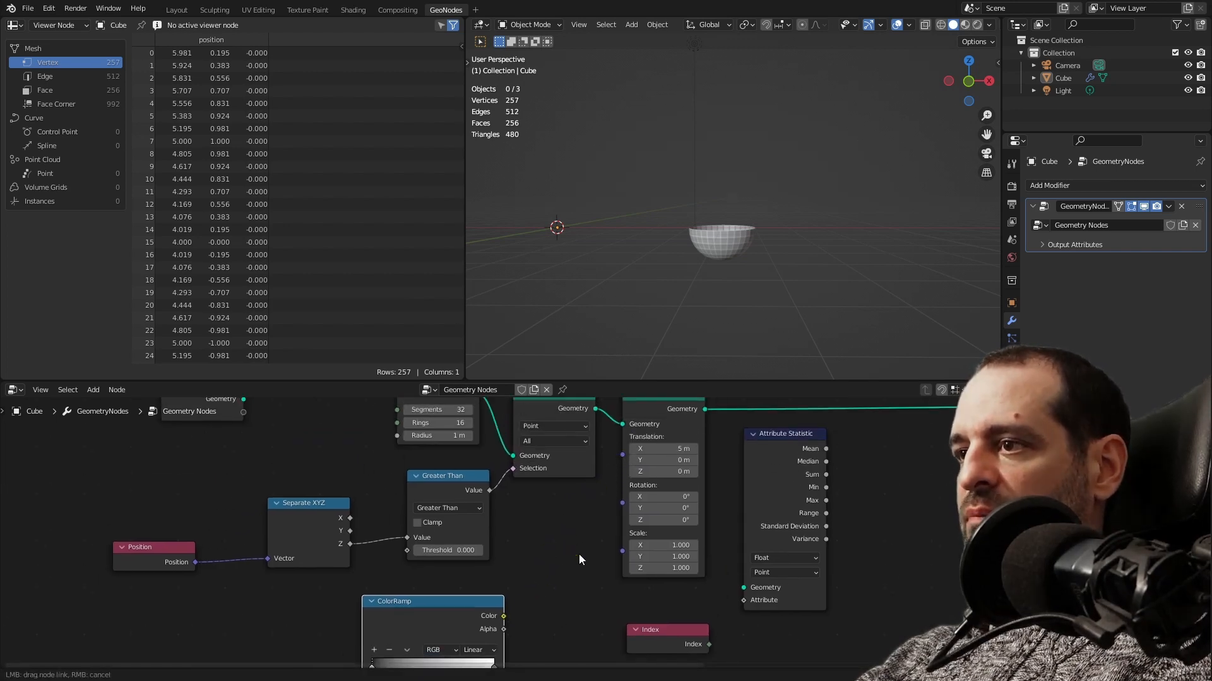
pyautogui.moveTo(554, 586); pyautogui.dragTo(541, 520, button='middle')
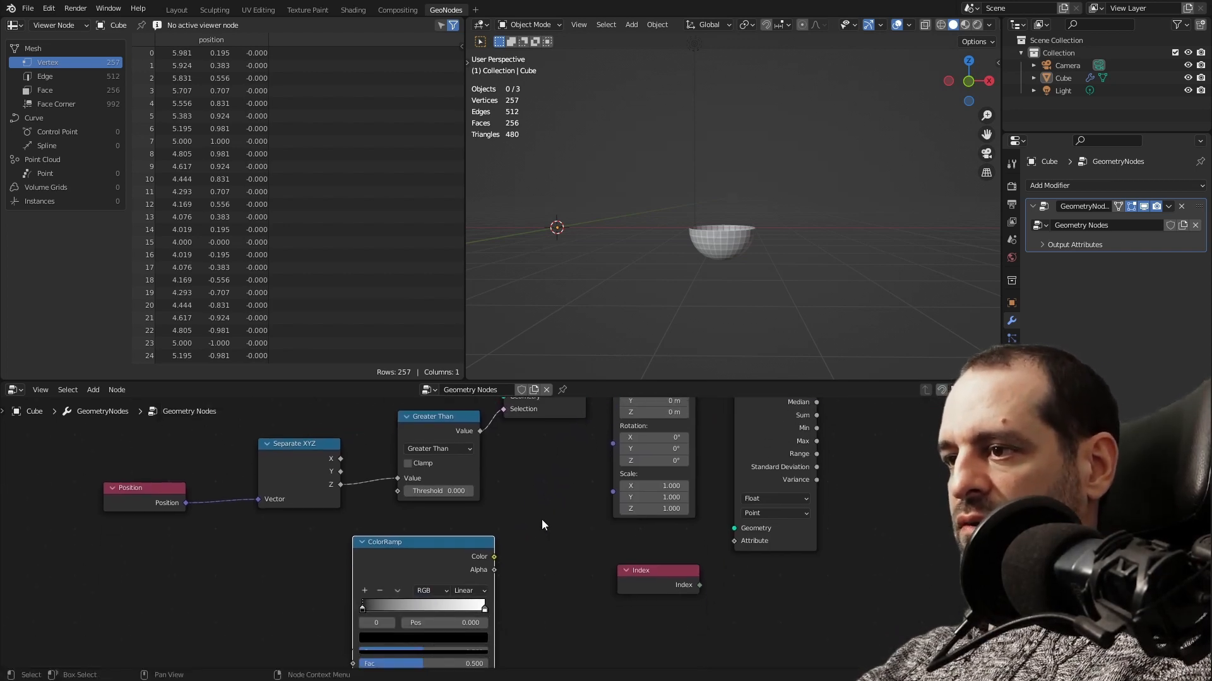
# Examine the Attribute Statistic node's value outputs and the link from Separate XYZ to the Greater Than node.
pyautogui.scroll(2, 819, 479)
pyautogui.moveTo(815, 480); pyautogui.dragTo(856, 477)
pyautogui.scroll(-2, 805, 521)
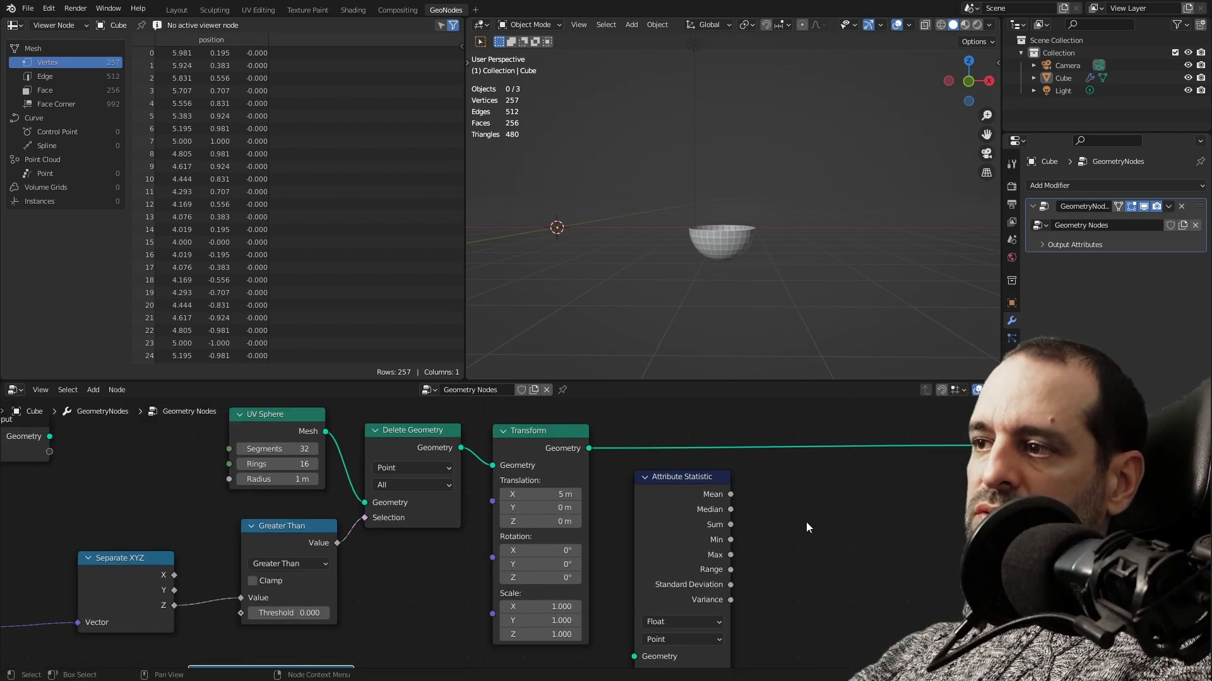
pyautogui.scroll(3, 682, 517)
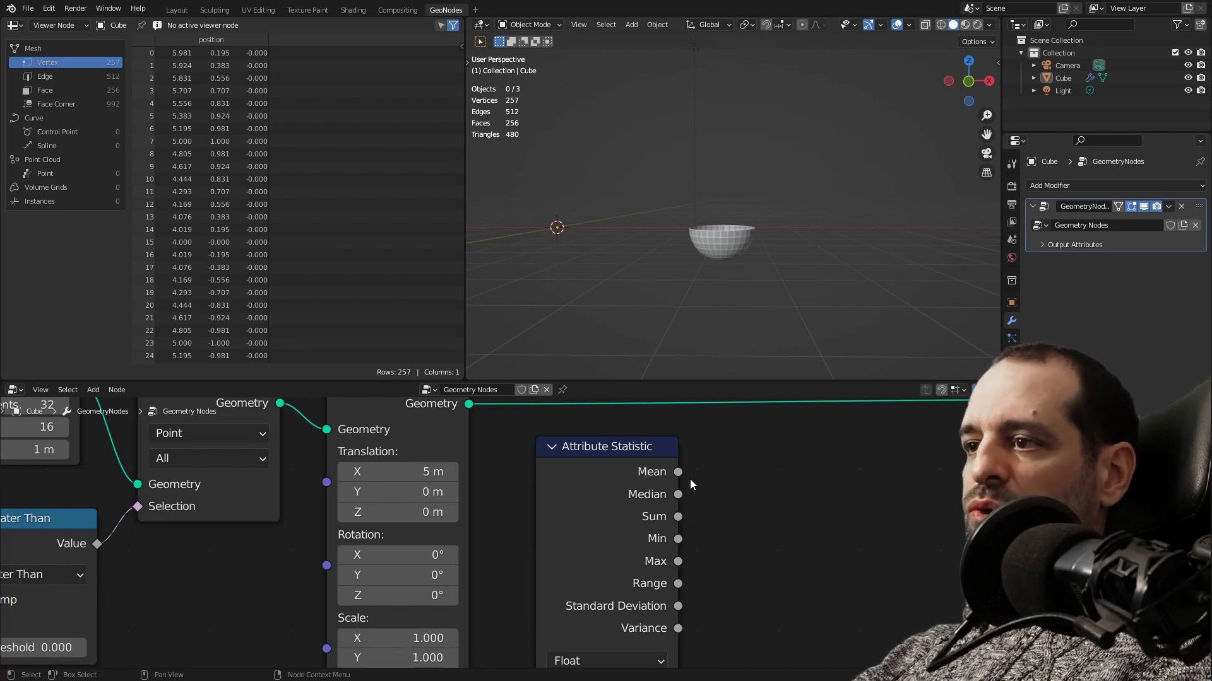
pyautogui.moveTo(727, 478); pyautogui.dragTo(682, 468)
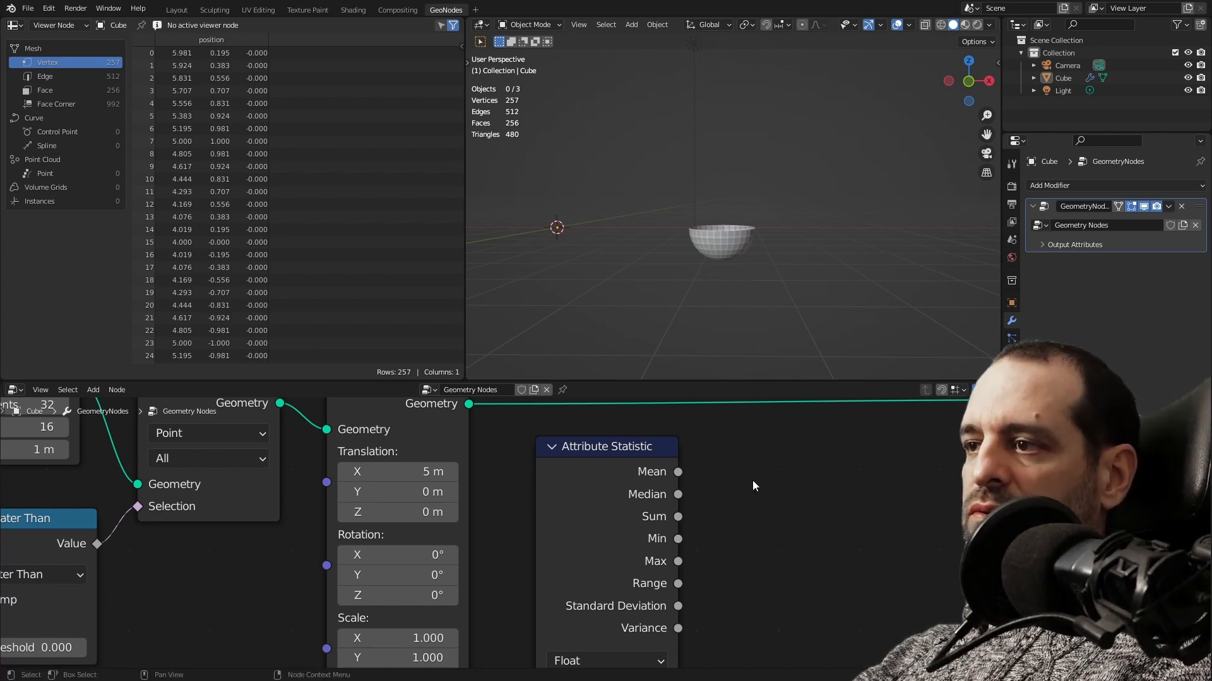
pyautogui.scroll(-8, 745, 484)
pyautogui.moveTo(332, 553); pyautogui.dragTo(593, 500, button='middle')
pyautogui.scroll(6, 584, 507)
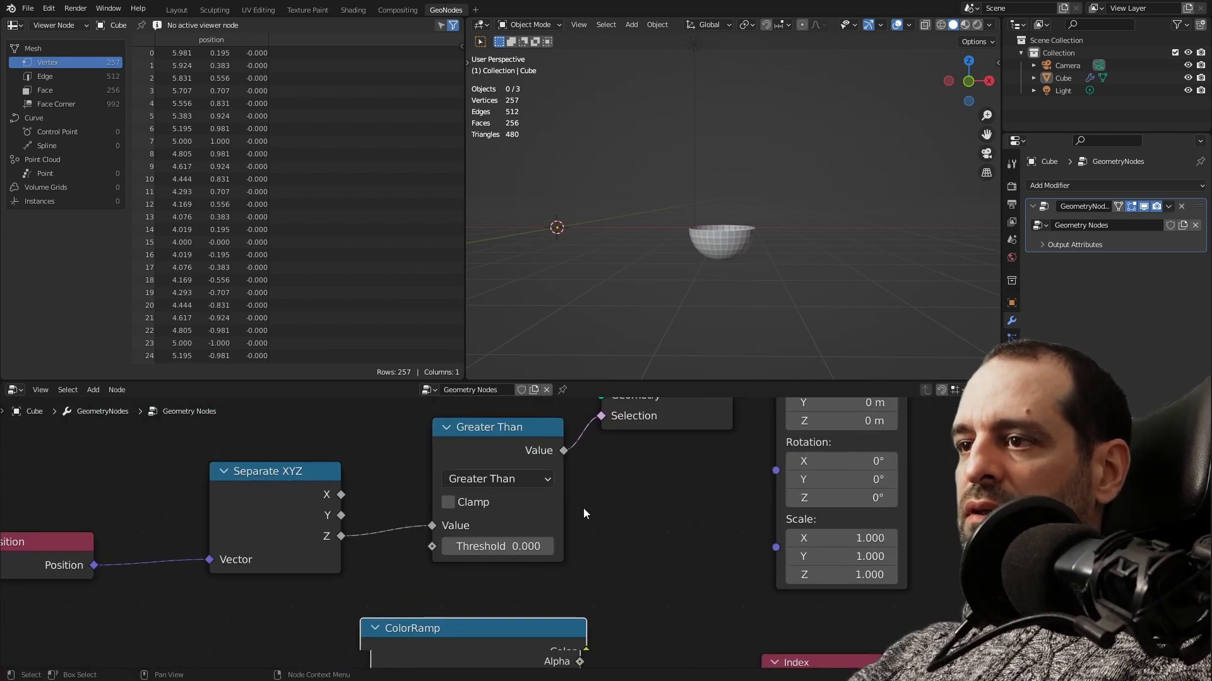
# Examine the Delete Geometry node's Selection input and the link feeding it from Greater Than.
pyautogui.scroll(3, 583, 513)
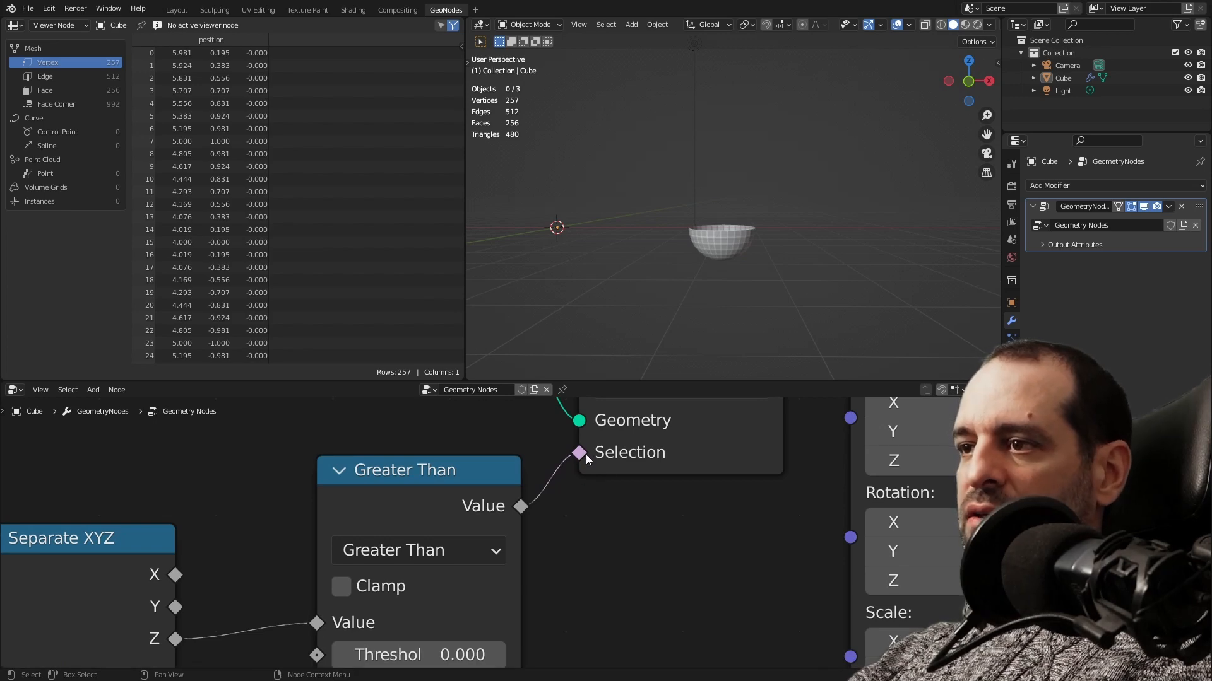
pyautogui.moveTo(586, 455); pyautogui.dragTo(545, 541, button='middle')
pyautogui.moveTo(542, 541)
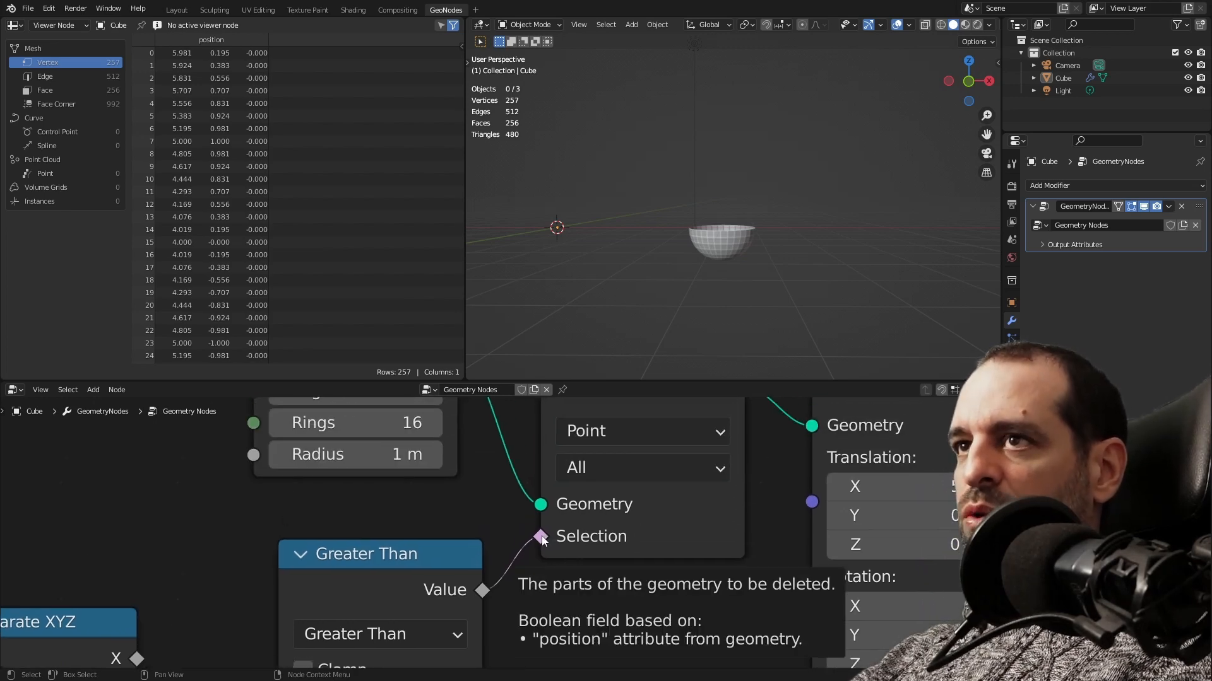
pyautogui.scroll(-5, 554, 534)
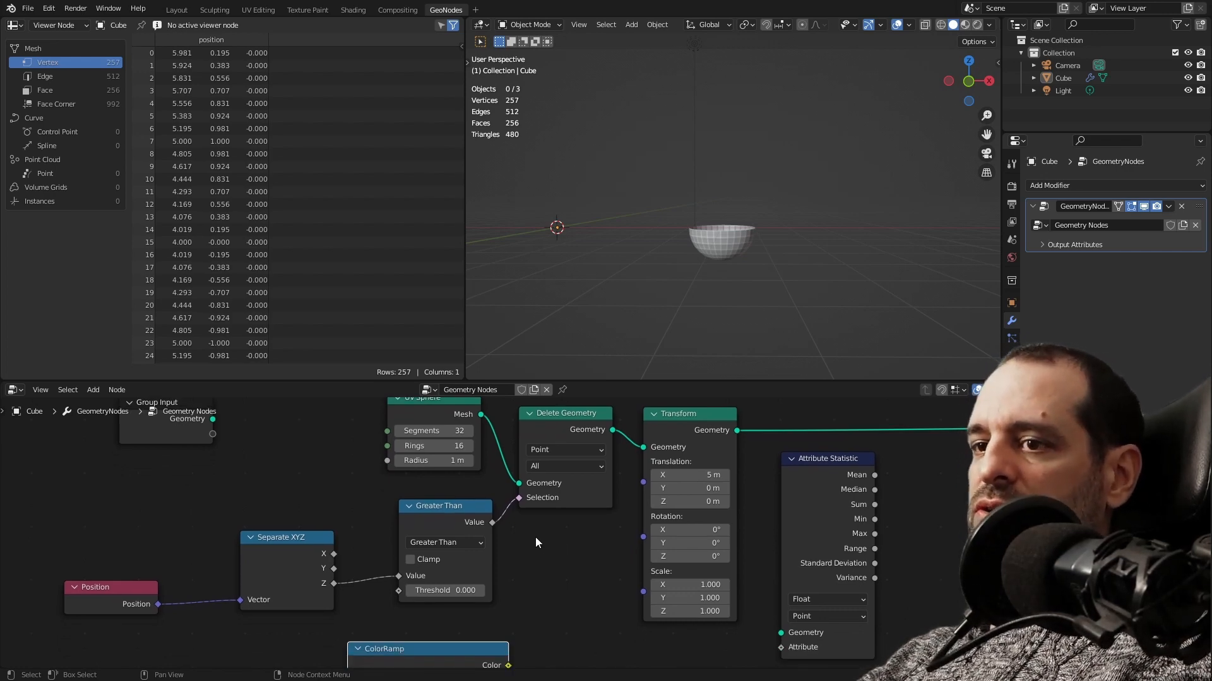
# Move the Index node up directly beneath the Transform node and examine its output socket.
pyautogui.scroll(2, 517, 518)
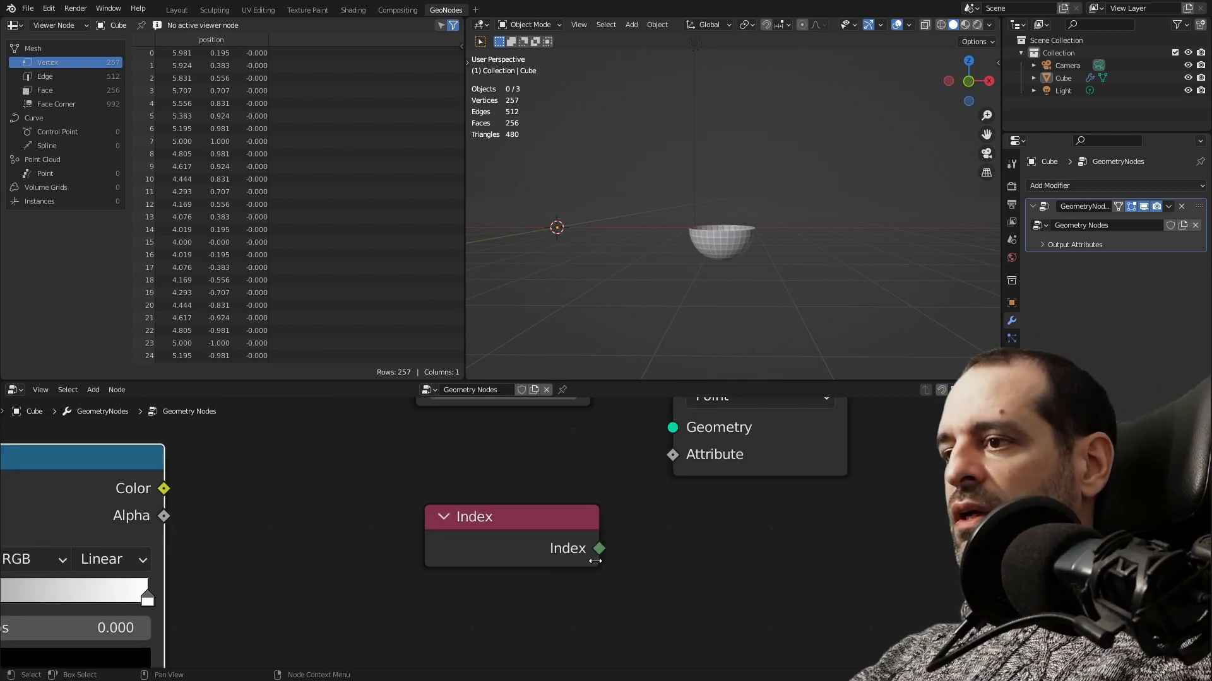
pyautogui.moveTo(549, 544); pyautogui.dragTo(530, 465)
pyautogui.moveTo(603, 474); pyautogui.dragTo(601, 575, button='middle')
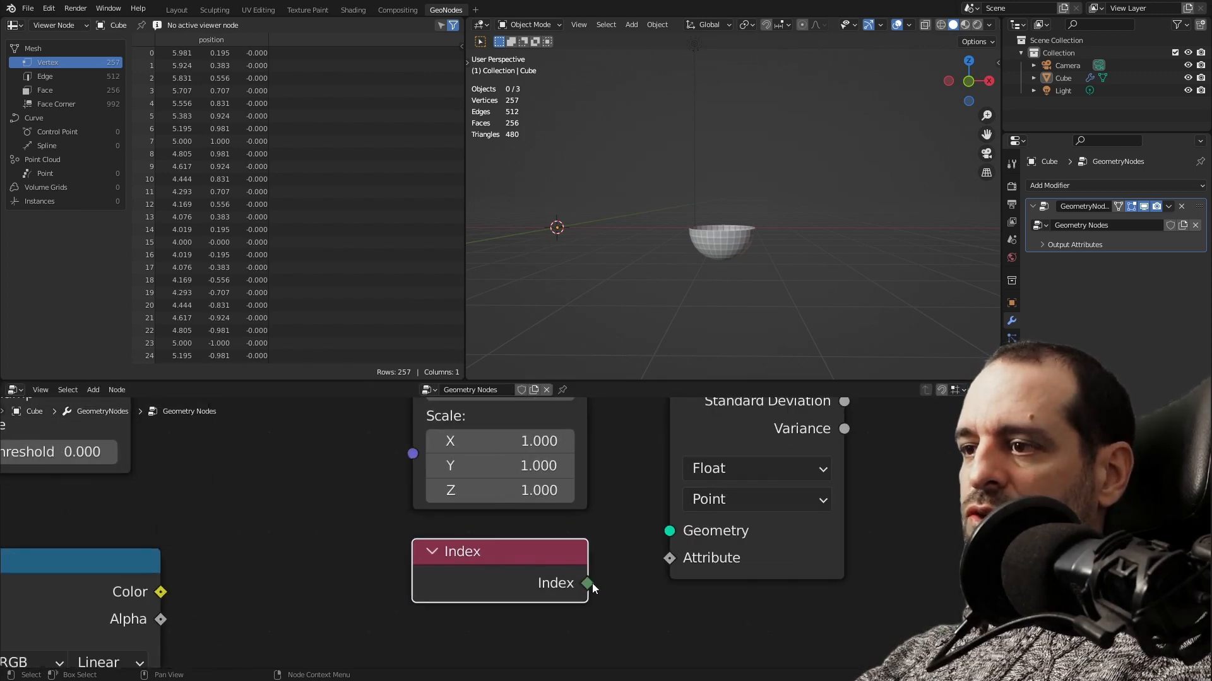
pyautogui.scroll(-2, 590, 585)
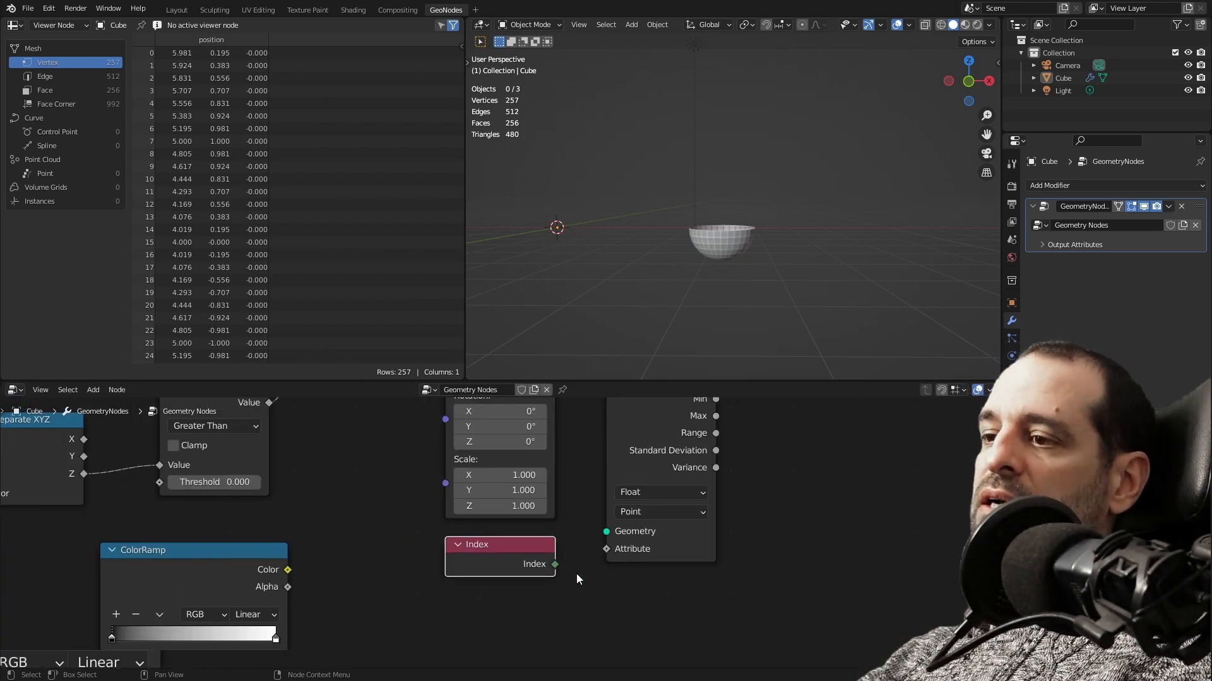
pyautogui.scroll(-4, 408, 560)
# Examine the Separate XYZ node's value outputs by pulling a trial link from X into empty space.
pyautogui.moveTo(419, 563); pyautogui.dragTo(516, 592, button='middle')
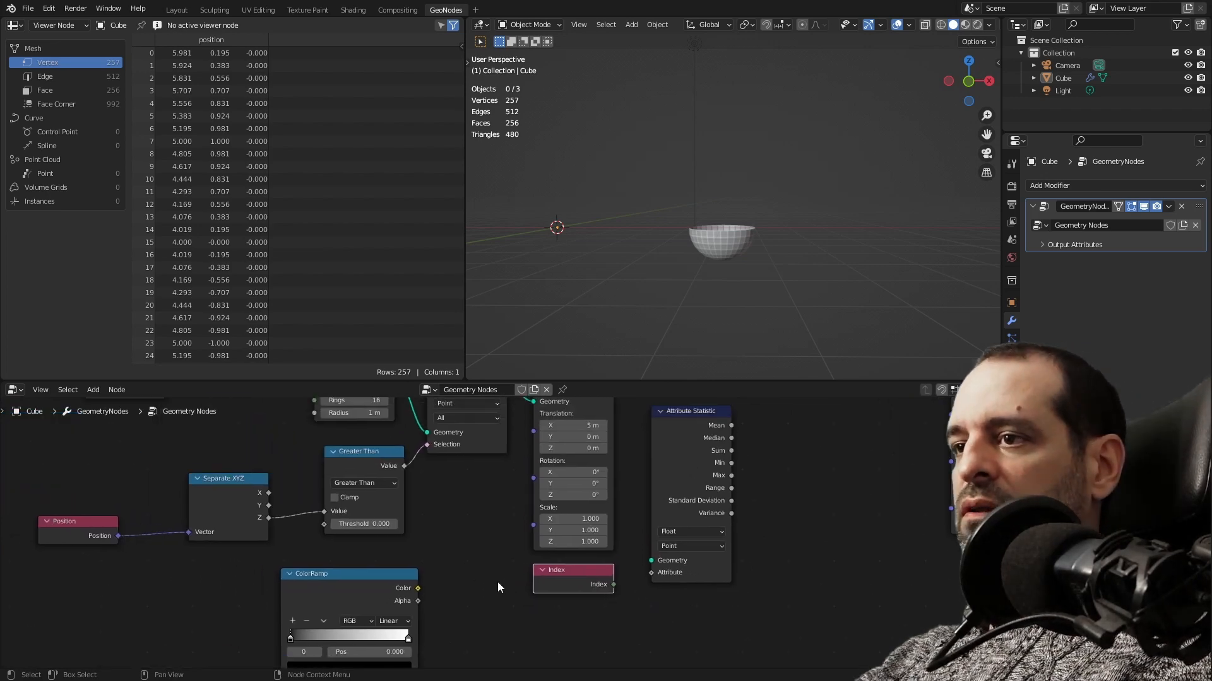
pyautogui.moveTo(473, 521); pyautogui.dragTo(536, 496, button='middle')
pyautogui.scroll(3, 444, 506)
pyautogui.scroll(1, 444, 506)
pyautogui.moveTo(329, 500); pyautogui.dragTo(462, 526, button='middle')
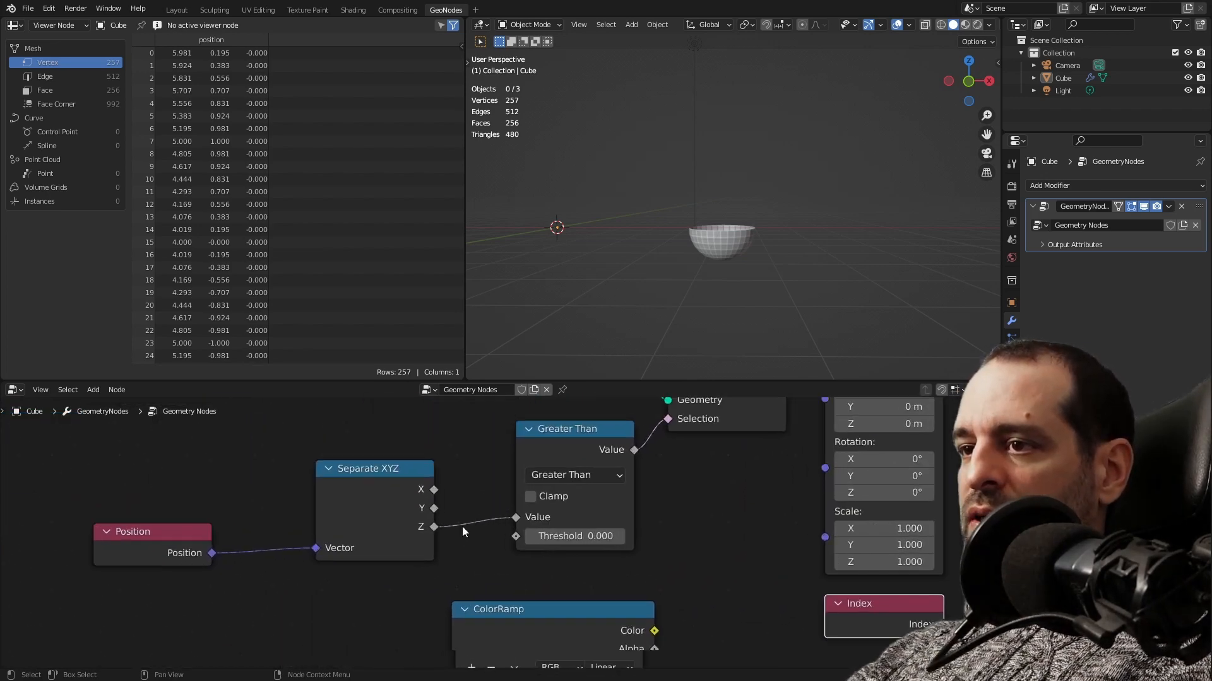
pyautogui.scroll(2, 410, 479)
pyautogui.moveTo(436, 469); pyautogui.dragTo(454, 463)
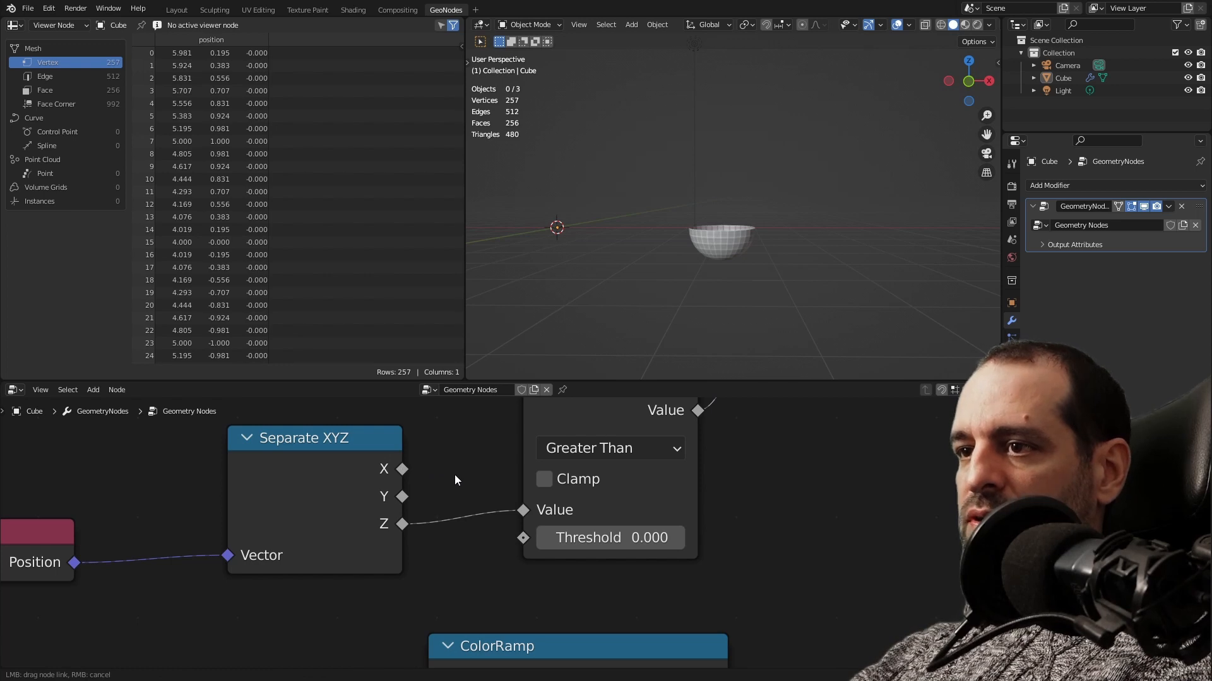
# Move the Position node closer to Separate XYZ, placing it higher than that node.
pyautogui.moveTo(46, 534); pyautogui.dragTo(97, 530)
pyautogui.scroll(-5, 127, 511)
pyautogui.moveTo(275, 424); pyautogui.dragTo(452, 498, button='middle')
pyautogui.moveTo(257, 495); pyautogui.dragTo(278, 495)
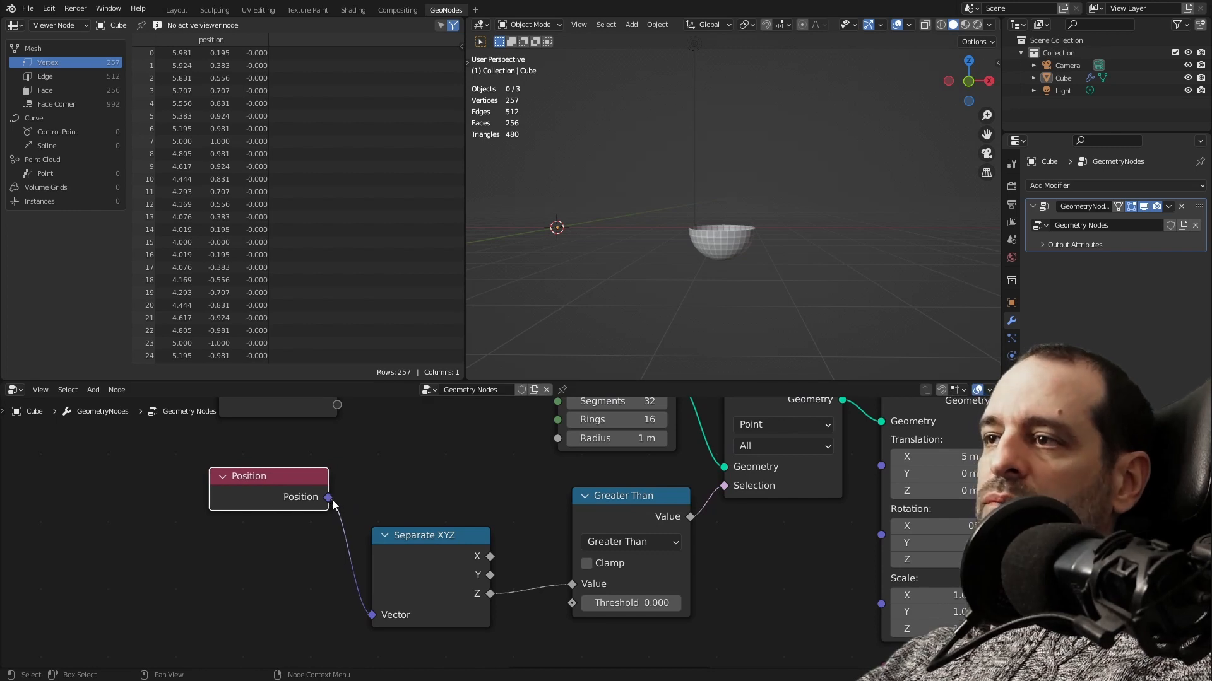
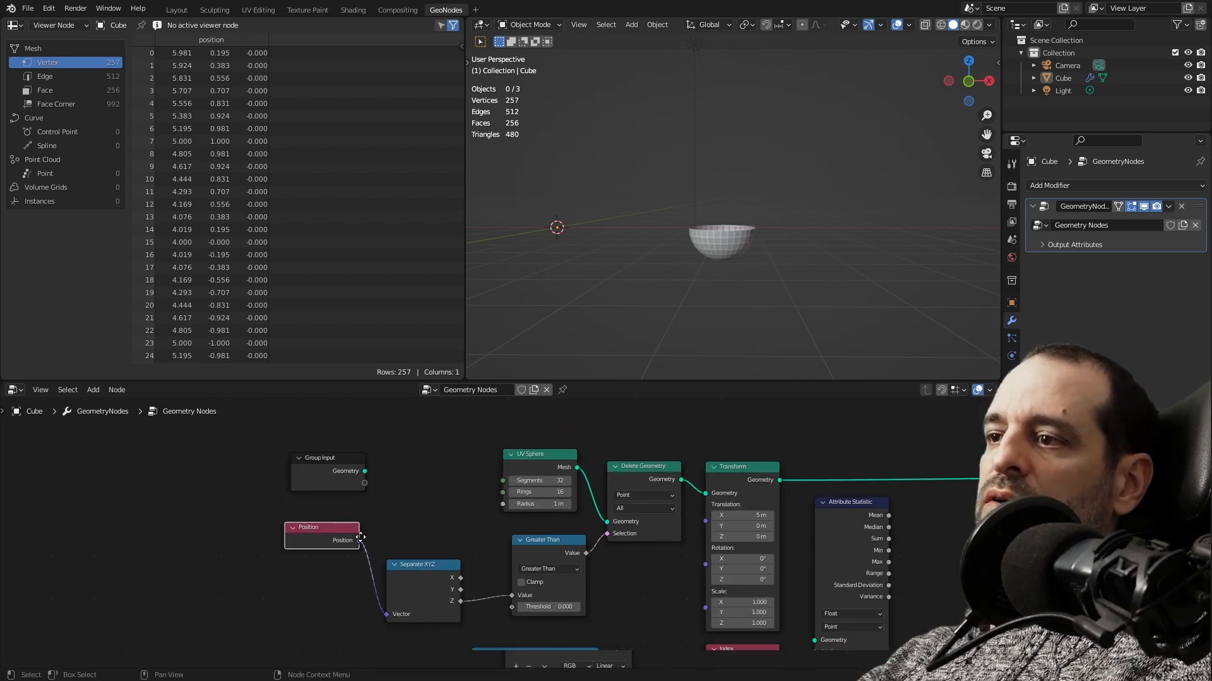
# Disconnect the Position node from the Separate XYZ Vector input and place it directly above Separate XYZ.
pyautogui.moveTo(310, 608); pyautogui.dragTo(271, 593)
pyautogui.moveTo(230, 554); pyautogui.dragTo(258, 492)
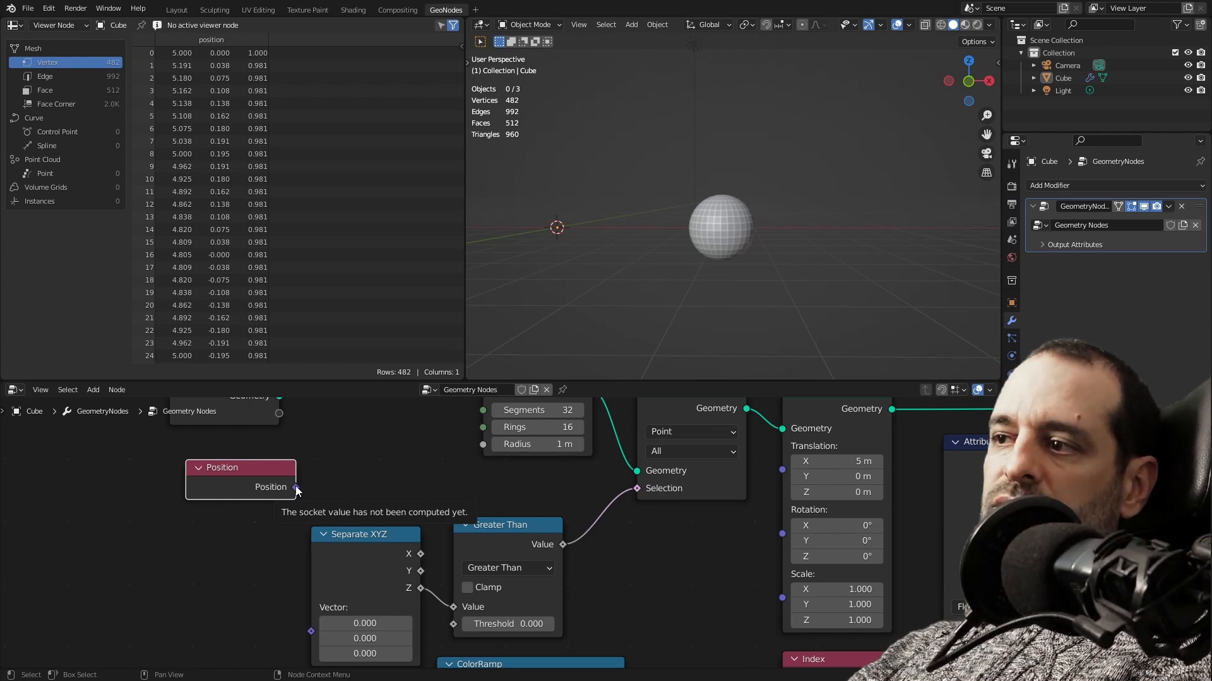
pyautogui.moveTo(296, 488); pyautogui.dragTo(489, 495)
pyautogui.moveTo(566, 498); pyautogui.dragTo(568, 499)
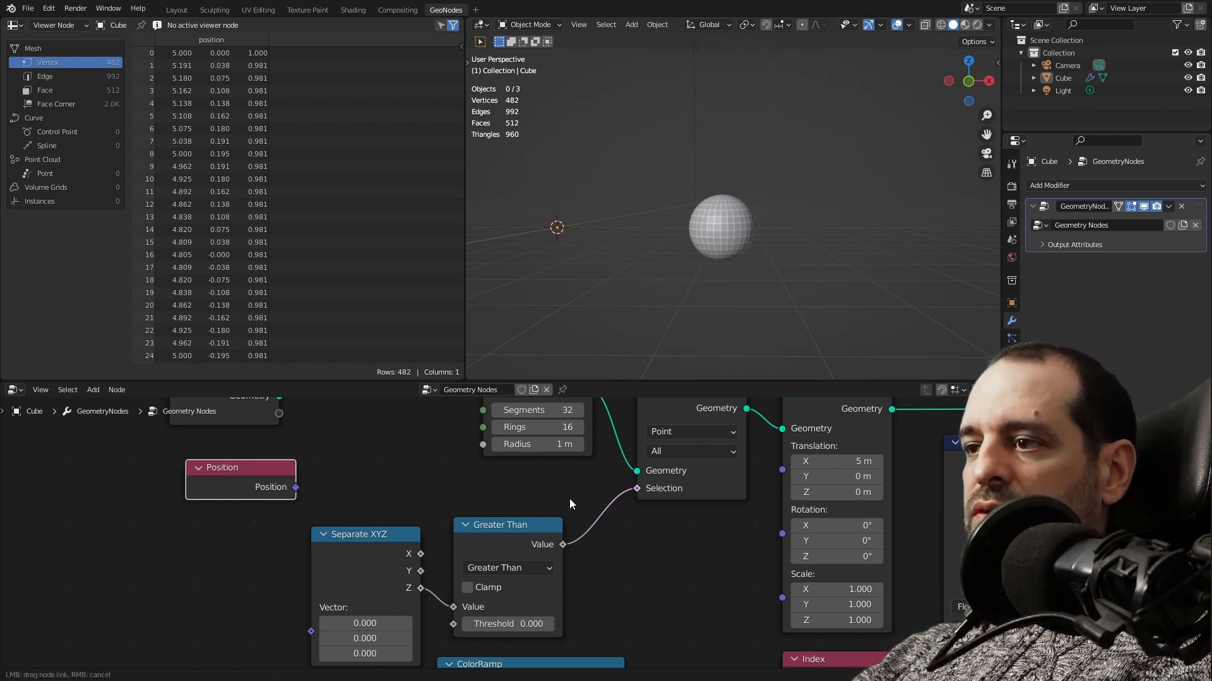
pyautogui.scroll(-2, 567, 497)
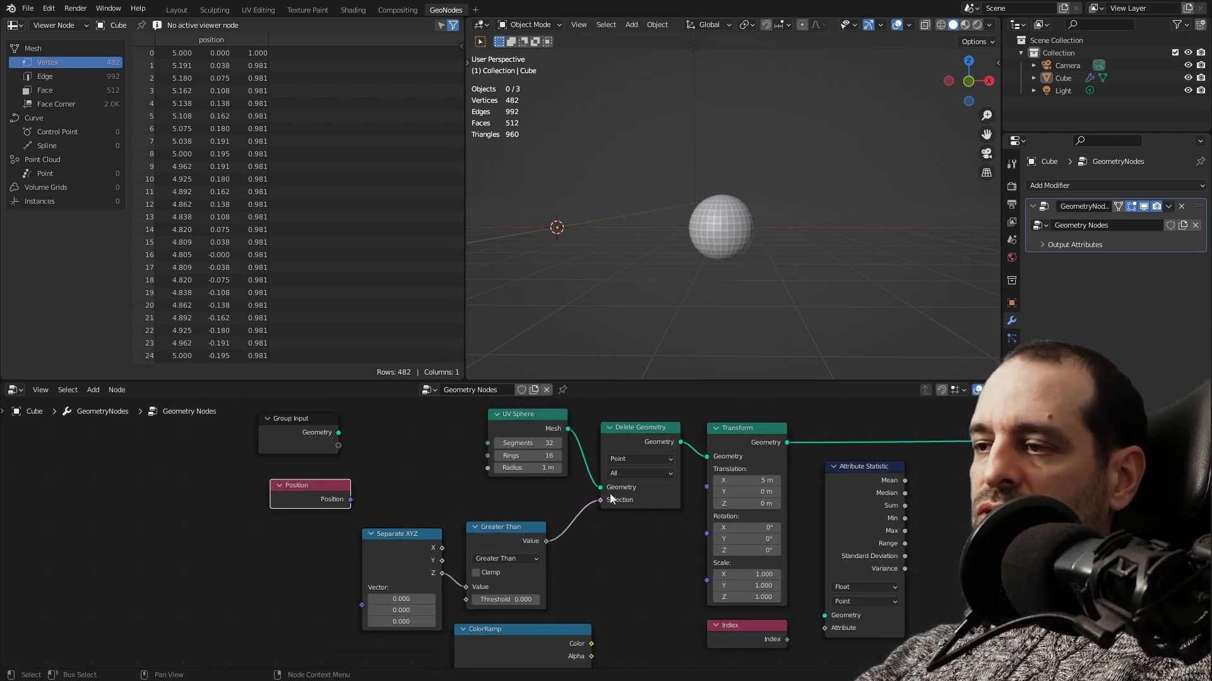
pyautogui.moveTo(323, 499); pyautogui.dragTo(398, 503)
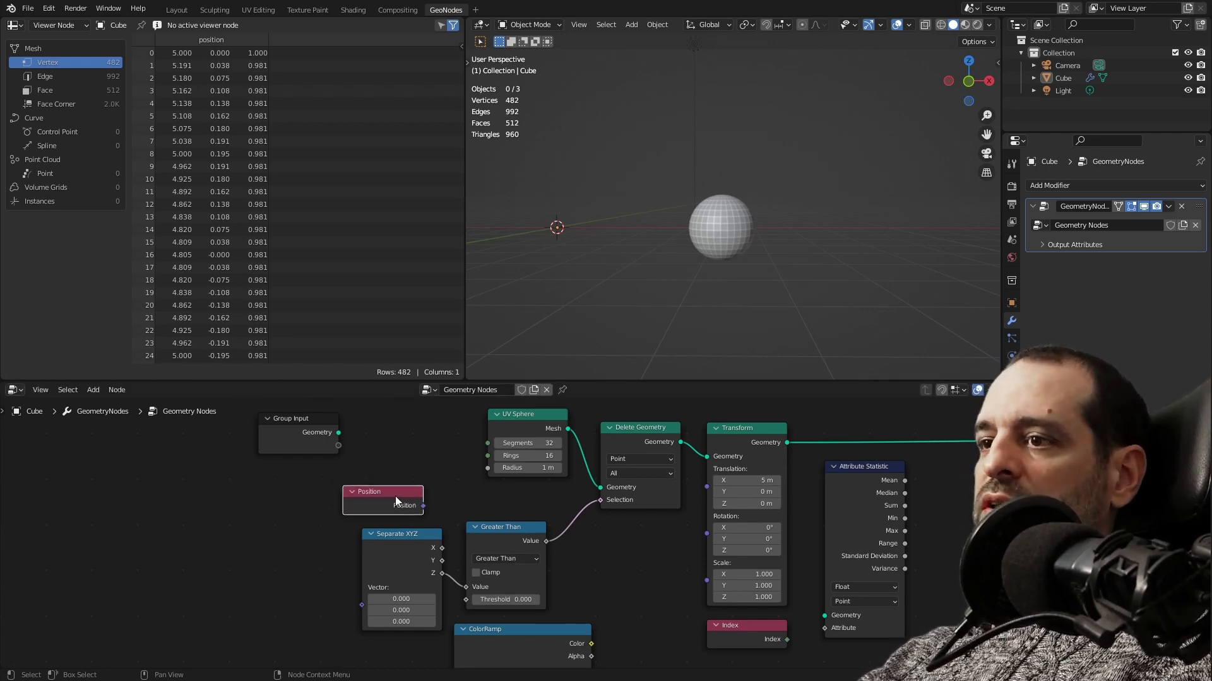
# Examine the geometry links running through the UV Sphere, Delete Geometry and Transform nodes.
pyautogui.scroll(2, 664, 484)
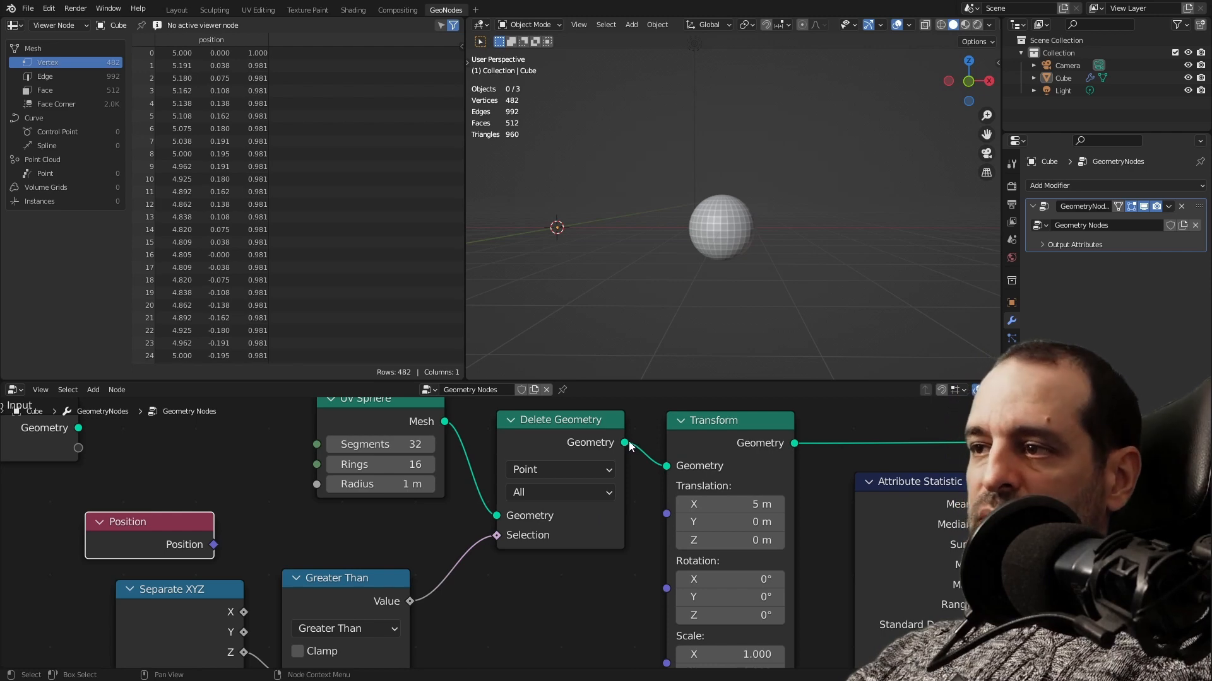
pyautogui.moveTo(638, 535); pyautogui.dragTo(453, 523, button='middle')
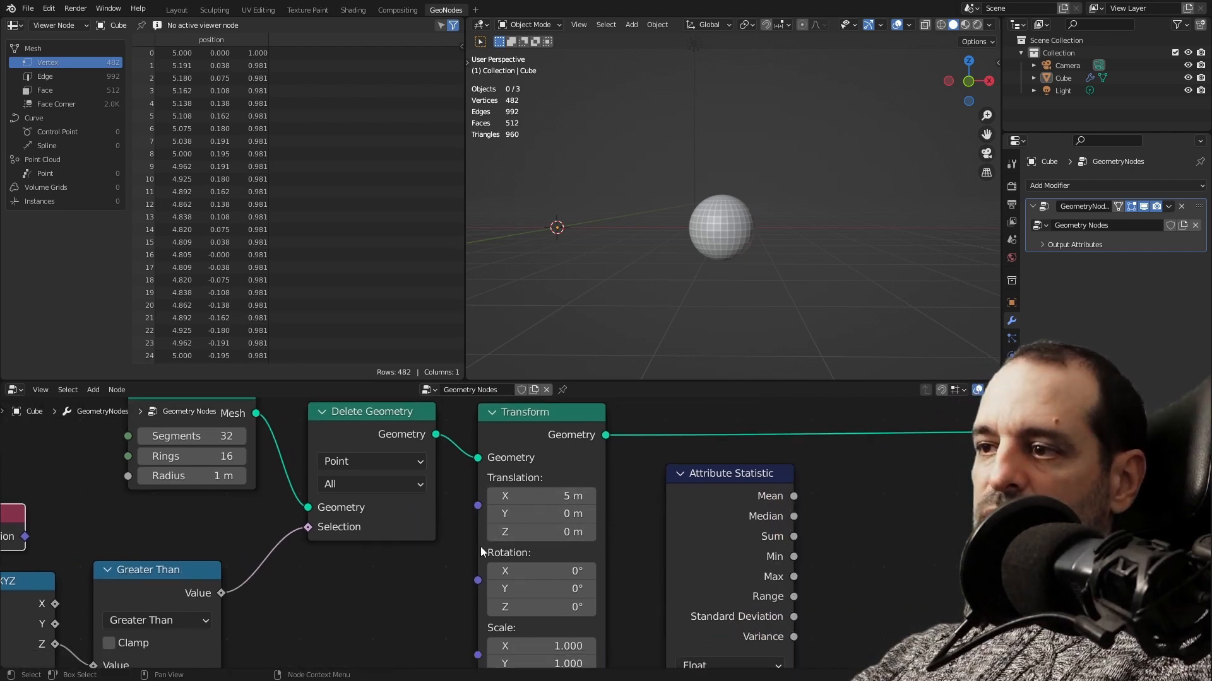
pyautogui.moveTo(444, 554); pyautogui.dragTo(684, 540, button='middle')
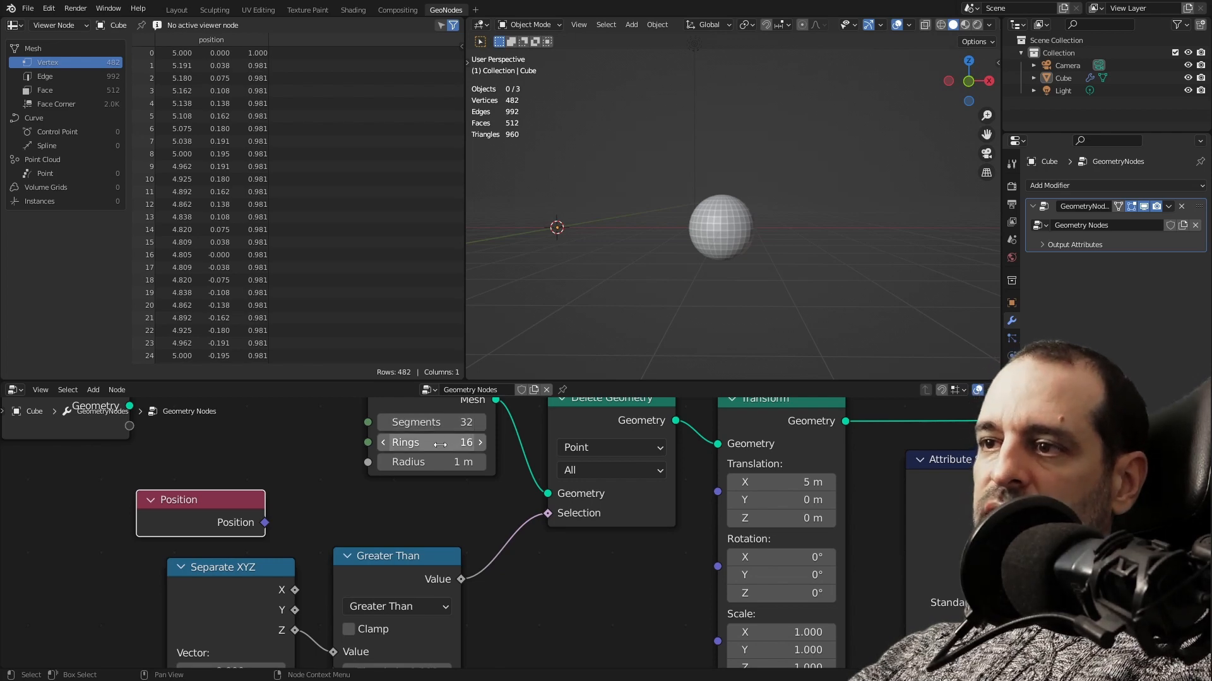
pyautogui.scroll(-3, 427, 527)
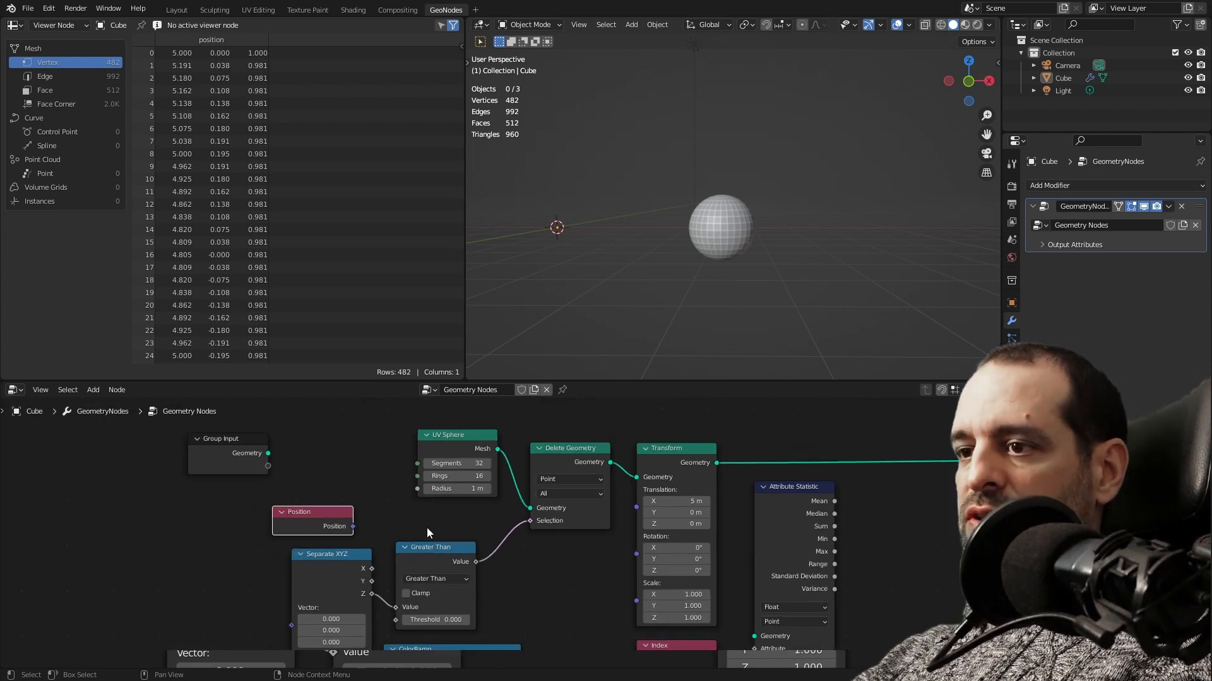
# Move Separate XYZ farther from Greater Than and pull a trial link from its X output.
pyautogui.scroll(4, 542, 505)
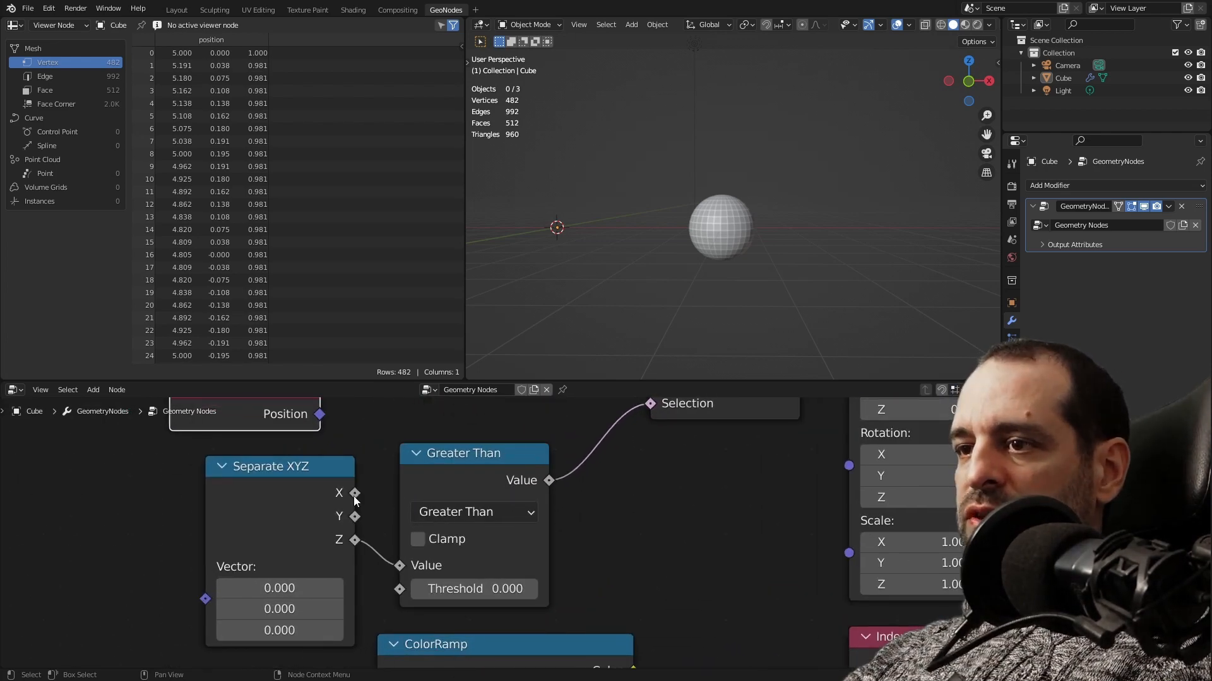
pyautogui.moveTo(354, 495); pyautogui.dragTo(244, 502)
pyautogui.moveTo(320, 517); pyautogui.dragTo(240, 534)
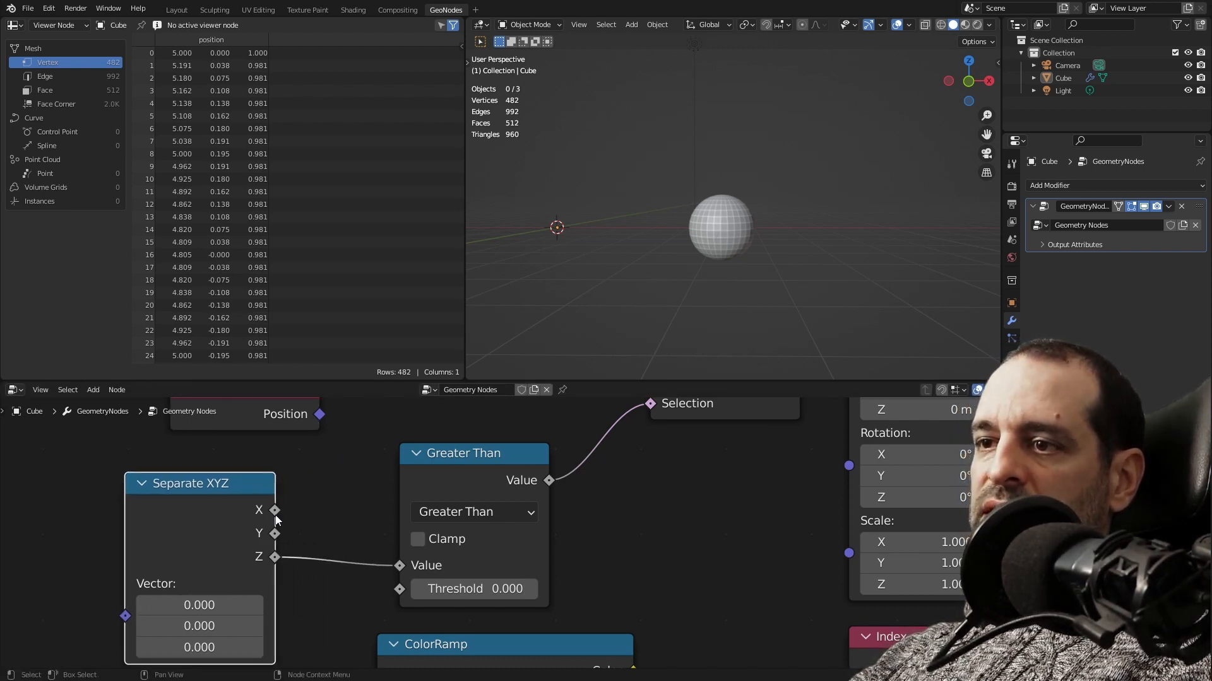
pyautogui.moveTo(313, 501); pyautogui.dragTo(328, 486)
# Place the unlinked Position node on the input side of Separate XYZ, leaving a gap between them.
pyautogui.scroll(-5, 176, 563)
pyautogui.moveTo(176, 563); pyautogui.dragTo(292, 569, button='middle')
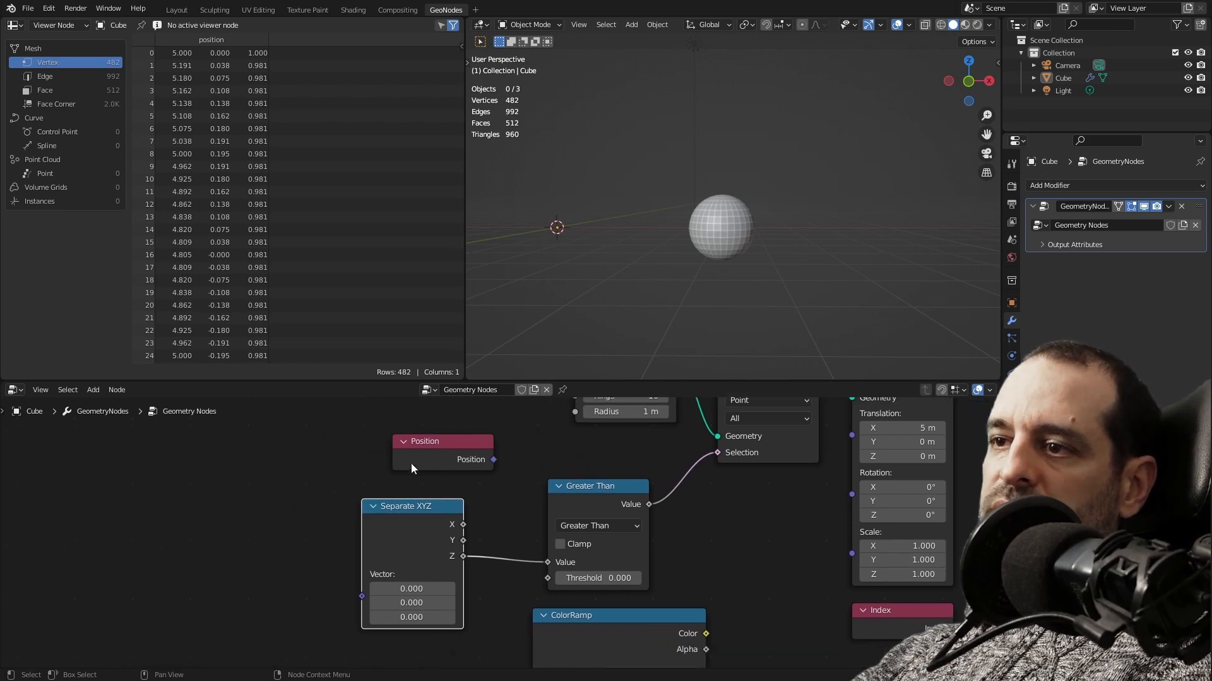
pyautogui.moveTo(411, 464); pyautogui.dragTo(240, 541)
pyautogui.scroll(2, 241, 544)
pyautogui.moveTo(292, 631); pyautogui.dragTo(238, 593)
pyautogui.scroll(-2, 237, 574)
pyautogui.scroll(2, 316, 538)
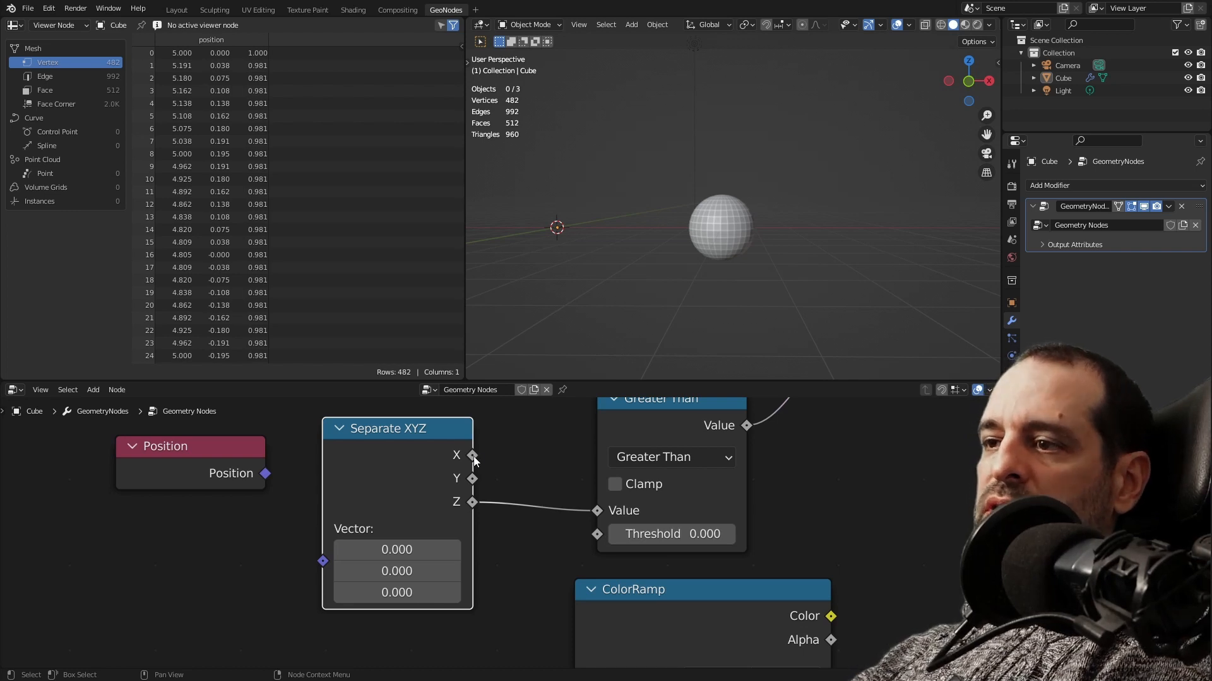
# Set the Separate XYZ Vector to 1, 2, 1 and inspect the value carried by its X output.
pyautogui.click(409, 549)
pyautogui.write('1')
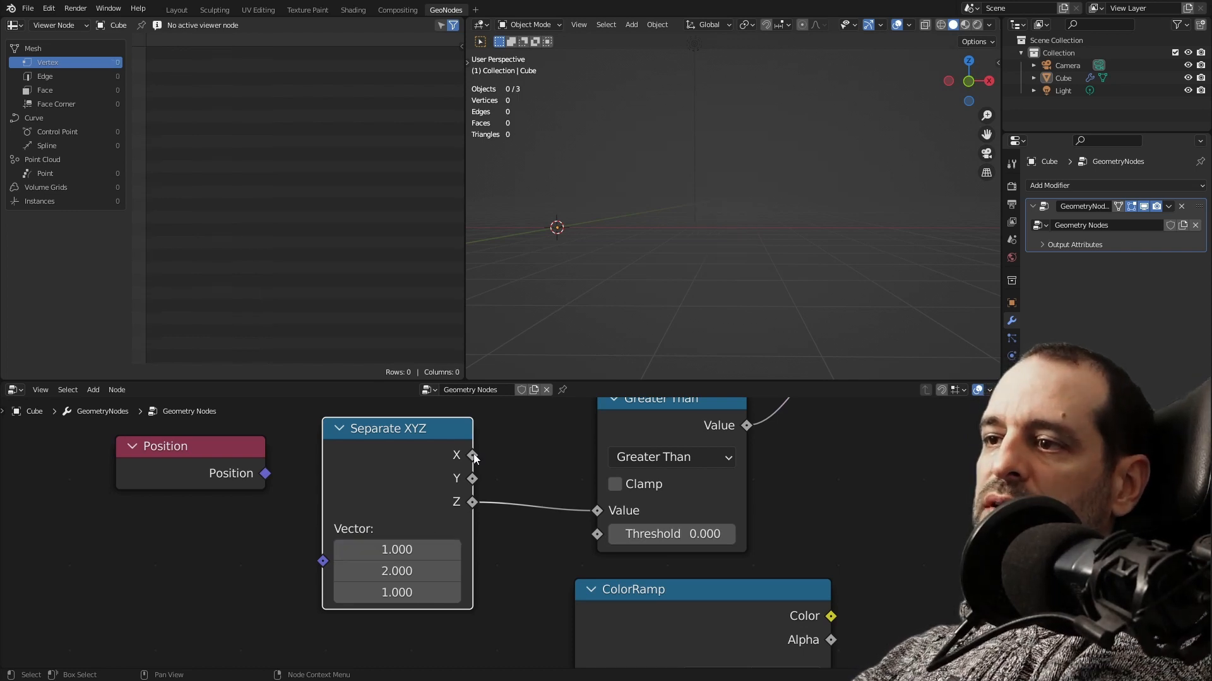
pyautogui.moveTo(475, 458)
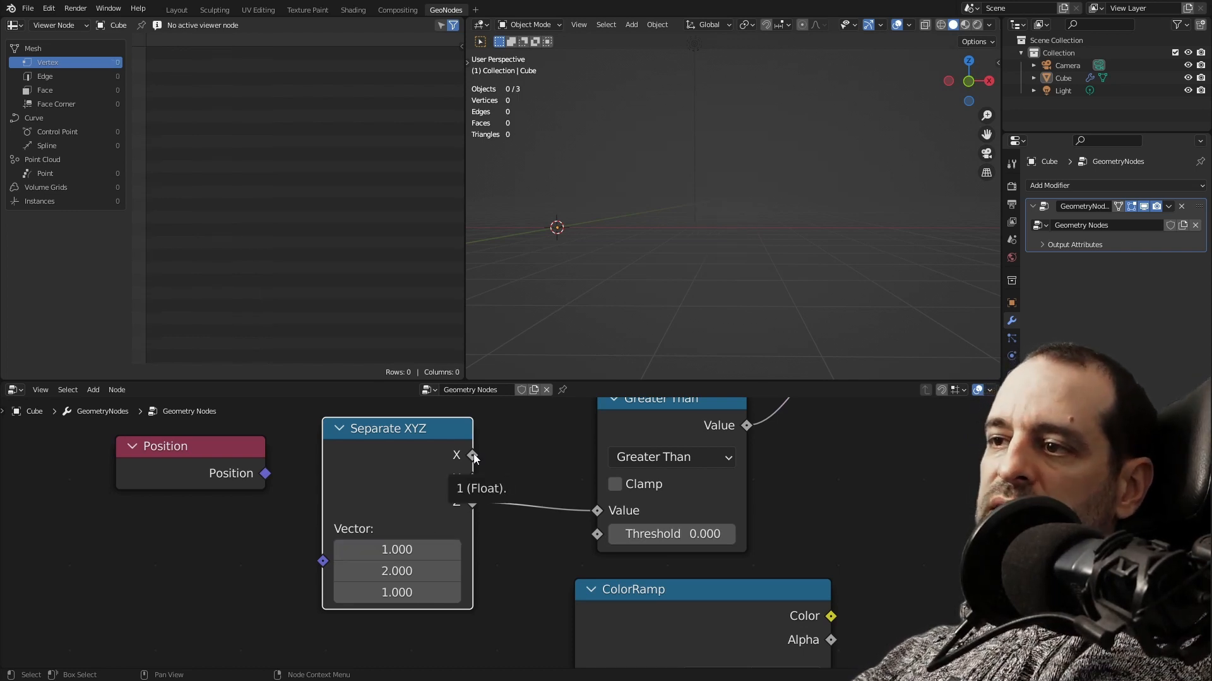
pyautogui.moveTo(474, 457)
pyautogui.mouseDown()
pyautogui.moveTo(502, 448)
pyautogui.moveTo(470, 456)
pyautogui.mouseUp()
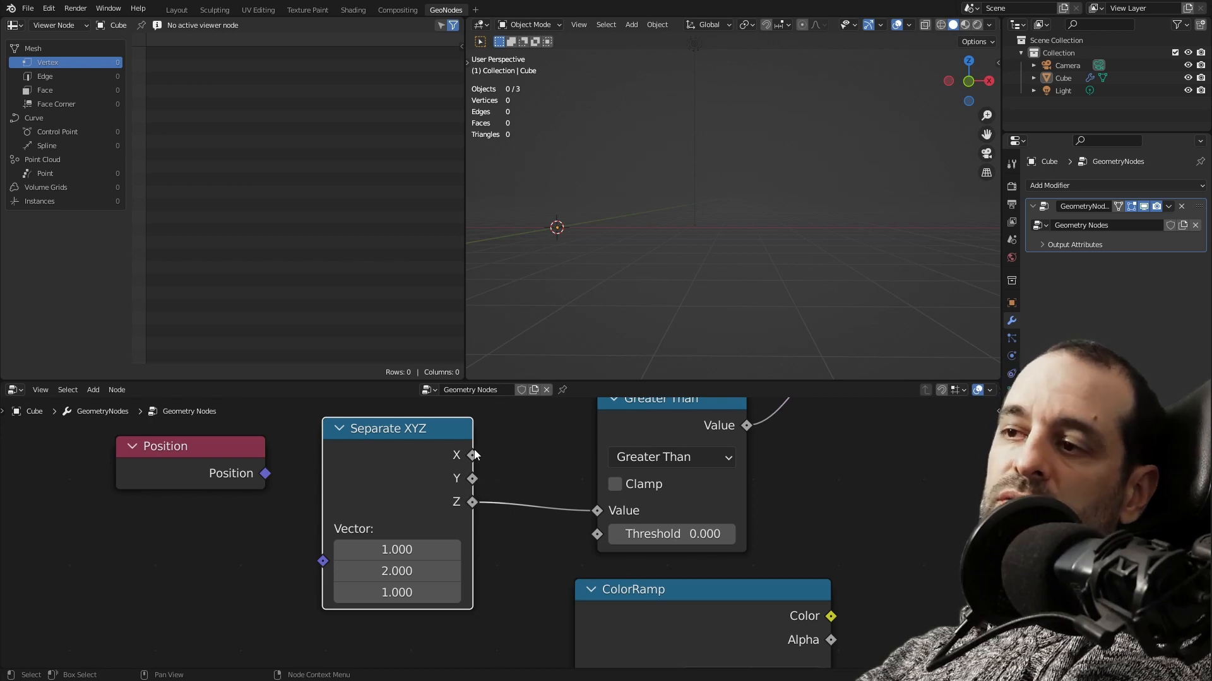
pyautogui.moveTo(474, 459)
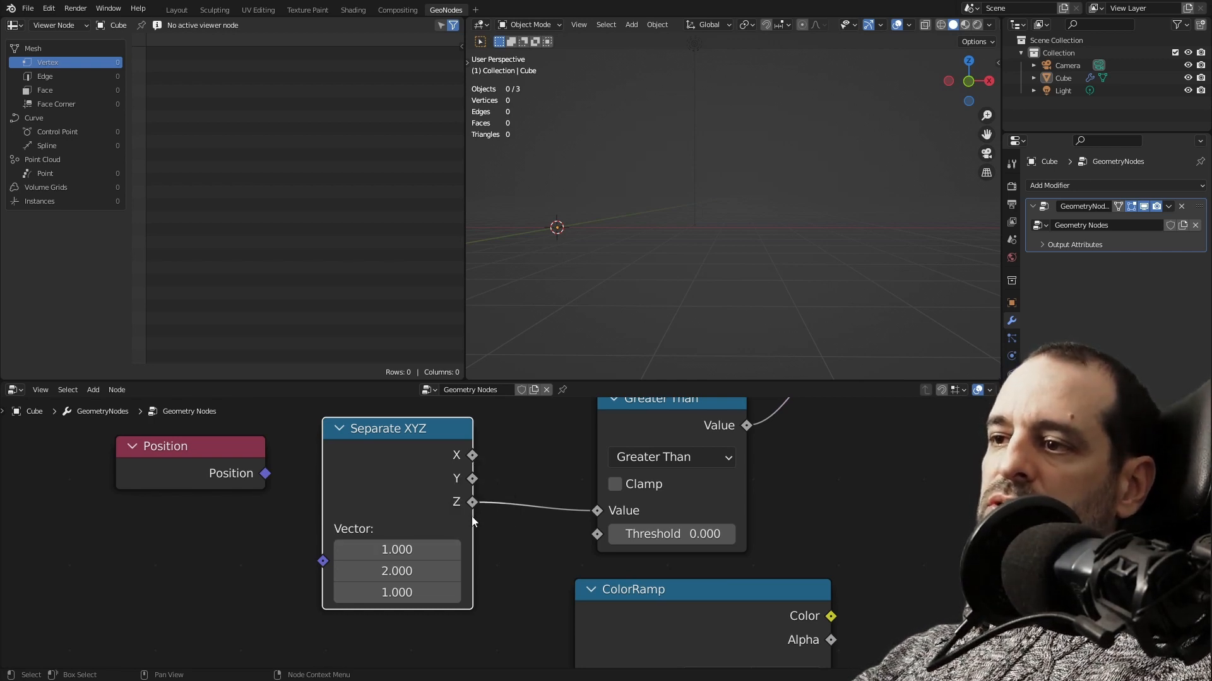
# Stack the Index node beneath Position and add a Normal input node below it.
pyautogui.scroll(-4, 596, 466)
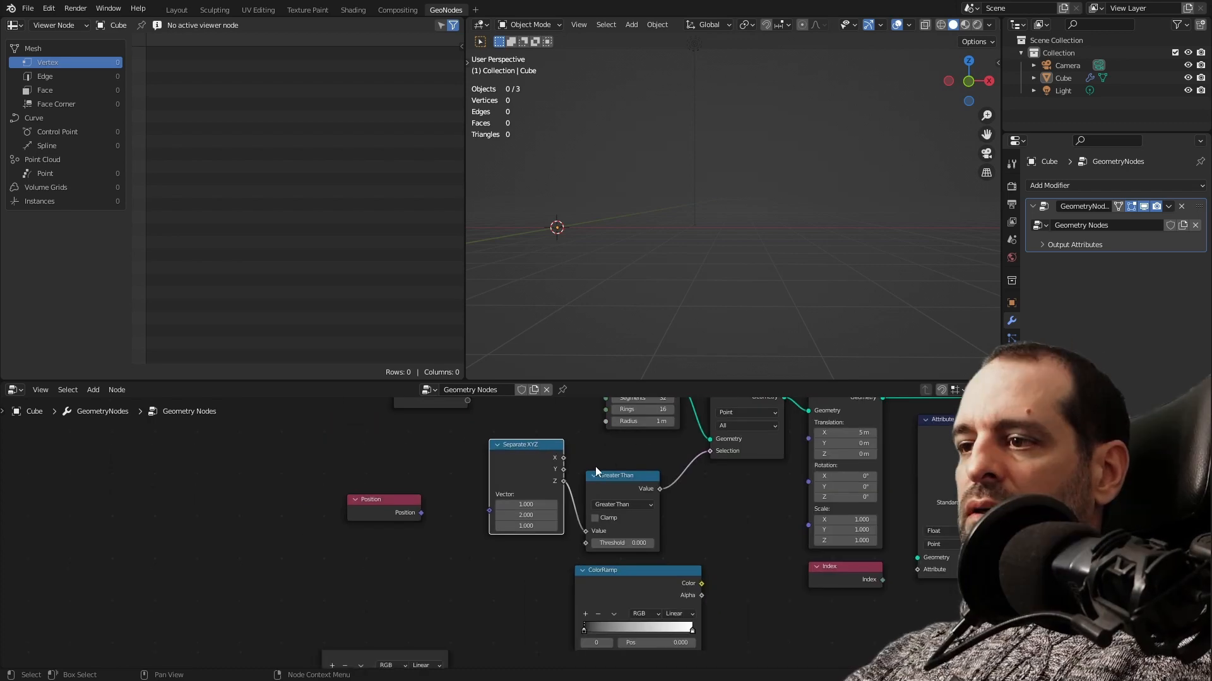
pyautogui.moveTo(921, 558); pyautogui.dragTo(385, 523)
pyautogui.click(386, 474)
pyautogui.hotkey('shift', 'a')
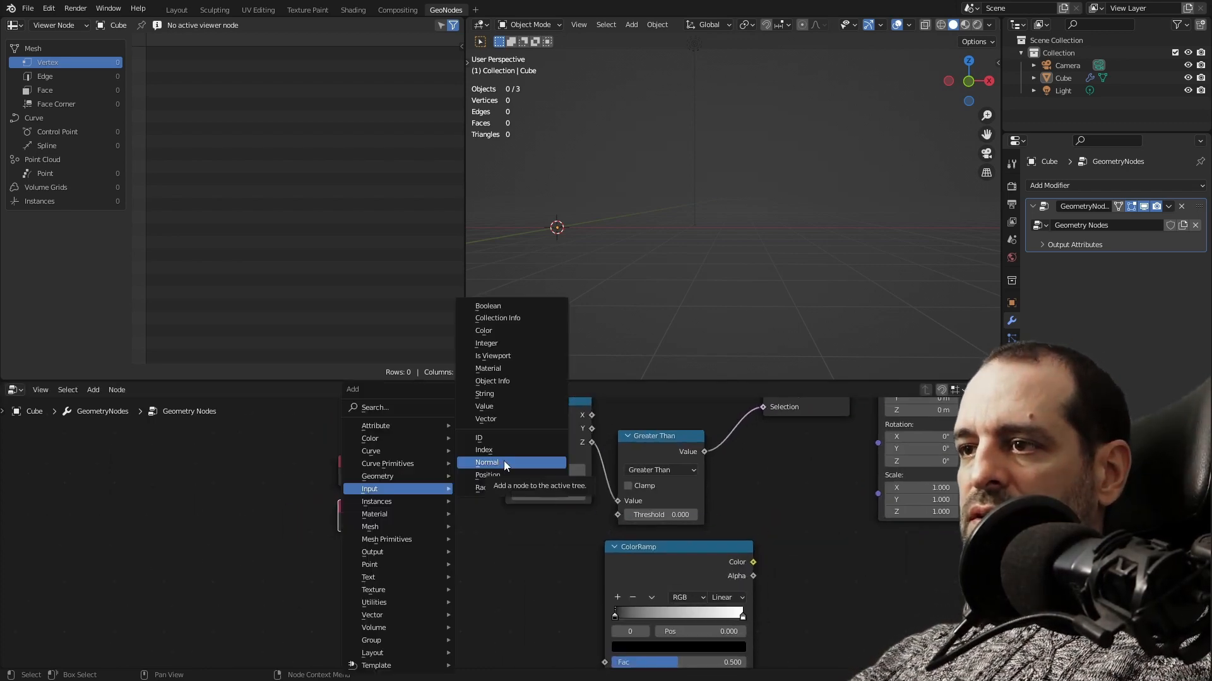
pyautogui.click(503, 460)
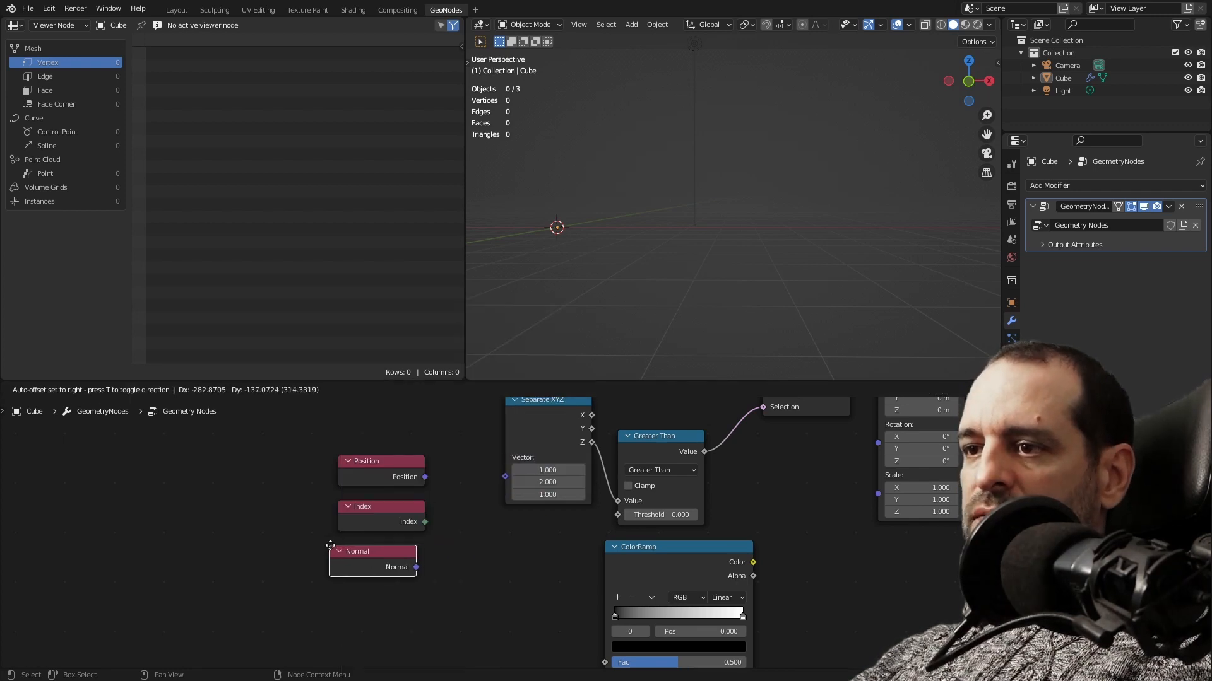
pyautogui.click(338, 547)
pyautogui.moveTo(424, 568); pyautogui.dragTo(526, 536)
# Select the Position, Index and Normal nodes together and delete them from the node tree.
pyautogui.scroll(-3, 527, 537)
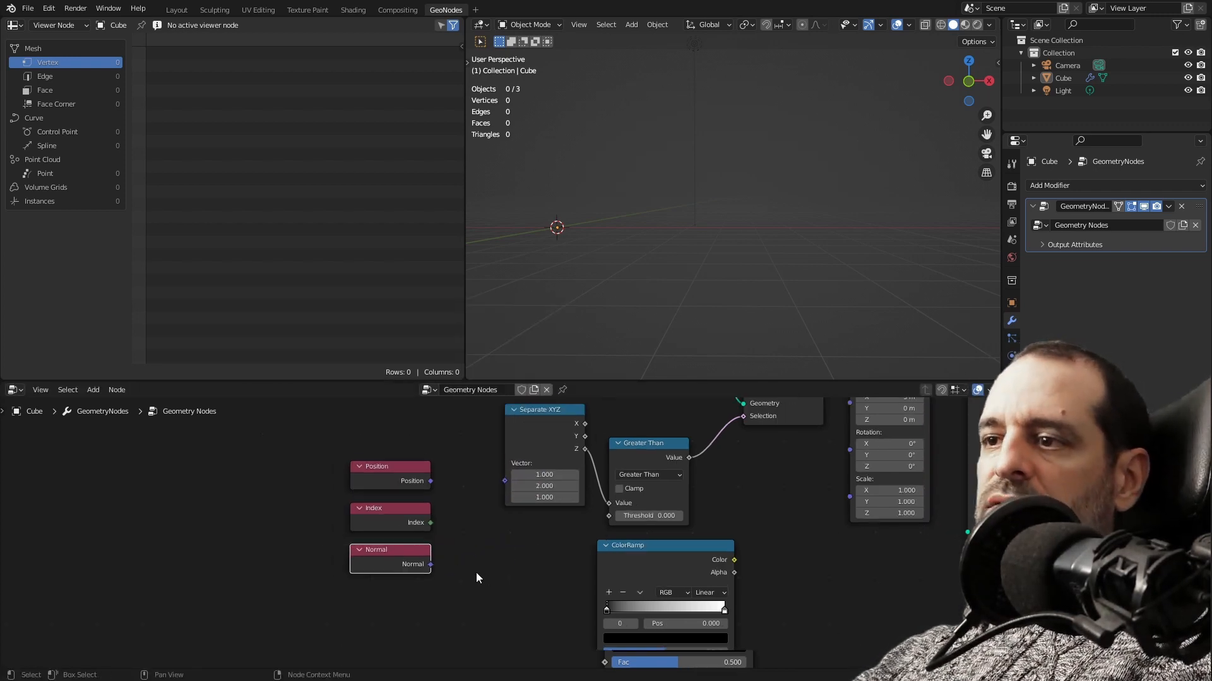
pyautogui.moveTo(338, 468); pyautogui.dragTo(483, 609)
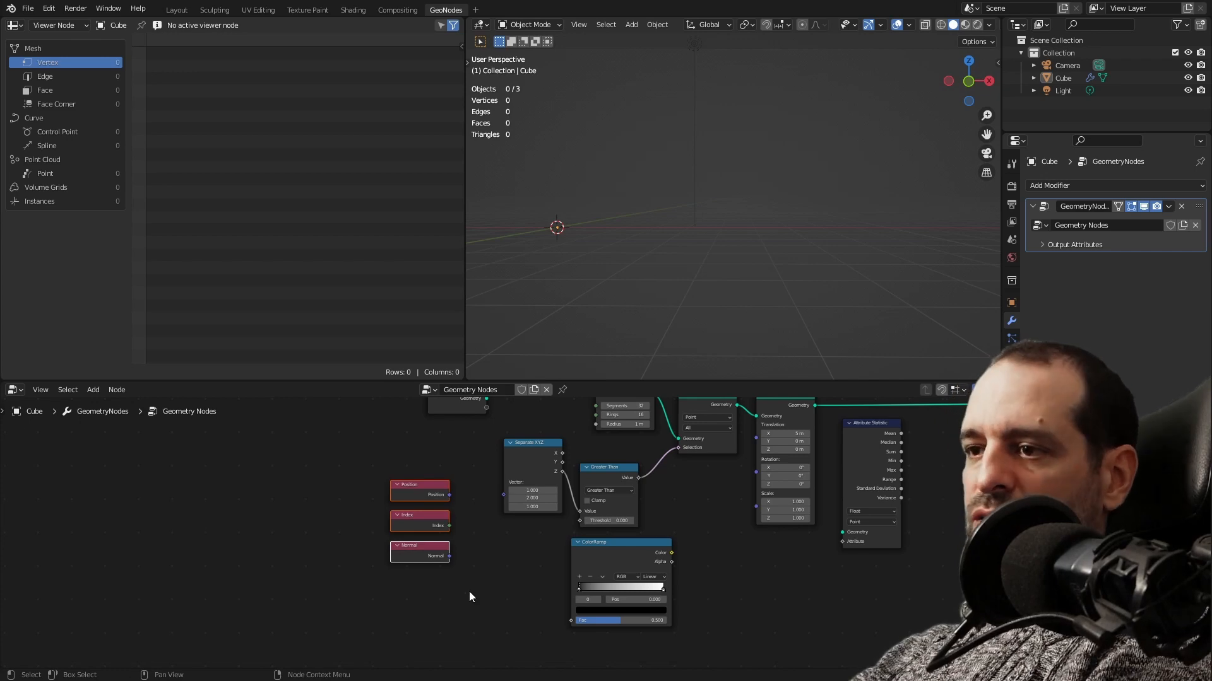
pyautogui.scroll(3, 492, 586)
pyautogui.scroll(-3, 441, 559)
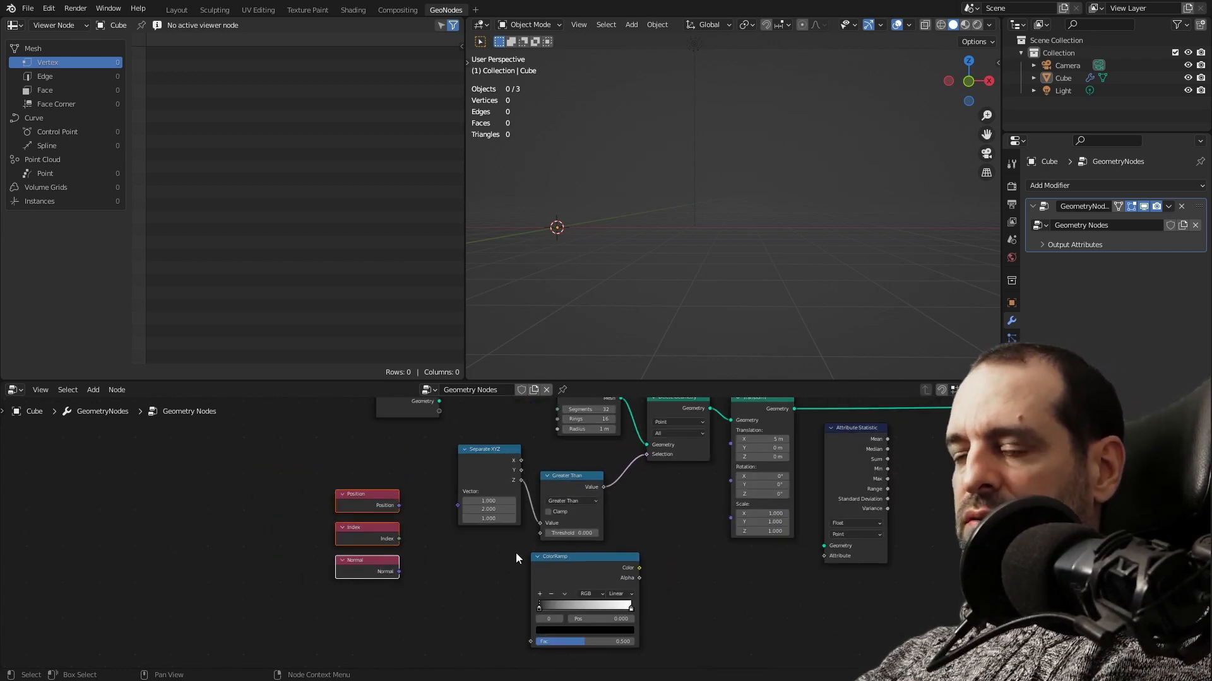
pyautogui.press('x')
pyautogui.moveTo(648, 505); pyautogui.dragTo(523, 539, button='middle')
pyautogui.scroll(-3, 360, 496)
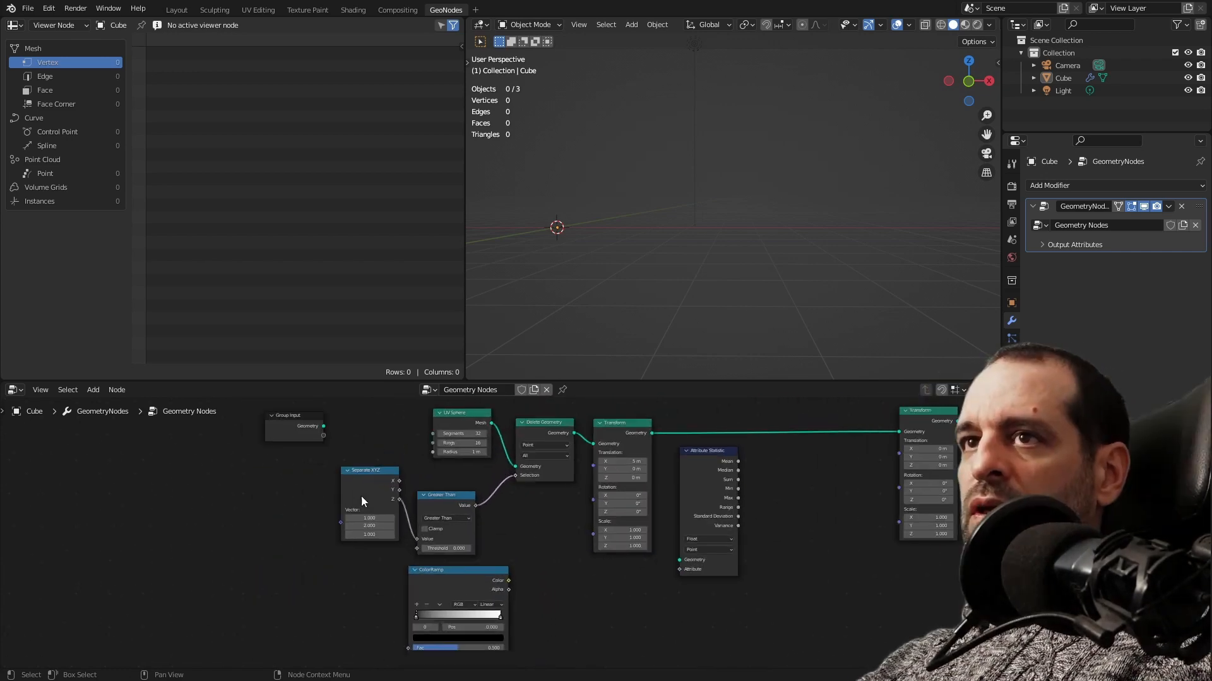
pyautogui.scroll(2, 514, 529)
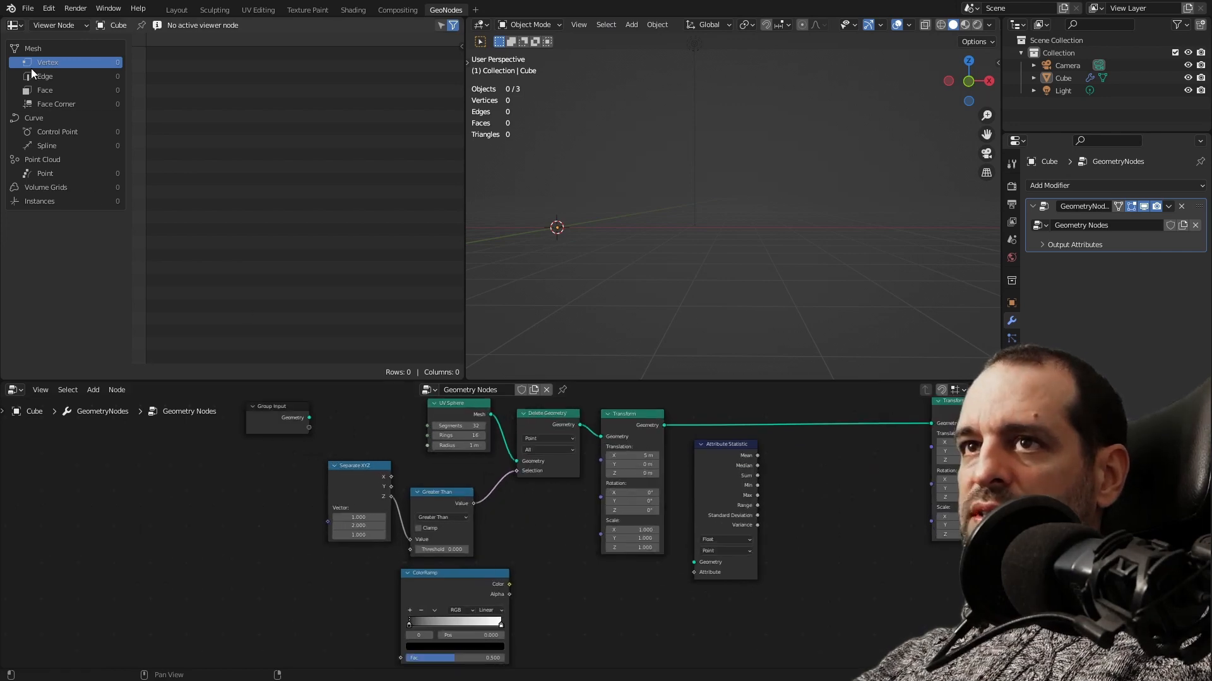
# Inspect the UV Sphere's mesh output in the spreadsheet through a temporary Viewer node, and delete that viewer.
pyautogui.scroll(2, 502, 539)
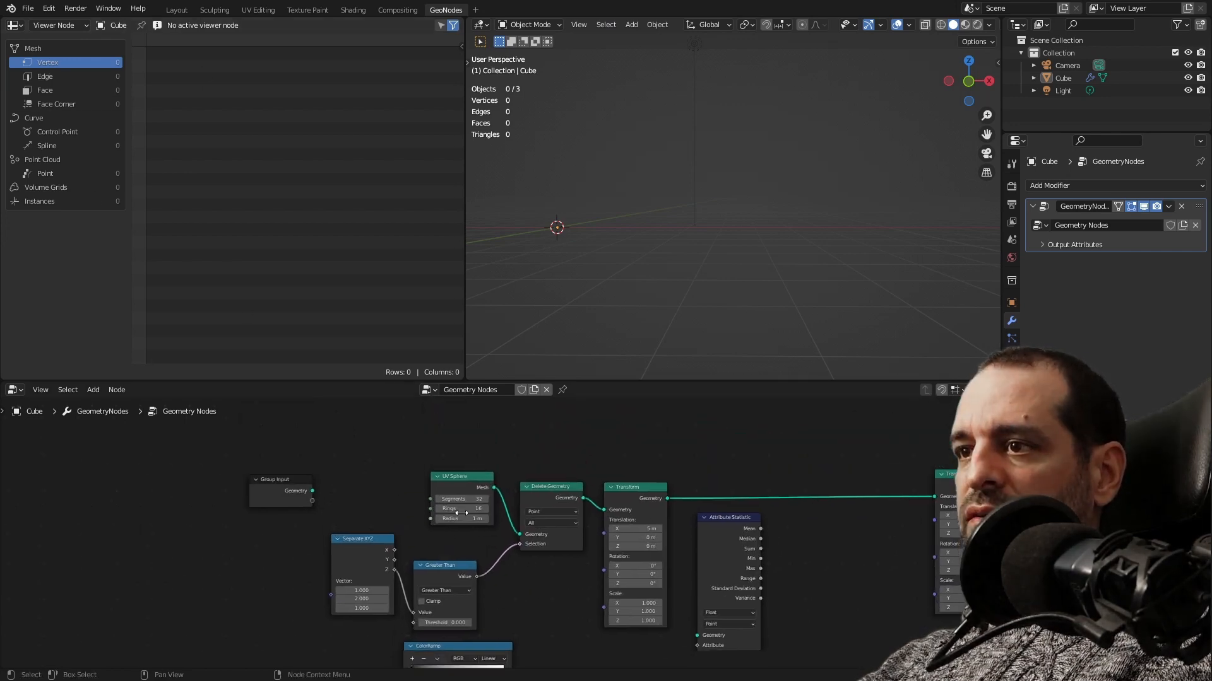
pyautogui.keyDown('ctrl'); pyautogui.keyDown('shift'); pyautogui.click(470, 467); pyautogui.keyUp('shift'); pyautogui.keyUp('ctrl')
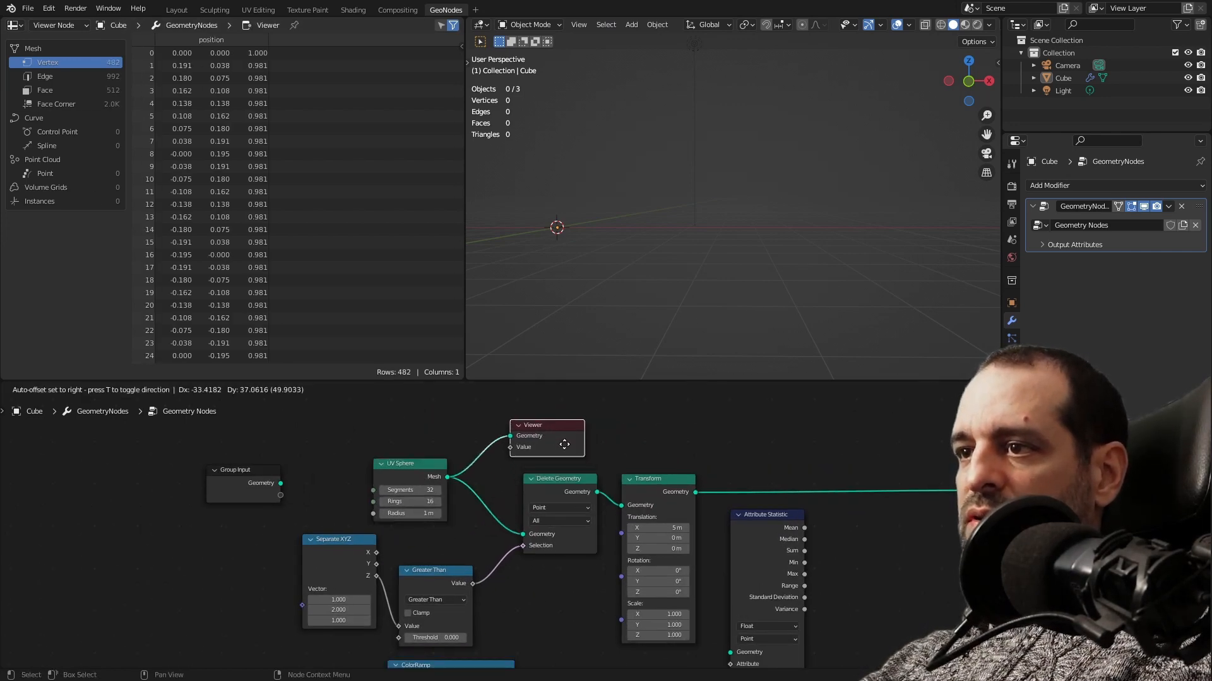
pyautogui.press('x')
pyautogui.scroll(-3, 323, 509)
pyautogui.scroll(5, 371, 507)
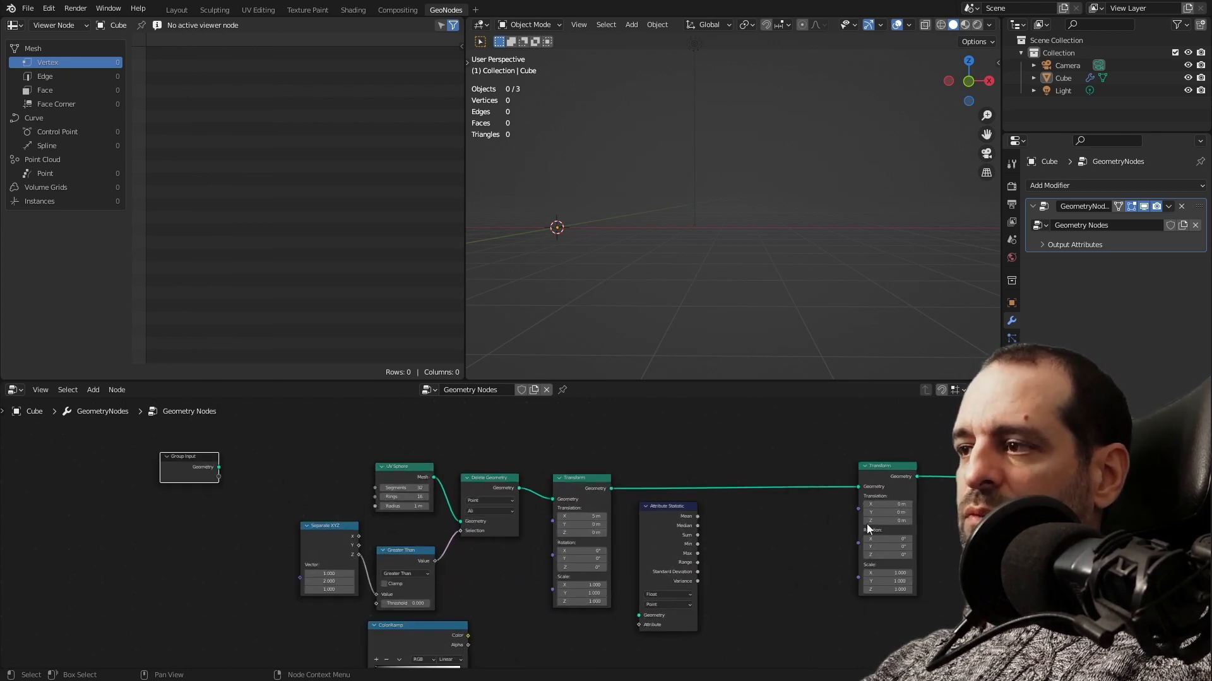
# Move the UV Sphere node up and away from Delete Geometry to leave a gap between them.
pyautogui.moveTo(423, 440); pyautogui.dragTo(536, 499, button='middle')
pyautogui.moveTo(506, 533); pyautogui.dragTo(408, 475)
pyautogui.scroll(2, 408, 448)
pyautogui.scroll(1, 409, 448)
pyautogui.moveTo(378, 437); pyautogui.dragTo(426, 497, button='middle')
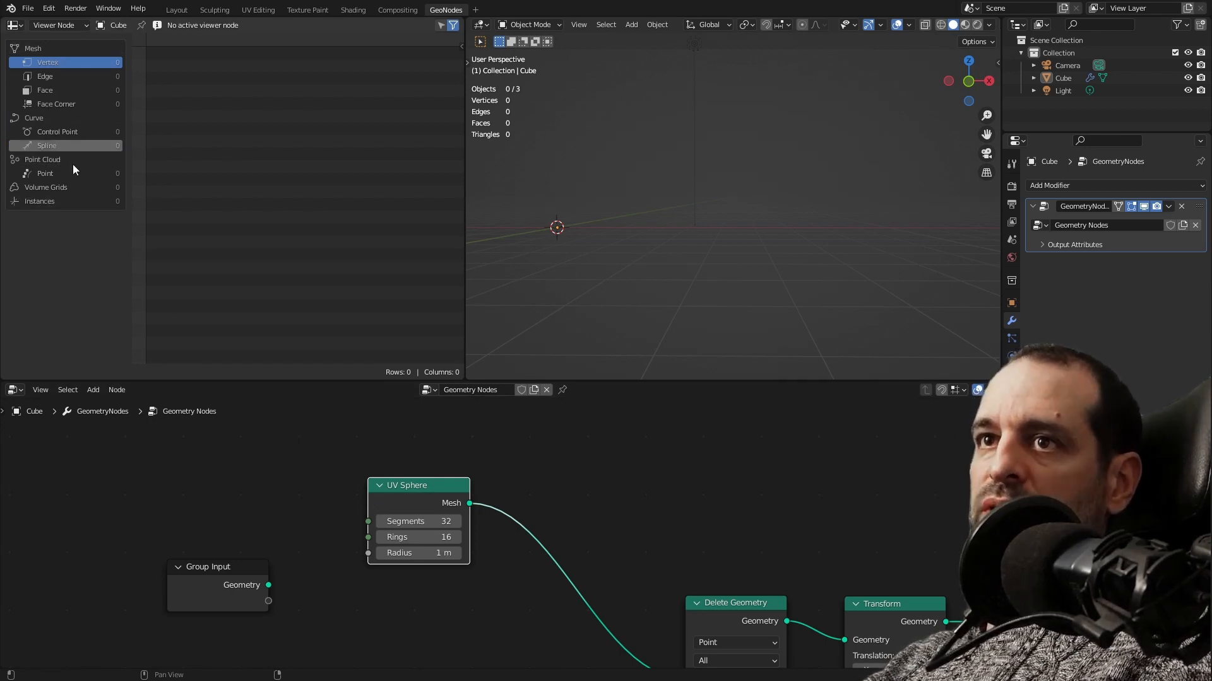
pyautogui.hotkey('shift', 'a')
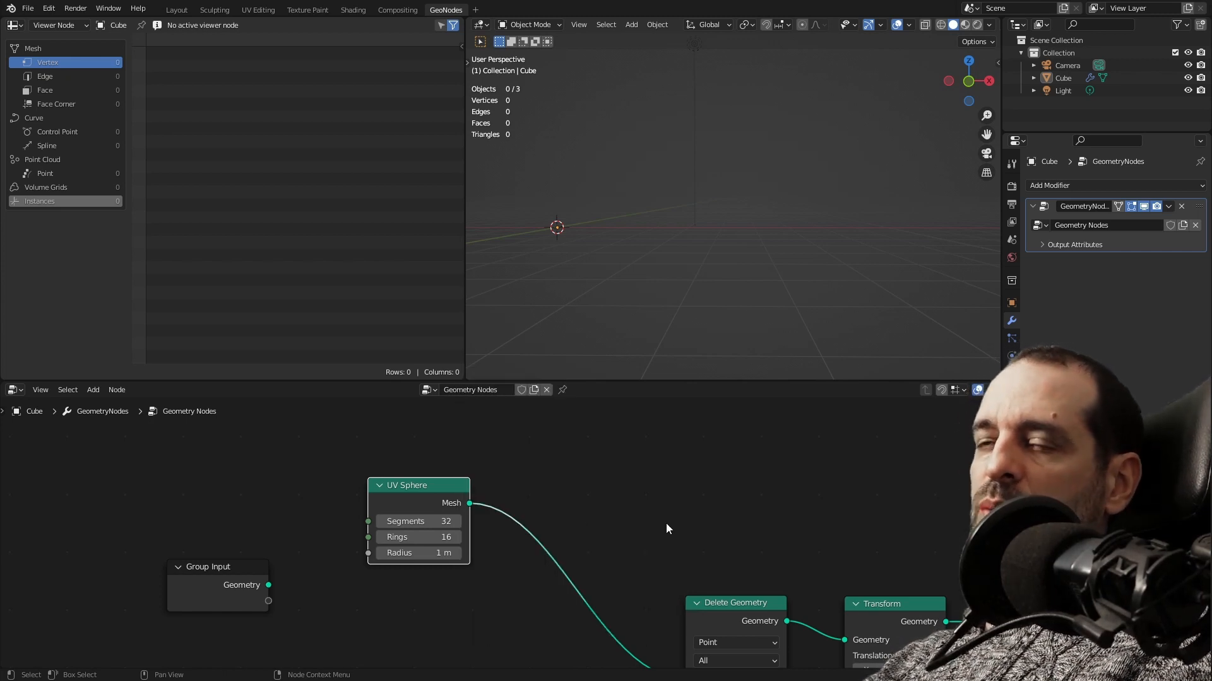
pyautogui.hotkey('shift', 'a')
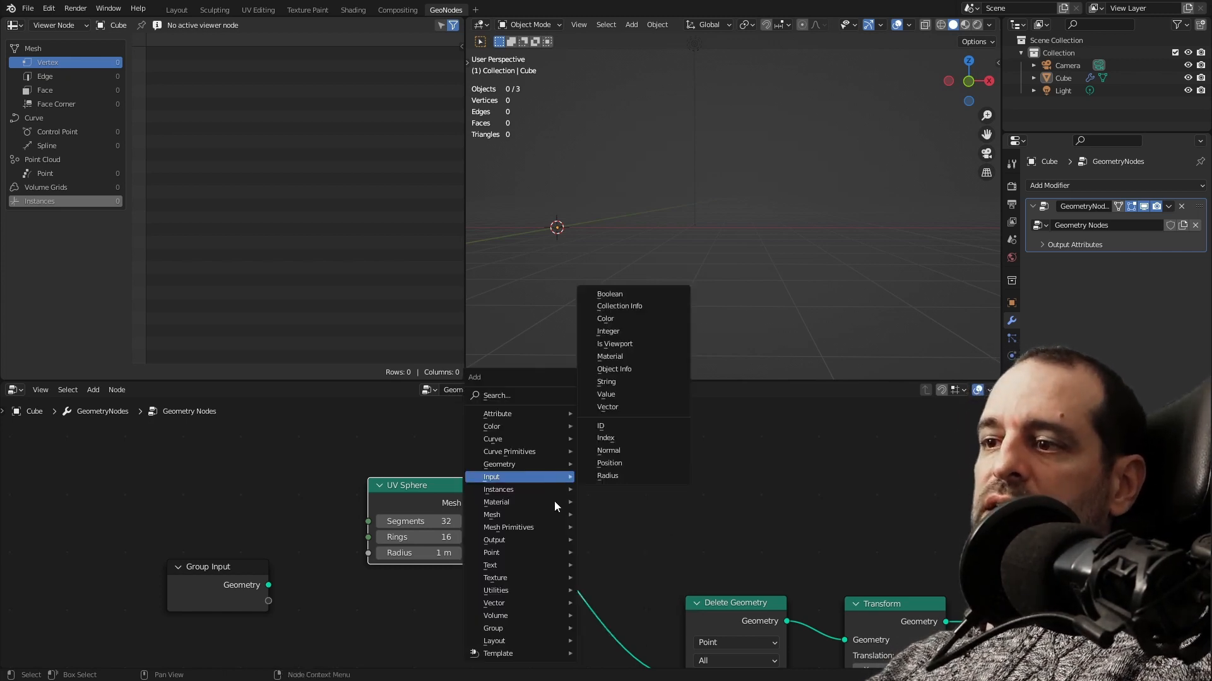
pyautogui.moveTo(543, 570)
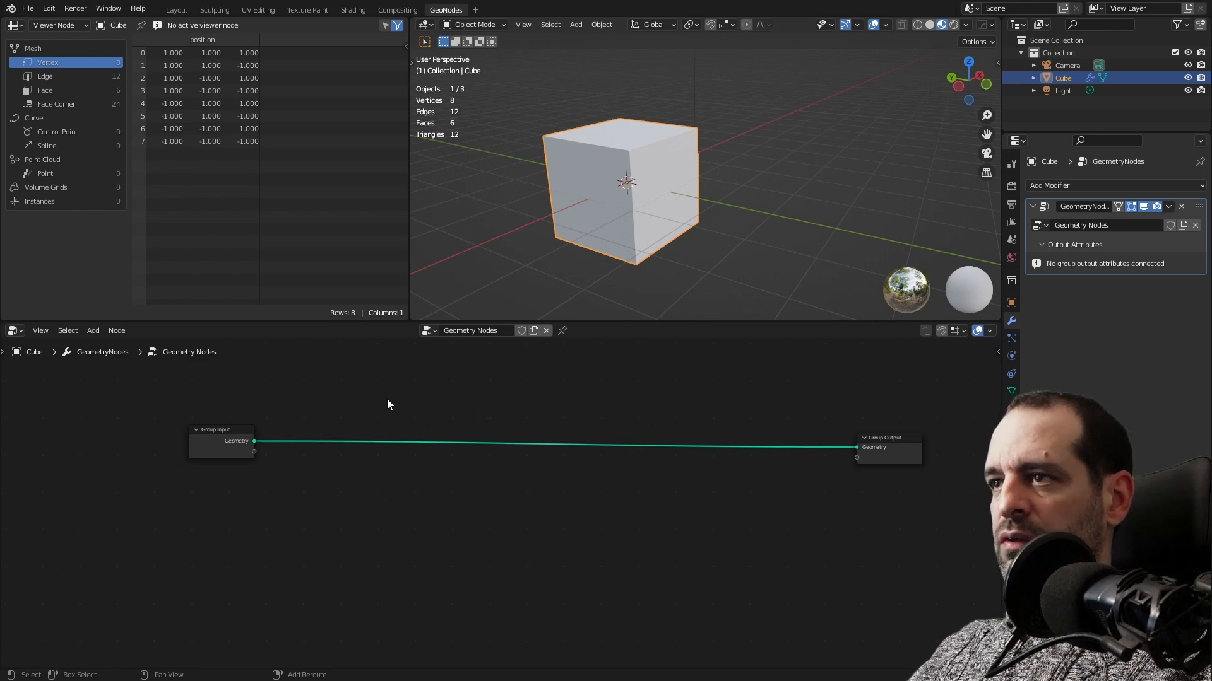
# Move the Group Input node slightly farther from Group Output in the cube's node tree.
pyautogui.moveTo(230, 436); pyautogui.dragTo(212, 440)
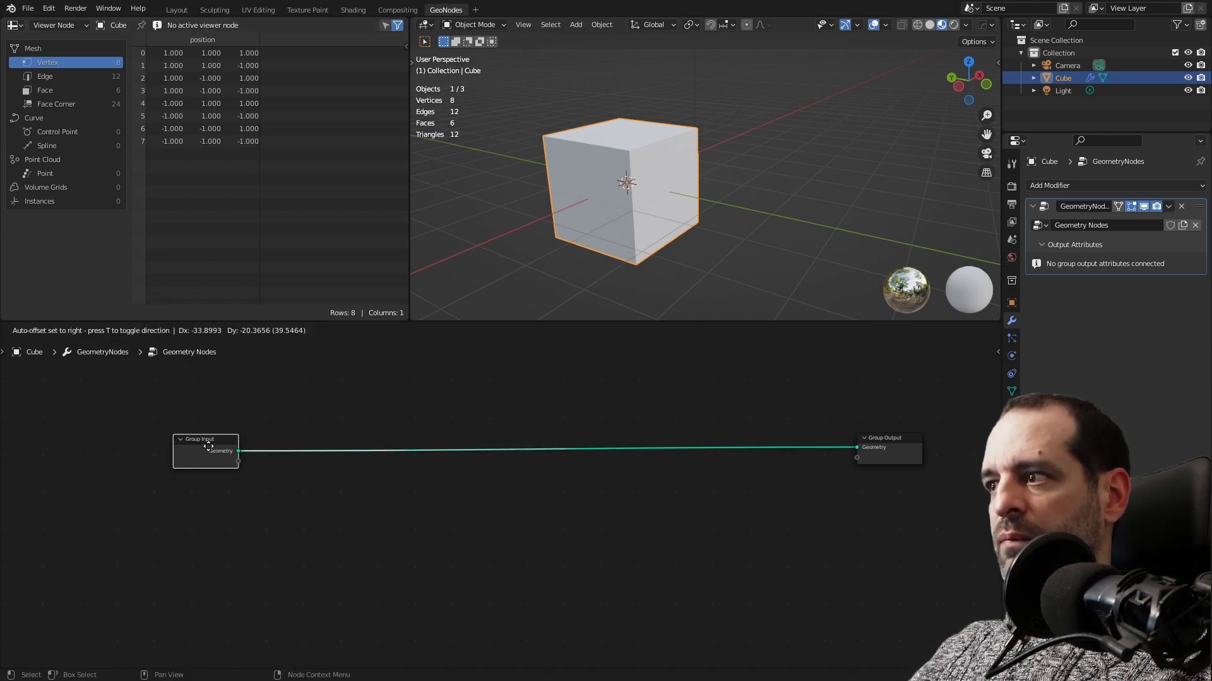
pyautogui.scroll(1, 344, 435)
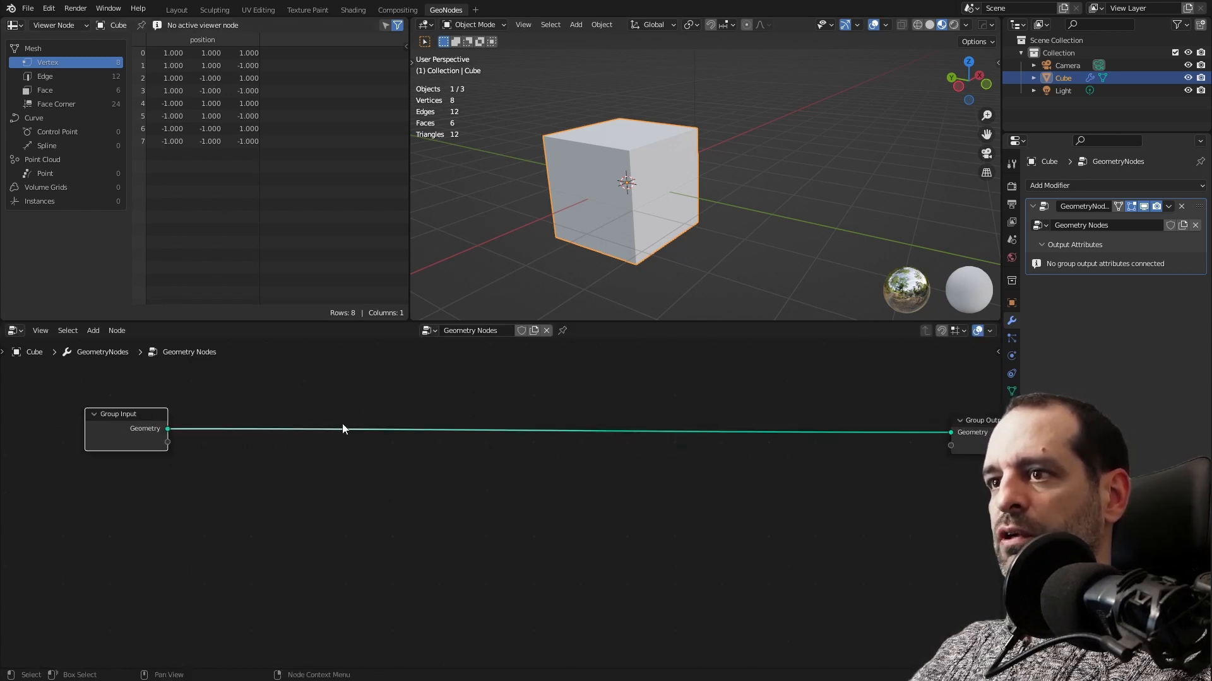
pyautogui.scroll(-2, 432, 449)
pyautogui.scroll(2, 434, 447)
pyautogui.scroll(-1, 433, 446)
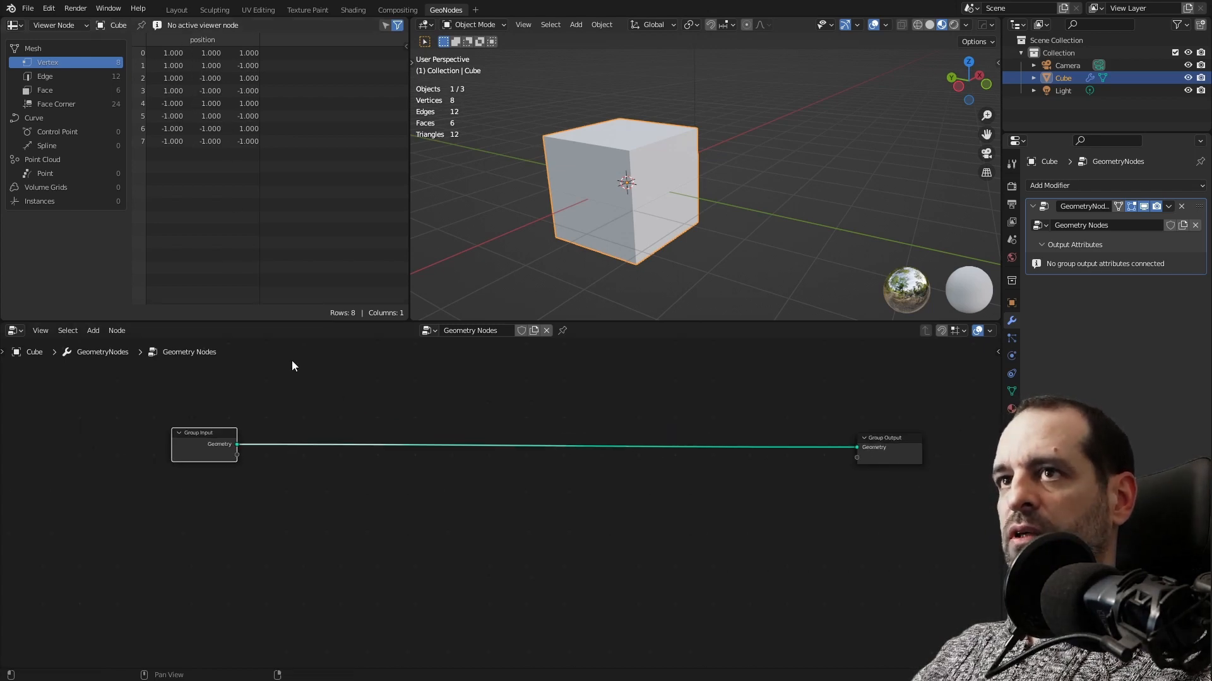
# Add a Position input node and line it up directly beneath Group Input.
pyautogui.hotkey('shift', 'a')
pyautogui.write('po')
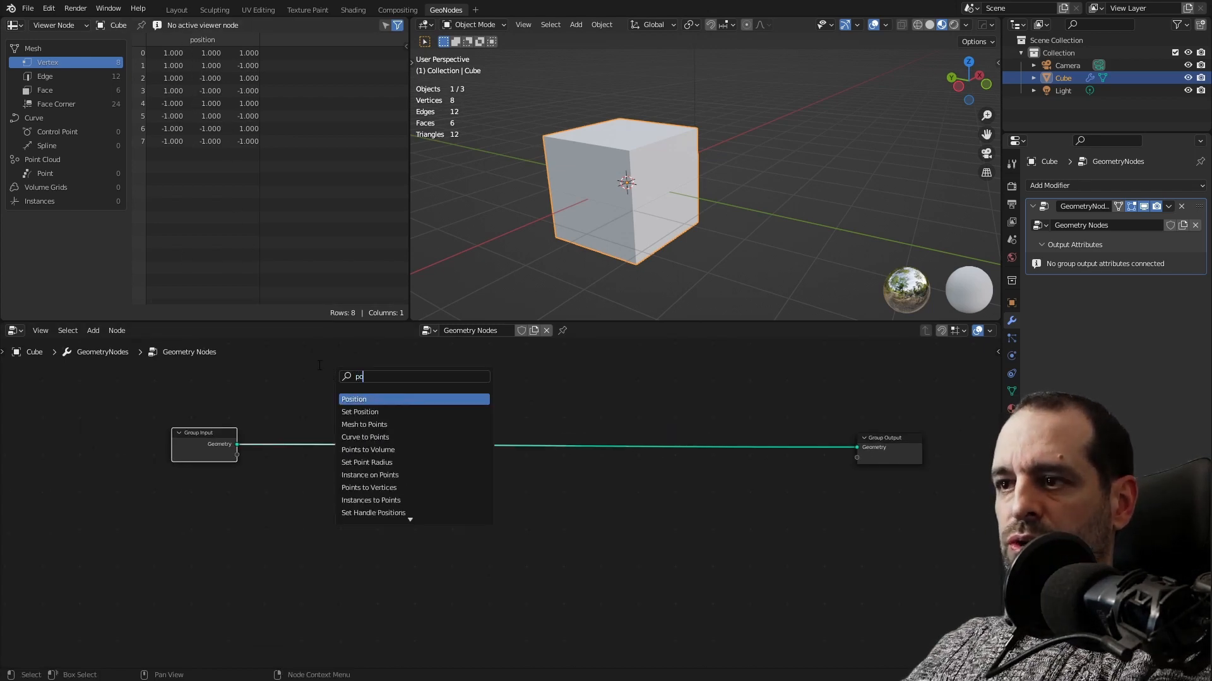
pyautogui.press('Return')
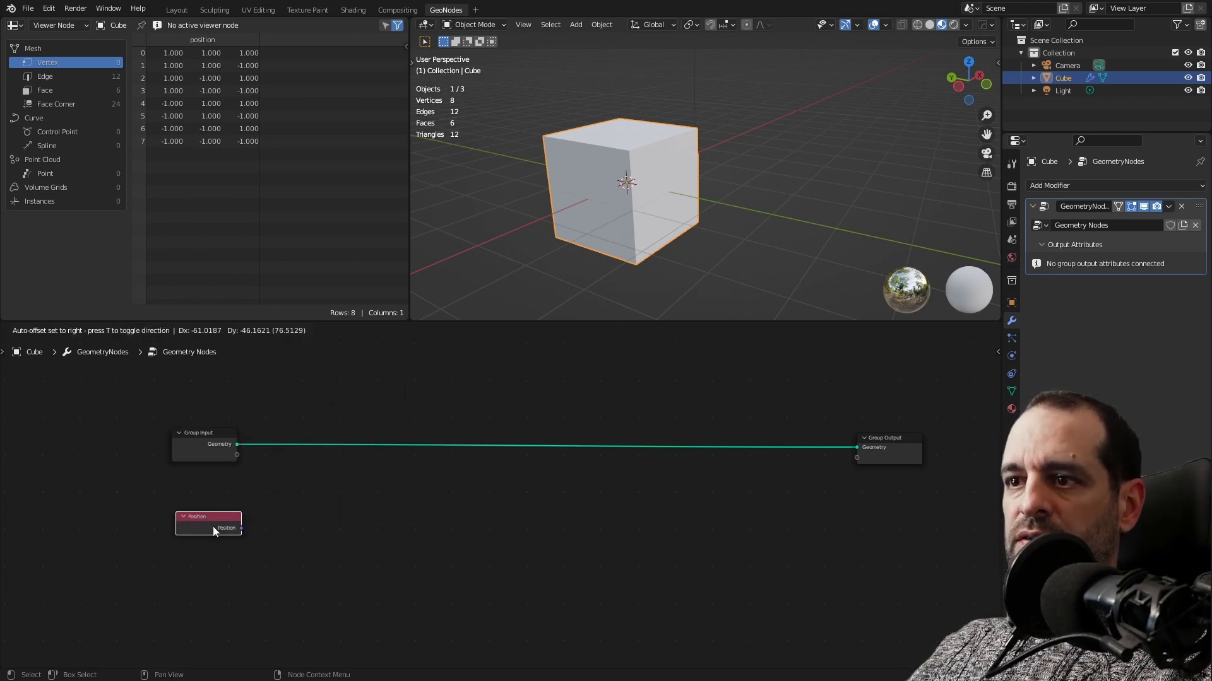
pyautogui.click(218, 530)
pyautogui.moveTo(239, 530); pyautogui.dragTo(353, 458)
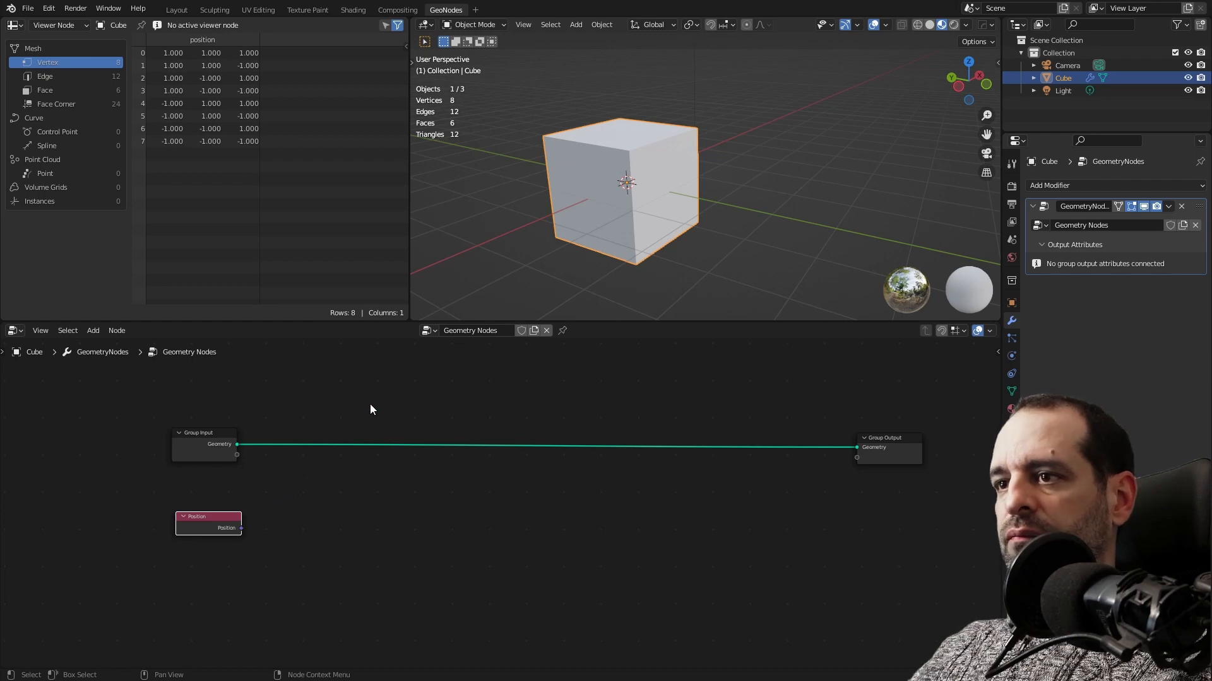
pyautogui.moveTo(214, 526); pyautogui.dragTo(209, 517)
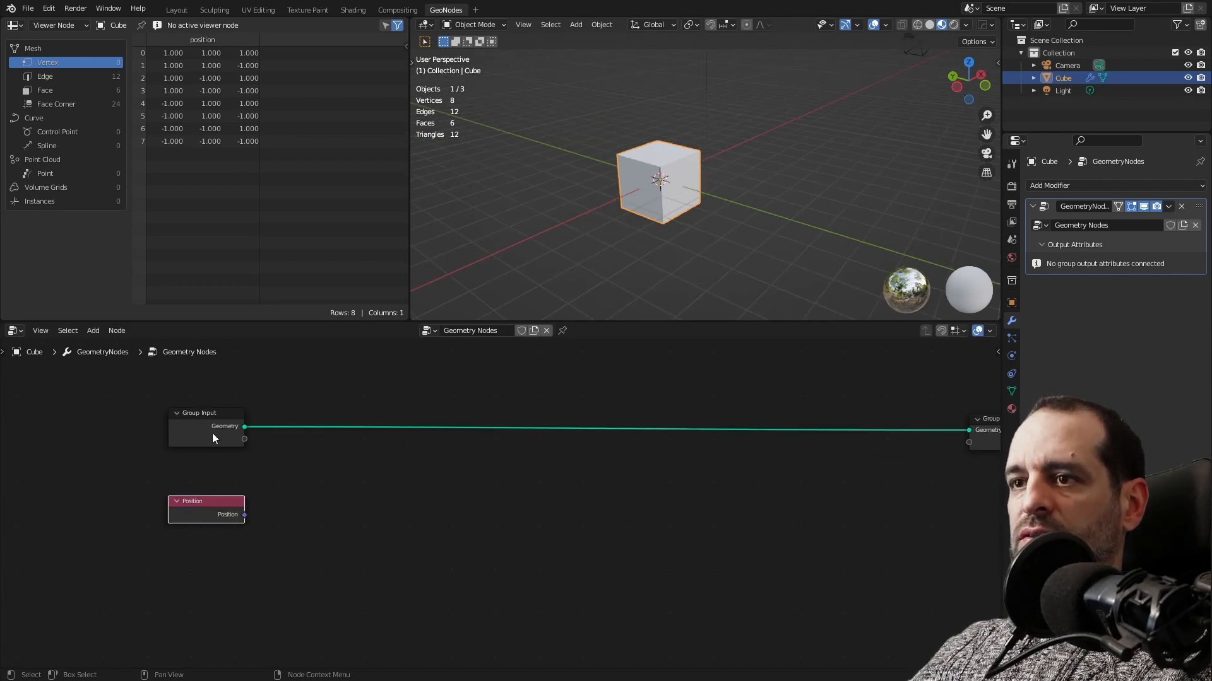
pyautogui.moveTo(212, 433); pyautogui.dragTo(207, 431)
pyautogui.click(222, 519)
pyautogui.scroll(-2, 326, 453)
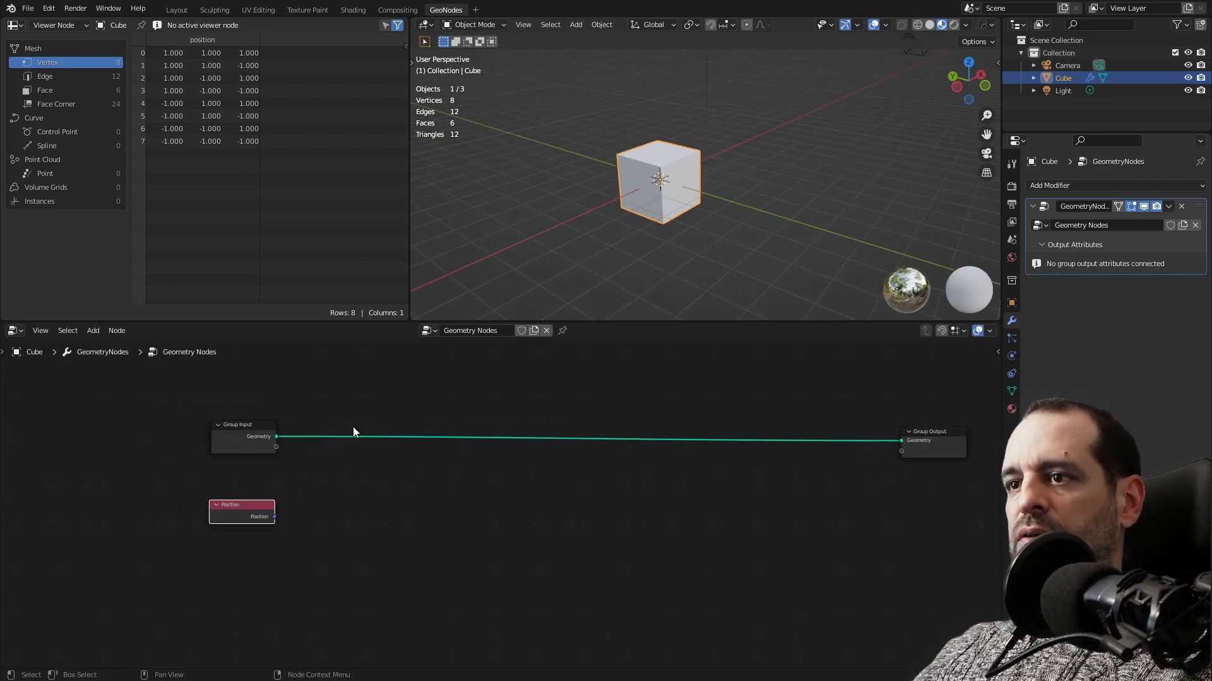
# Insert a Set Position node into the geometry link between Group Input and Group Output.
pyautogui.hotkey('shift', 'a')
pyautogui.write('set')
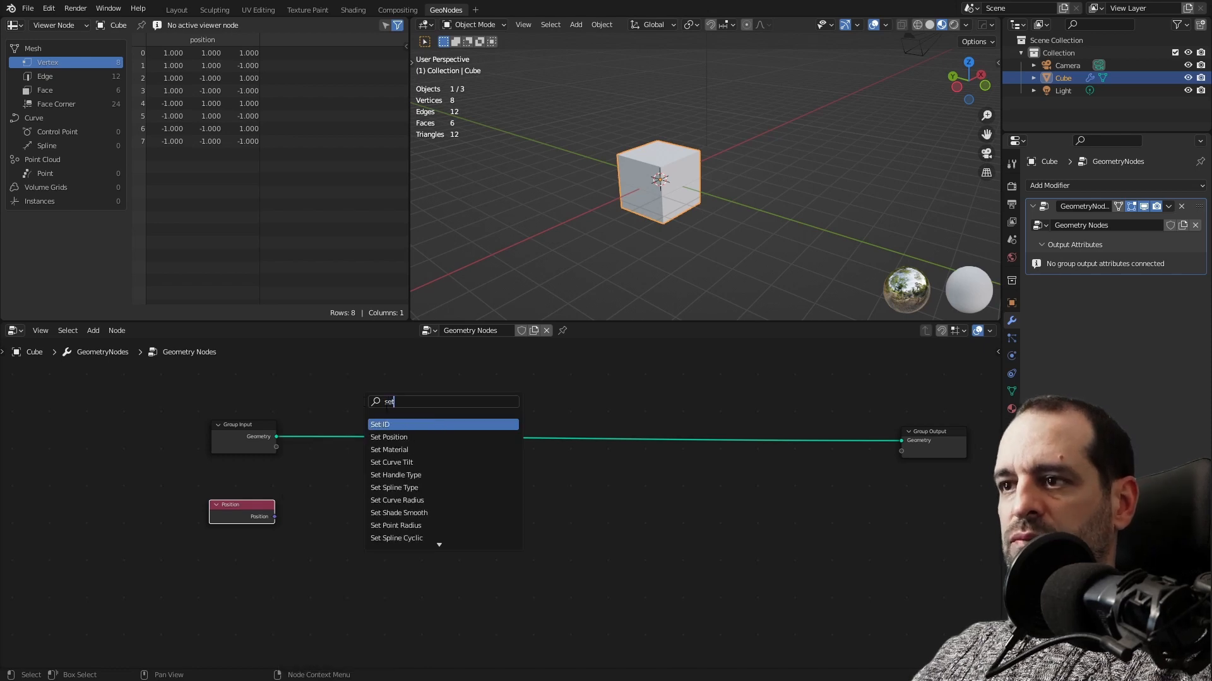
pyautogui.click(408, 436)
pyautogui.click(424, 449)
pyautogui.scroll(3, 432, 462)
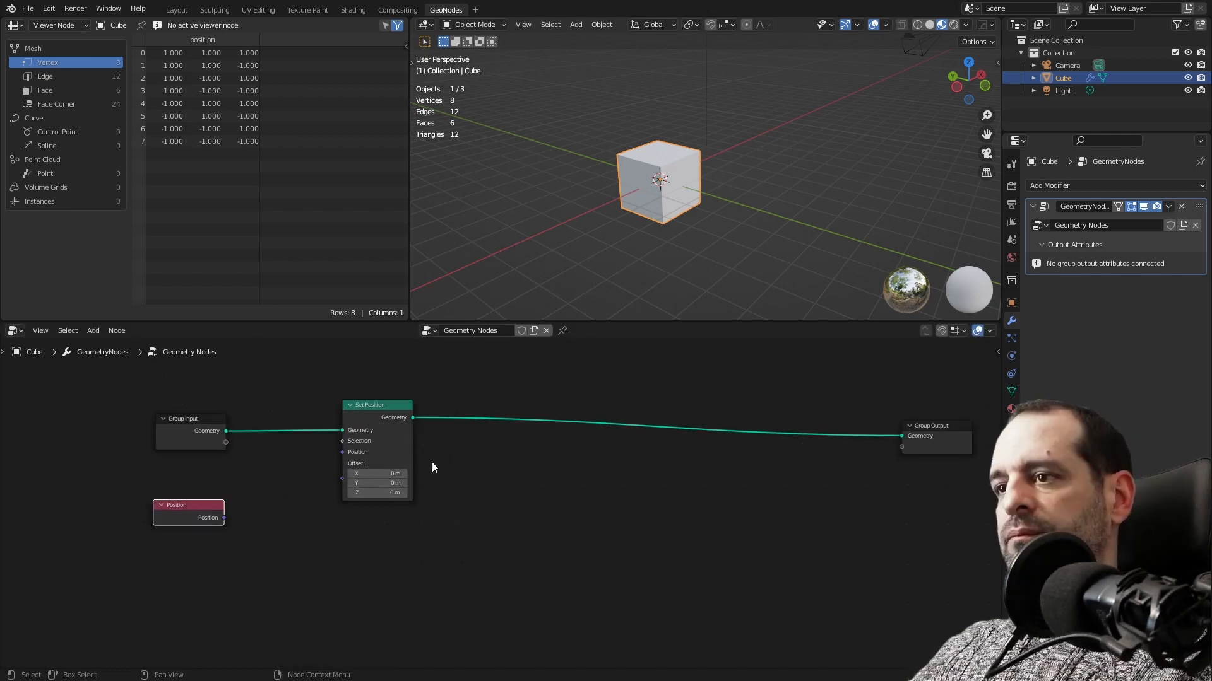
# Set the Set Position node's X offset to -3.51 m.
pyautogui.moveTo(369, 468); pyautogui.dragTo(331, 468)
pyautogui.scroll(-1, 524, 481)
pyautogui.scroll(1, 521, 483)
# Duplicate Set Position into the link before Group Output and set the copy's X offset to 0 m.
pyautogui.click(387, 411)
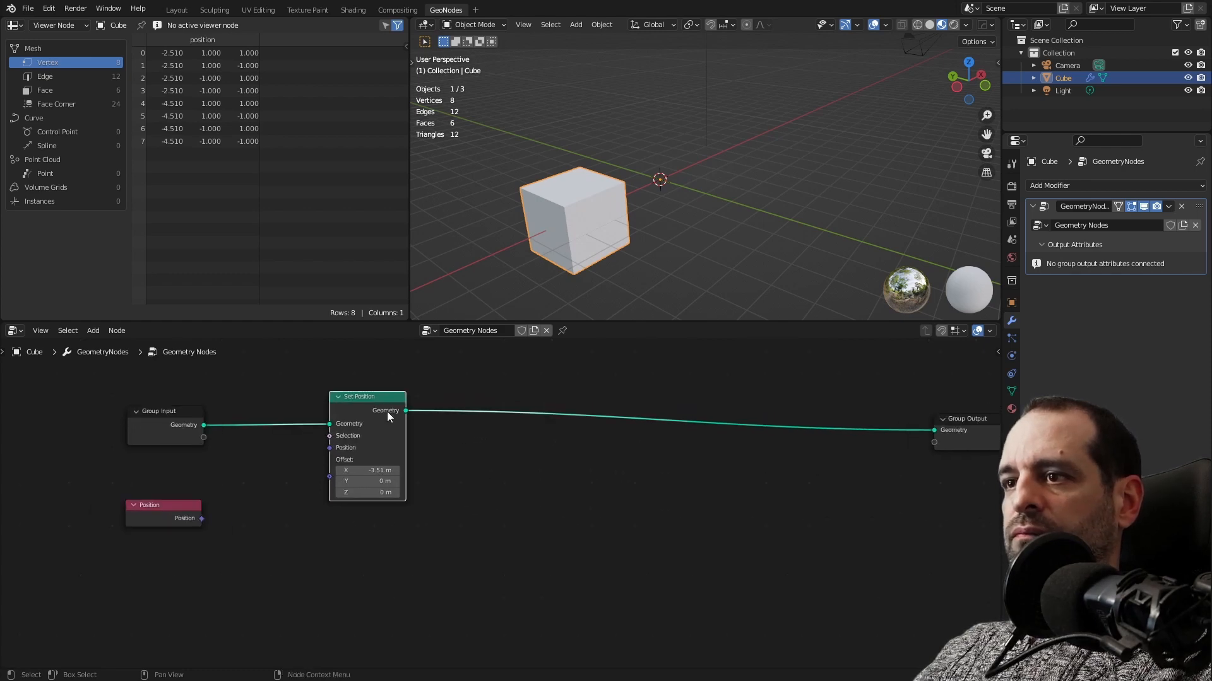
pyautogui.hotkey('shift', 'd')
pyautogui.click(615, 442)
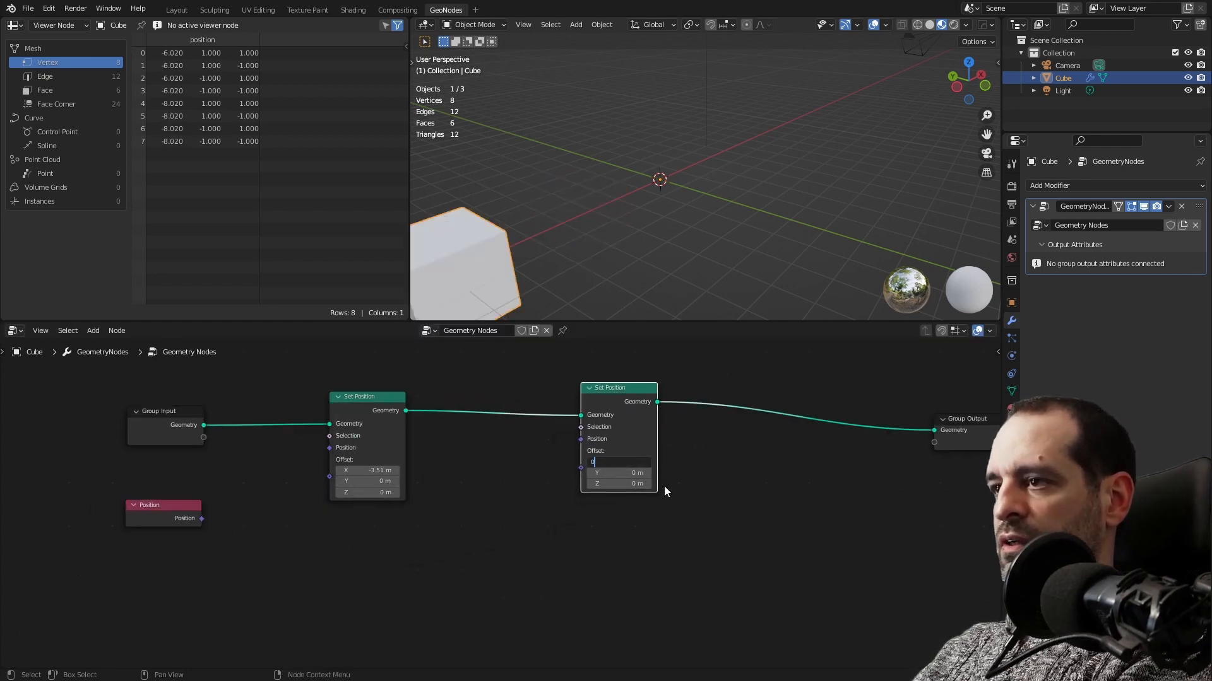
pyautogui.press('Return')
pyautogui.moveTo(659, 308); pyautogui.dragTo(642, 221, button='middle')
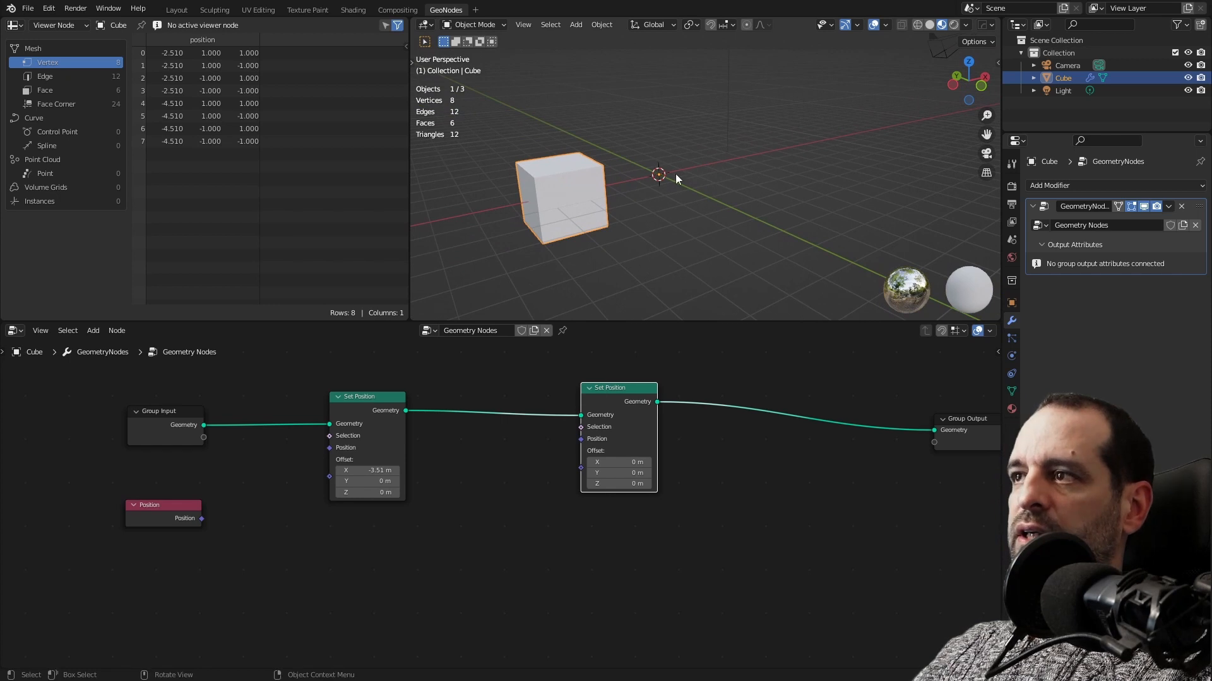
# Spread out Group Input and the two Set Position nodes, leaving a wide gap after Group Input.
pyautogui.moveTo(195, 415); pyautogui.dragTo(118, 417)
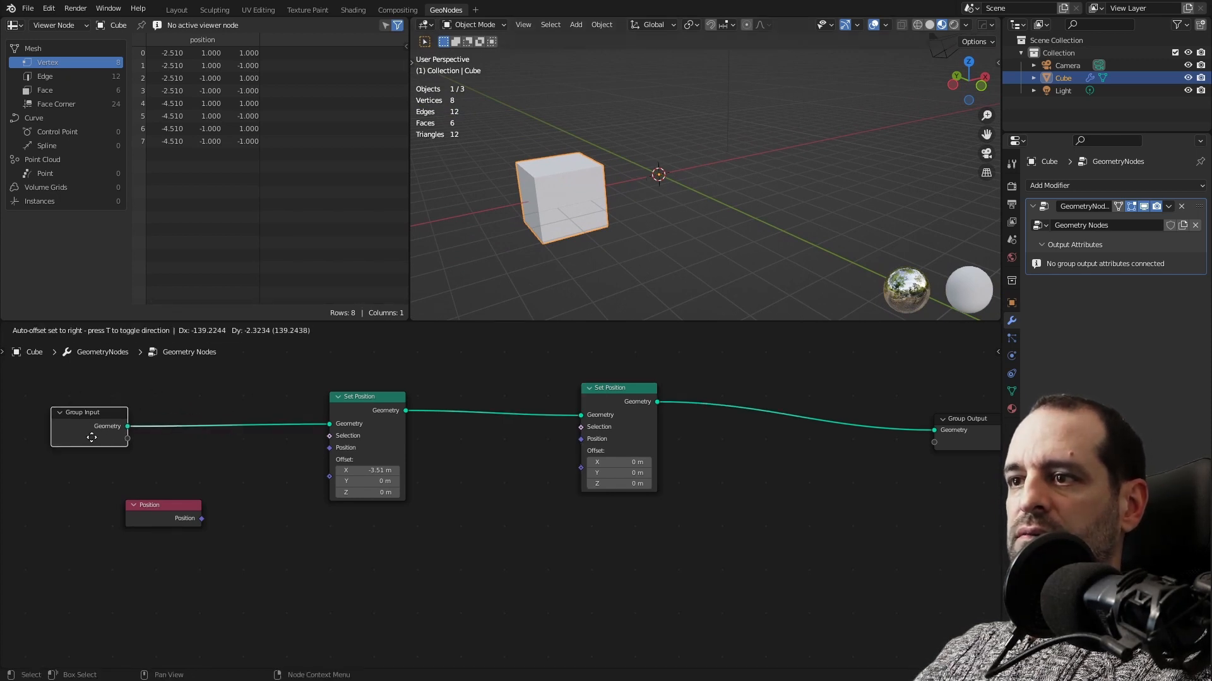
pyautogui.moveTo(598, 406); pyautogui.dragTo(610, 407)
pyautogui.moveTo(372, 411); pyautogui.dragTo(407, 410)
pyautogui.moveTo(274, 474); pyautogui.dragTo(319, 475, button='middle')
pyautogui.moveTo(161, 433); pyautogui.dragTo(123, 435)
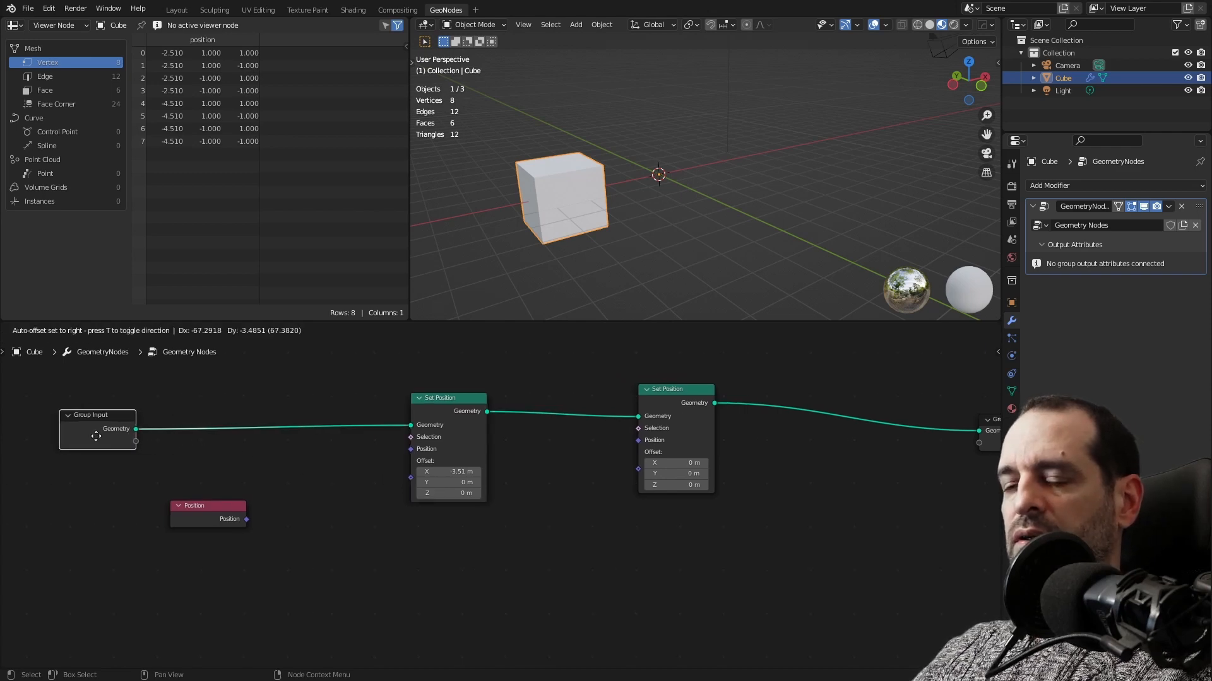
# Link the Position node to the second Set Position's Position input, lower it, and move the first Set Position closer to Group Input.
pyautogui.moveTo(246, 518); pyautogui.dragTo(641, 443)
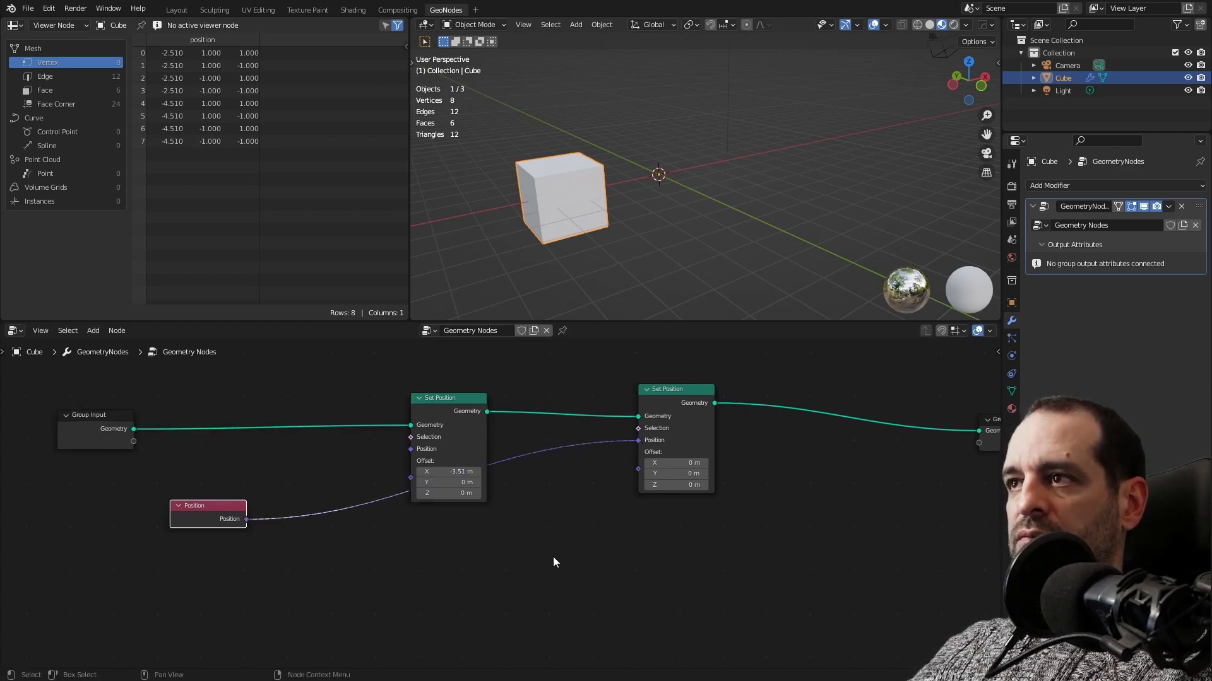
pyautogui.moveTo(226, 524); pyautogui.dragTo(251, 603)
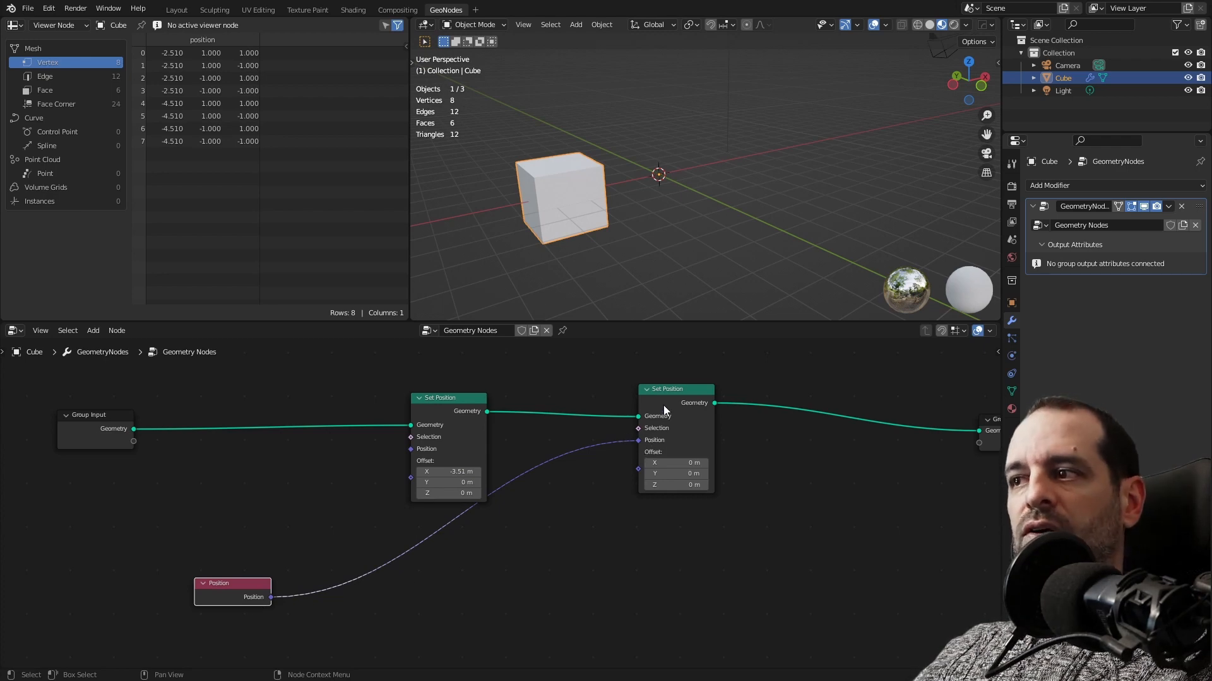
pyautogui.moveTo(663, 406); pyautogui.dragTo(666, 403)
pyautogui.moveTo(447, 406); pyautogui.dragTo(363, 406)
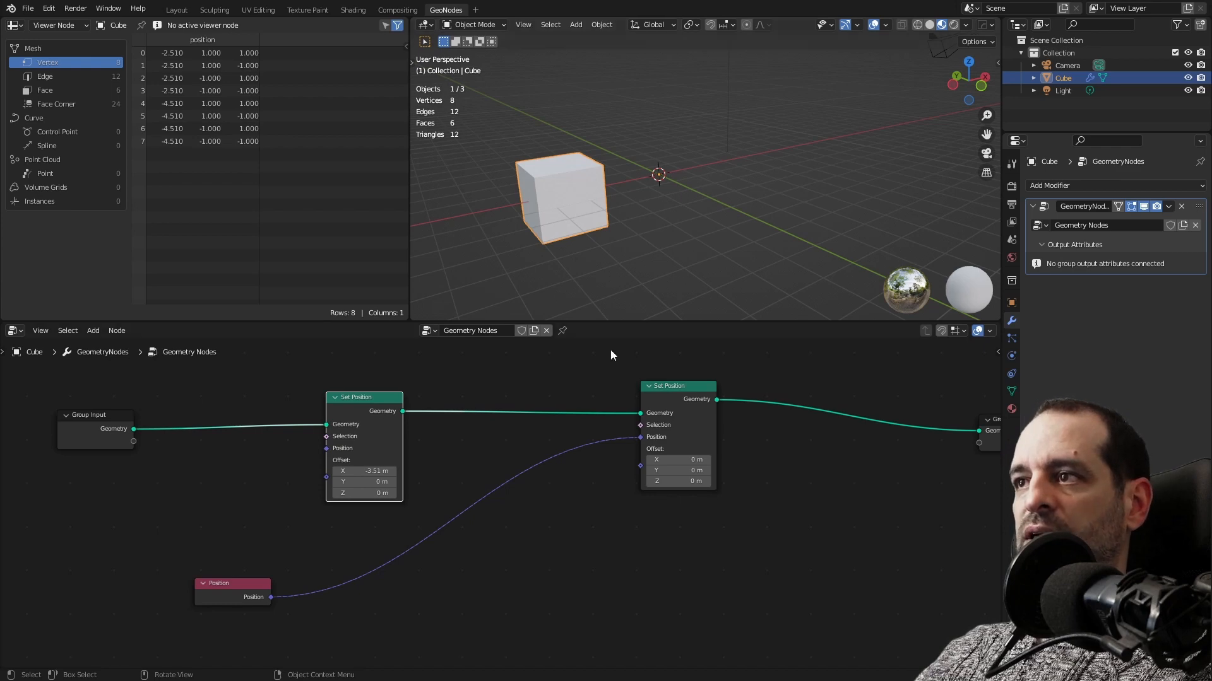
# Disconnect Position from the second Set Position and move Group Input farther back from the chain.
pyautogui.moveTo(639, 439); pyautogui.dragTo(553, 468)
pyautogui.moveTo(478, 508); pyautogui.dragTo(630, 503, button='middle')
pyautogui.moveTo(254, 443); pyautogui.dragTo(217, 437)
# Insert a Capture Attribute node into the link between Group Input and the first Set Position.
pyautogui.hotkey('shift', 'a')
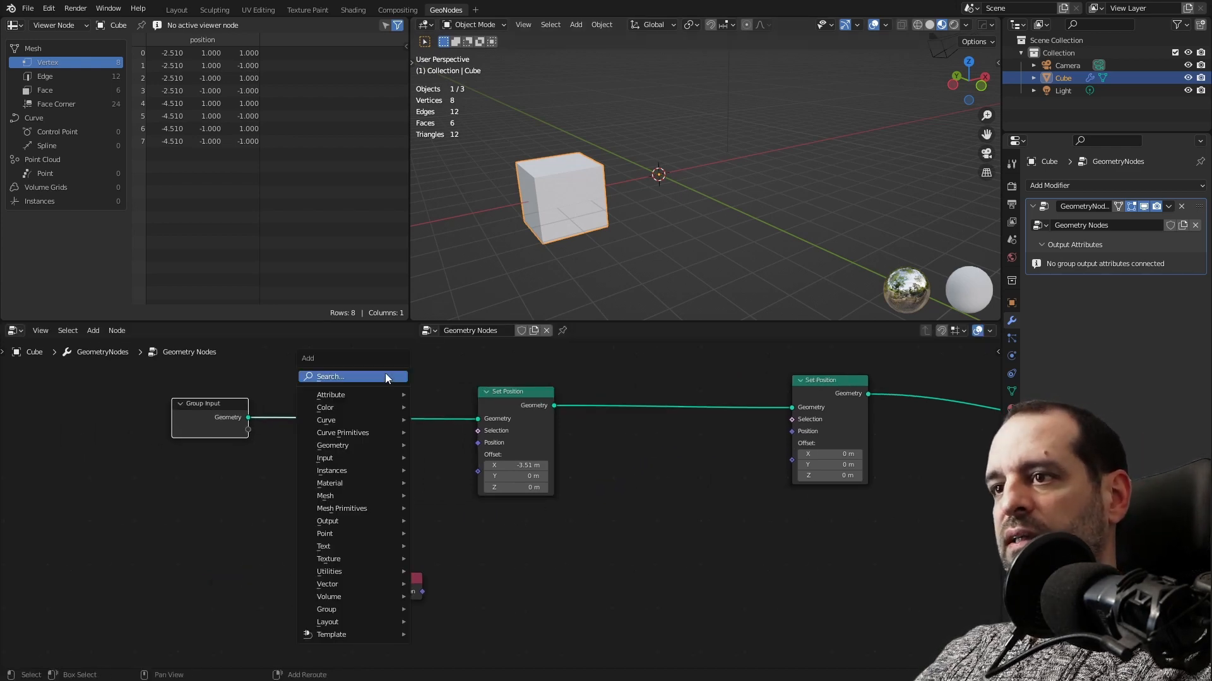
pyautogui.click(385, 372)
pyautogui.write('ca')
pyautogui.press('Return')
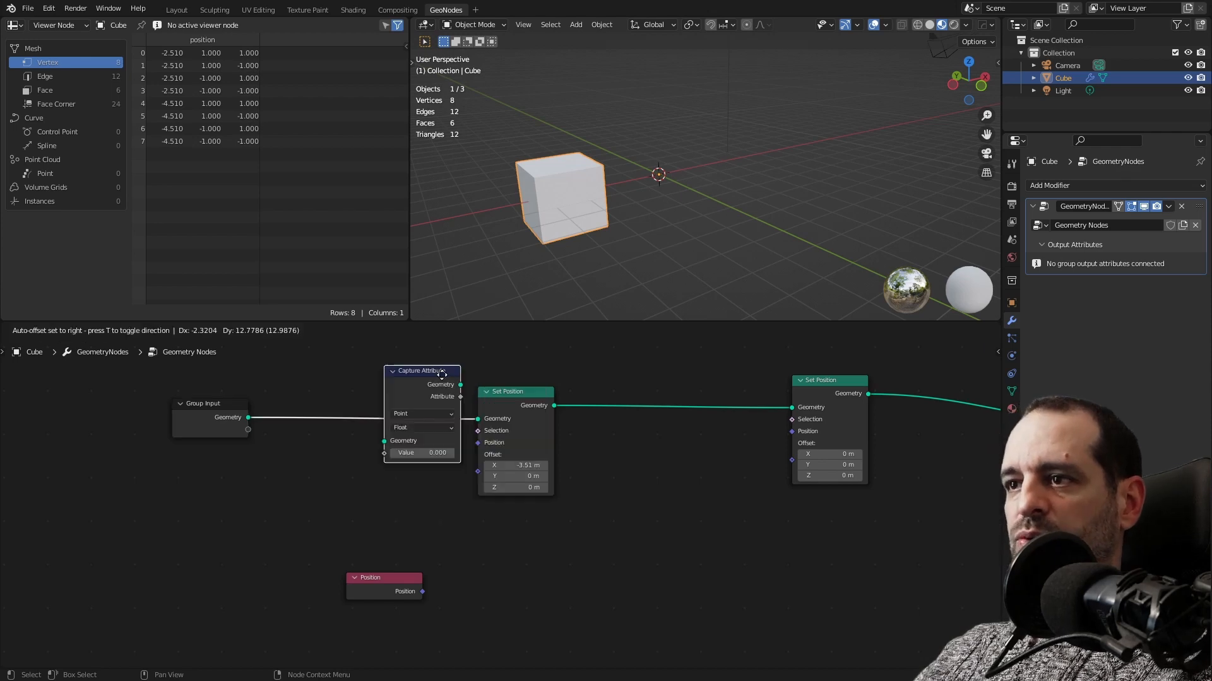
pyautogui.click(397, 404)
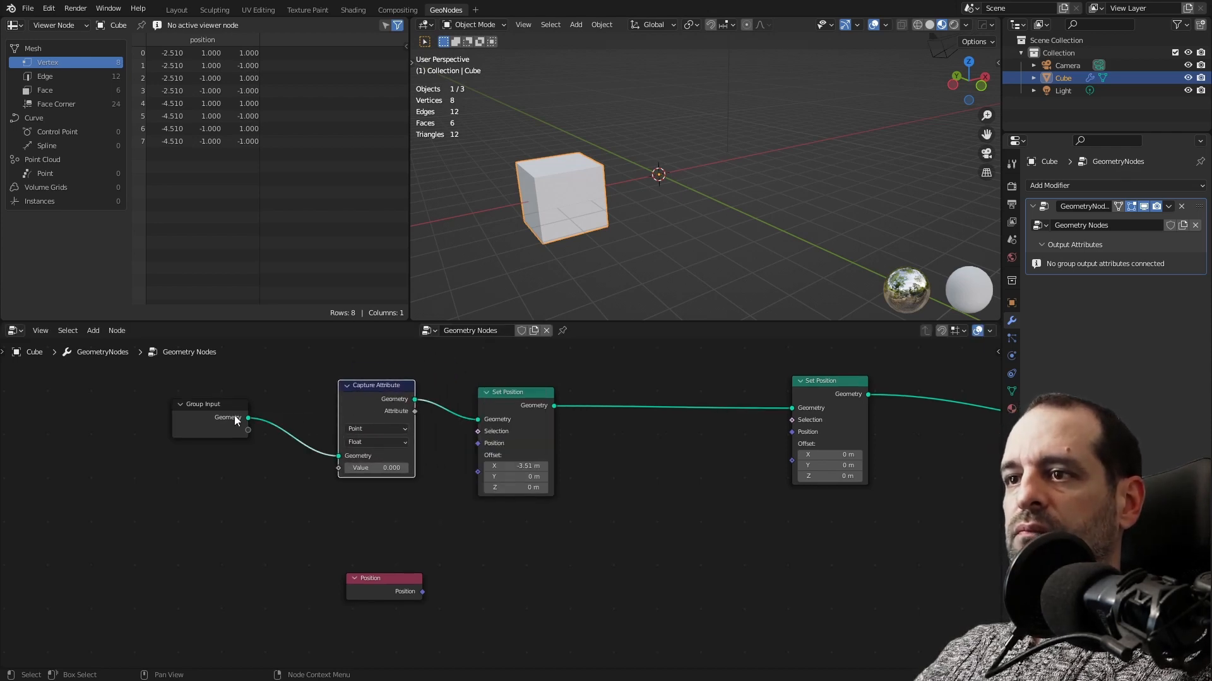
# Space Group Input and Capture Attribute apart and place the Position node just below Group Input.
pyautogui.moveTo(235, 420); pyautogui.dragTo(183, 458)
pyautogui.moveTo(381, 398); pyautogui.dragTo(350, 401)
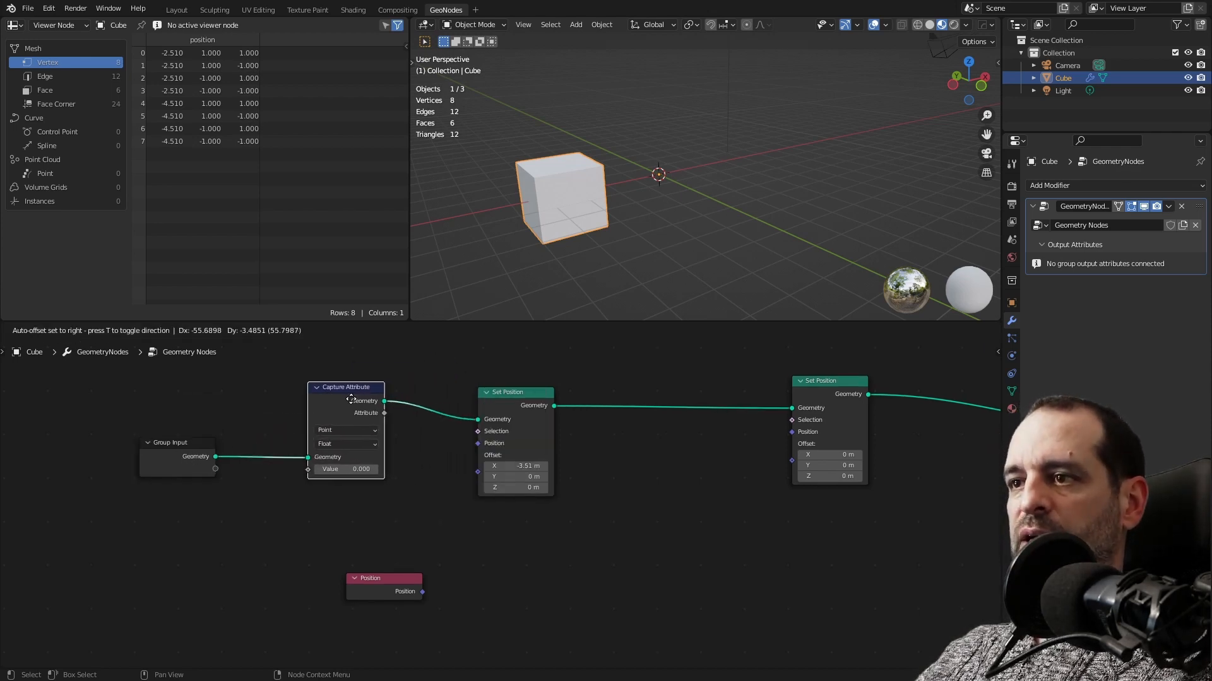
pyautogui.moveTo(180, 460); pyautogui.dragTo(164, 460)
pyautogui.moveTo(360, 583); pyautogui.dragTo(182, 544)
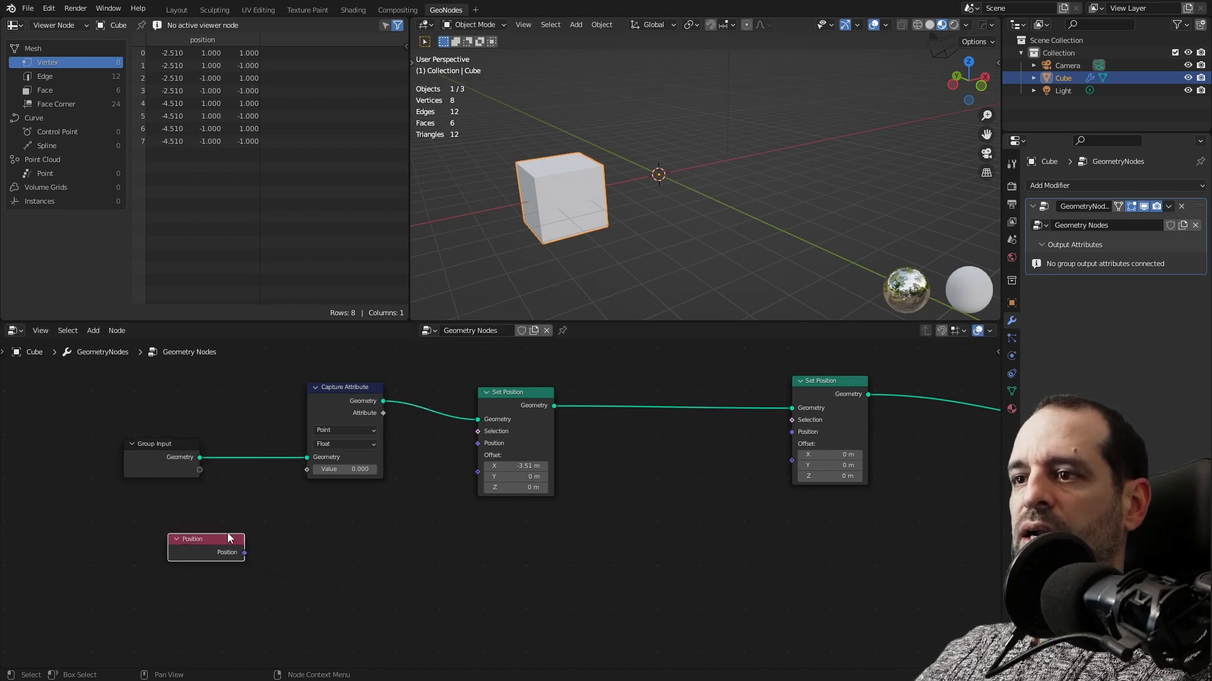
pyautogui.moveTo(307, 541); pyautogui.dragTo(365, 535, button='middle')
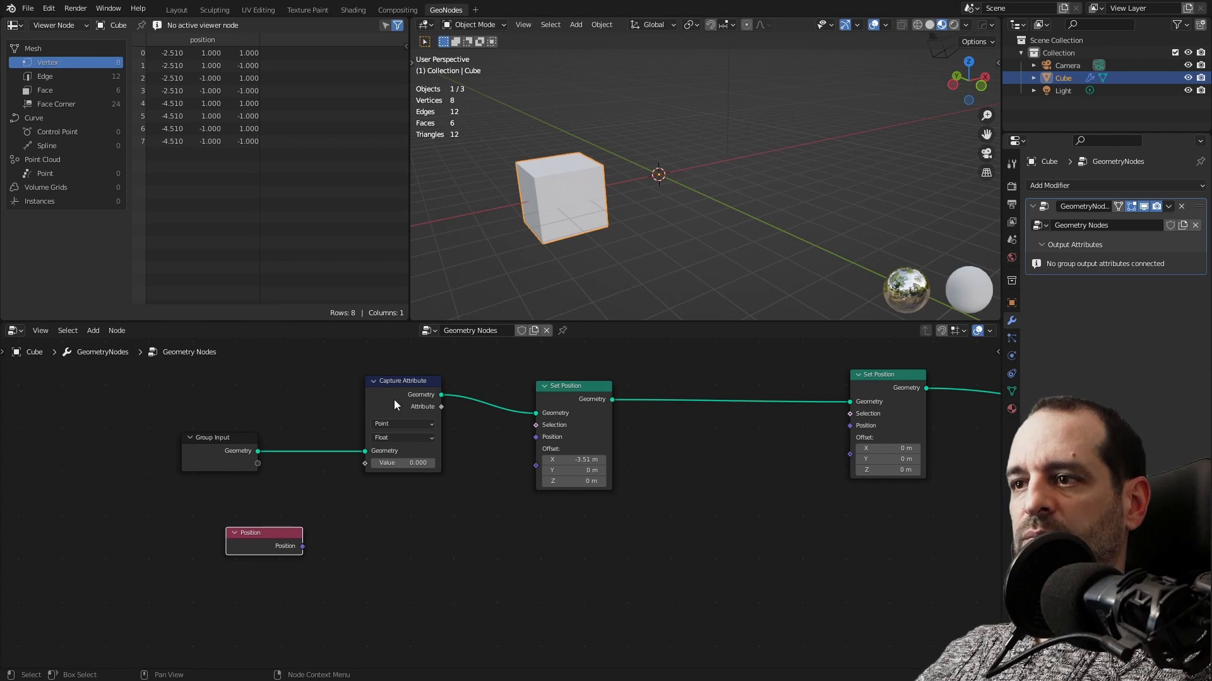
# Set Capture Attribute's data type to Vector and connect the Position output to its Value input.
pyautogui.scroll(1, 393, 400)
pyautogui.click(390, 430)
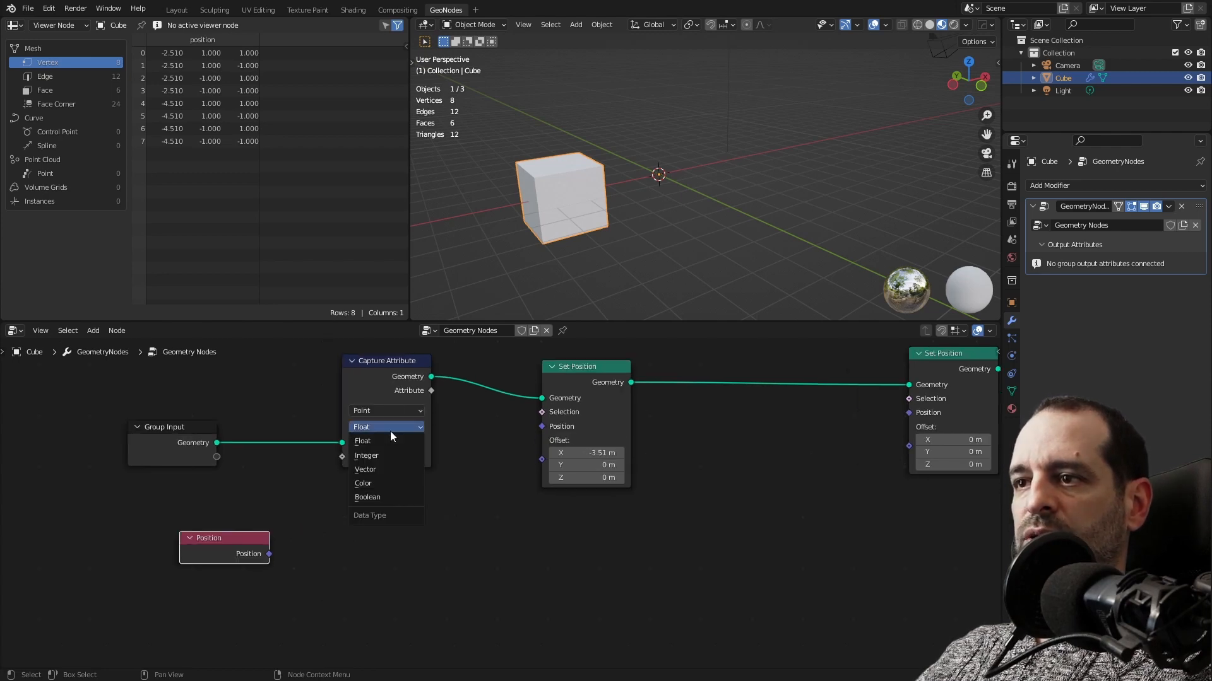
pyautogui.click(387, 468)
pyautogui.moveTo(269, 554); pyautogui.dragTo(330, 486)
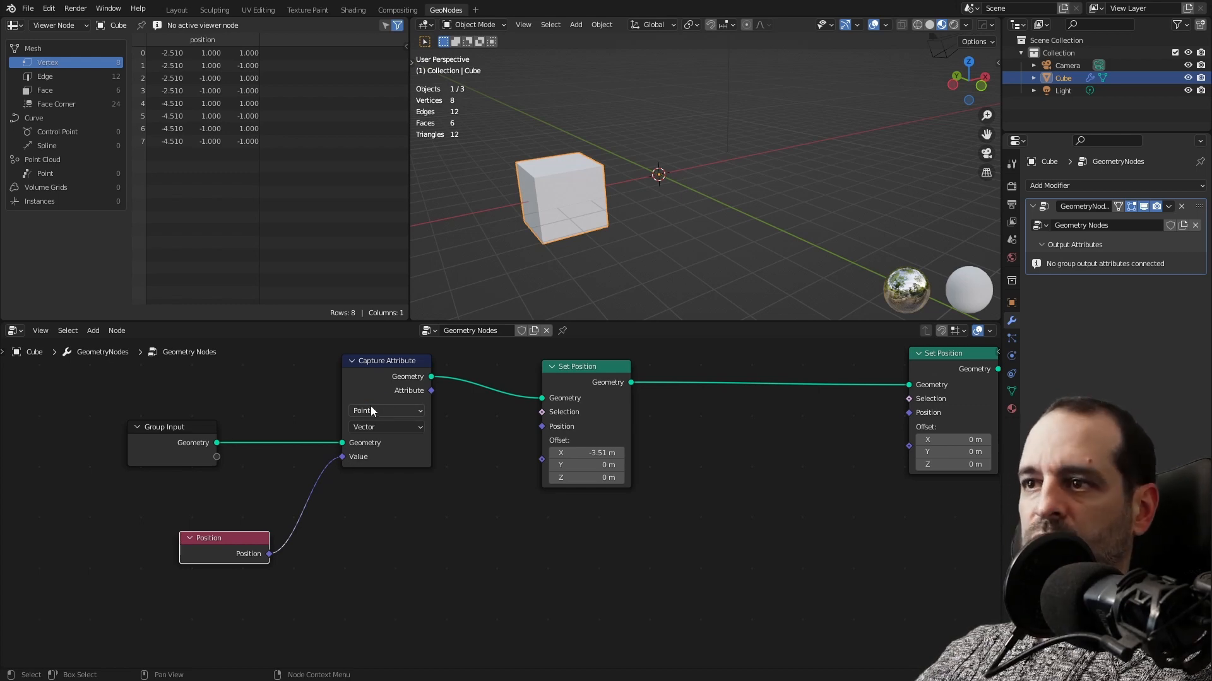
# Move the first Set Position node up so its geometry input lines up with Capture Attribute's output.
pyautogui.moveTo(456, 457); pyautogui.dragTo(373, 497, button='middle')
pyautogui.scroll(1, 454, 442)
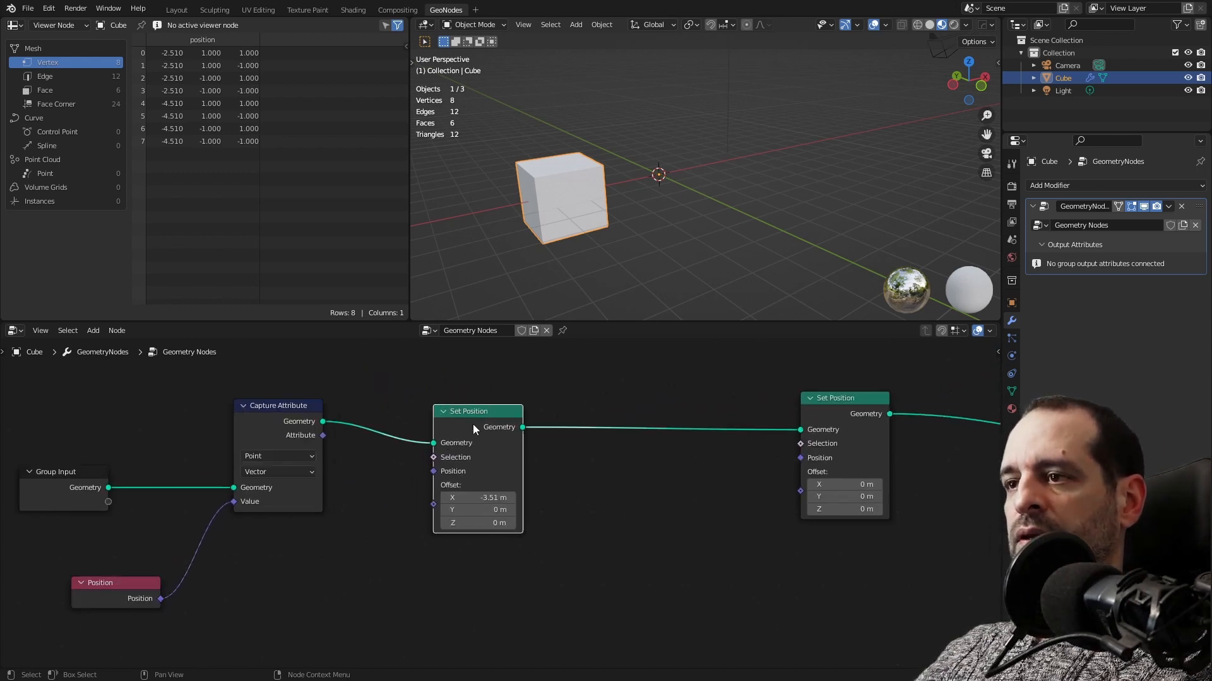
pyautogui.moveTo(472, 424); pyautogui.dragTo(483, 405)
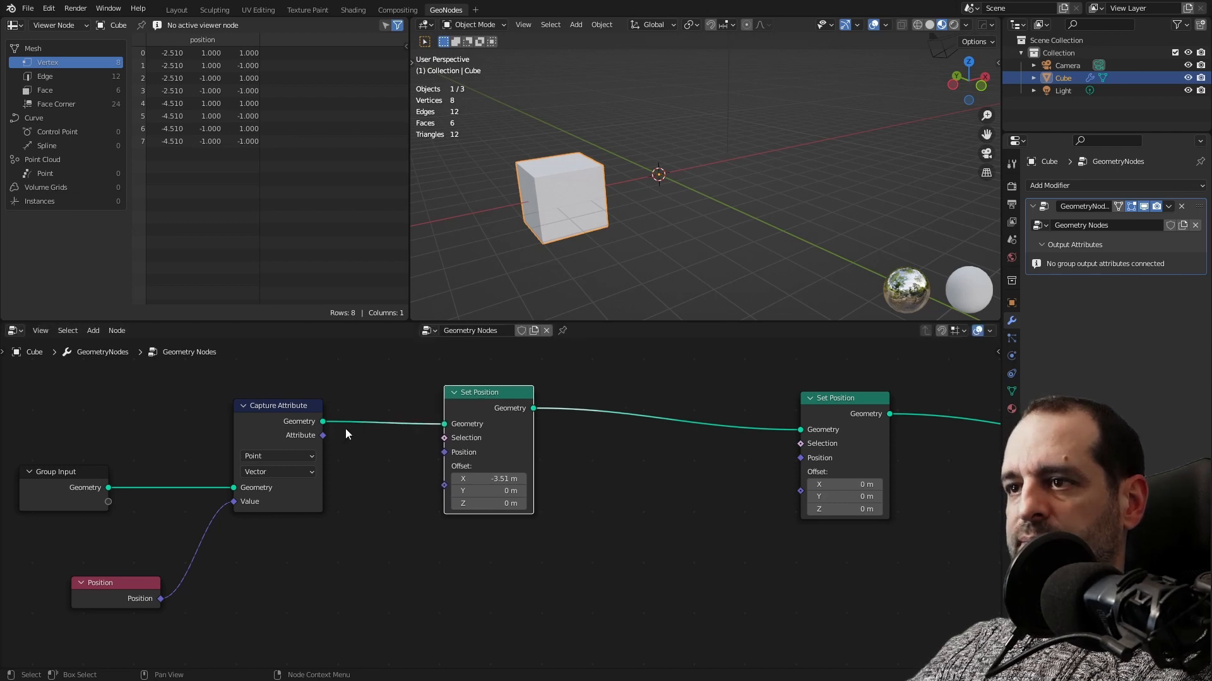
# Move the Group Input and Position nodes up close beside Capture Attribute, one above the other.
pyautogui.moveTo(322, 436); pyautogui.dragTo(356, 469)
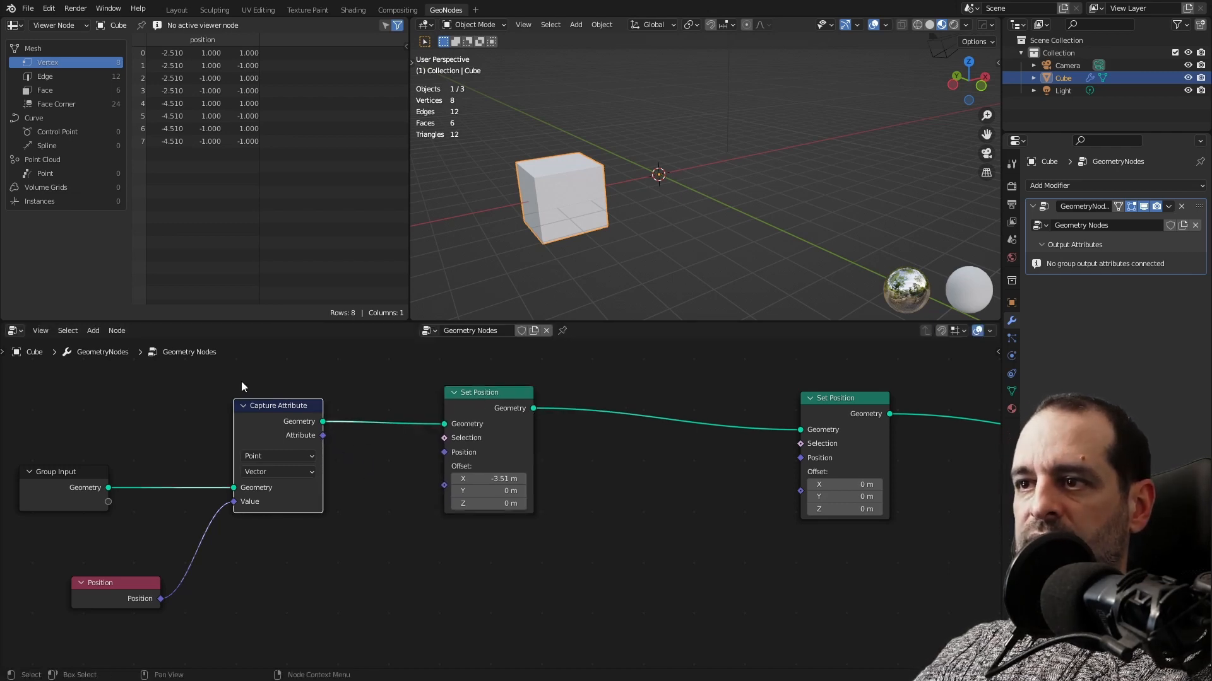
pyautogui.moveTo(60, 489); pyautogui.dragTo(133, 445)
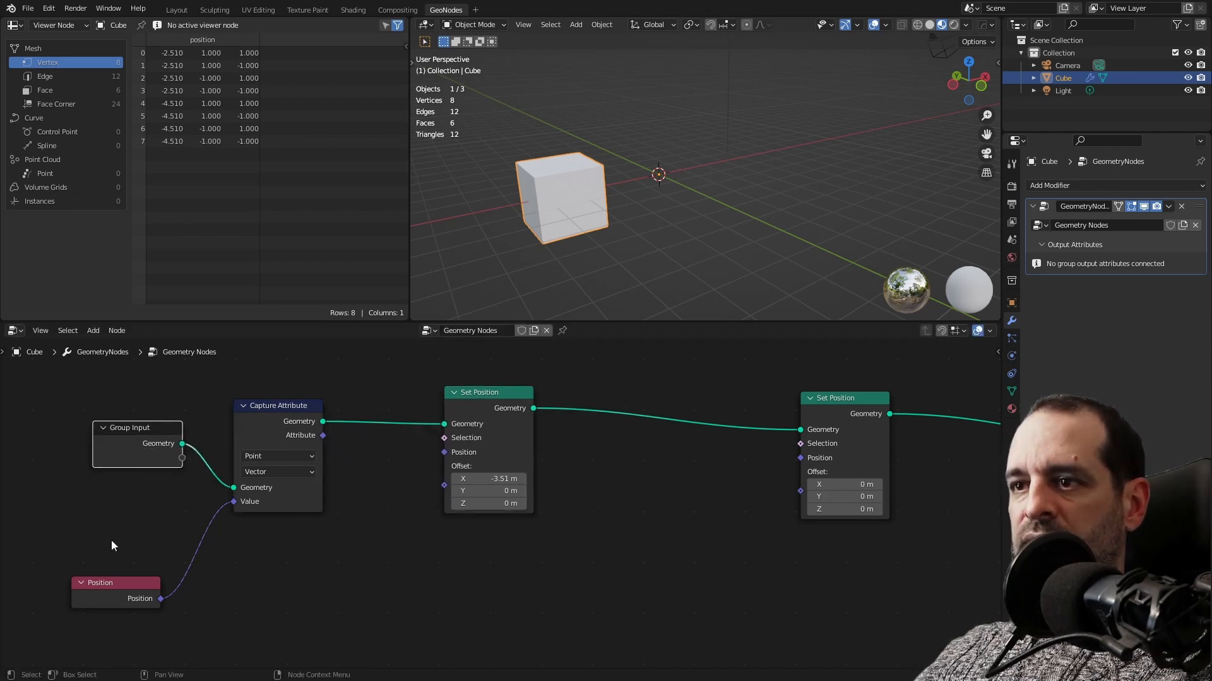
pyautogui.moveTo(113, 593); pyautogui.dragTo(146, 519)
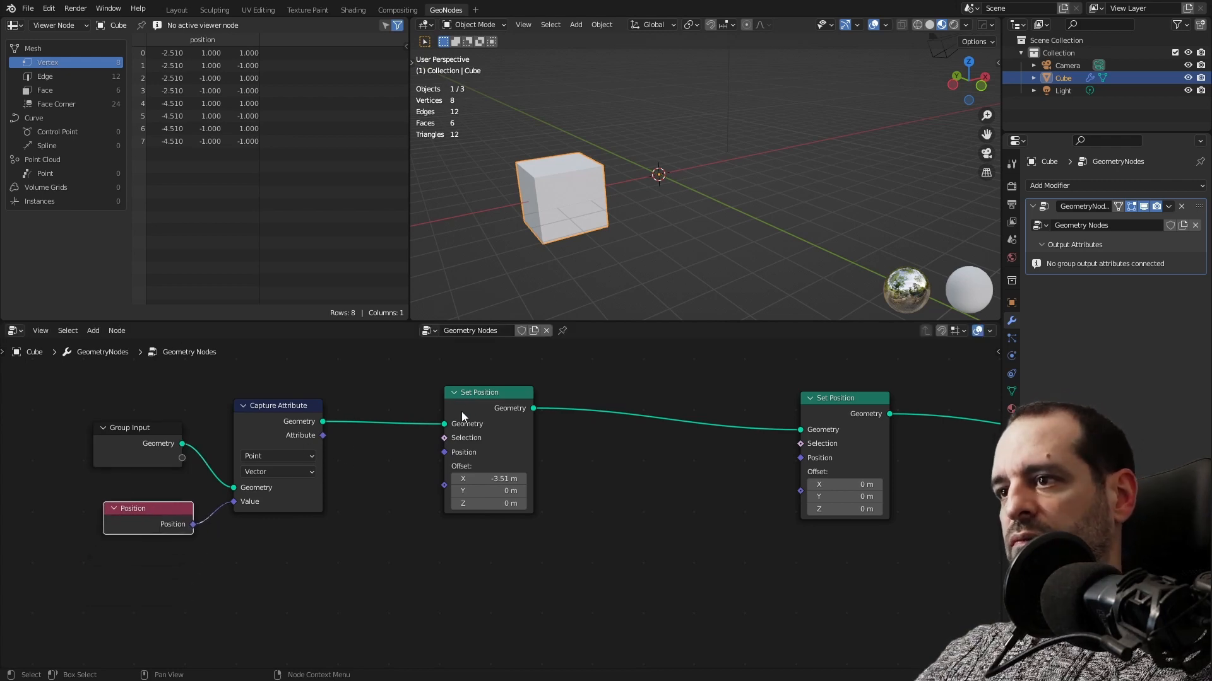
pyautogui.moveTo(483, 408)
pyautogui.mouseDown()
pyautogui.moveTo(471, 410)
pyautogui.moveTo(493, 405)
pyautogui.mouseUp()
pyautogui.scroll(-2, 381, 521)
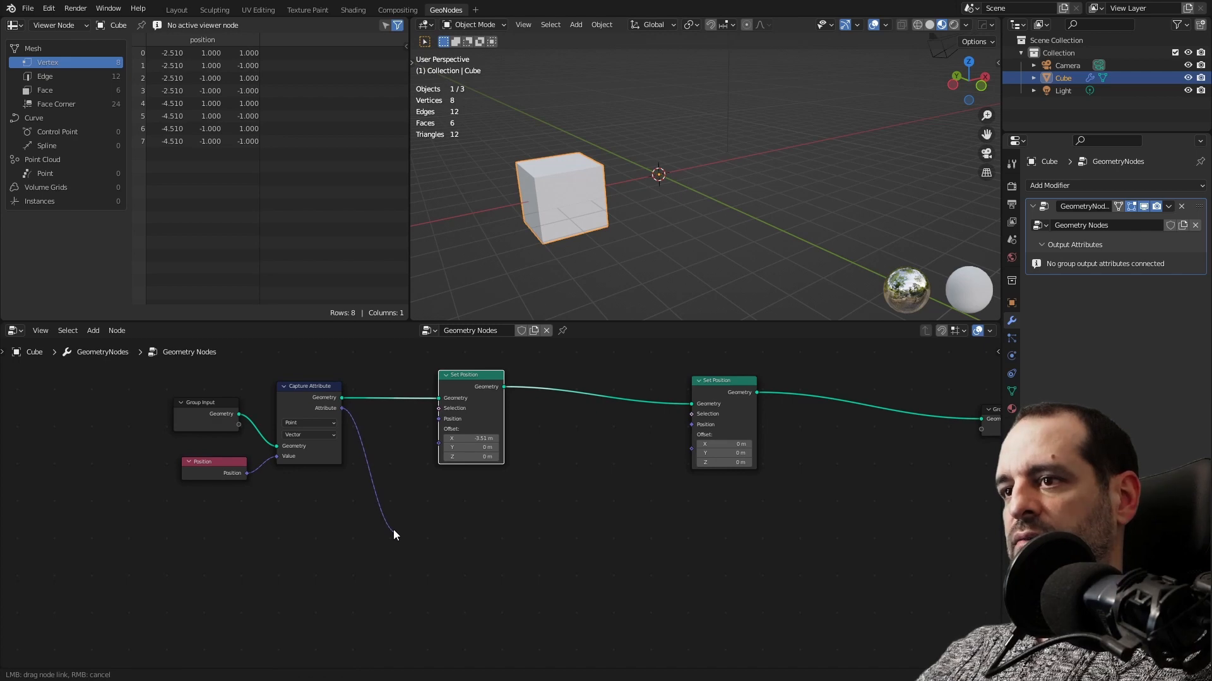
# Connect Capture Attribute's Attribute output to the Position input of the second Set Position node.
pyautogui.moveTo(245, 474); pyautogui.dragTo(627, 480)
pyautogui.scroll(1, 328, 416)
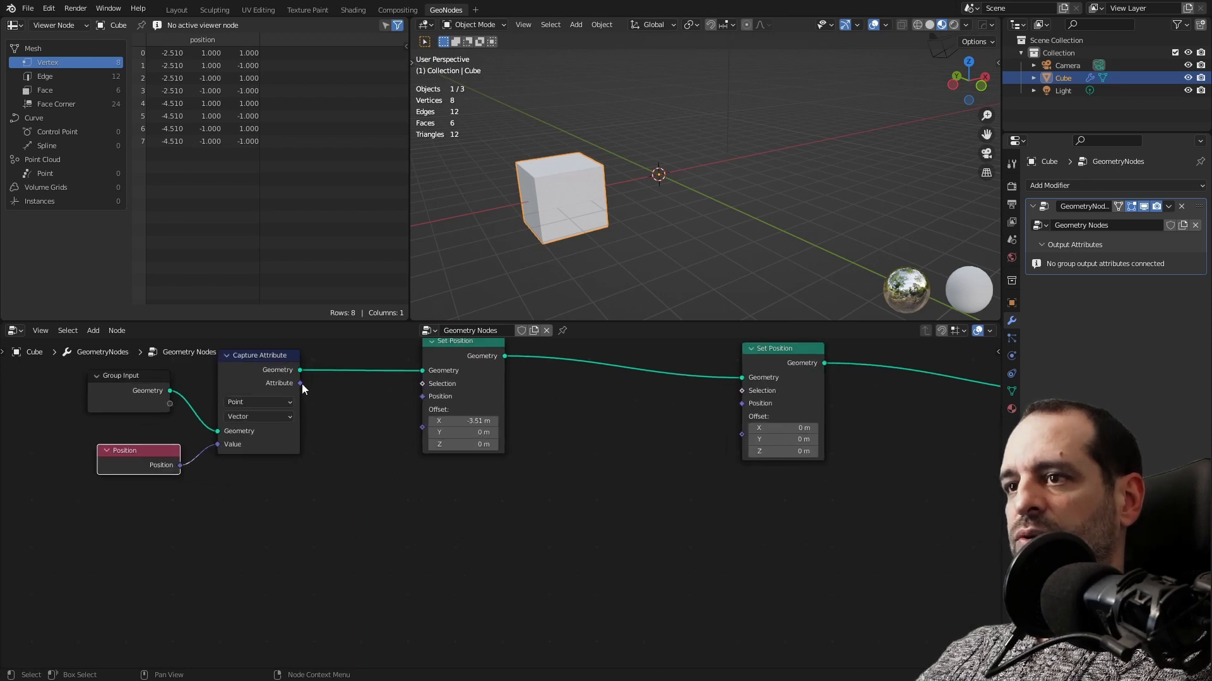
pyautogui.moveTo(301, 384)
pyautogui.mouseDown()
pyautogui.moveTo(321, 397)
pyautogui.moveTo(289, 387)
pyautogui.mouseUp()
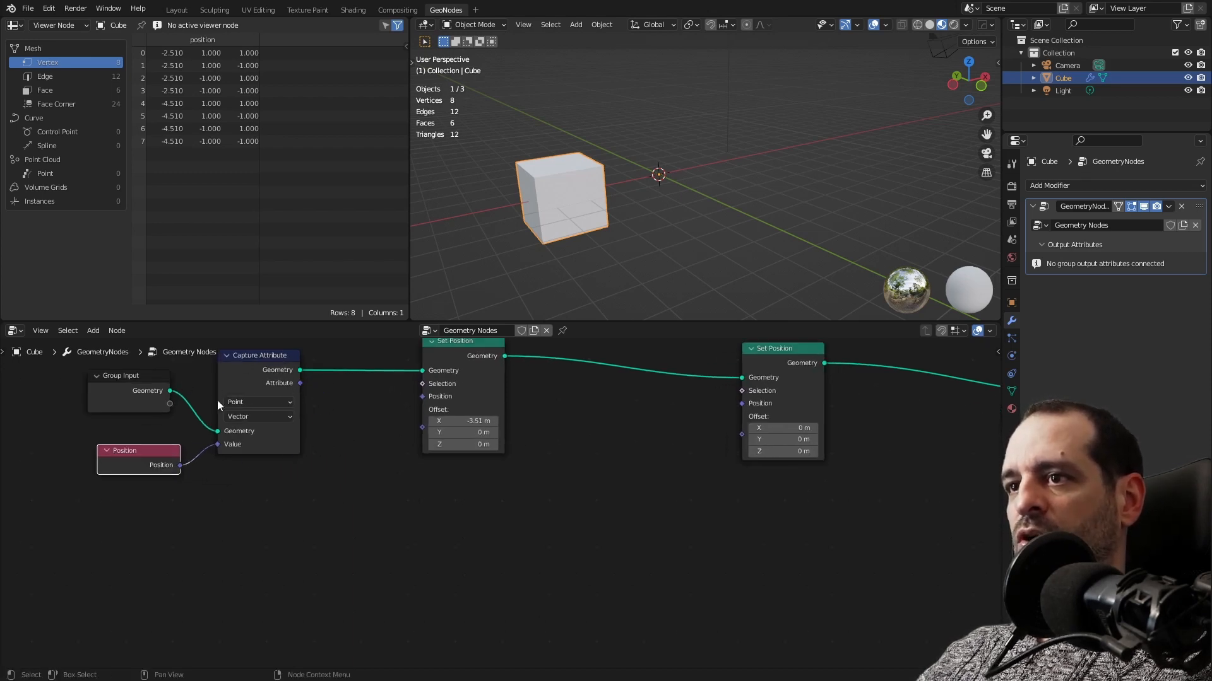
pyautogui.moveTo(339, 407); pyautogui.dragTo(303, 460, button='middle')
pyautogui.moveTo(263, 436); pyautogui.dragTo(711, 457)
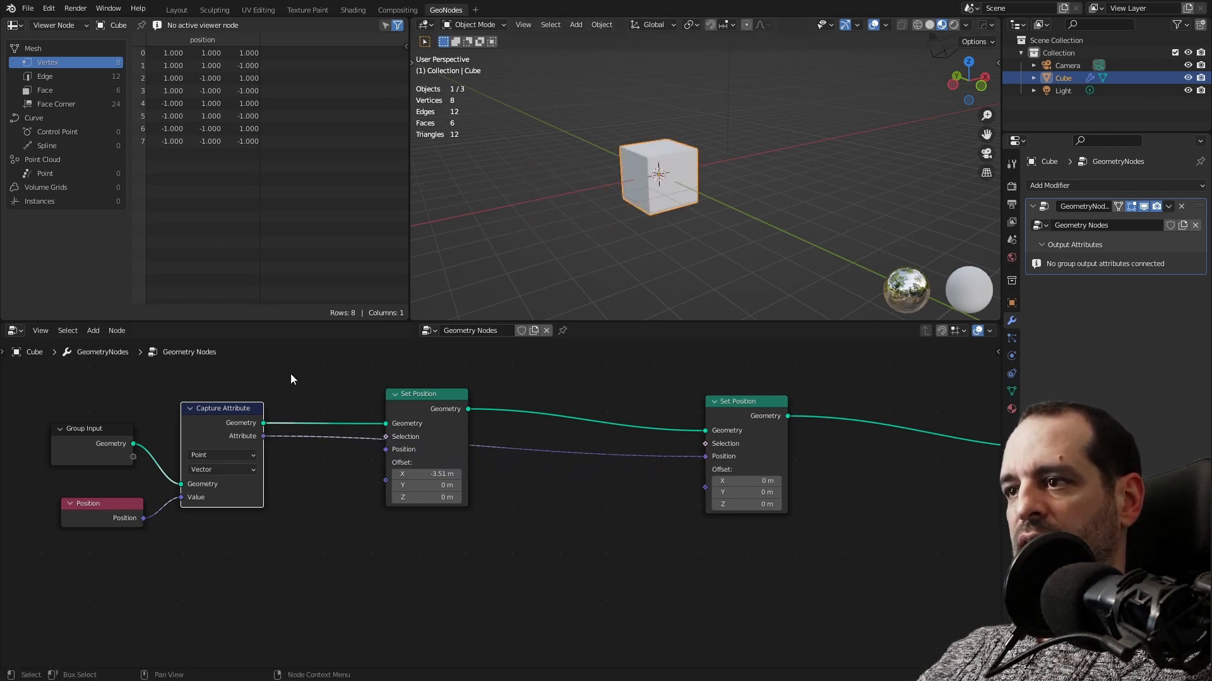
# Space out Group Input, Position and Capture Attribute, with Position below Group Input, and nudge the first Set Position node up.
pyautogui.moveTo(290, 521); pyautogui.dragTo(371, 524, button='middle')
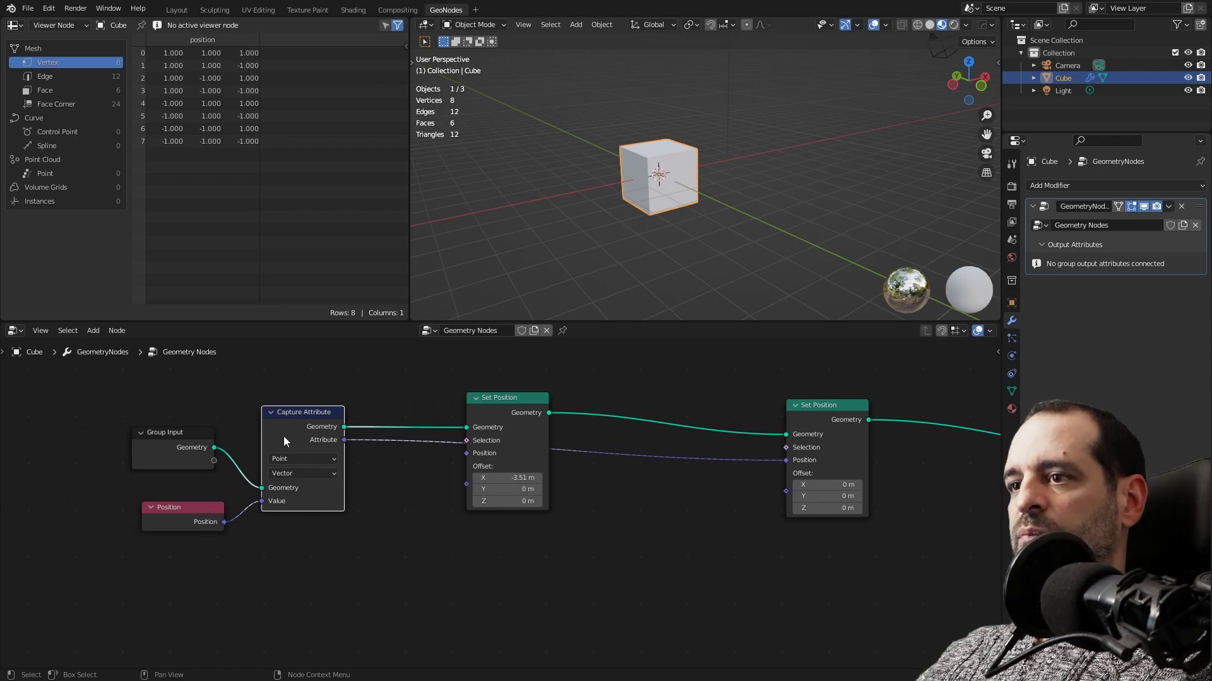
pyautogui.moveTo(299, 416)
pyautogui.mouseDown()
pyautogui.moveTo(310, 436)
pyautogui.moveTo(314, 420)
pyautogui.mouseUp()
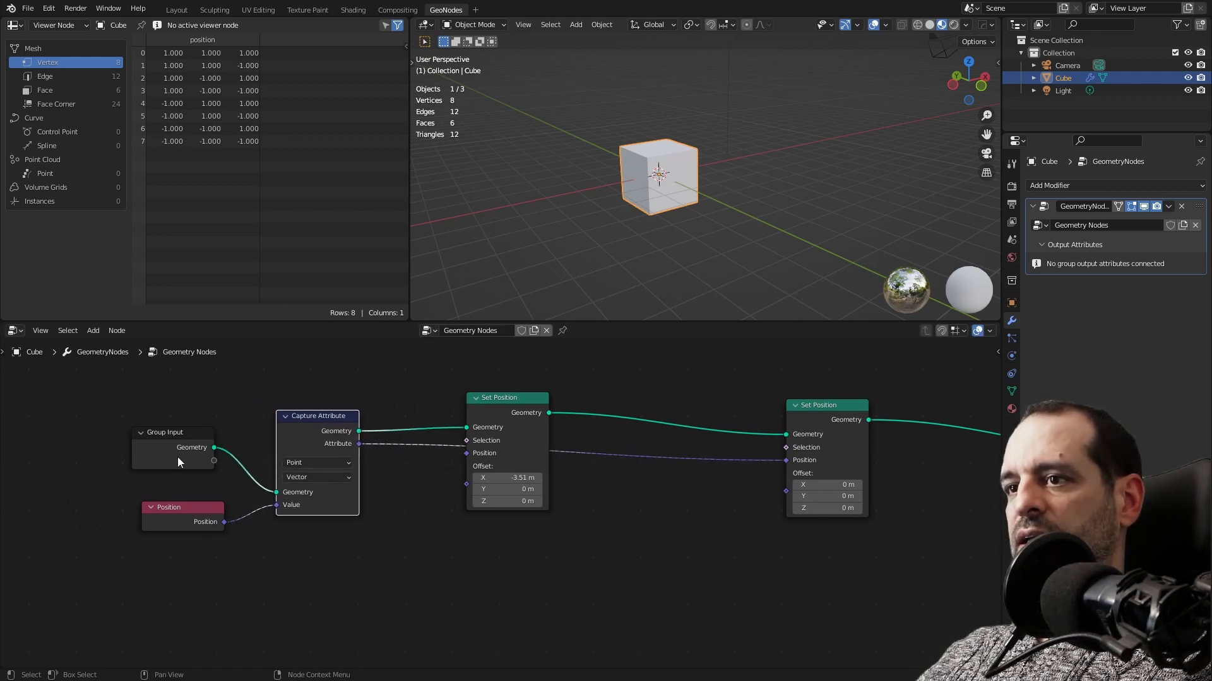
pyautogui.moveTo(177, 457); pyautogui.dragTo(187, 431)
pyautogui.moveTo(191, 513); pyautogui.dragTo(187, 531)
pyautogui.moveTo(195, 424); pyautogui.dragTo(204, 435)
pyautogui.moveTo(194, 537); pyautogui.dragTo(200, 536)
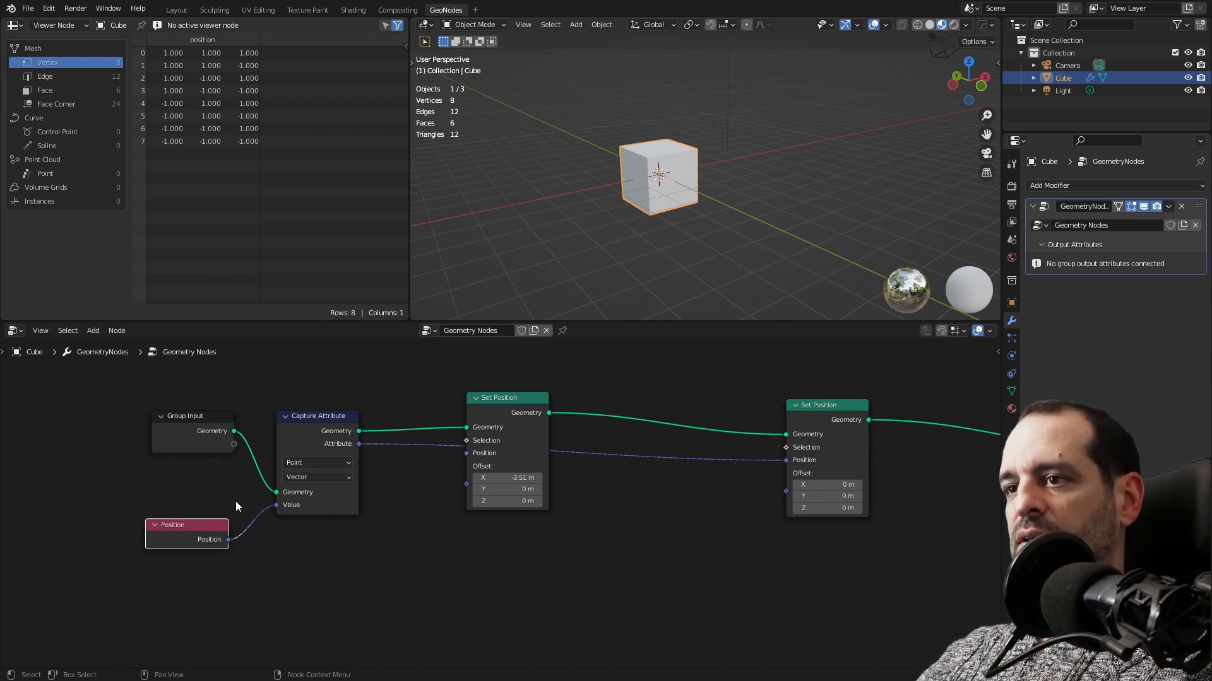
pyautogui.moveTo(308, 439); pyautogui.dragTo(302, 439)
pyautogui.moveTo(475, 413); pyautogui.dragTo(472, 408)
pyautogui.click(225, 539)
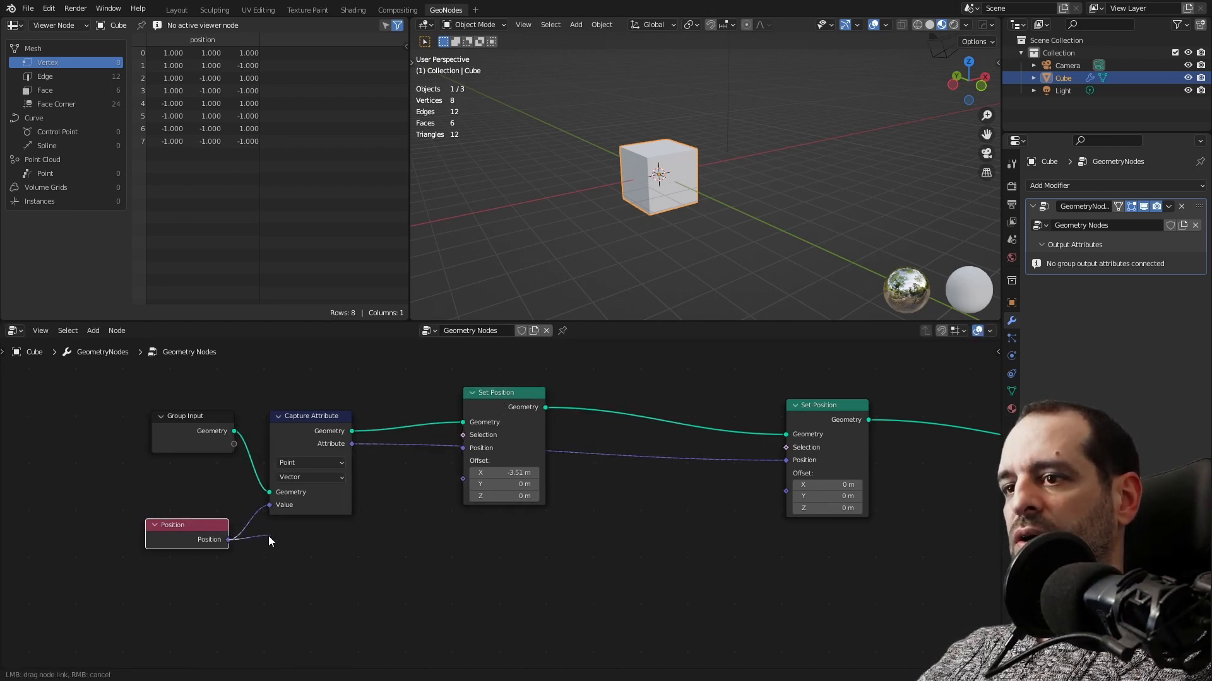
# Disconnect the captured attribute from the second Set Position and place the Position node slightly lower beneath Group Input.
pyautogui.moveTo(228, 541)
pyautogui.mouseDown()
pyautogui.moveTo(681, 539)
pyautogui.moveTo(786, 462)
pyautogui.moveTo(726, 562)
pyautogui.moveTo(218, 540)
pyautogui.mouseUp()
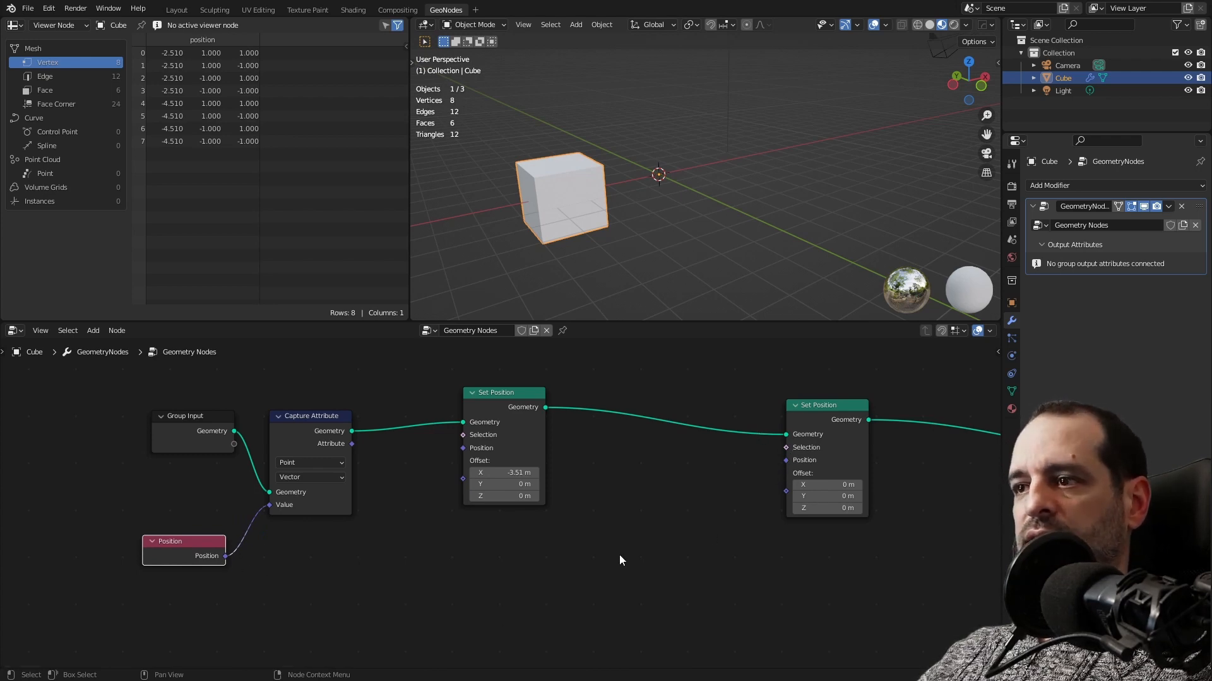
pyautogui.moveTo(385, 541); pyautogui.dragTo(578, 525, button='middle')
pyautogui.click(388, 413)
pyautogui.click(491, 412)
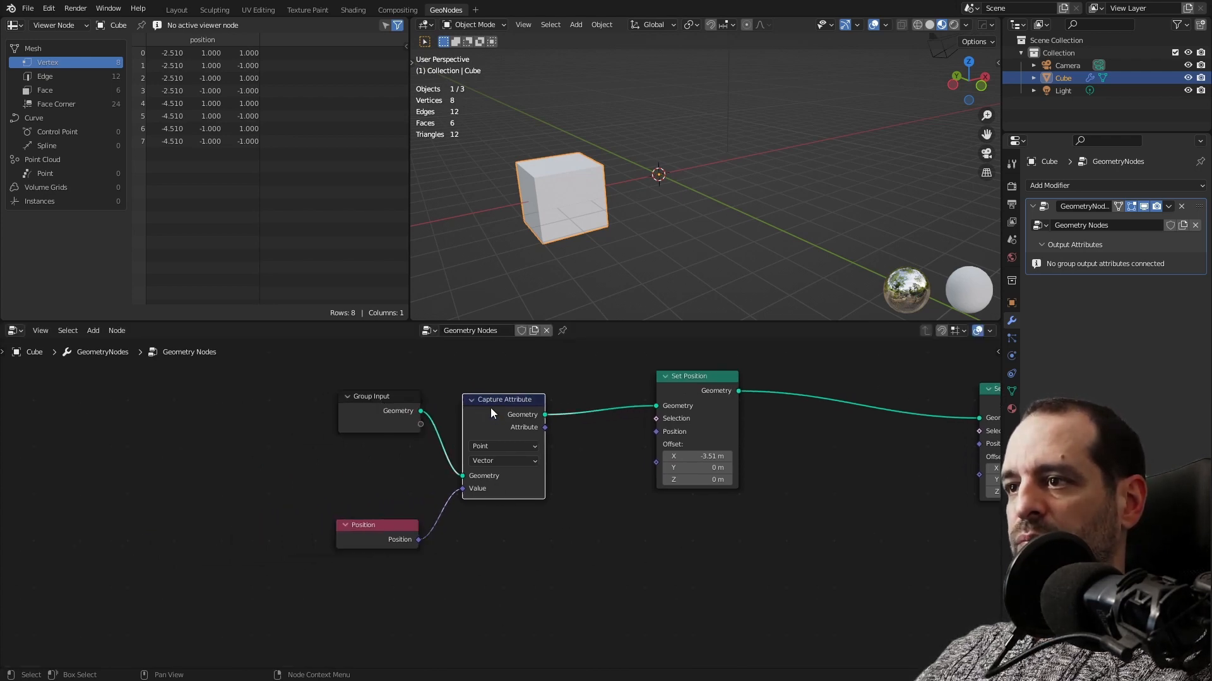
pyautogui.moveTo(491, 414); pyautogui.dragTo(502, 407)
pyautogui.moveTo(574, 444); pyautogui.dragTo(429, 480, button='middle')
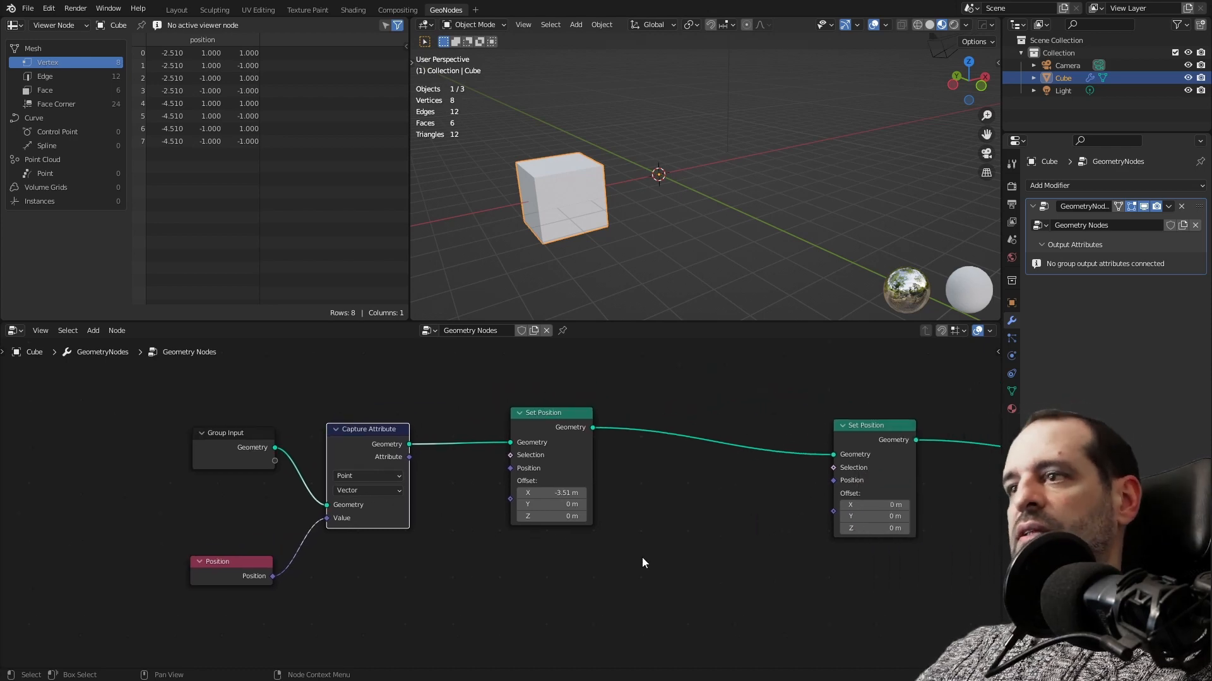
# Add an Attribute Statistic node in the space between and below the two Set Position nodes.
pyautogui.hotkey('shift', 'a')
pyautogui.moveTo(465, 427)
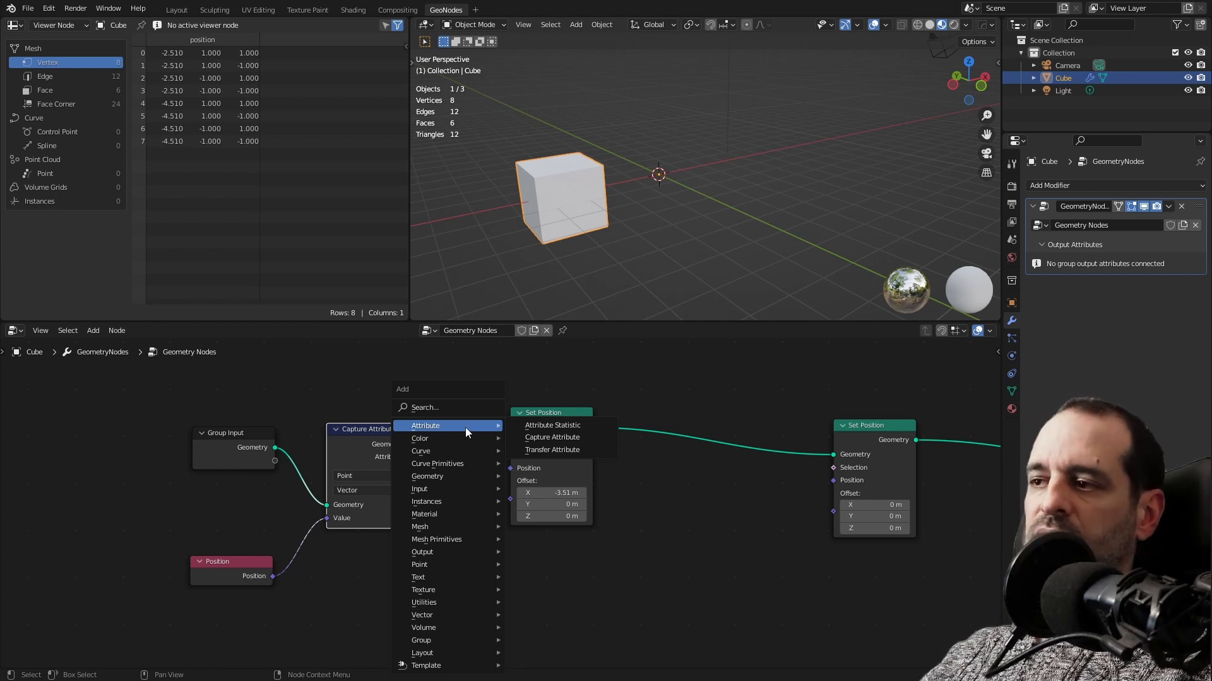
pyautogui.click(567, 425)
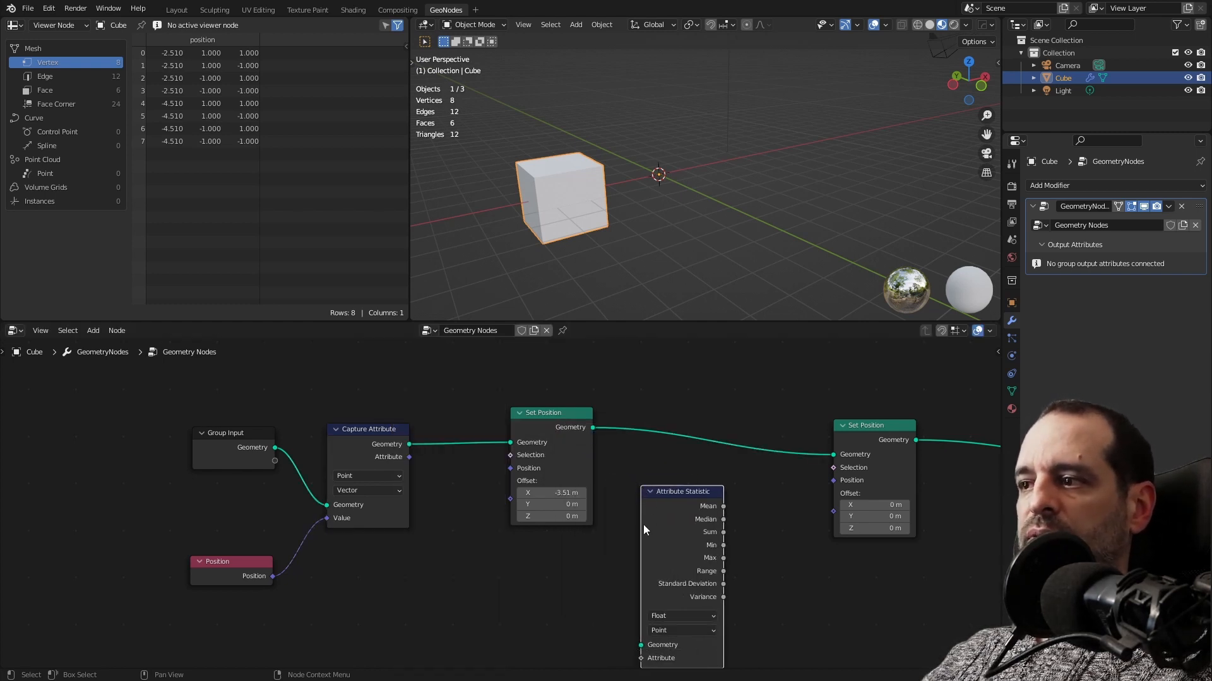
pyautogui.click(642, 525)
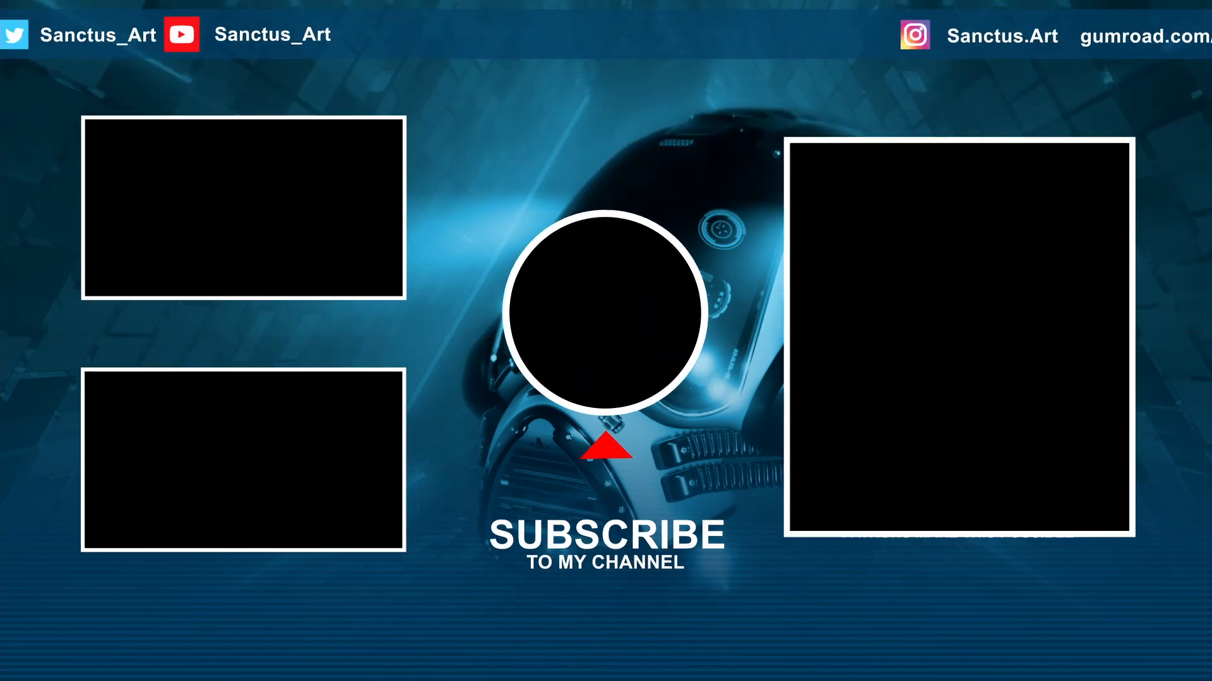